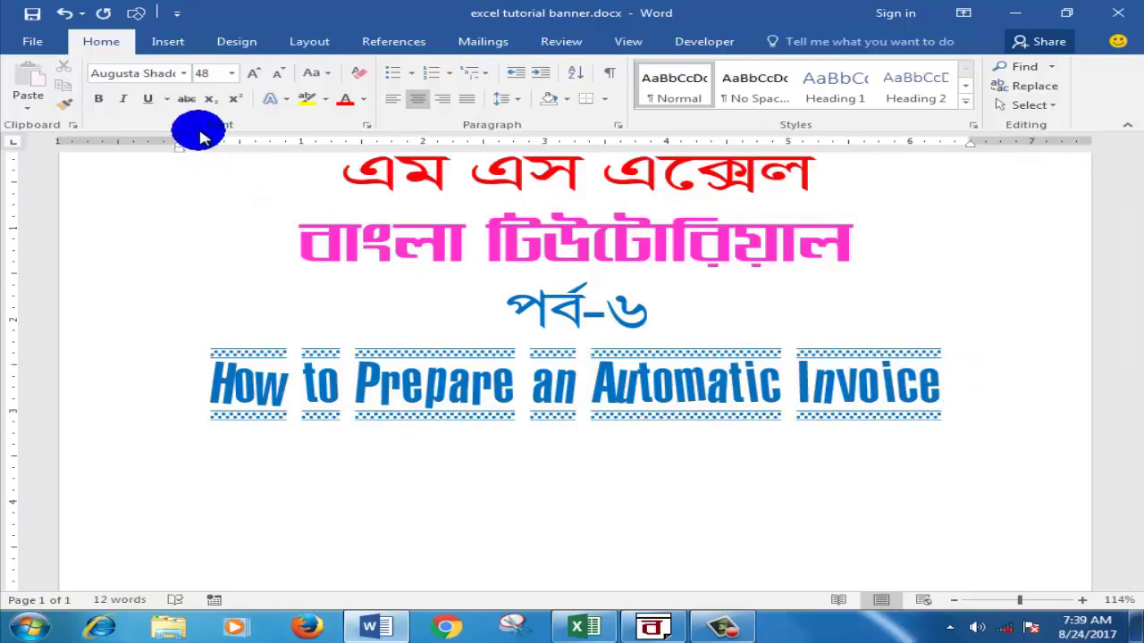
Step: Go to the Layout tab, then minimize the 'How to Prepare an Automatic Invoice' Word document
left_click(295, 45)
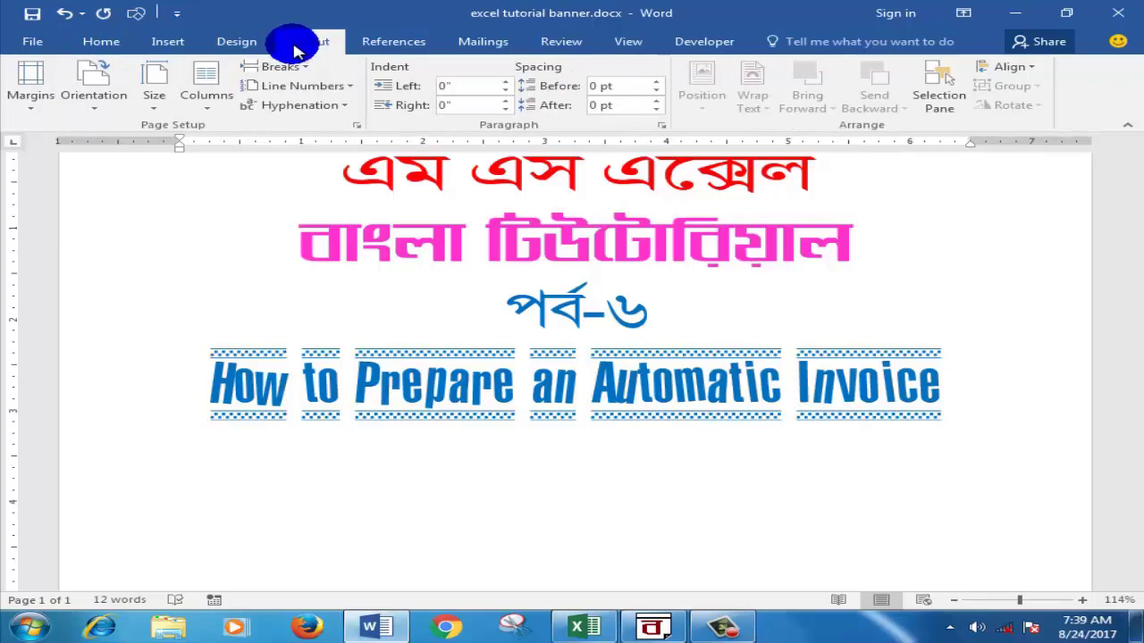
left_click(1025, 12)
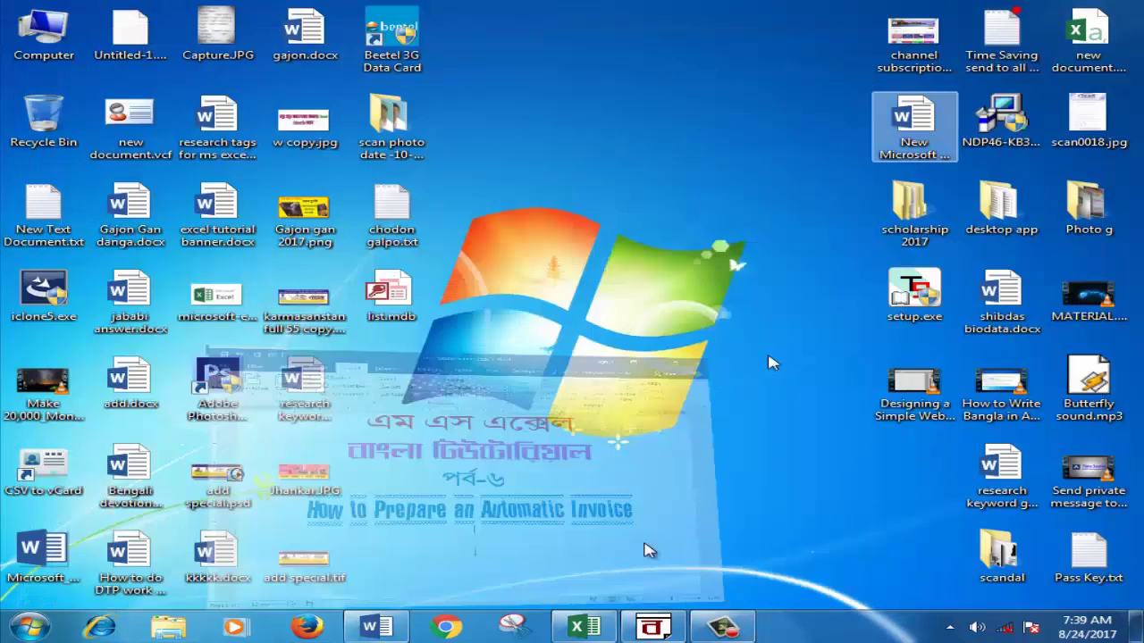
left_click(590, 627)
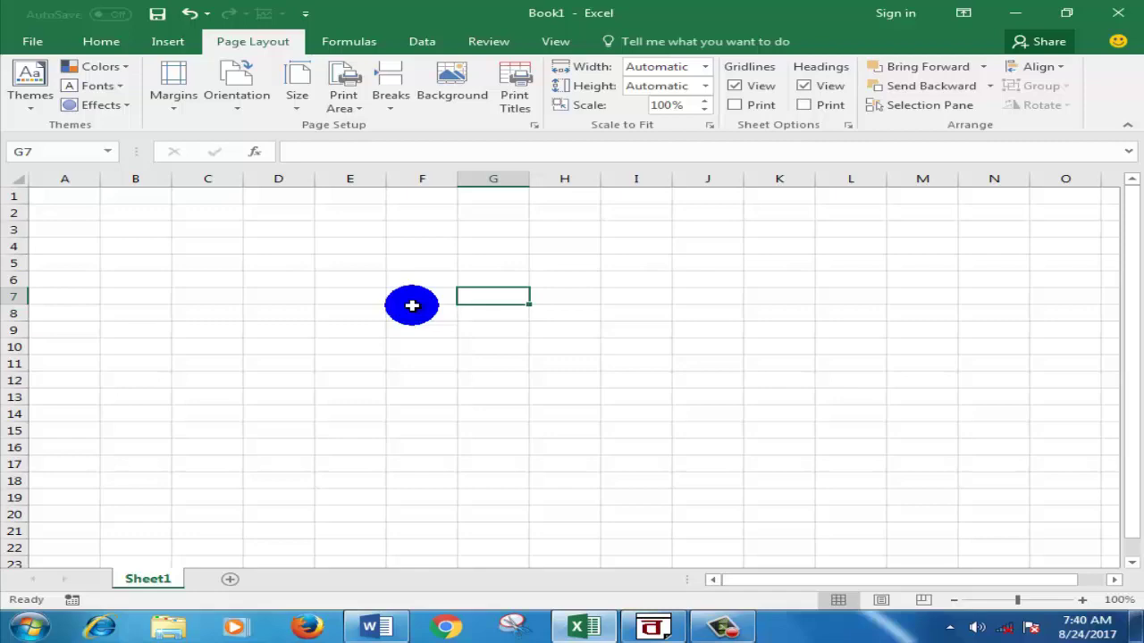
left_click(1013, 22)
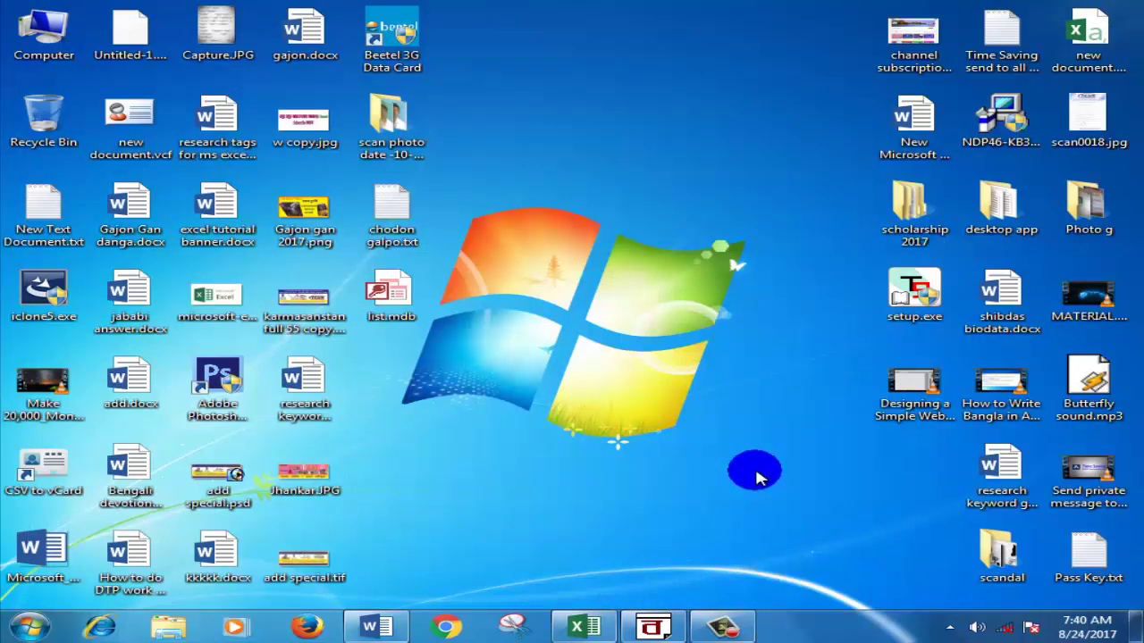
left_click(396, 630)
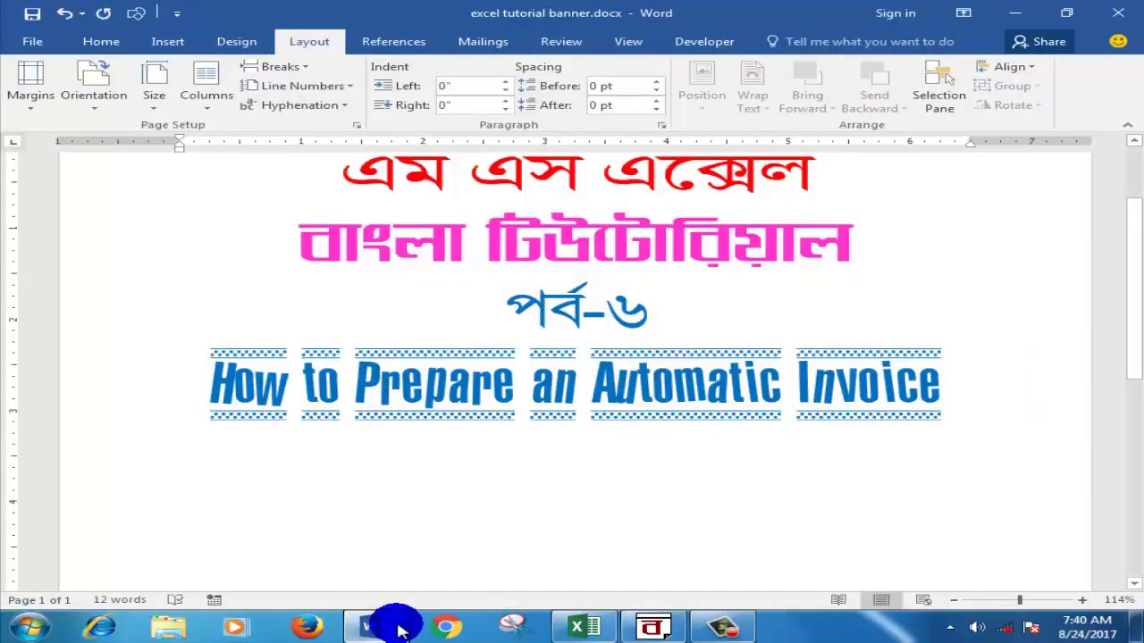
left_click(1018, 14)
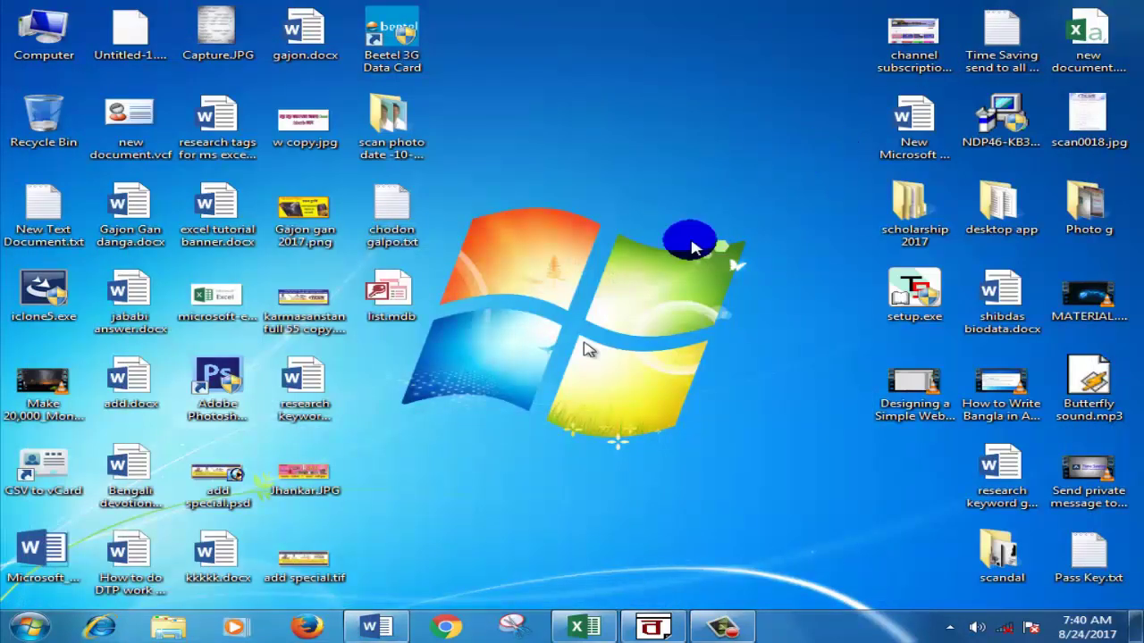
left_click(375, 626)
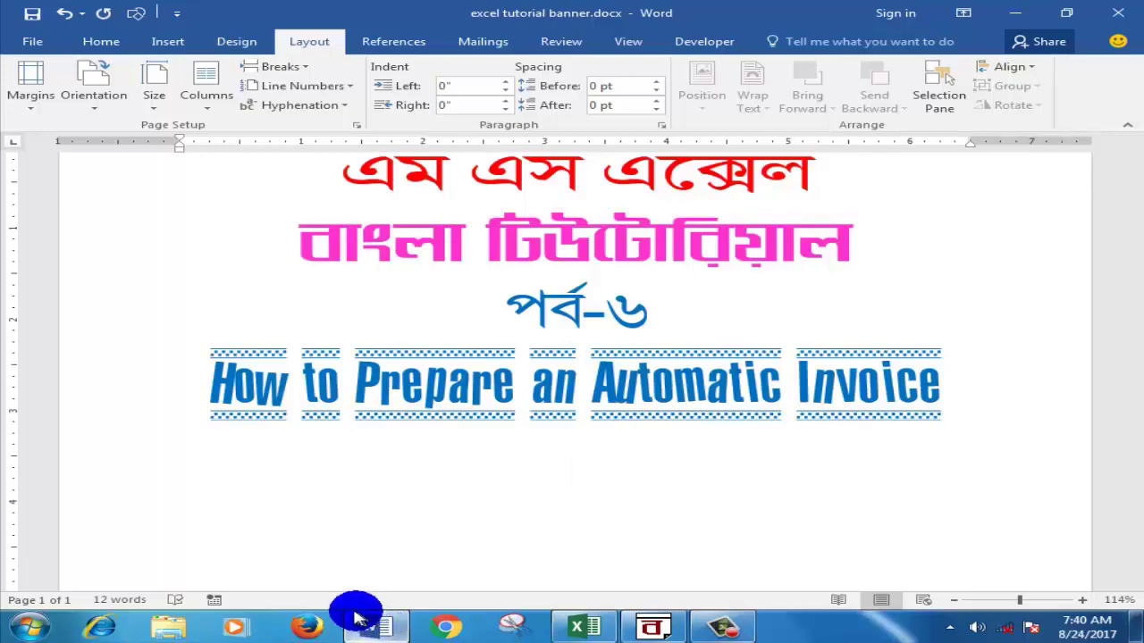
left_click(1019, 14)
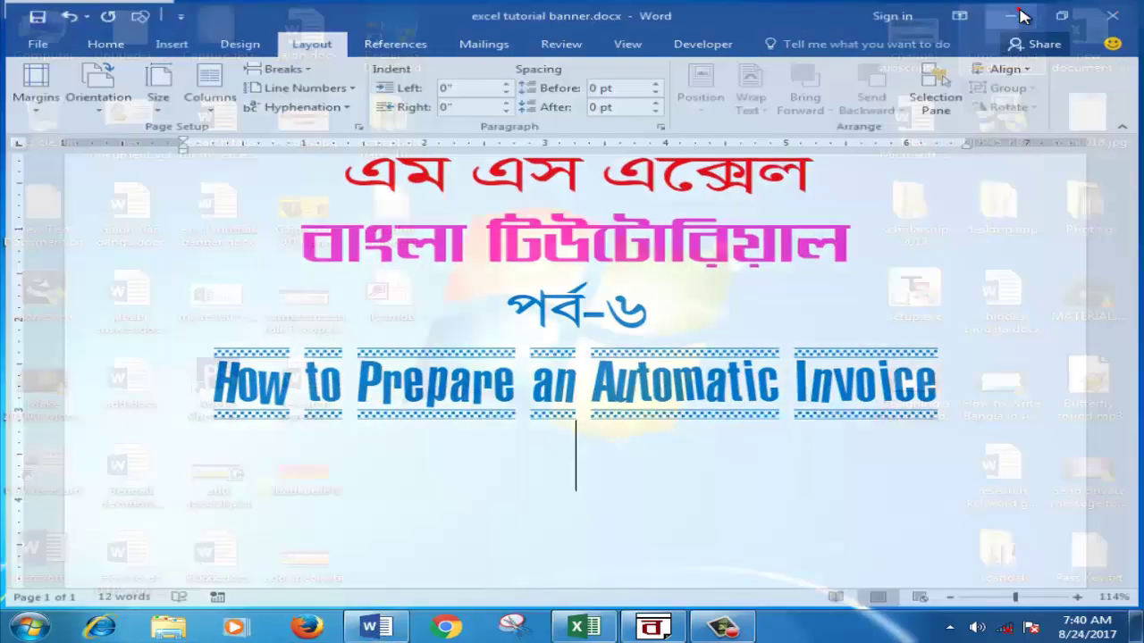
left_click(889, 64)
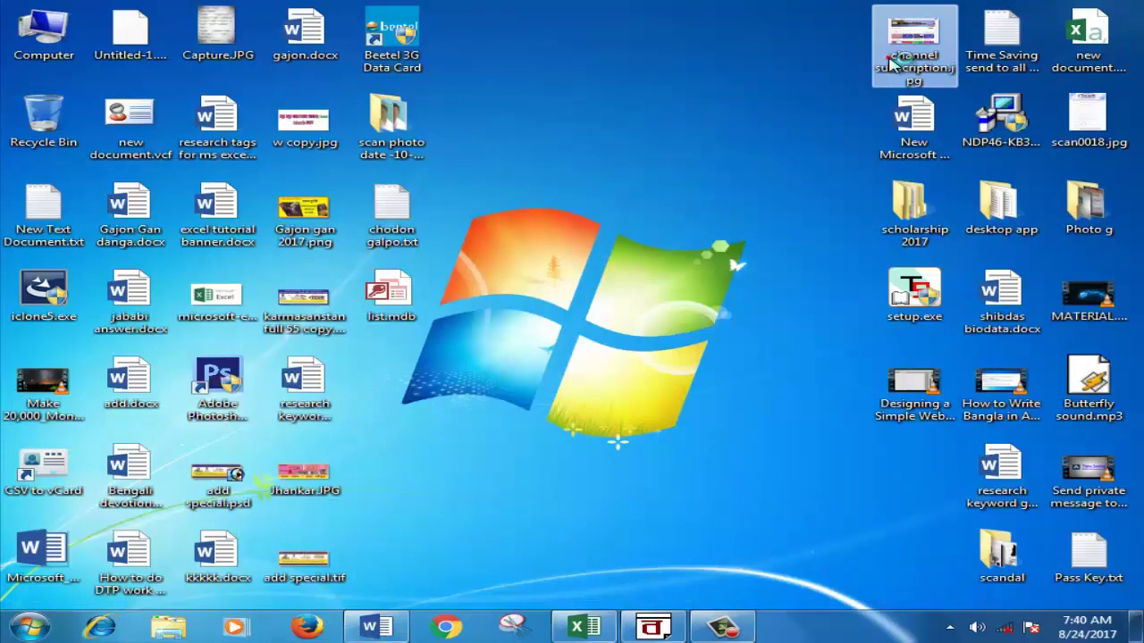
Step: Open channel subscription.jpg in Windows Photo Viewer and switch to the Windows 7 Basic colour scheme
double_click(889, 65)
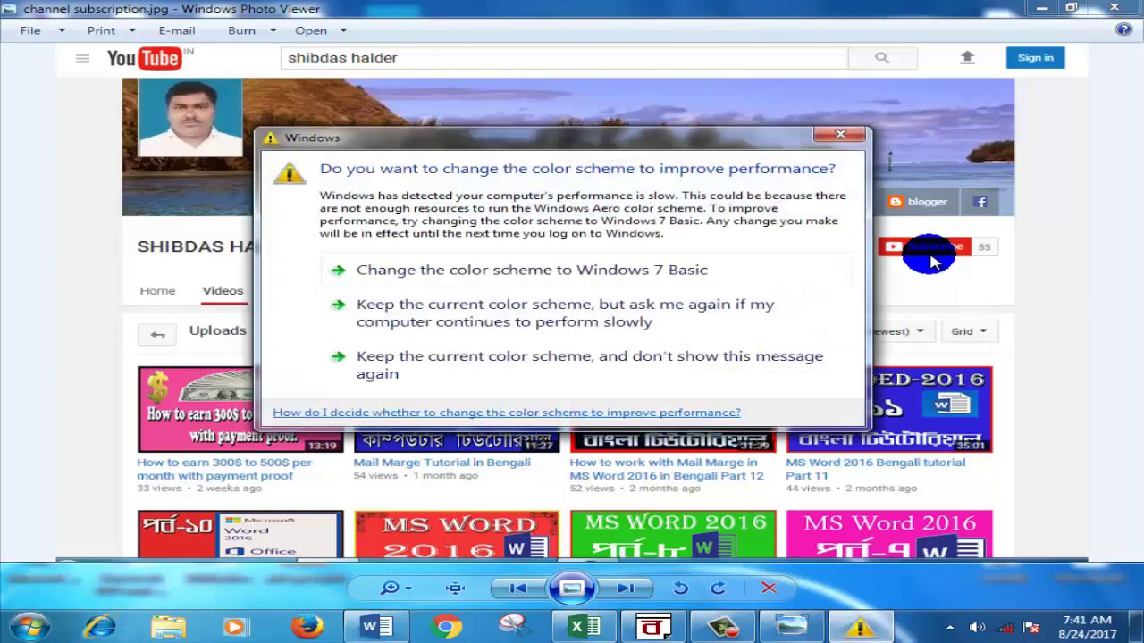
left_click(480, 272)
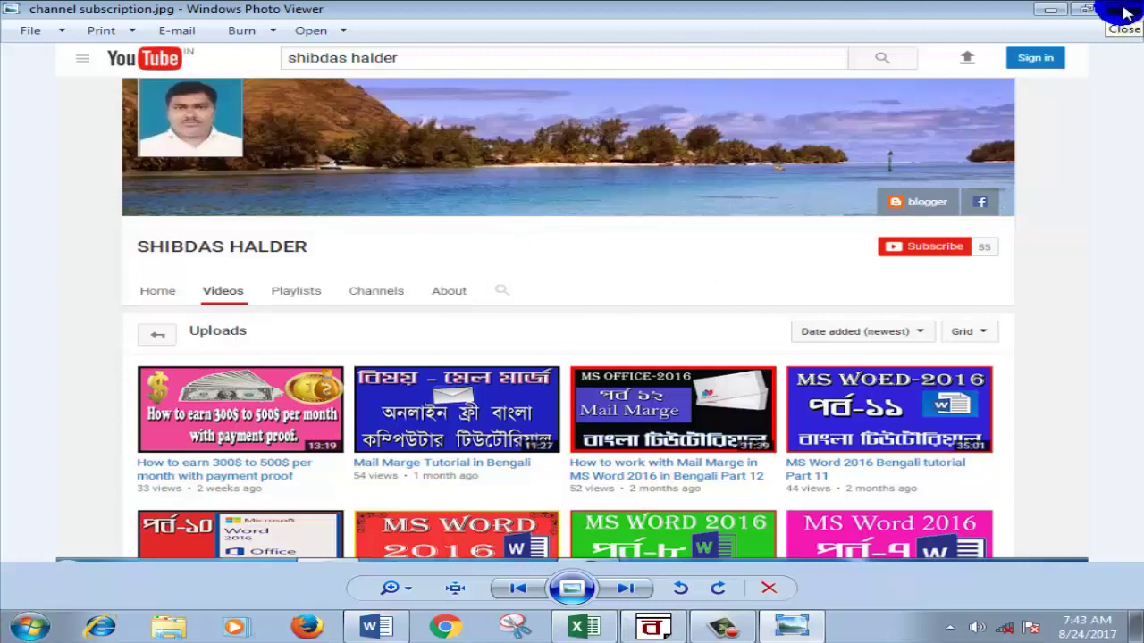
Step: Close Photo Viewer, then restore excel tutorial banner.docx and close it, saving changes
left_click(1123, 10)
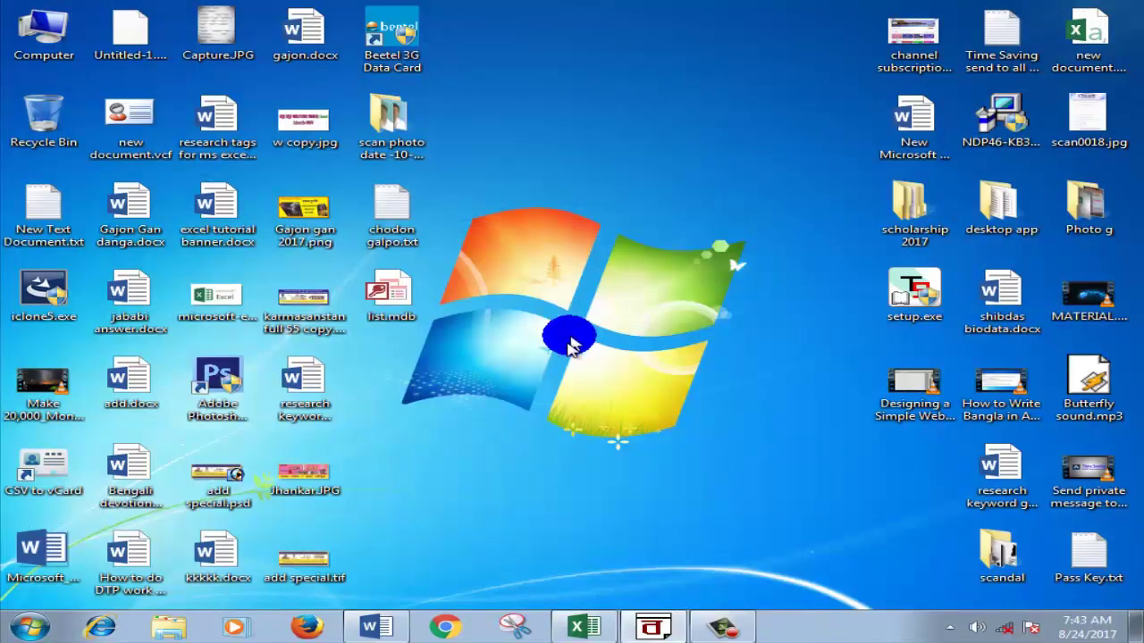
mouse_move(688, 618)
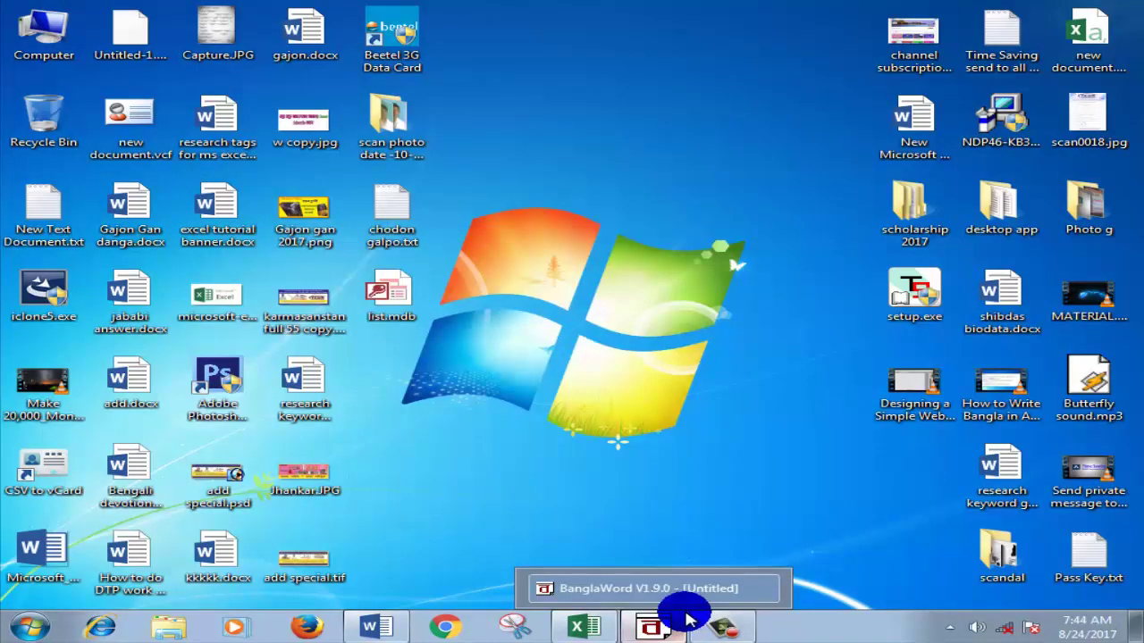
left_click(391, 628)
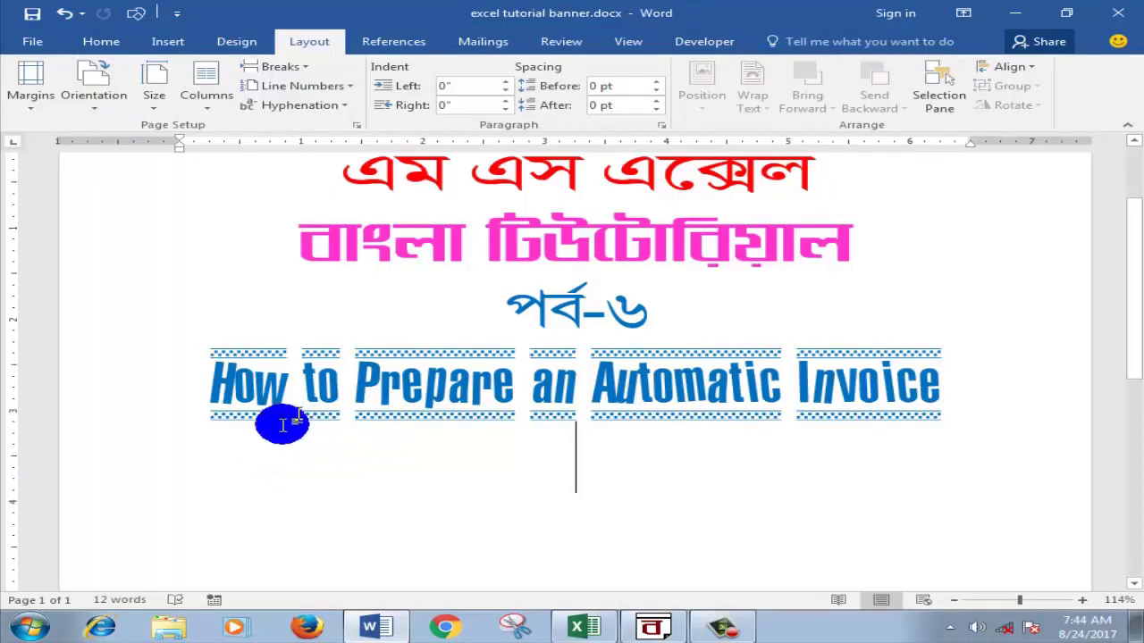
left_click(1127, 16)
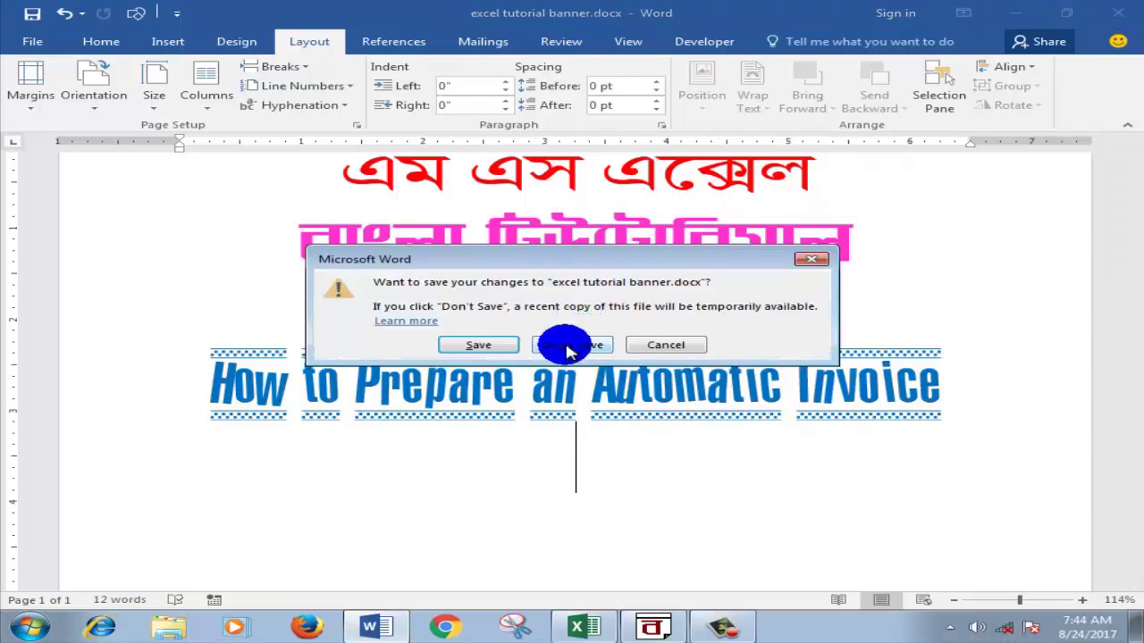
left_click(484, 345)
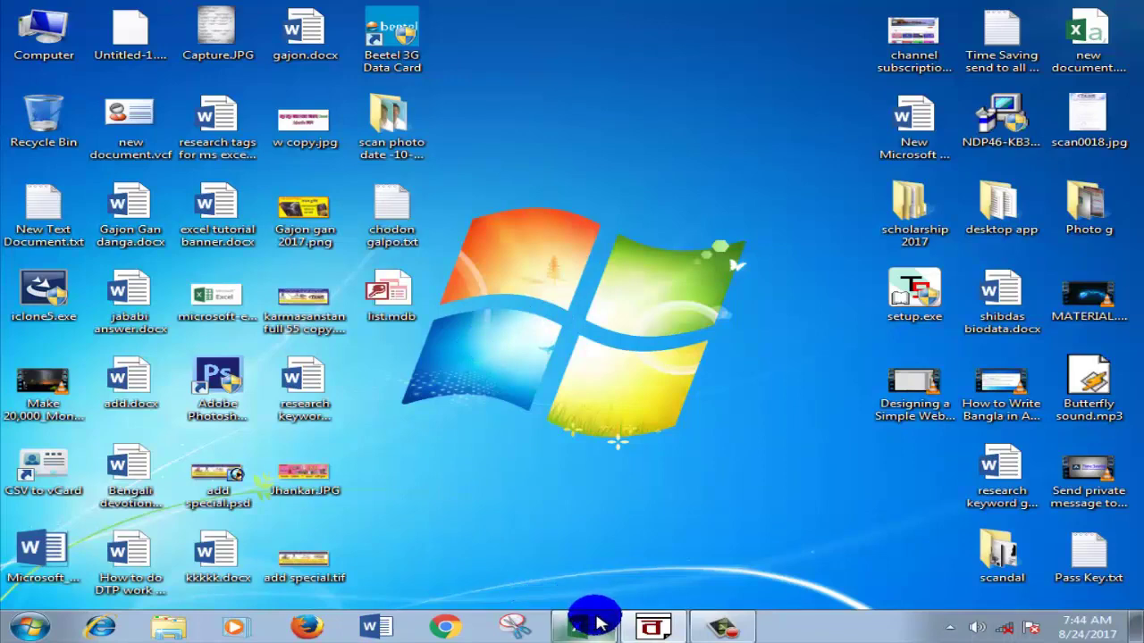
Step: Return to Excel's Book1 and select cells A1 through E2 for the title
left_click(595, 623)
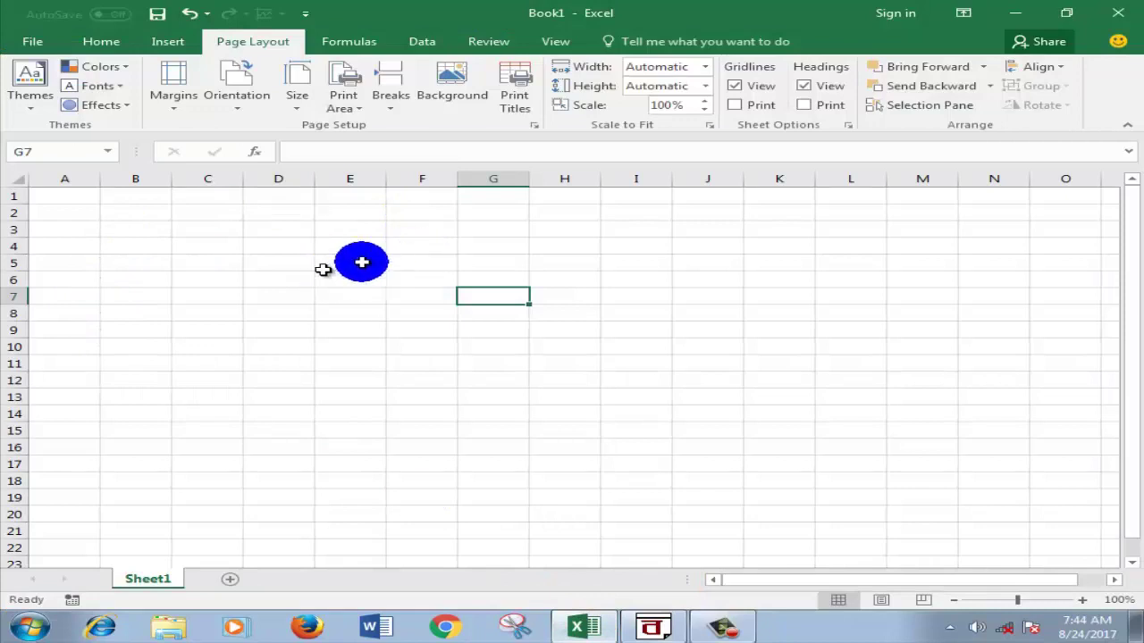
left_click(293, 279)
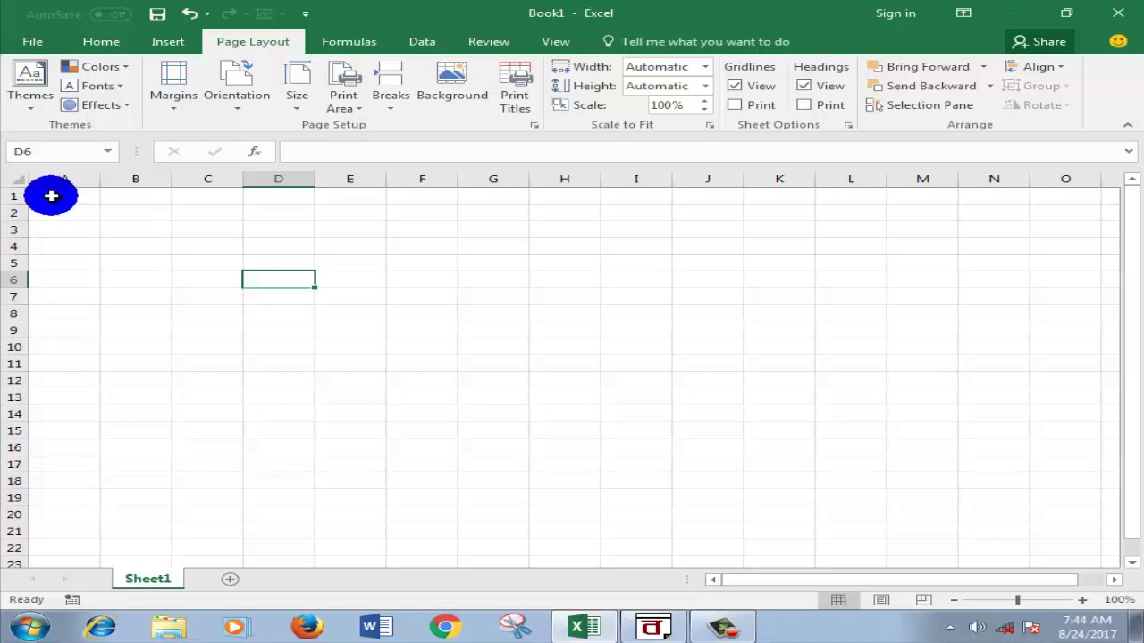
left_click_drag(51, 196, 319, 219)
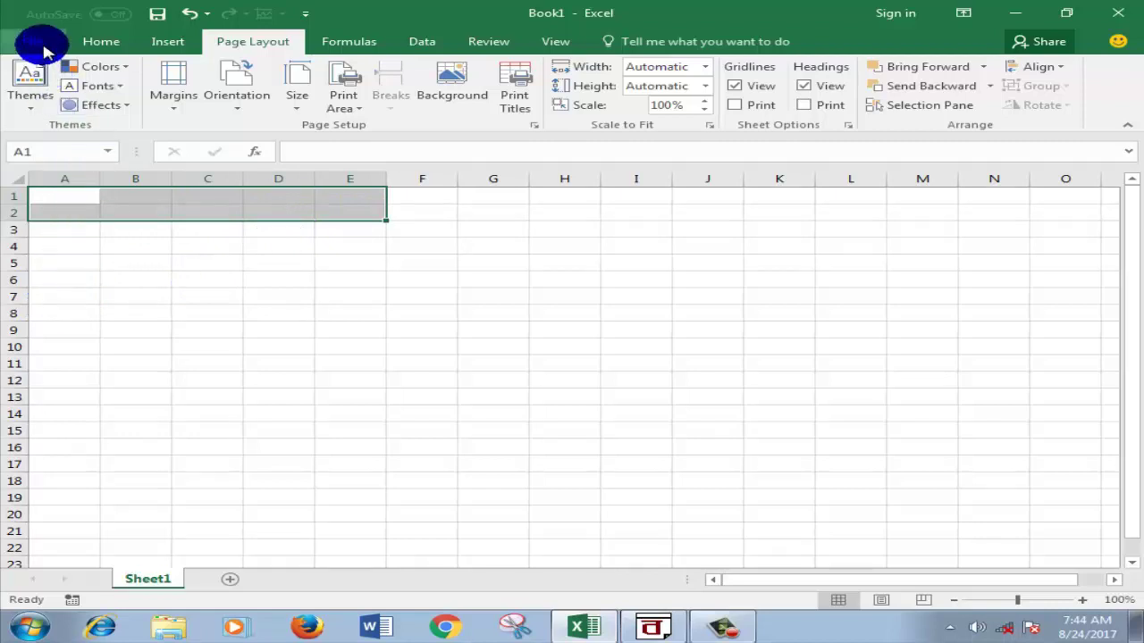
Step: Merge and centre cells A1:E2 into a single title cell
left_click(86, 47)
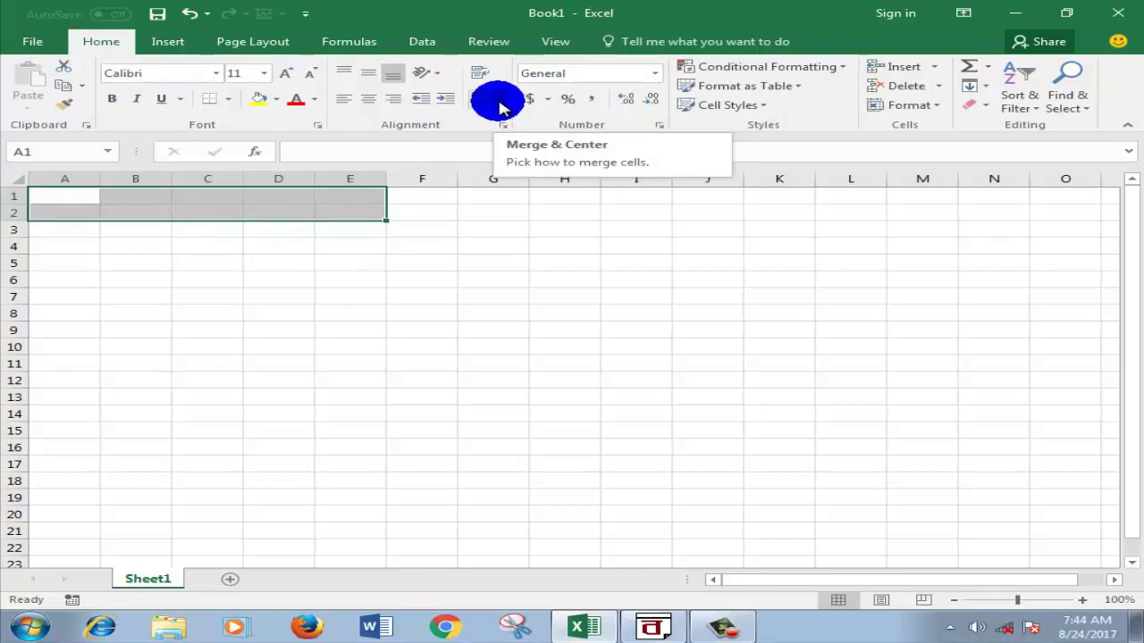
left_click(498, 106)
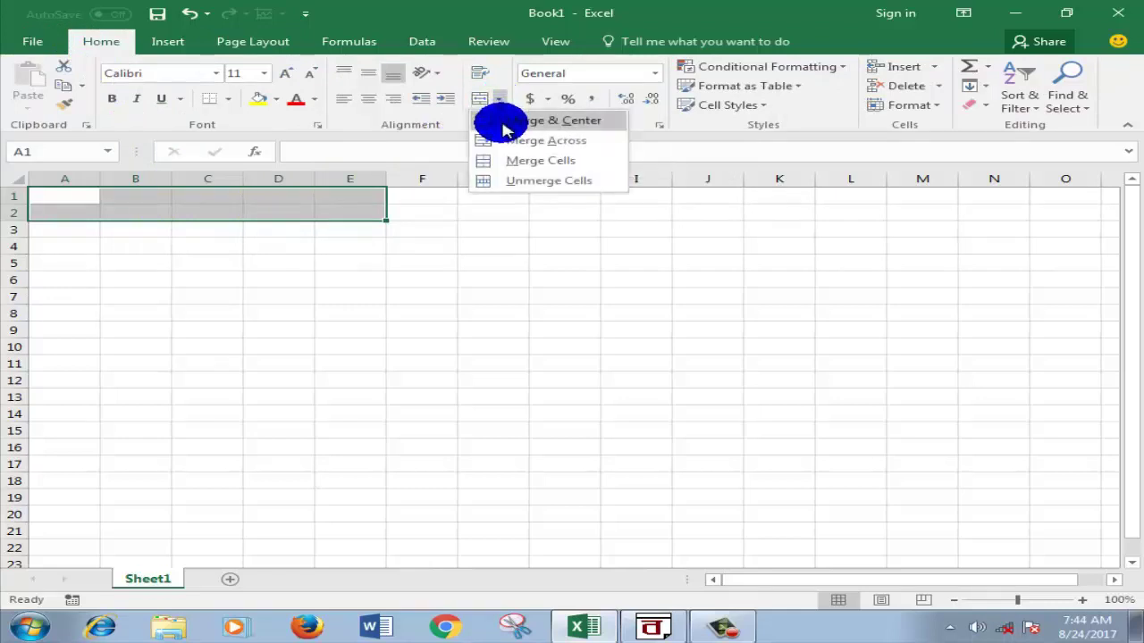
left_click(503, 125)
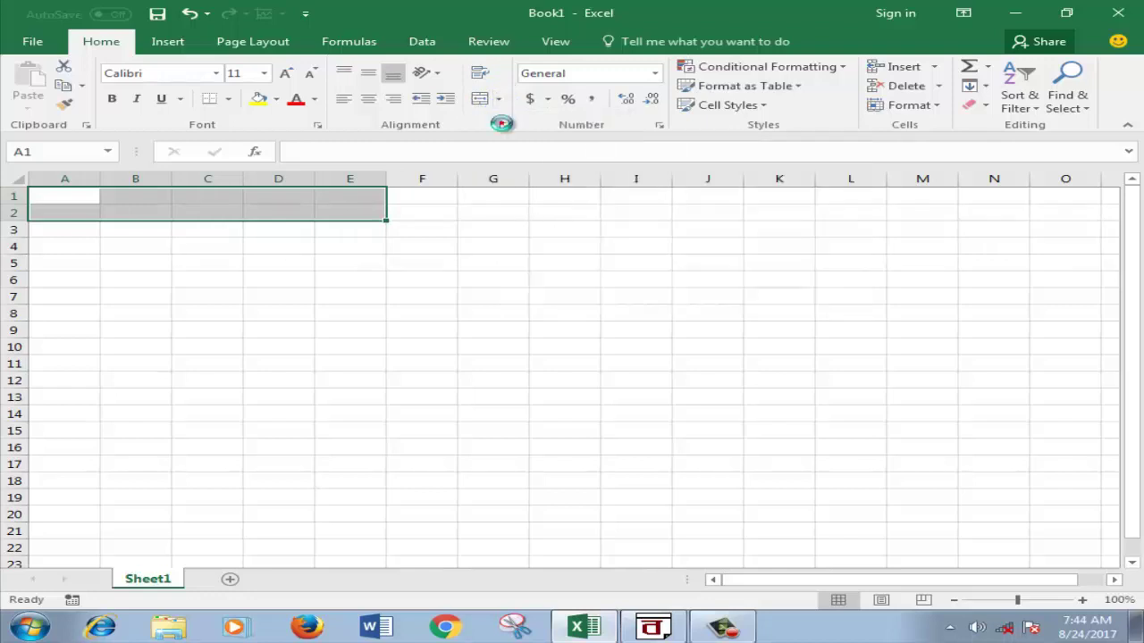
Step: Reselect merged title cell A1 and bring the BanglaWord editor to the front
left_click(398, 277)
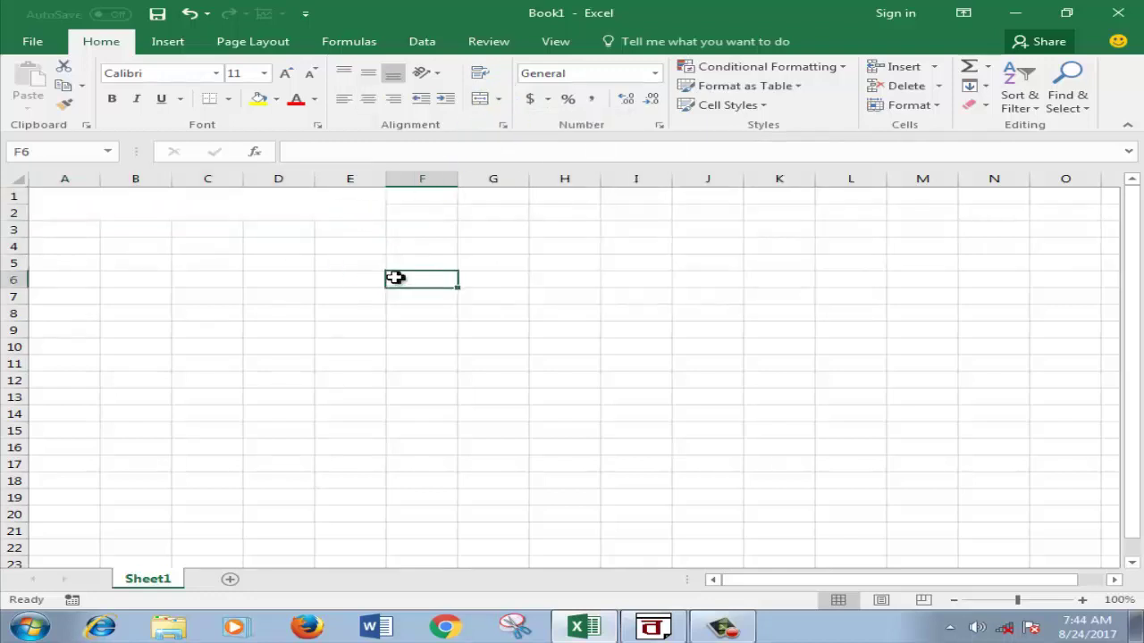
left_click(178, 213)
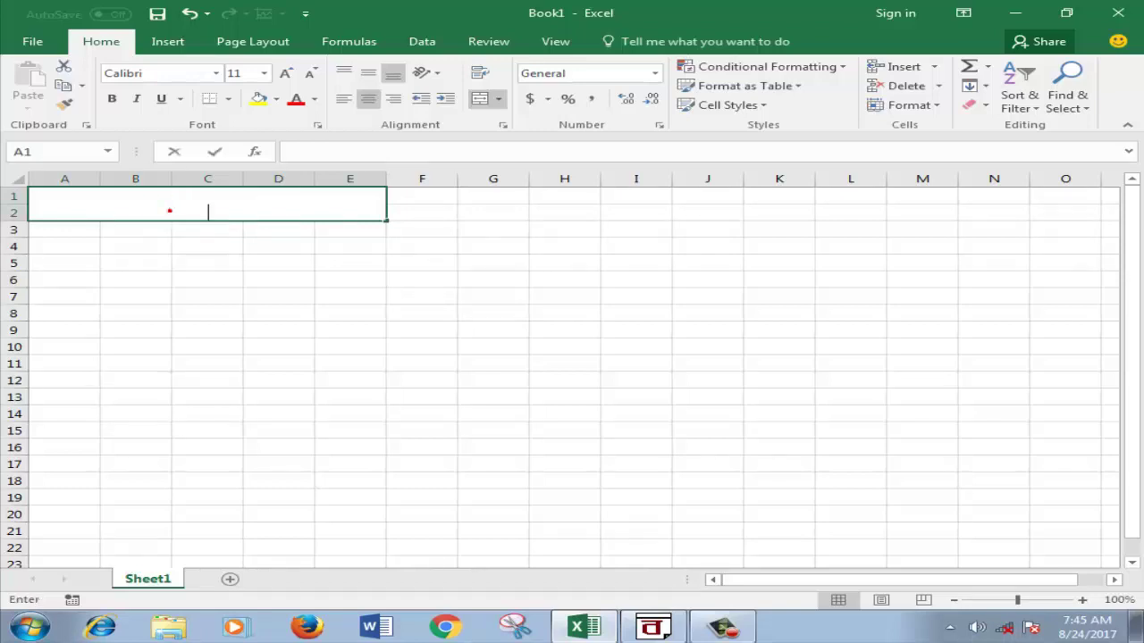
left_click(391, 243)
left_click(185, 208)
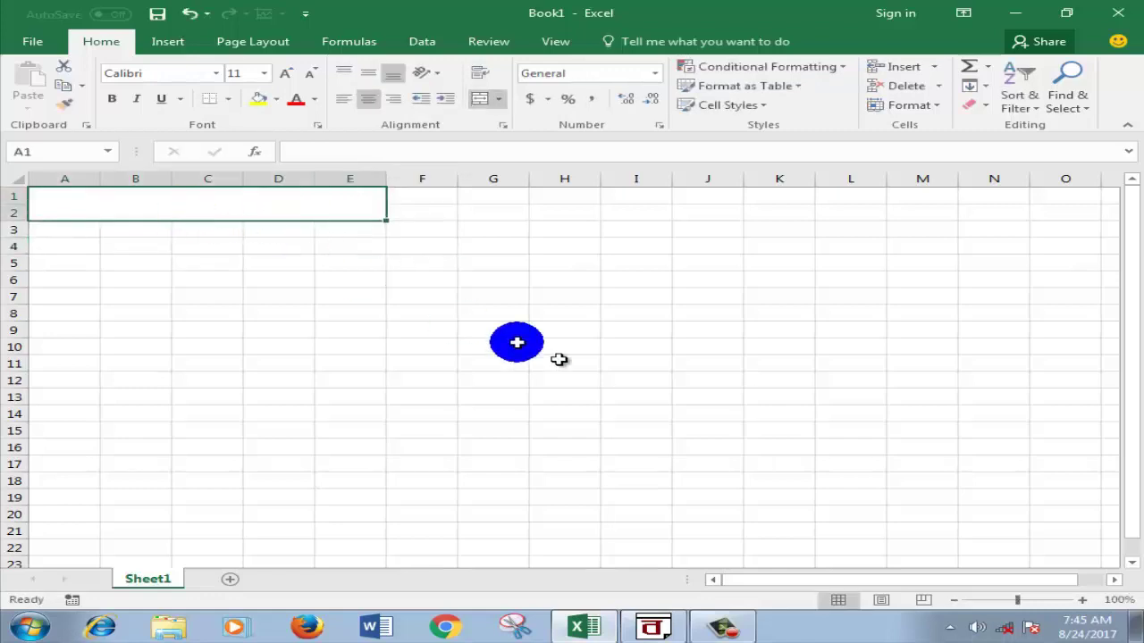
left_click(659, 628)
left_click(666, 631)
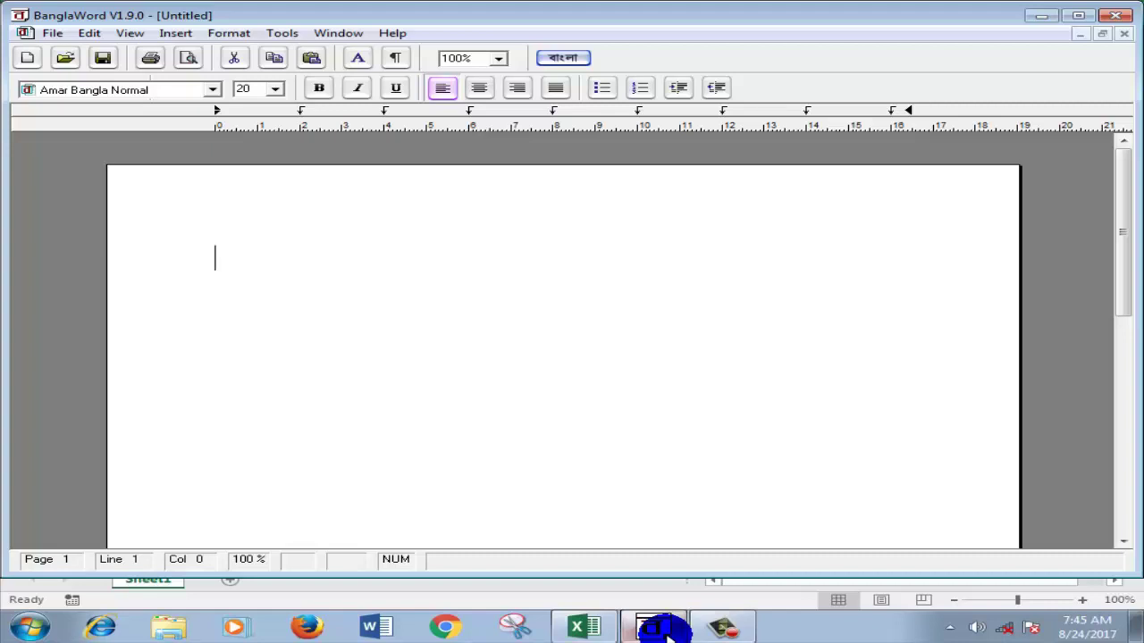
Step: Start the title in BanglaWord with the Bangla letters গন, correcting a mistyped letter
type("গনত")
key("BackSpace")
type("ড")
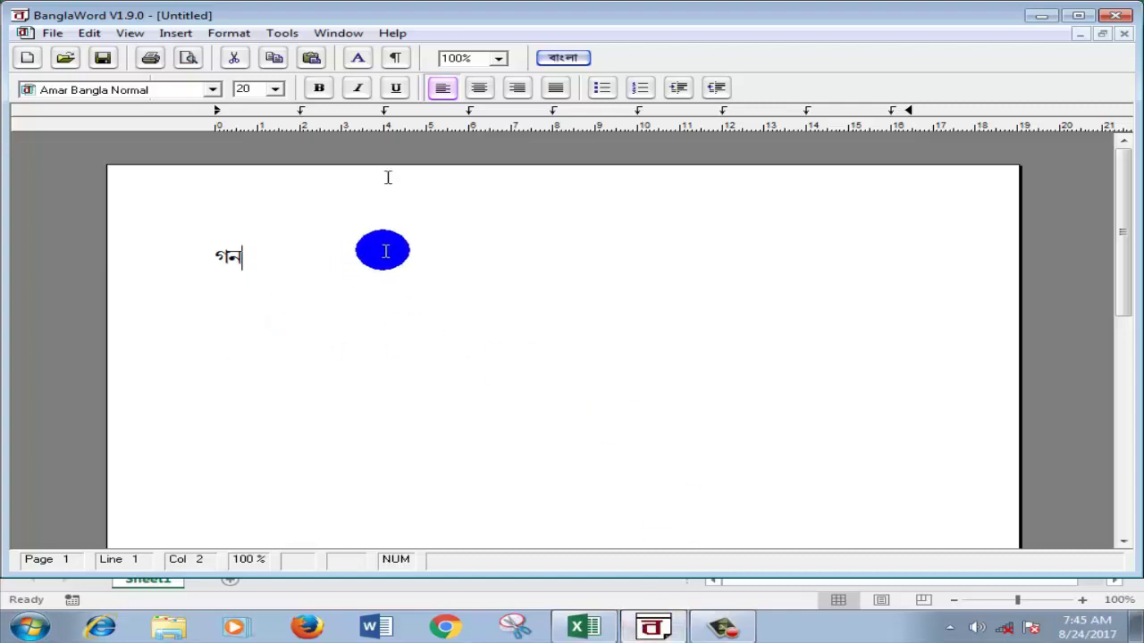
Step: Dismiss the help page and continue the shop name so it reads গন্ধ
left_click(390, 33)
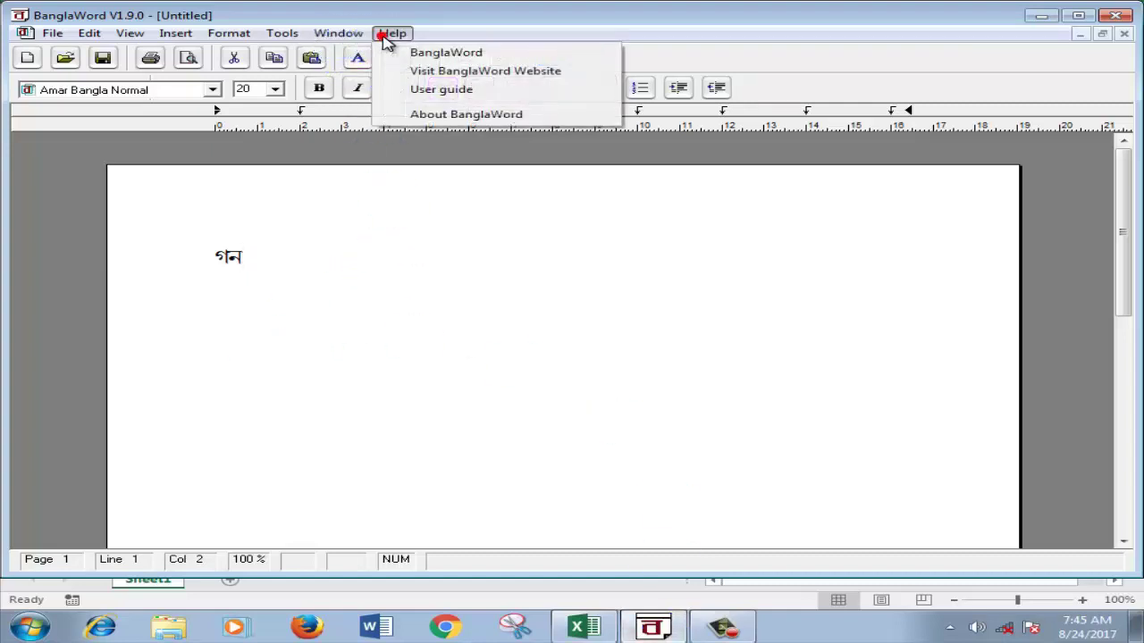
left_click(435, 86)
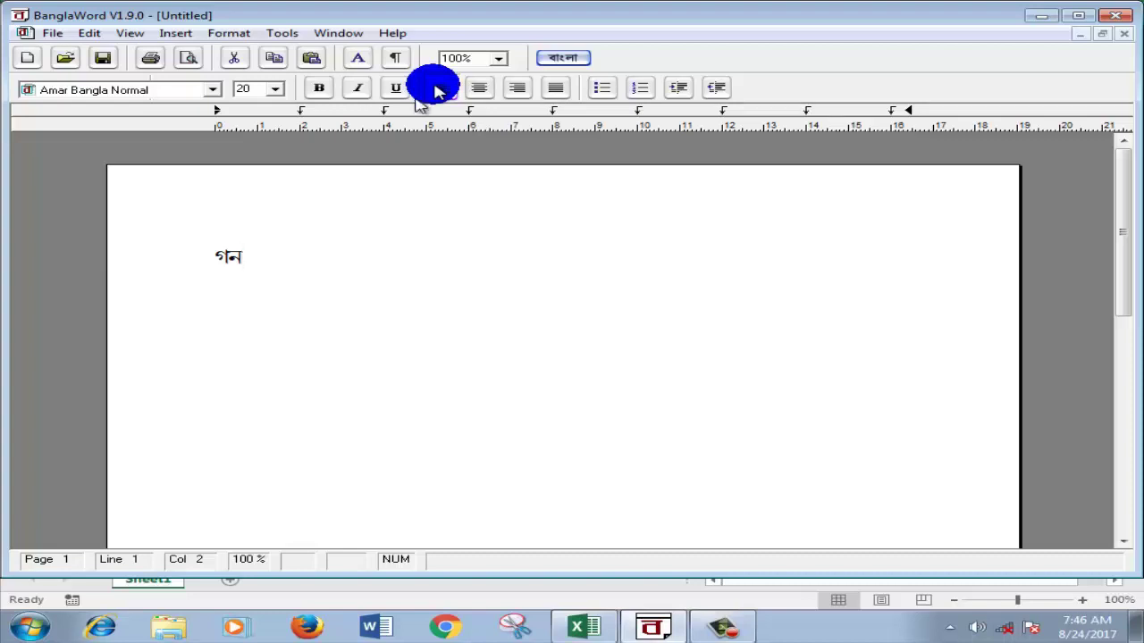
left_click(440, 87)
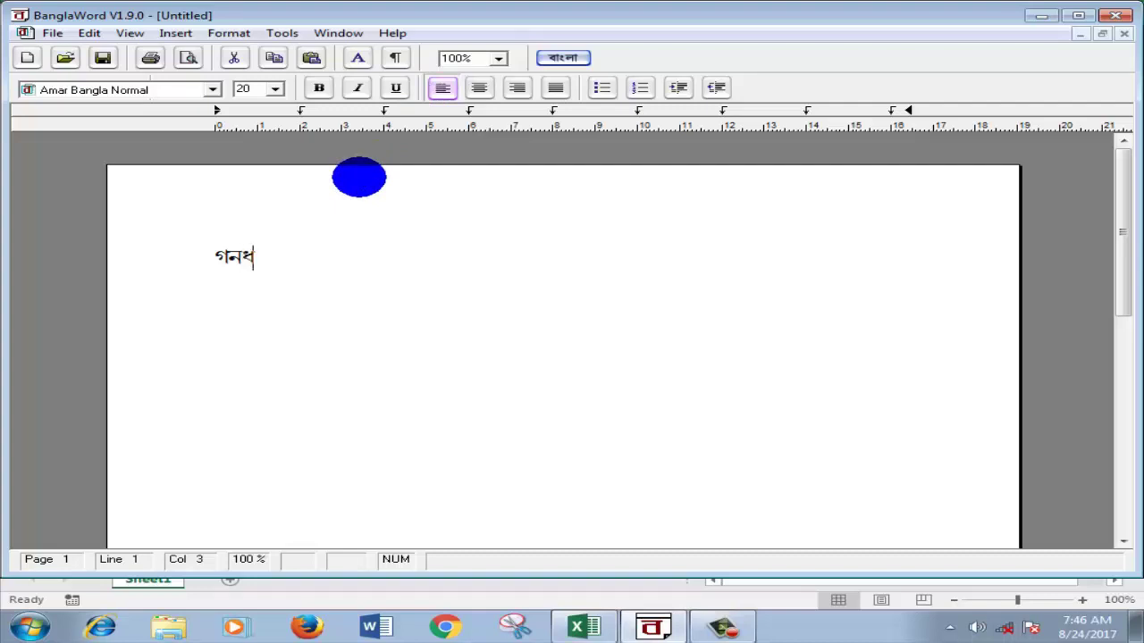
key("BackSpace")
key("super+4")
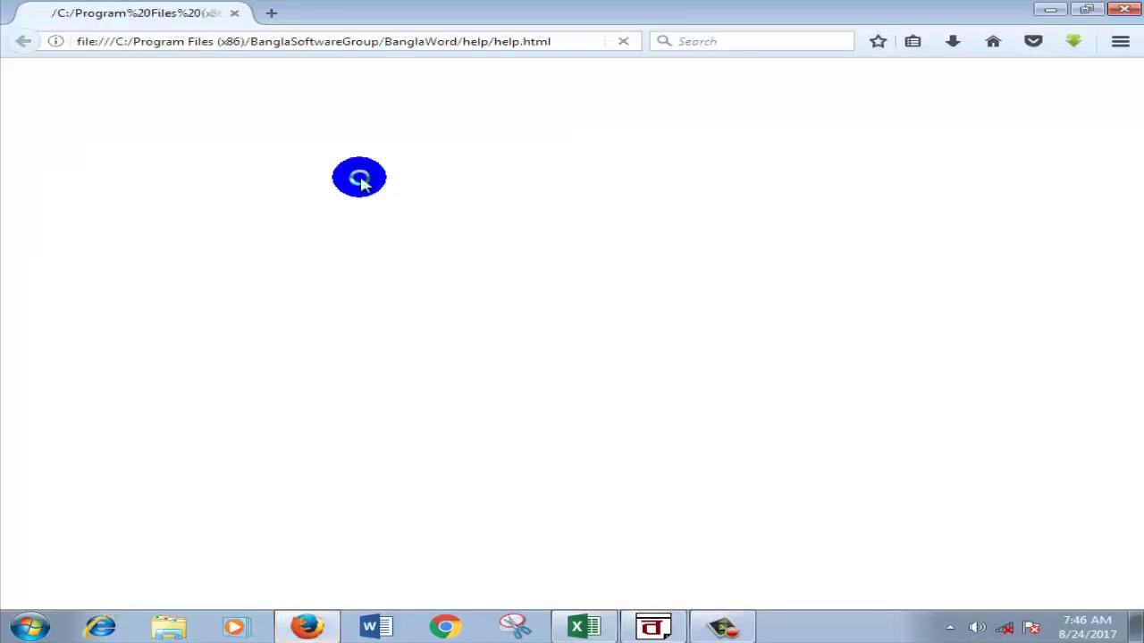
left_click(1041, 13)
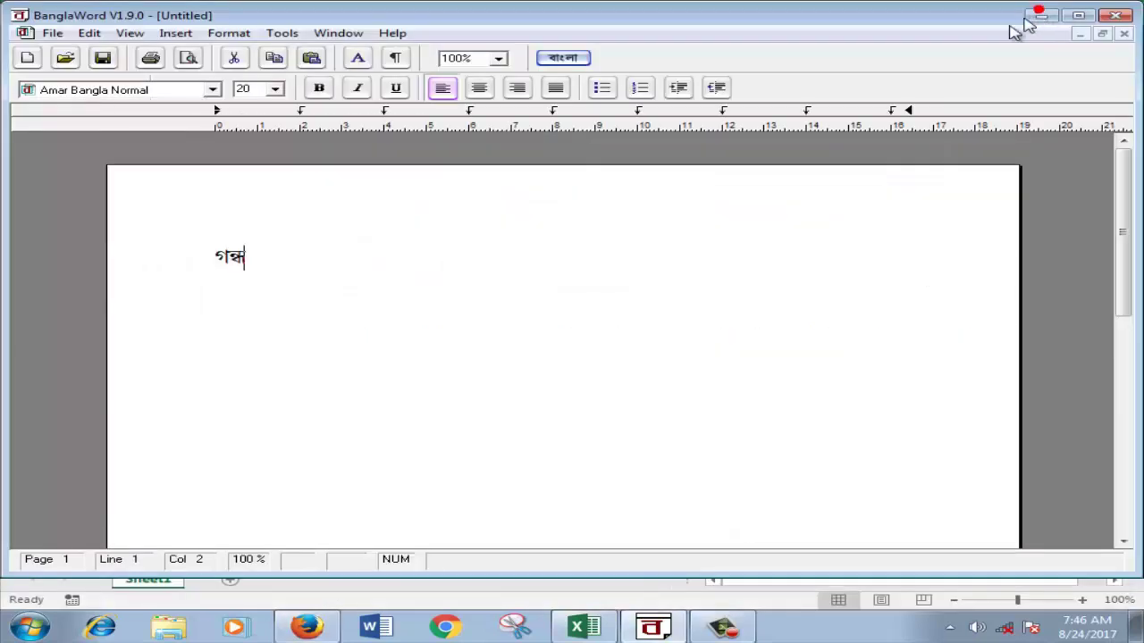
Step: Finish গন্ধেশ্বরী মুদি ভান্ডার, copy the line, and start editing merged cell A1 in Excel
left_click(740, 232)
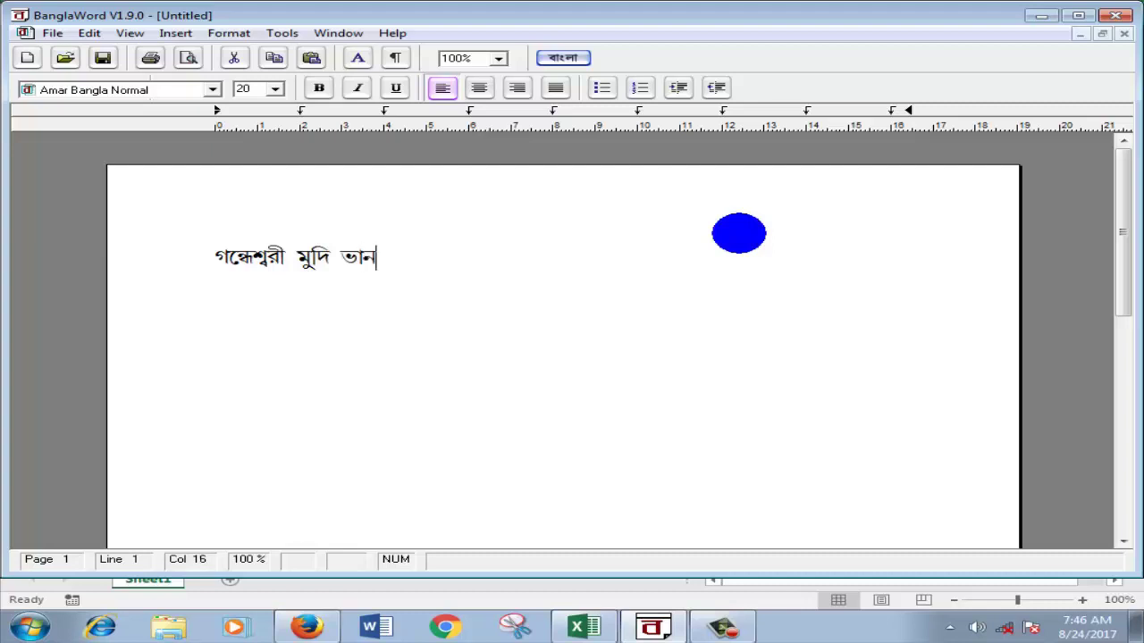
type("্ডার")
left_click_drag(438, 258, 171, 265)
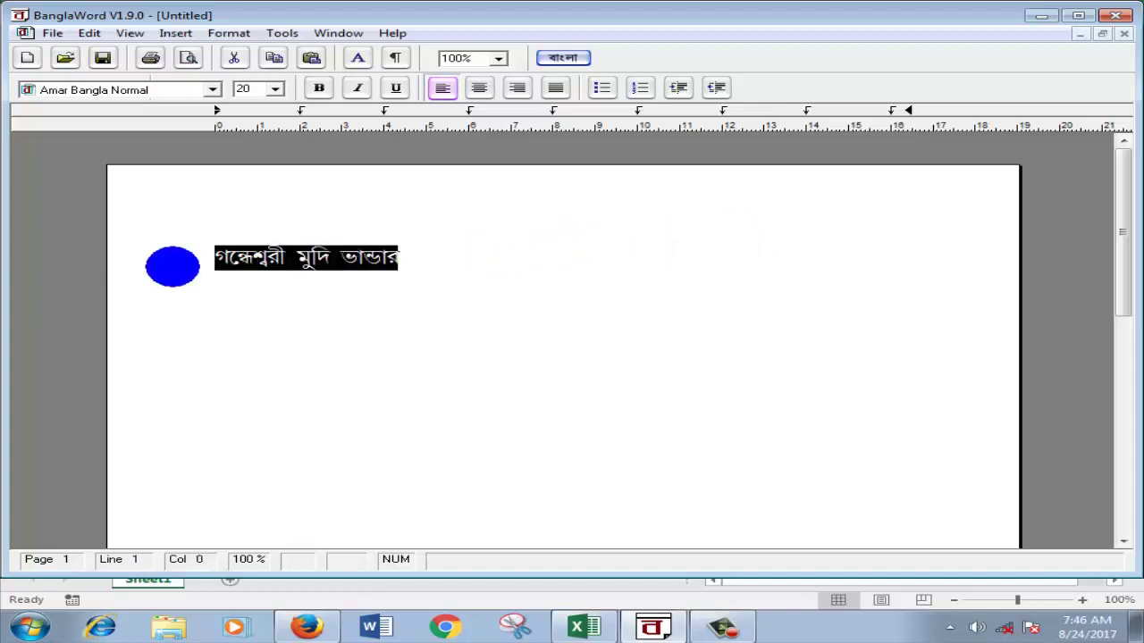
right_click(265, 261)
left_click(317, 296)
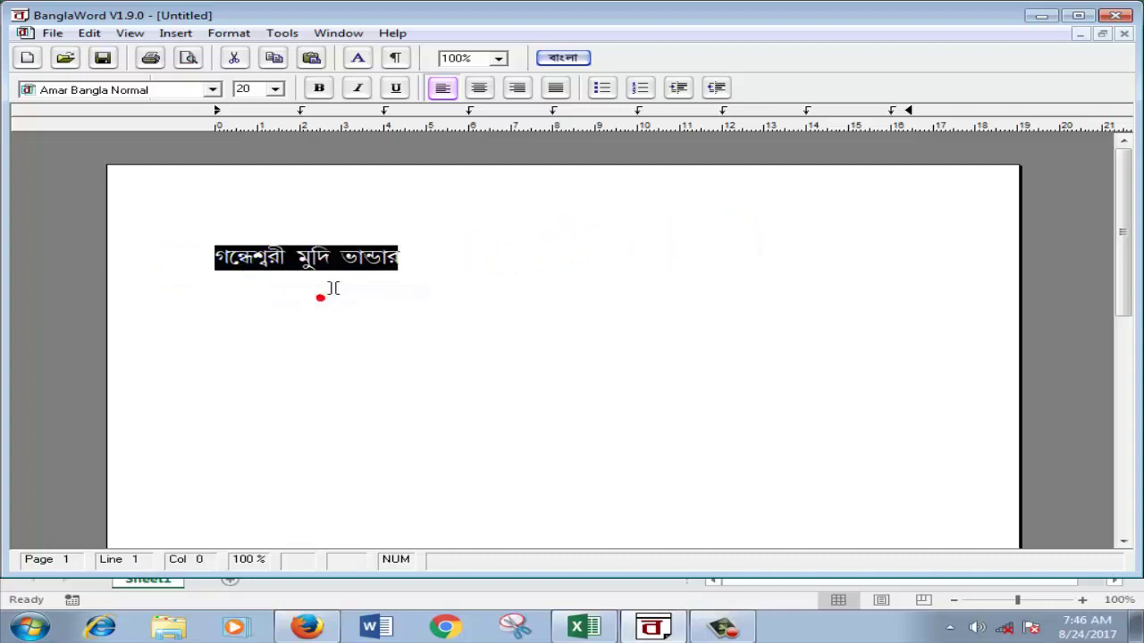
left_click(583, 622)
double_click(179, 206)
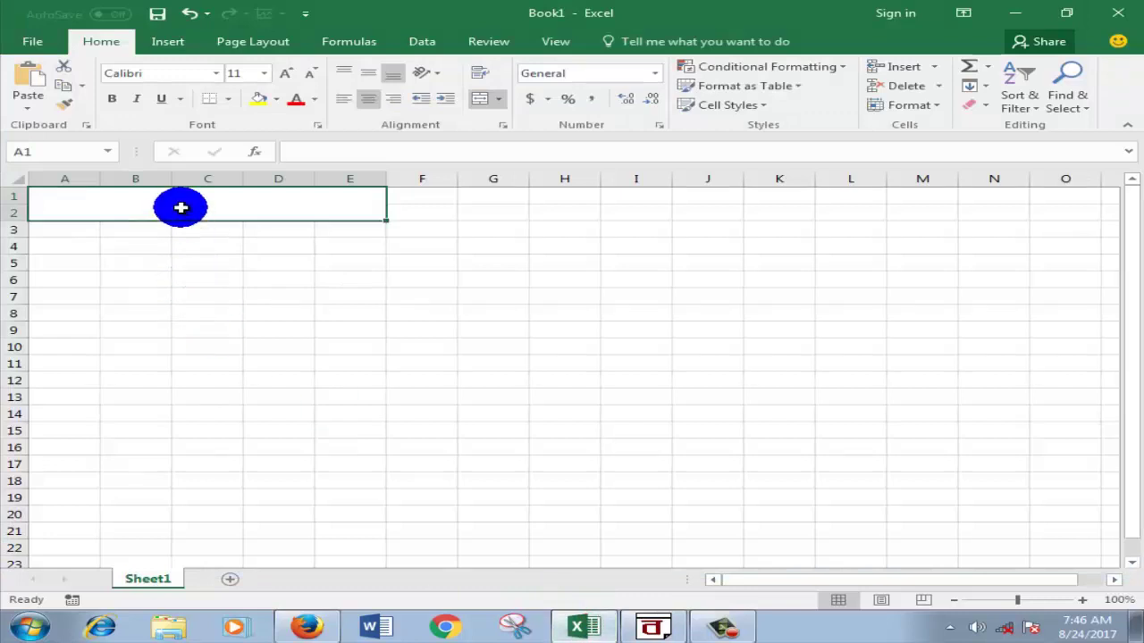
Step: Paste the copied shop name into merged title cell A1 and select the pasted text
left_click(180, 207)
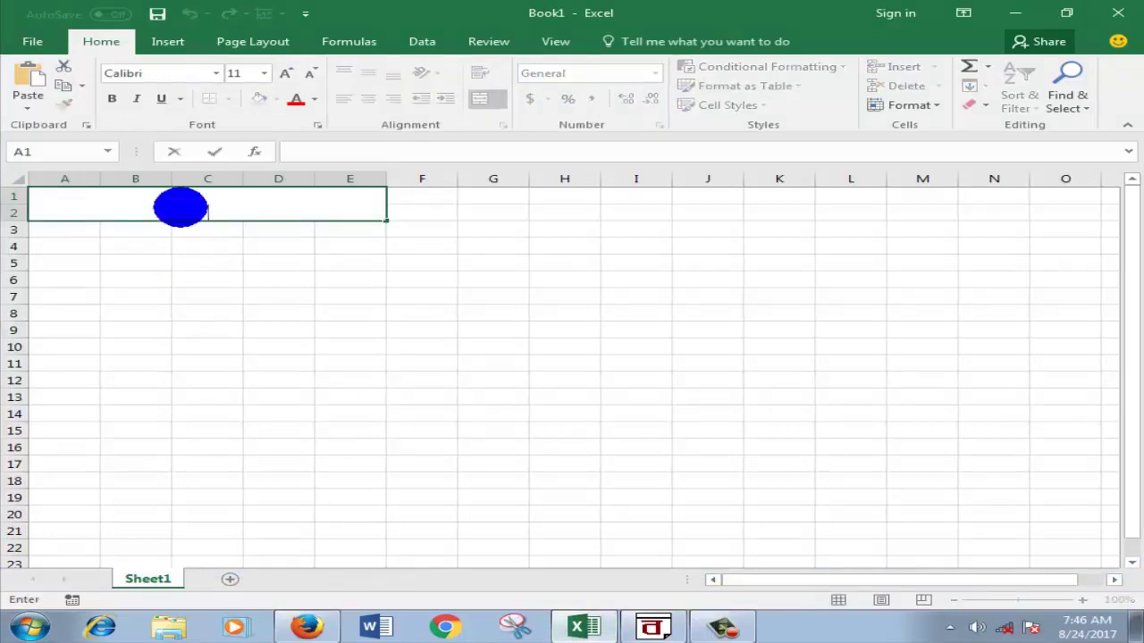
key("ctrl+v")
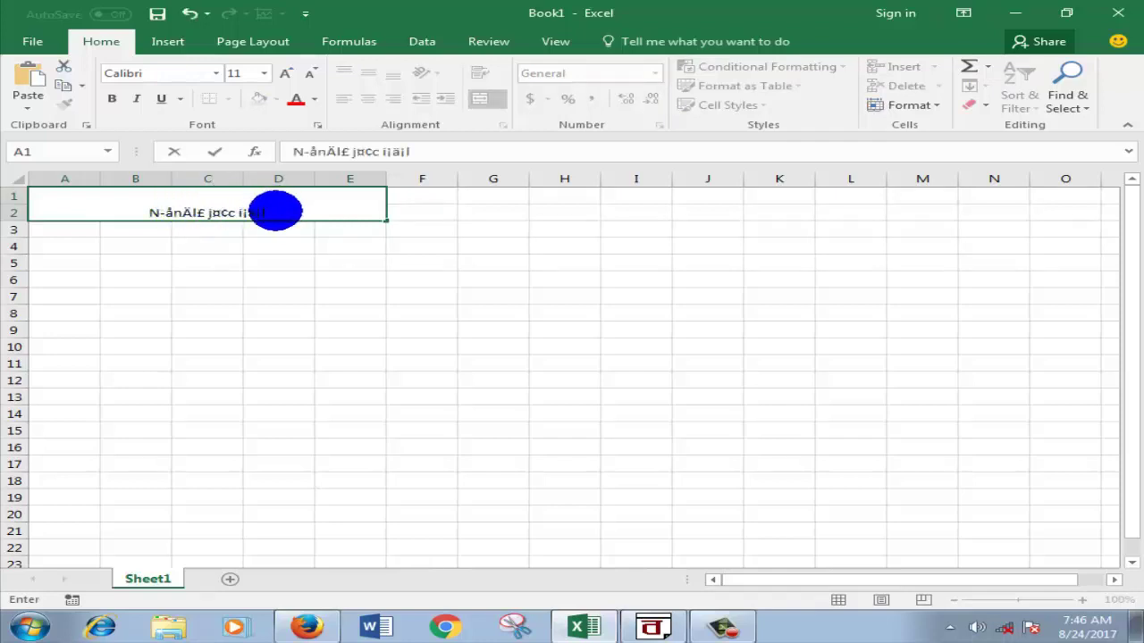
left_click_drag(273, 209, 133, 209)
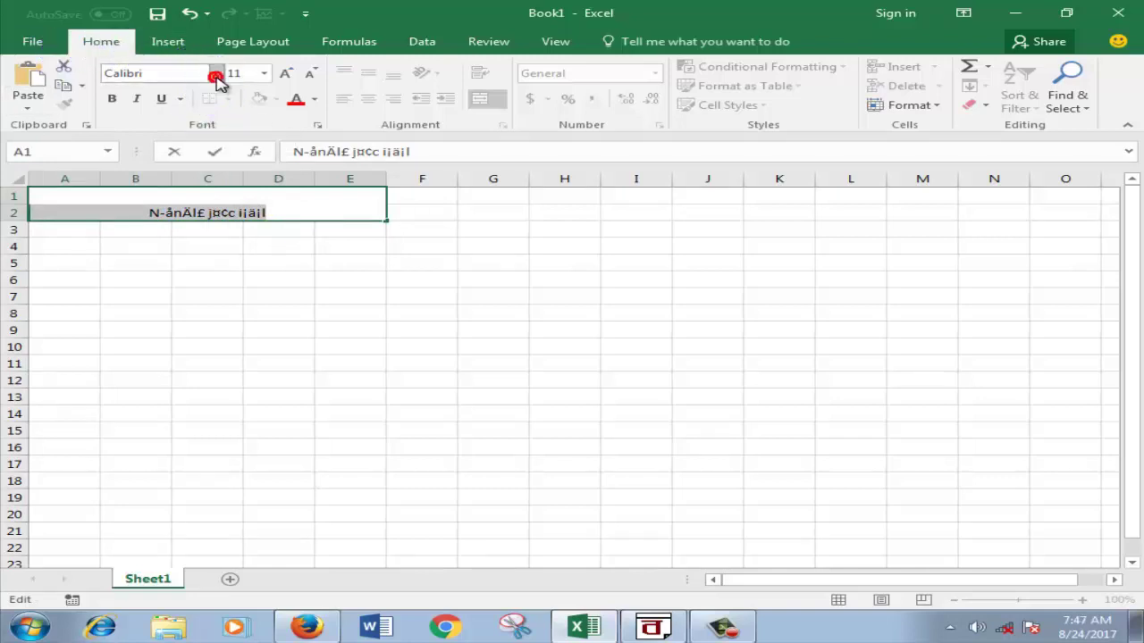
left_click(217, 80)
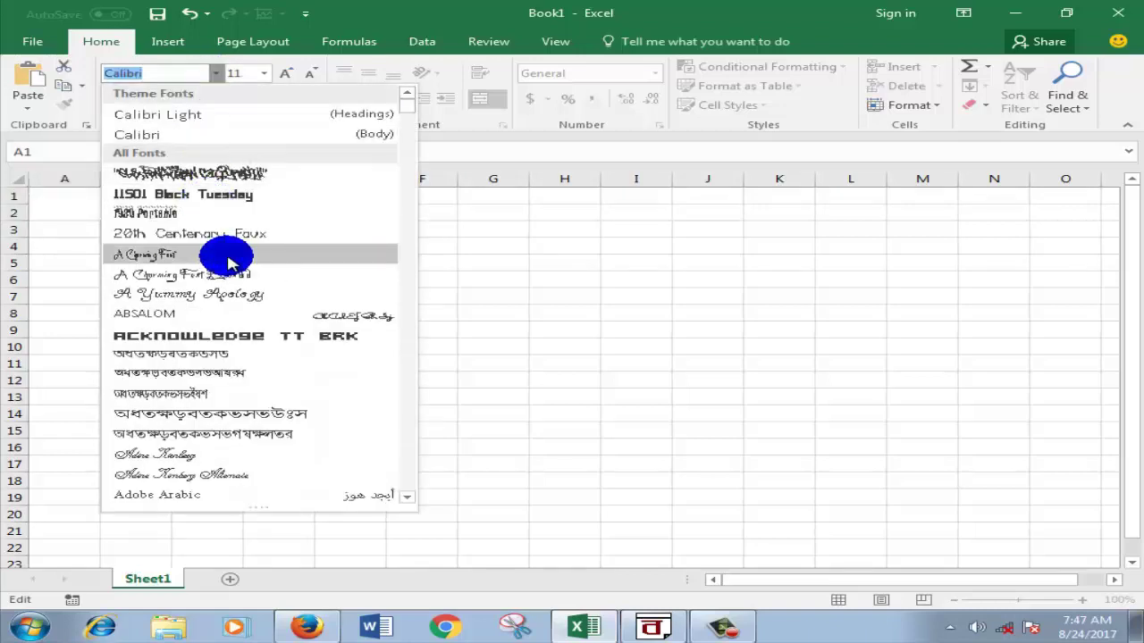
Step: Apply the LipiMadhabiExp font to the title so it displays গন্ধেশ্বরী মুদি ভান্ডার
left_click(408, 128)
left_click(408, 134)
left_click(408, 150)
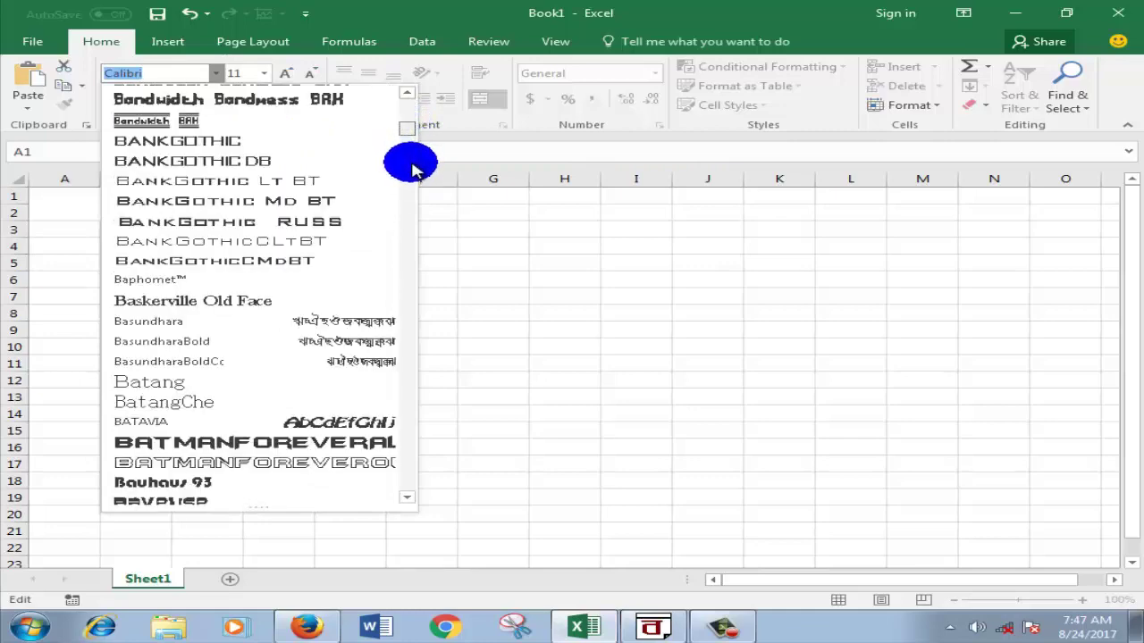
left_click(411, 167)
left_click(413, 174)
left_click(414, 183)
left_click(414, 186)
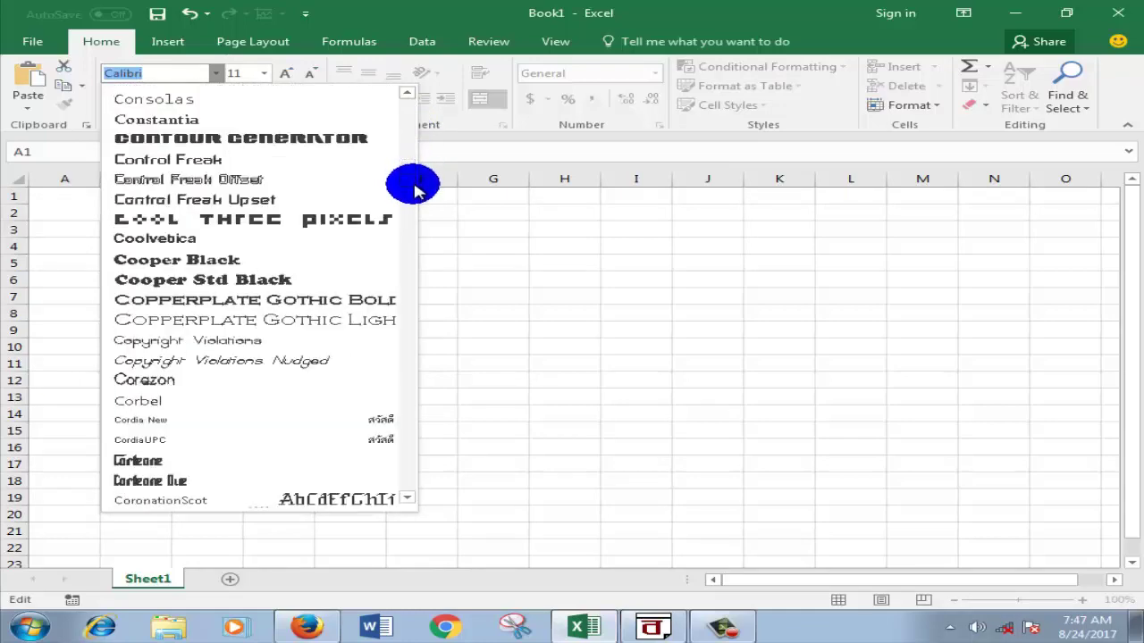
left_click(415, 191)
left_click(414, 194)
left_click(414, 199)
left_click(414, 204)
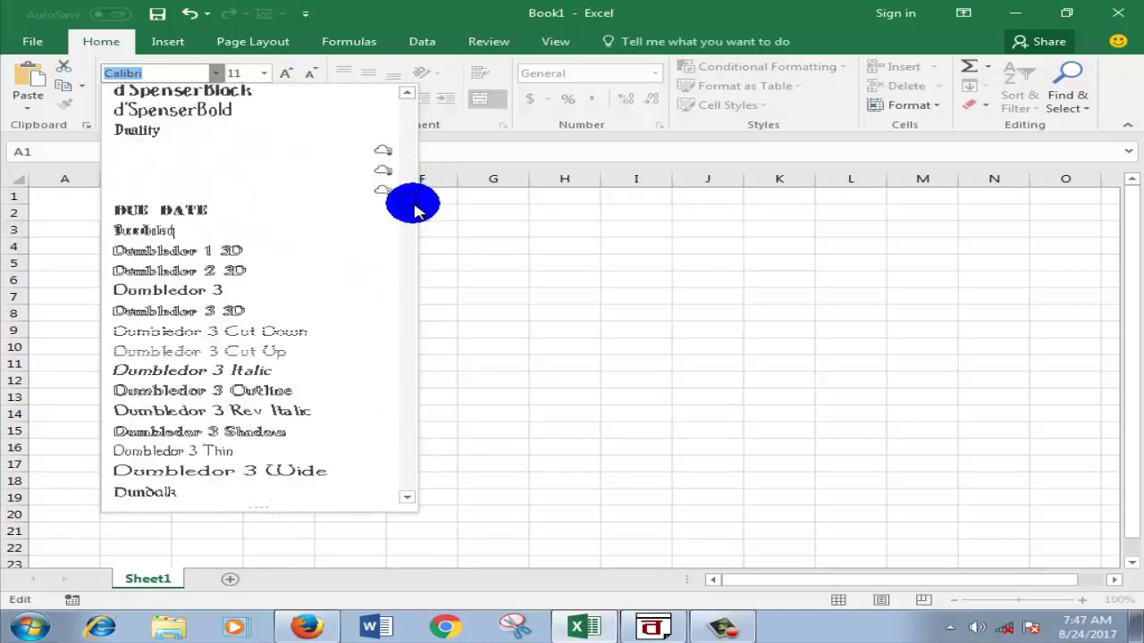
left_click(414, 210)
left_click(414, 214)
left_click(414, 220)
left_click(414, 227)
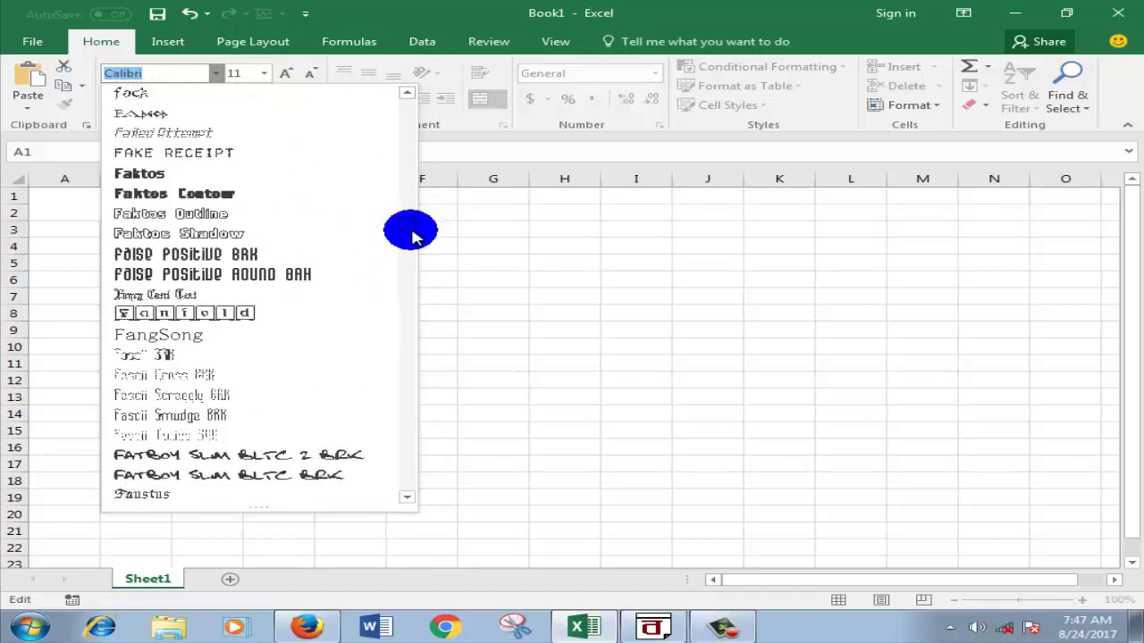
left_click(413, 233)
left_click(412, 243)
left_click(403, 261)
left_click(403, 282)
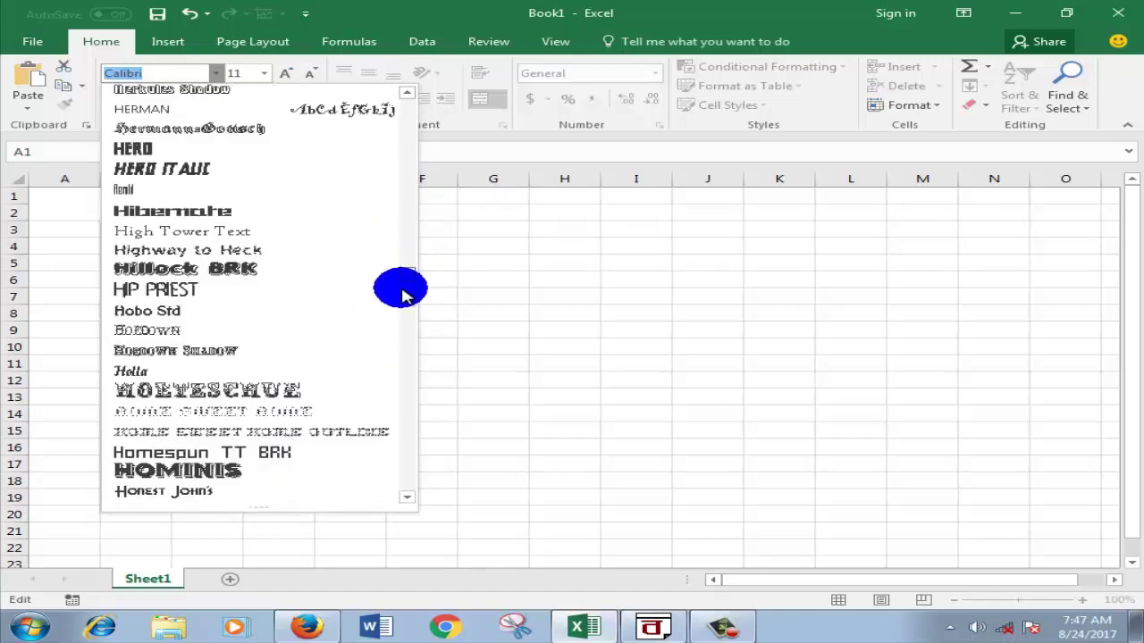
left_click(403, 300)
left_click(401, 301)
left_click(401, 309)
left_click(401, 313)
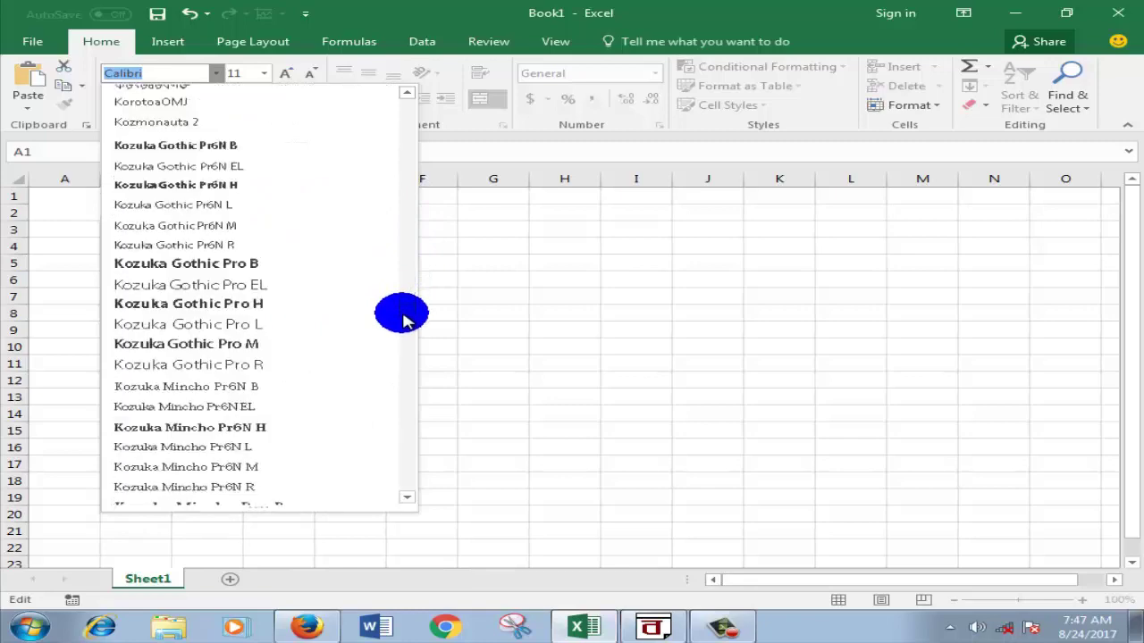
left_click(402, 326)
left_click(402, 326)
left_click(403, 332)
left_click(403, 337)
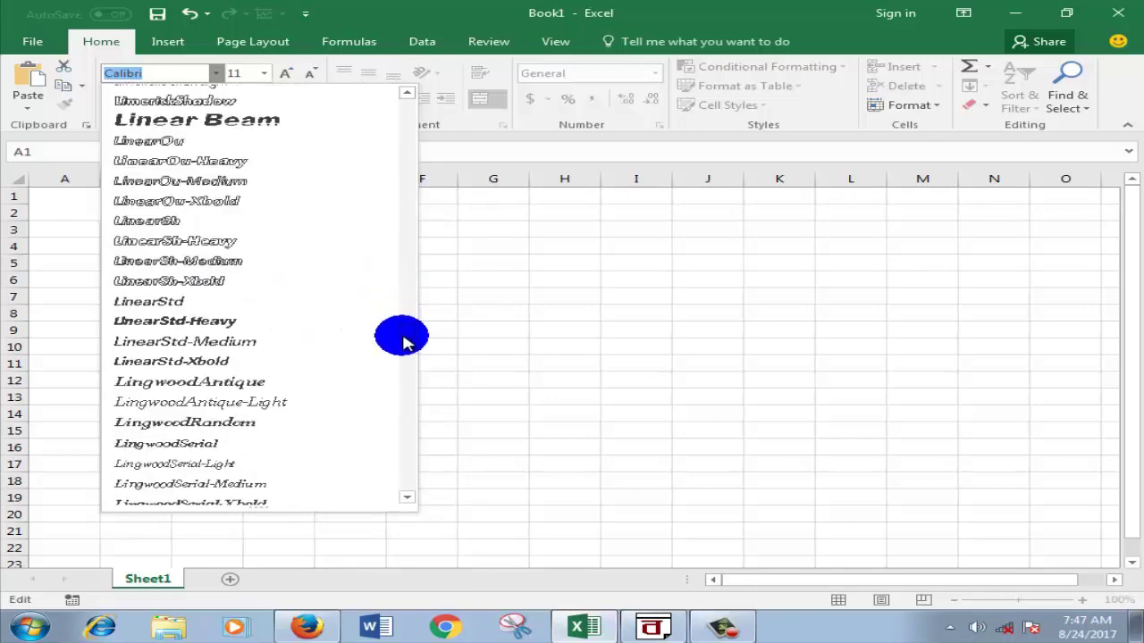
left_click(402, 347)
left_click(402, 346)
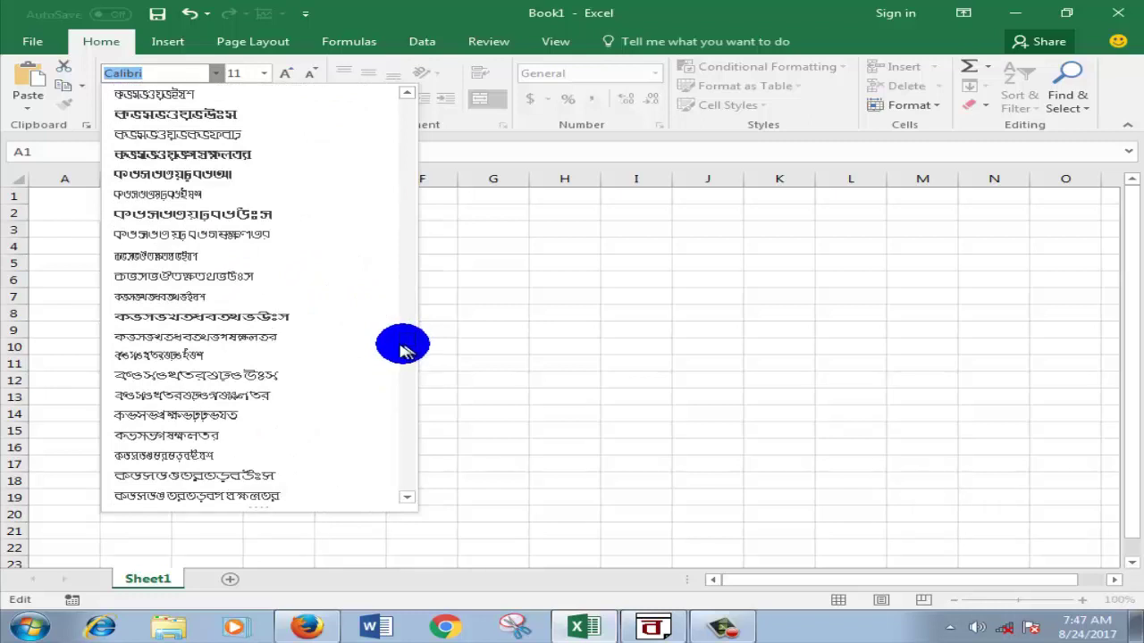
left_click(204, 318)
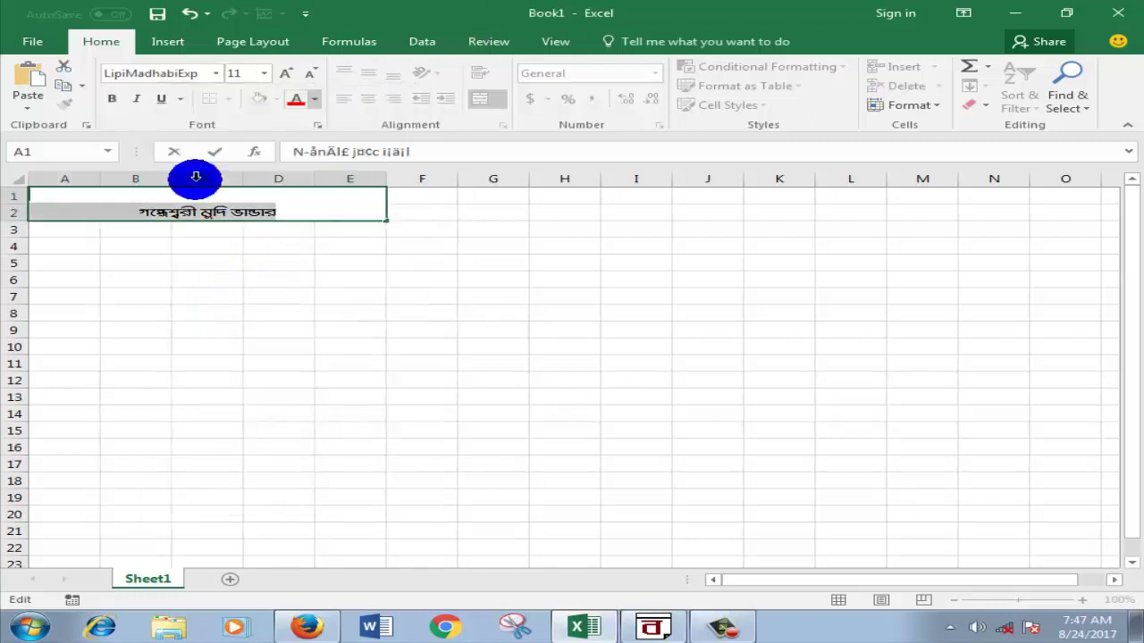
Step: Set the merged A1 shop title to font size 24
left_click(263, 74)
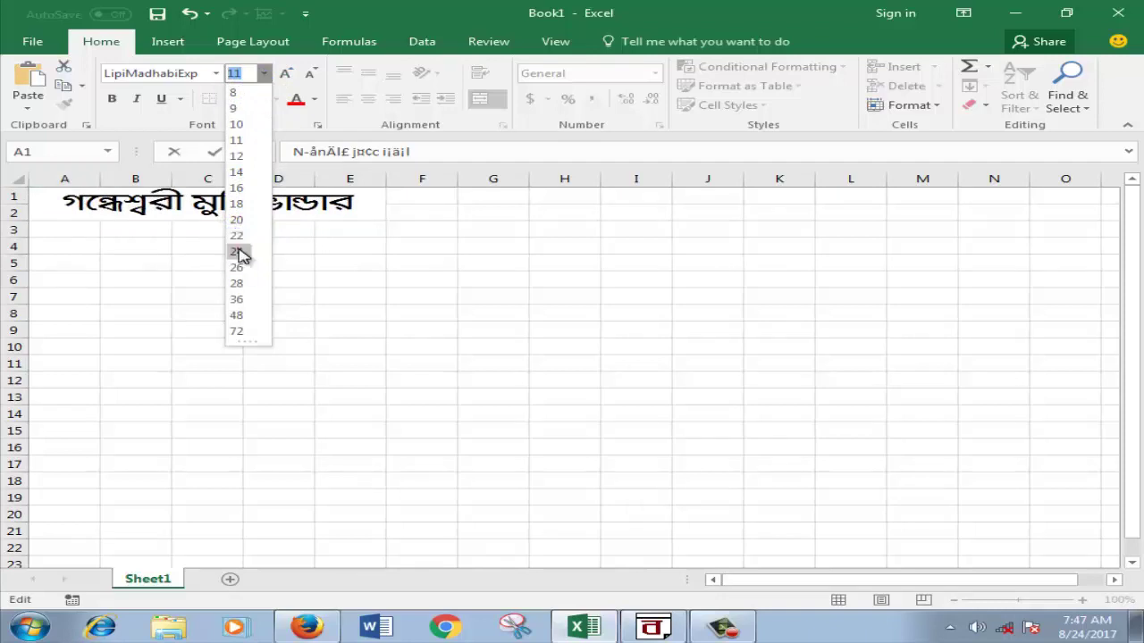
left_click(238, 252)
left_click(421, 246)
left_click(582, 248)
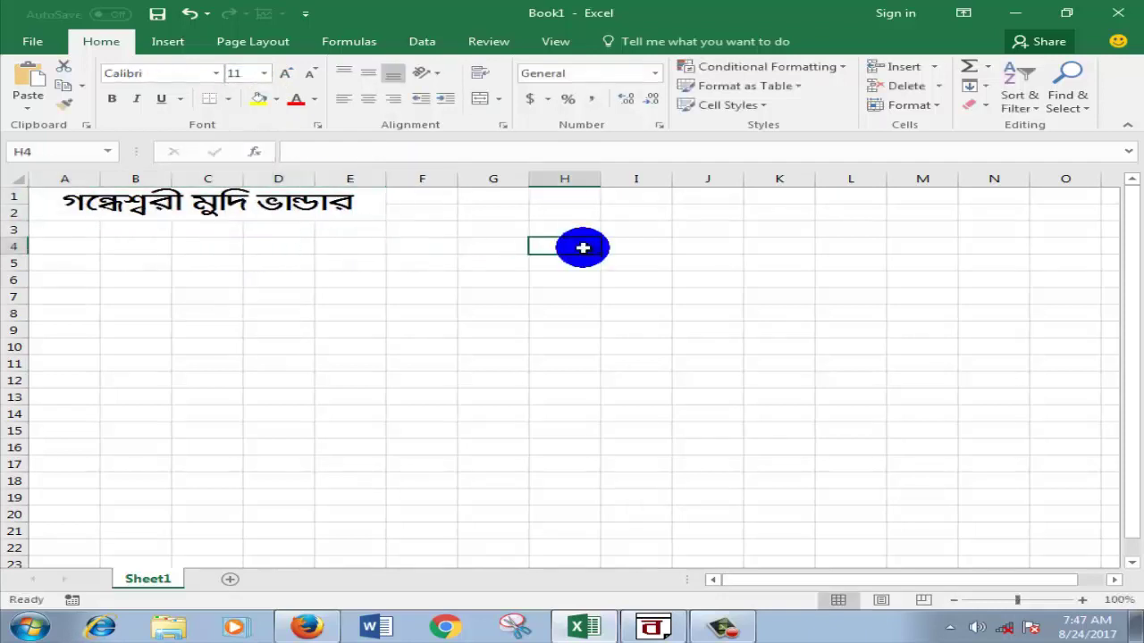
Step: Colour the merged A1 shop title red
left_click(277, 205)
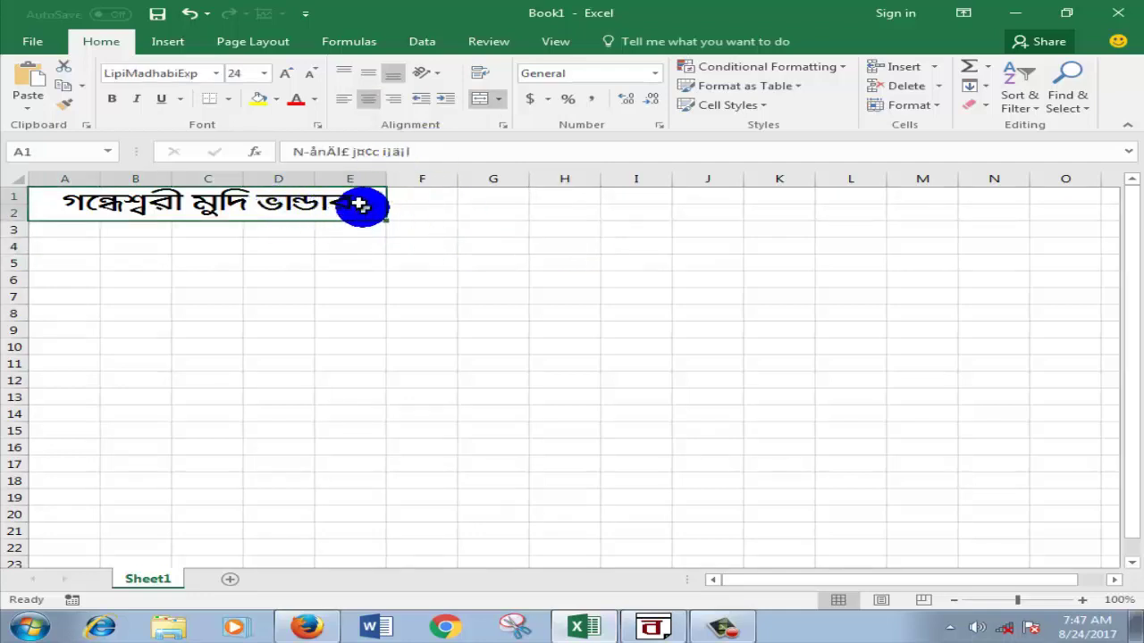
left_click(313, 99)
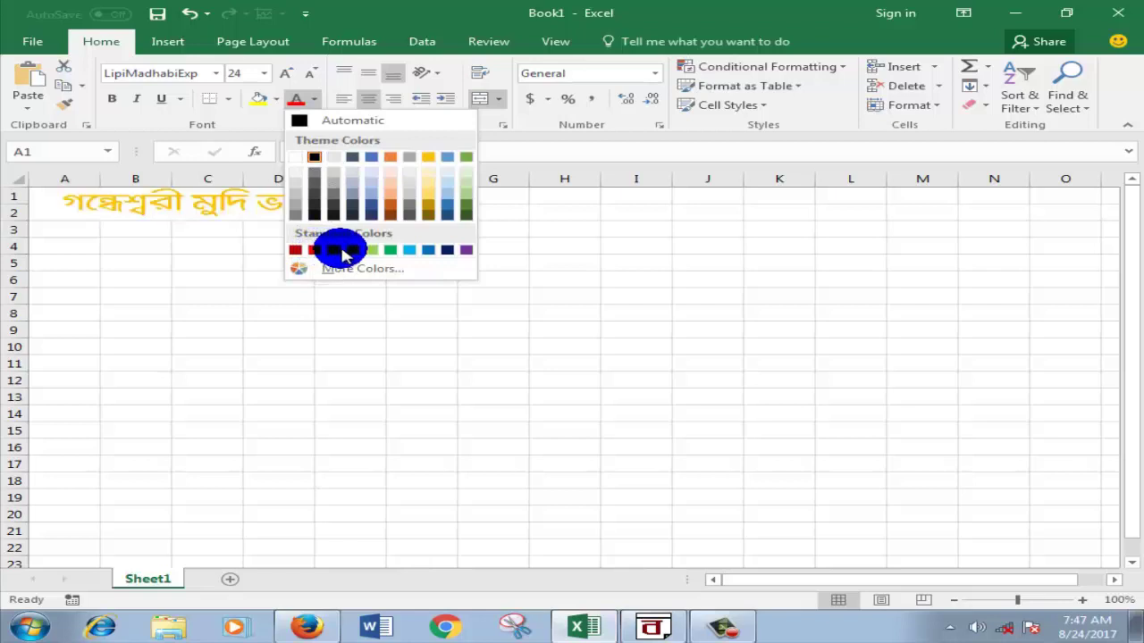
left_click(314, 250)
left_click(446, 251)
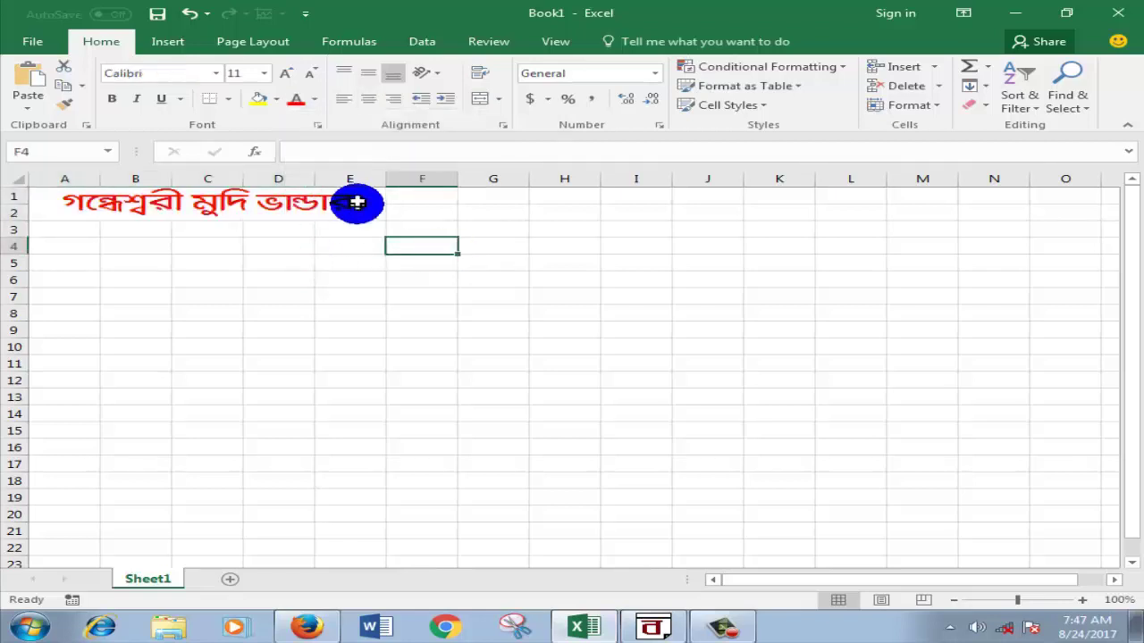
double_click(358, 204)
key("Return")
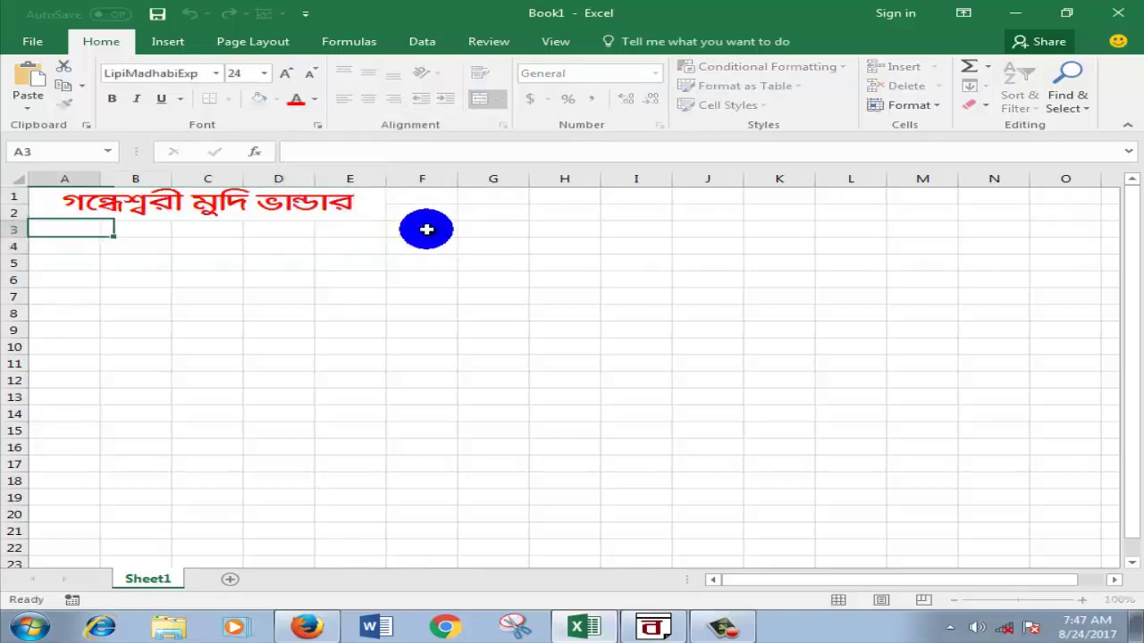
Step: Turn on Wrap Text for the merged title and try top and middle vertical alignment
left_click(308, 205)
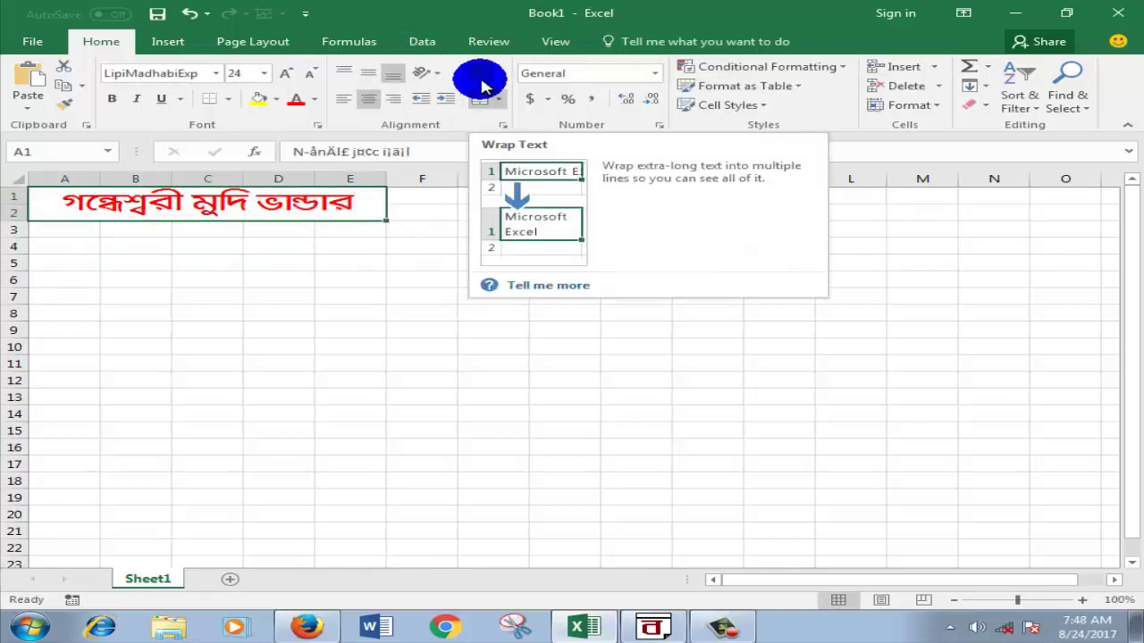
left_click(483, 82)
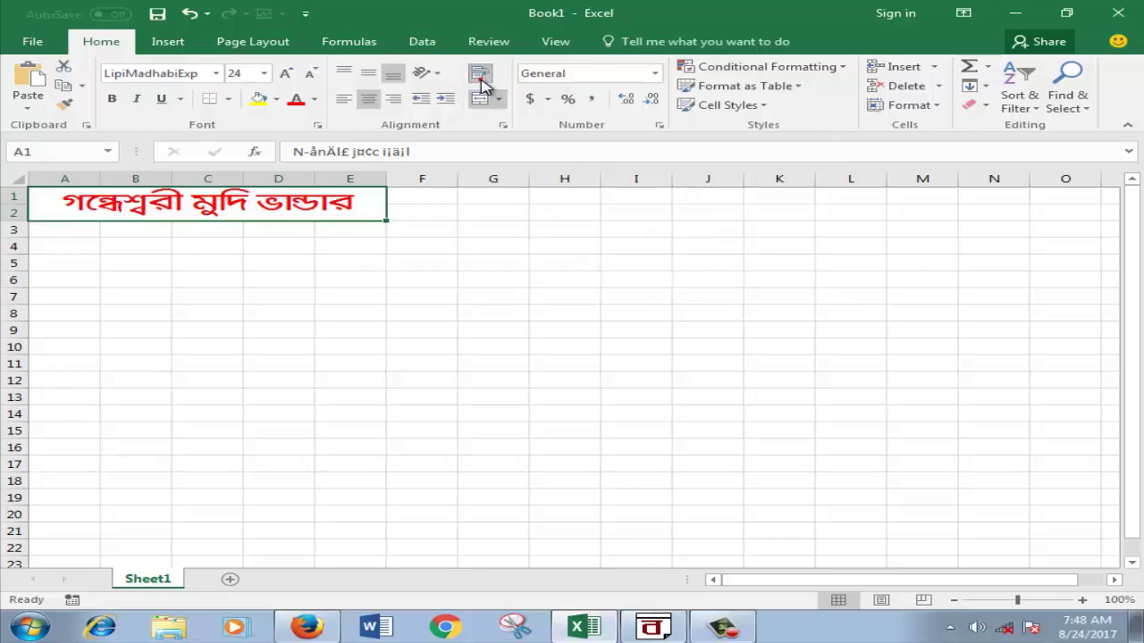
left_click(365, 77)
left_click(344, 71)
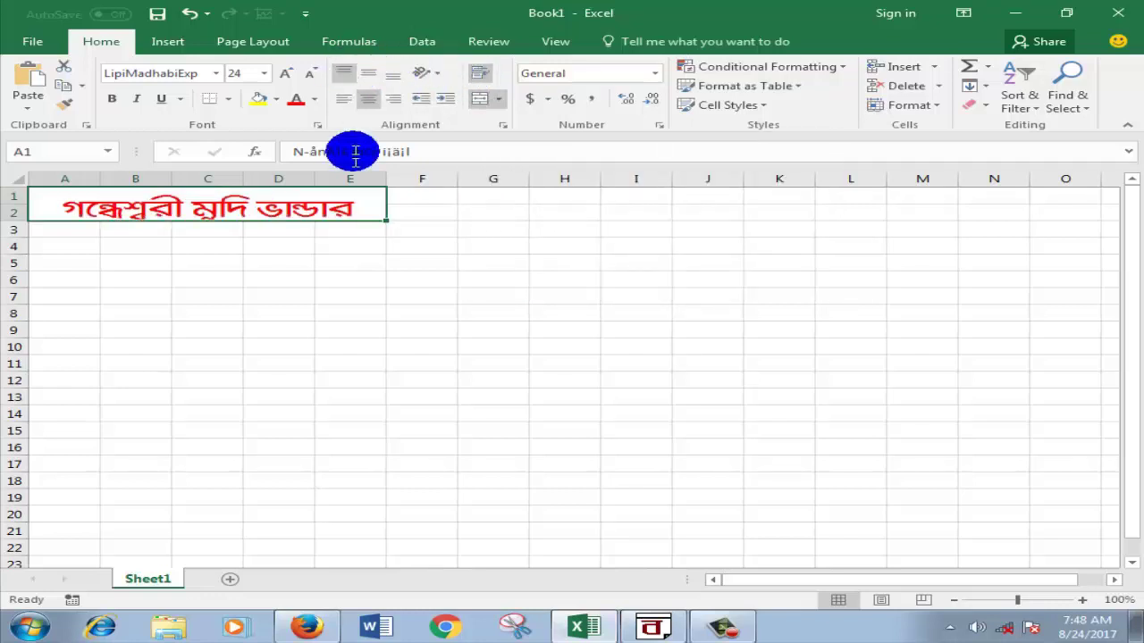
left_click(368, 73)
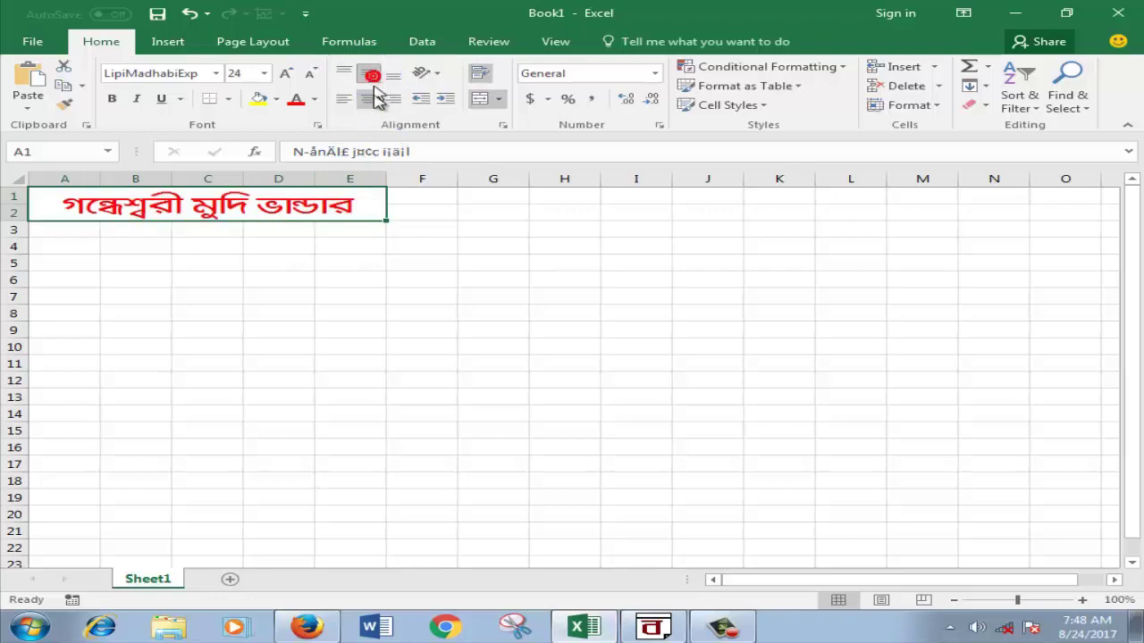
double_click(365, 202)
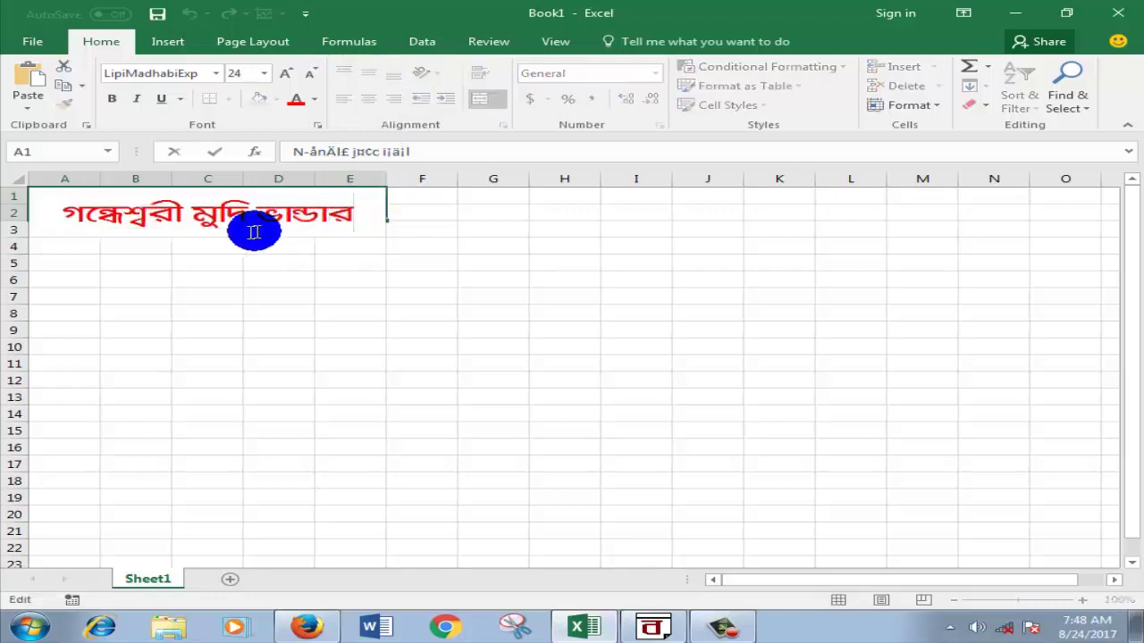
left_click(218, 230)
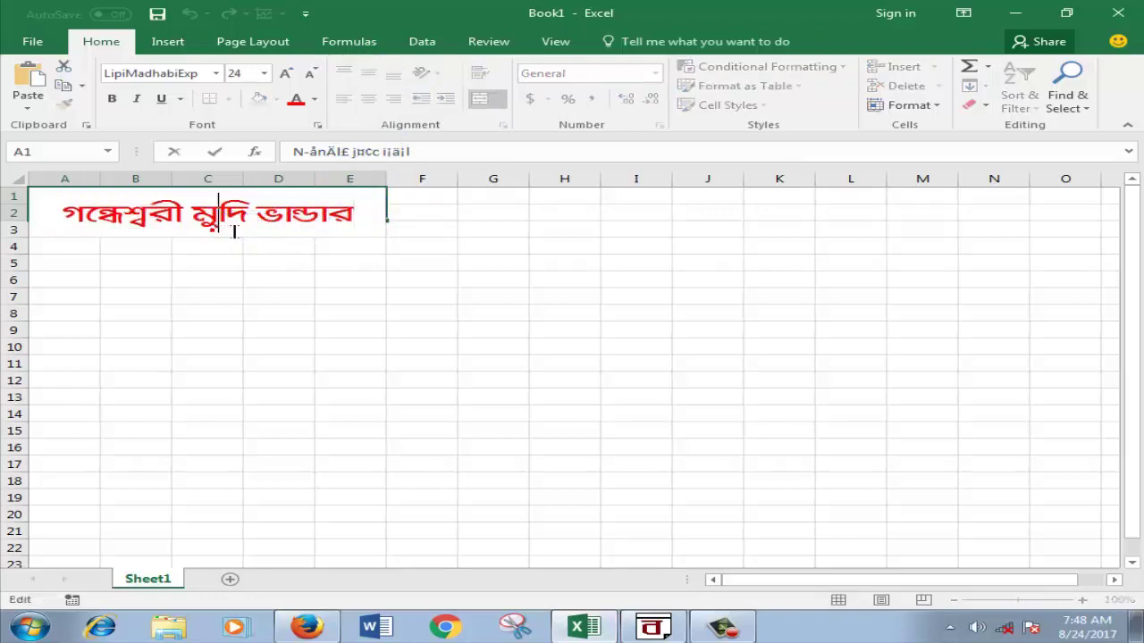
left_click(45, 226)
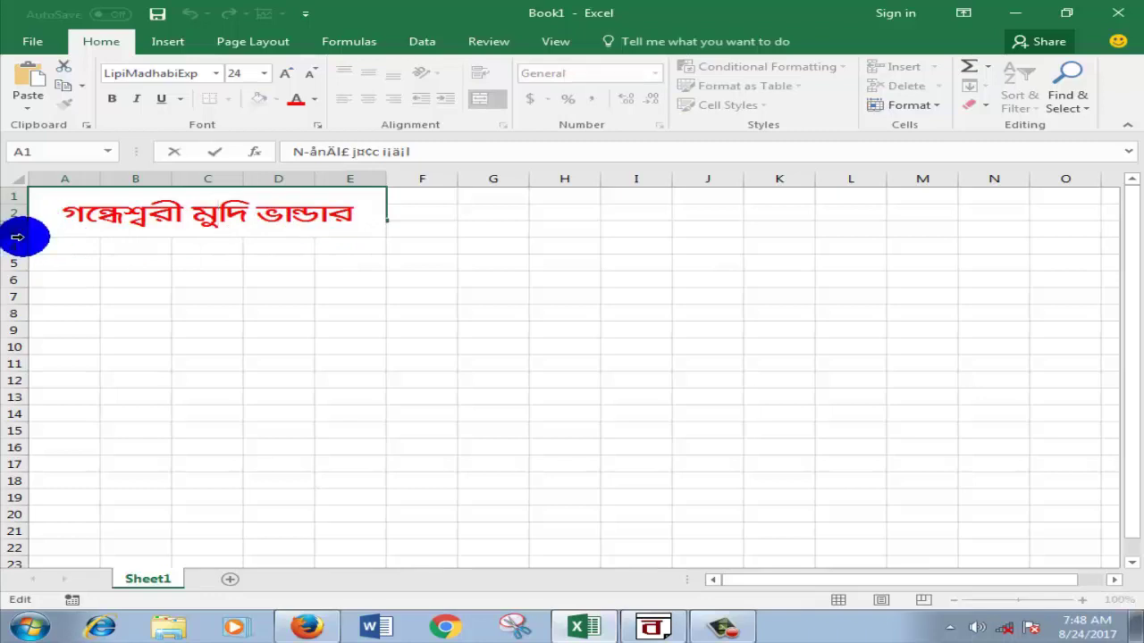
left_click(51, 243)
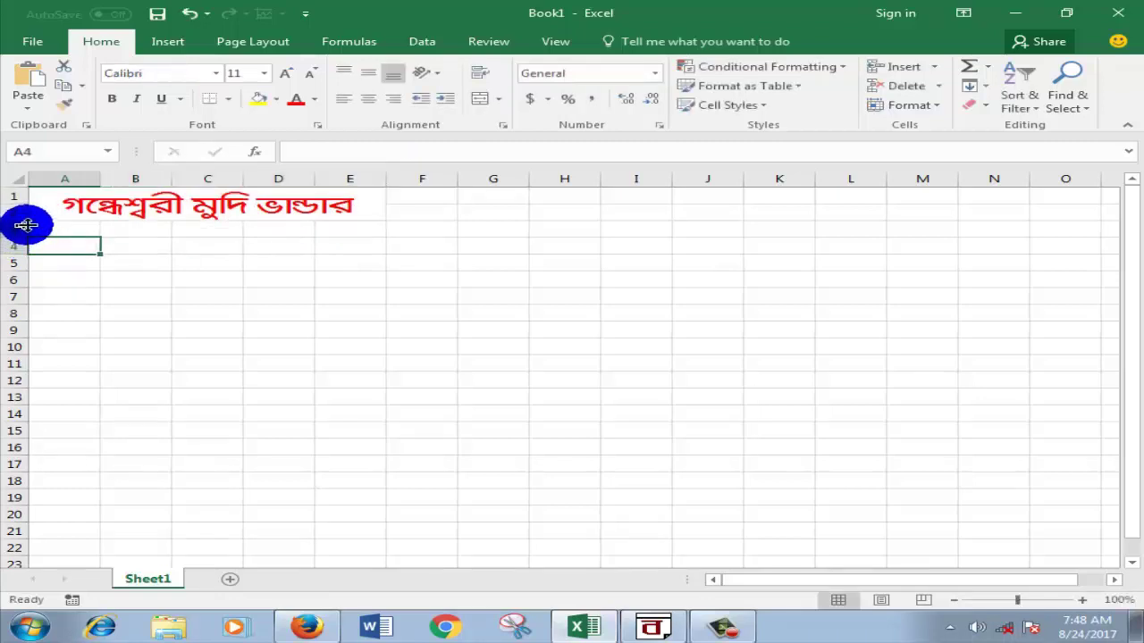
Step: Make row 1 much taller and top-align the title in its cell
left_click_drag(28, 223, 22, 284)
double_click(360, 236)
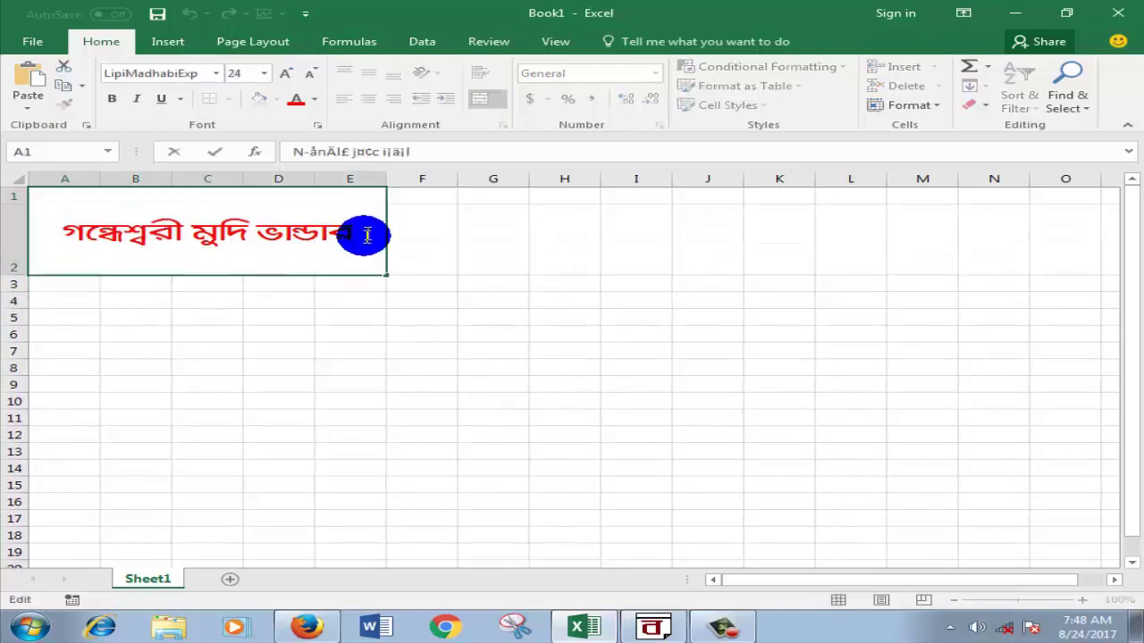
left_click(517, 221)
left_click(286, 234)
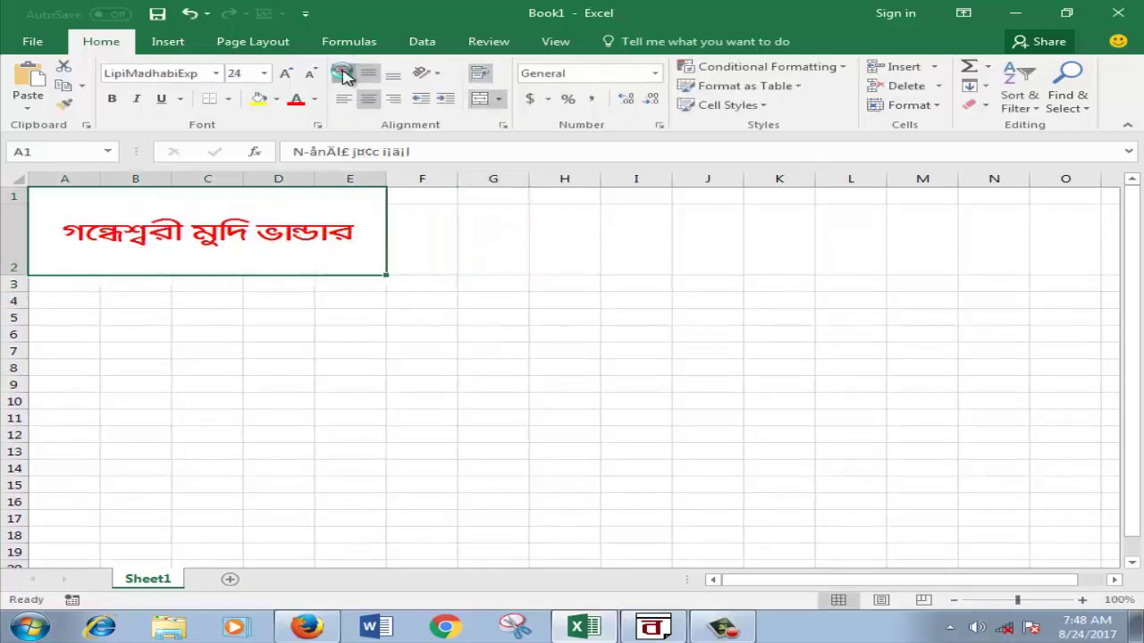
left_click(342, 73)
double_click(374, 213)
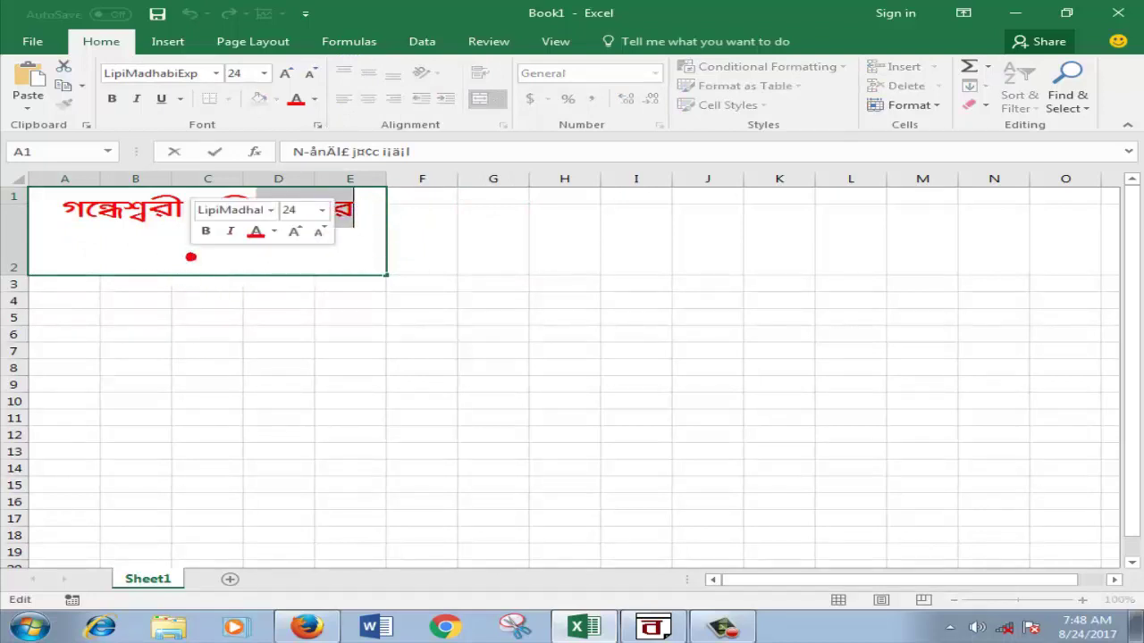
left_click(376, 223)
key("Return")
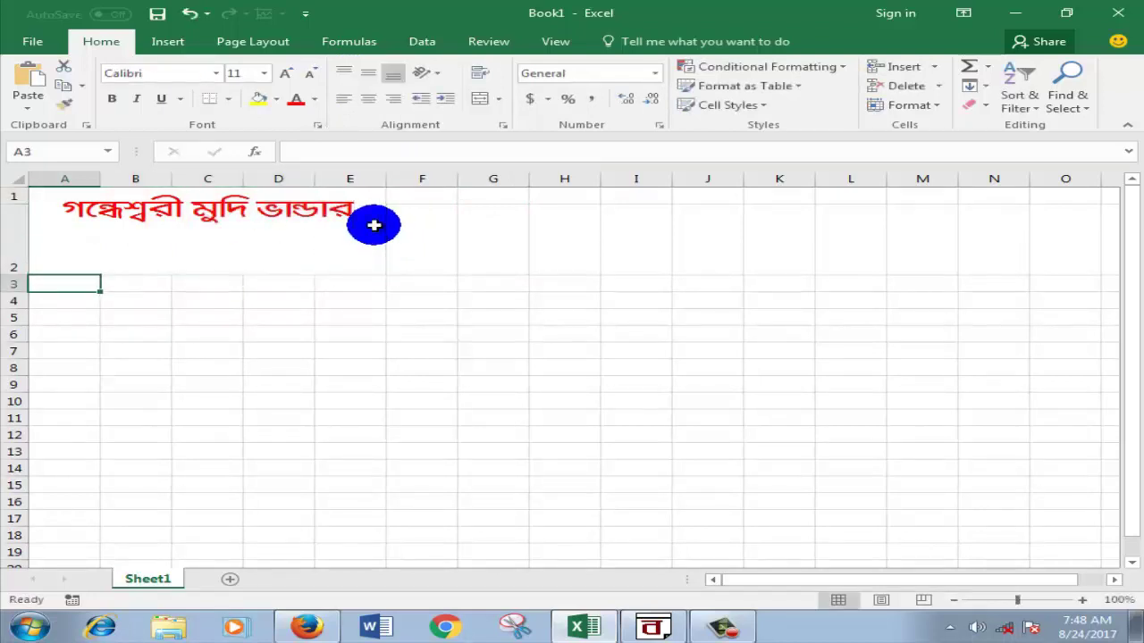
Step: Reapply Wrap Text to the merged title cell after rechecking its text
left_click(374, 225)
left_click_drag(290, 235, 224, 241)
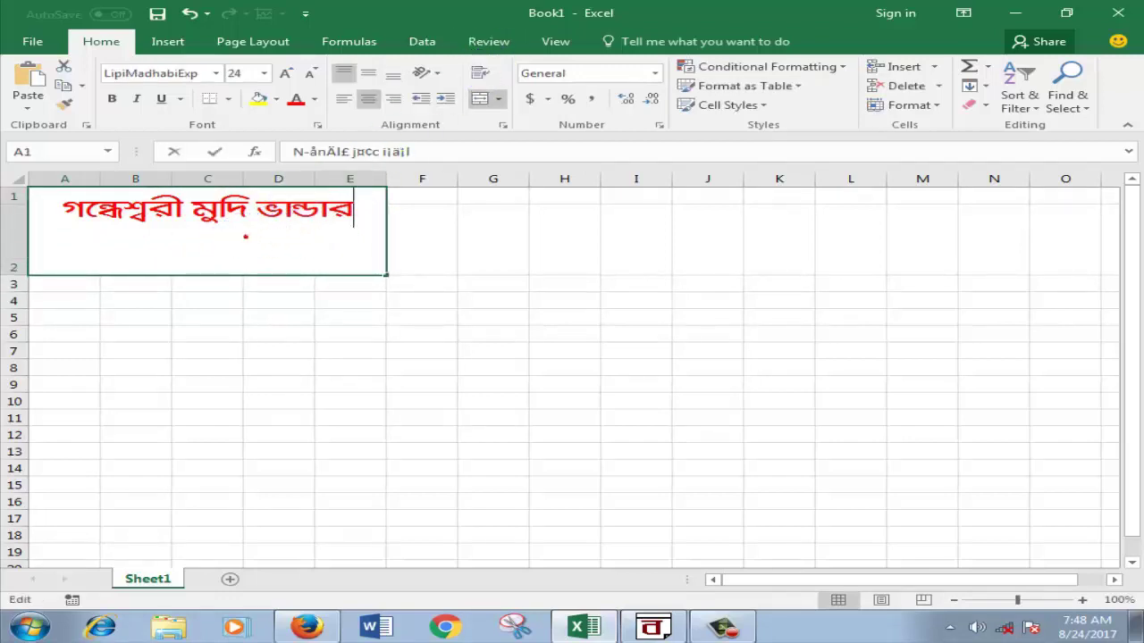
double_click(253, 240)
key("Return")
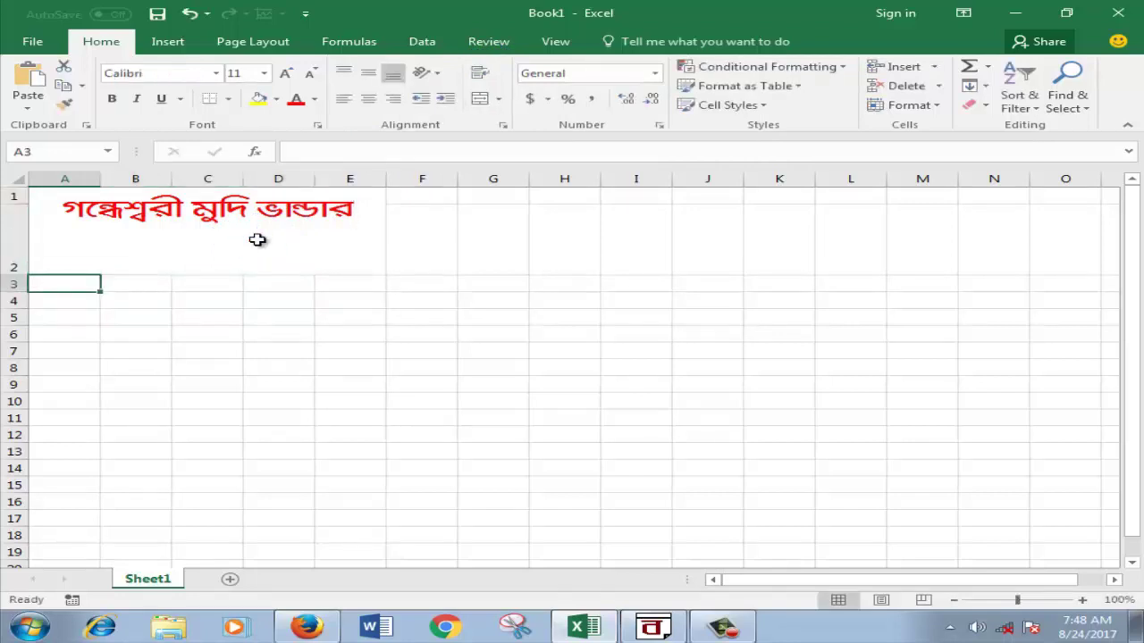
double_click(256, 240)
left_click(487, 272)
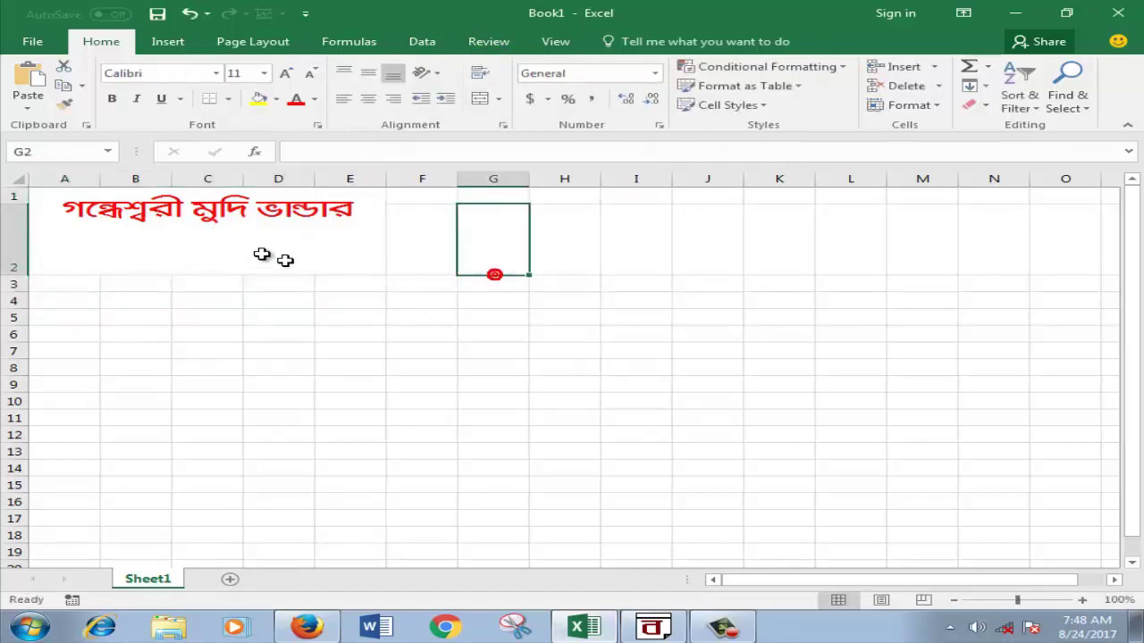
left_click(238, 248)
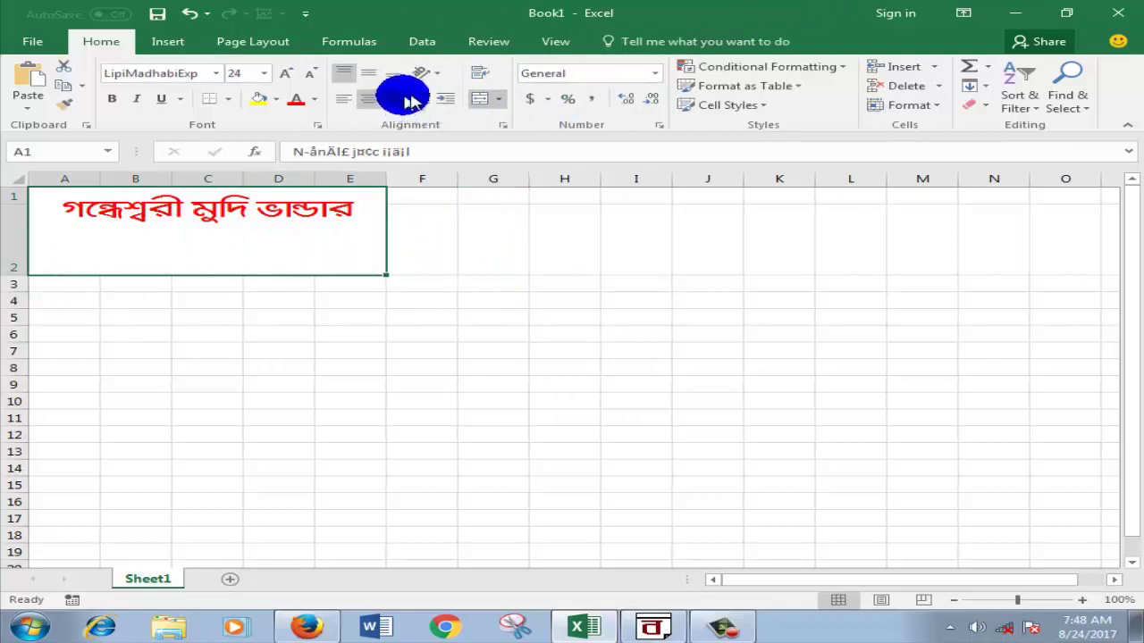
left_click(476, 79)
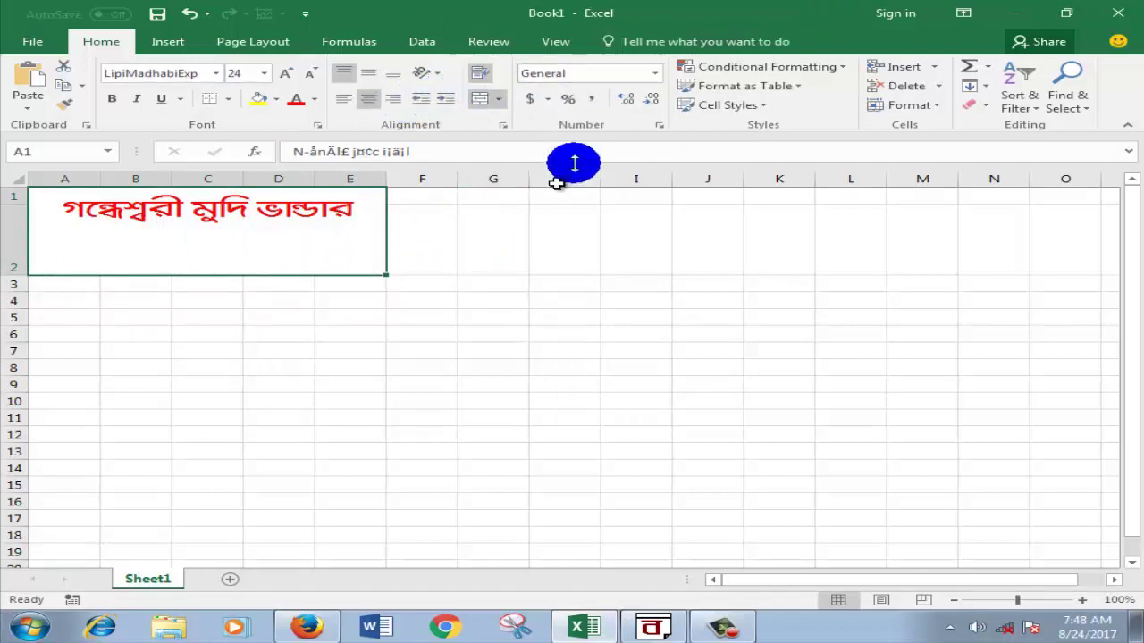
left_click(459, 256)
Step: Shrink the title rows back to a compact height, with row 2 at 22.50
left_click(319, 242)
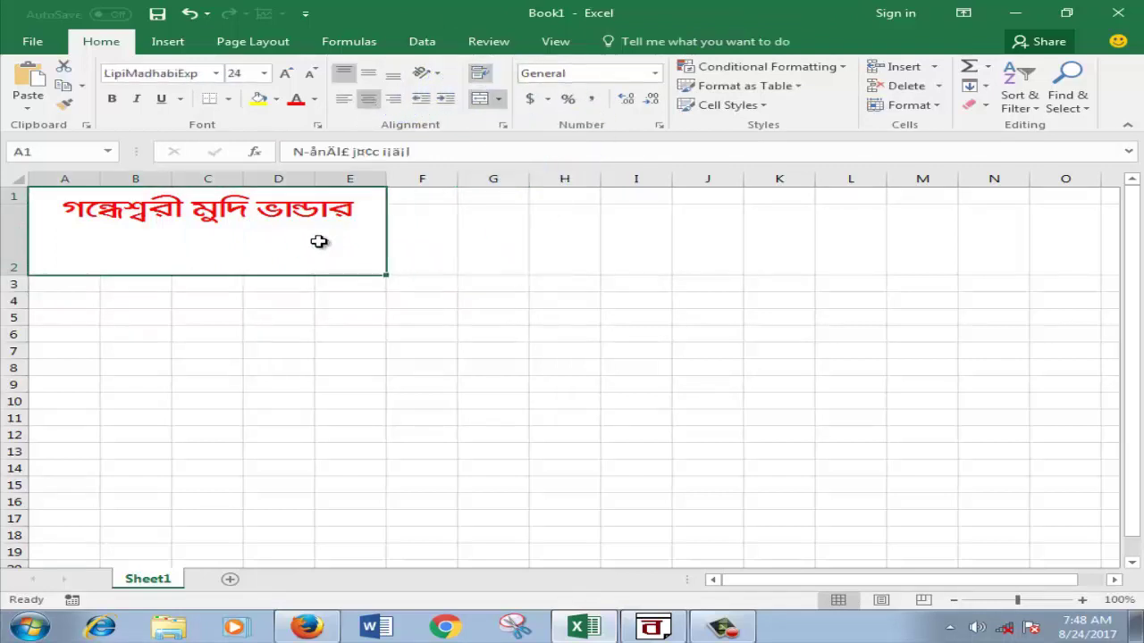
double_click(179, 243)
left_click(184, 245)
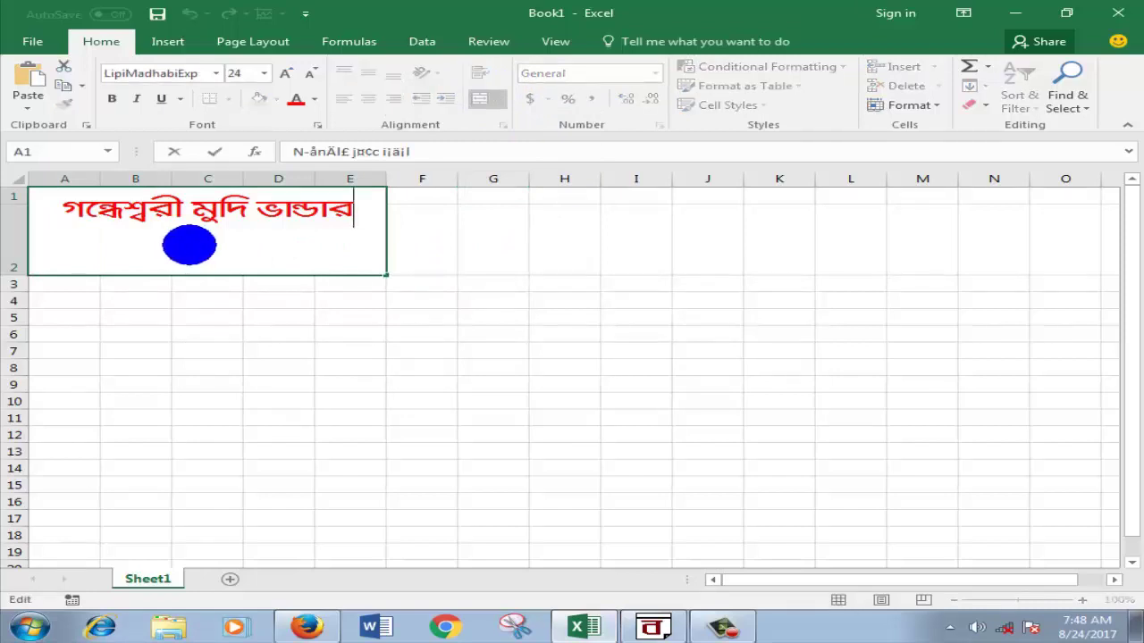
left_click(464, 294)
left_click(225, 239)
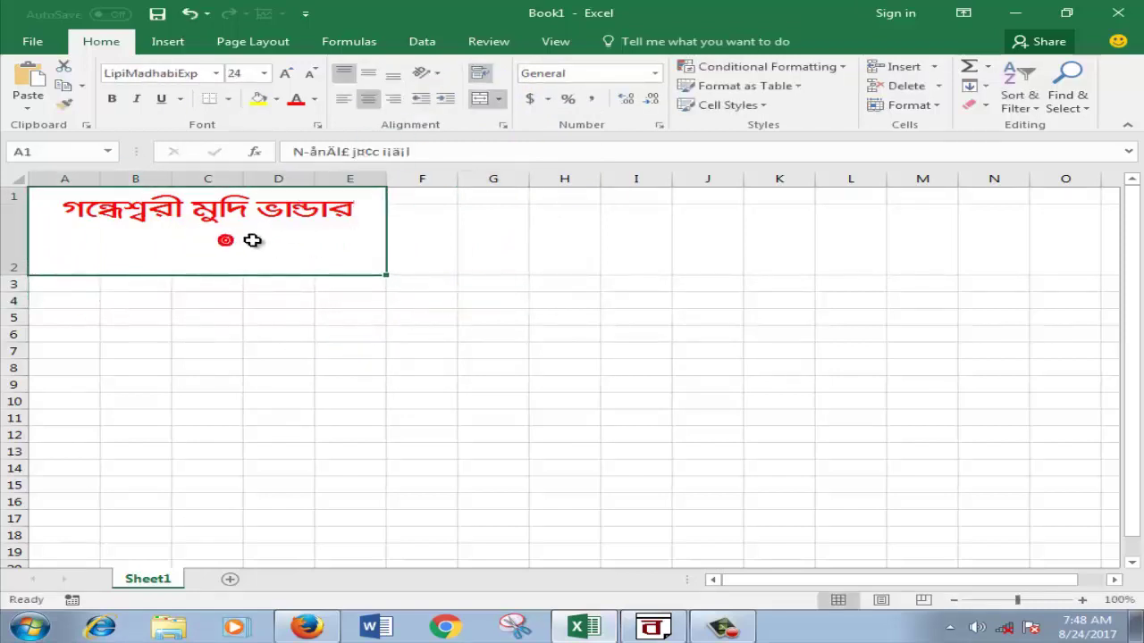
left_click_drag(18, 275, 362, 240)
left_click(325, 276)
left_click(56, 235)
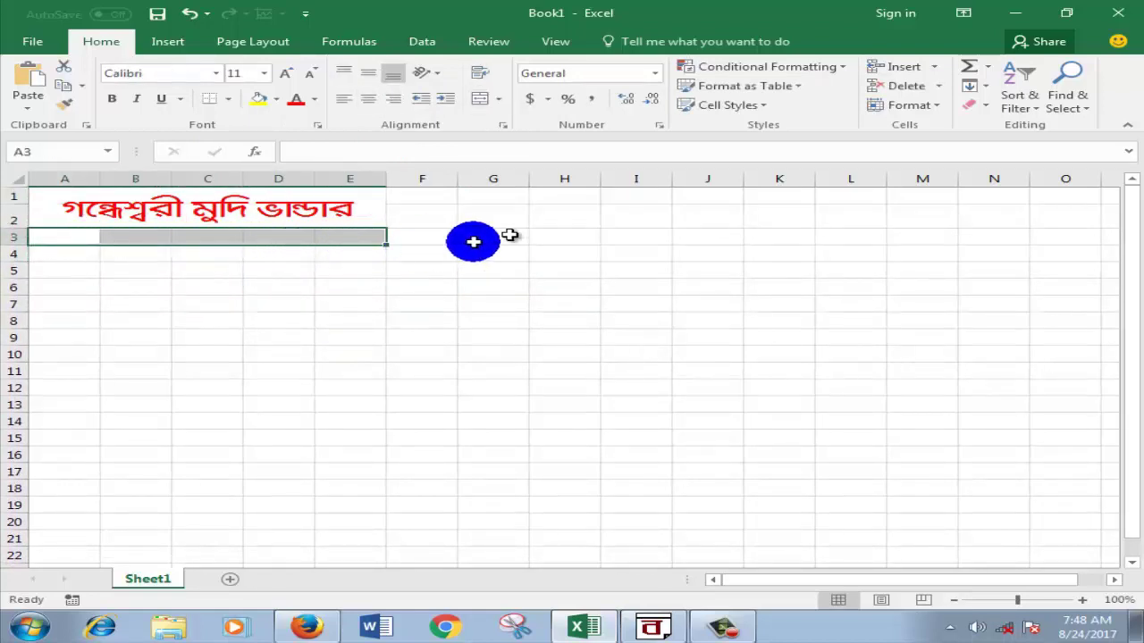
Step: Cut the old title from the BanglaWord page, then inspect the title text in Excel's A1
left_click(652, 625)
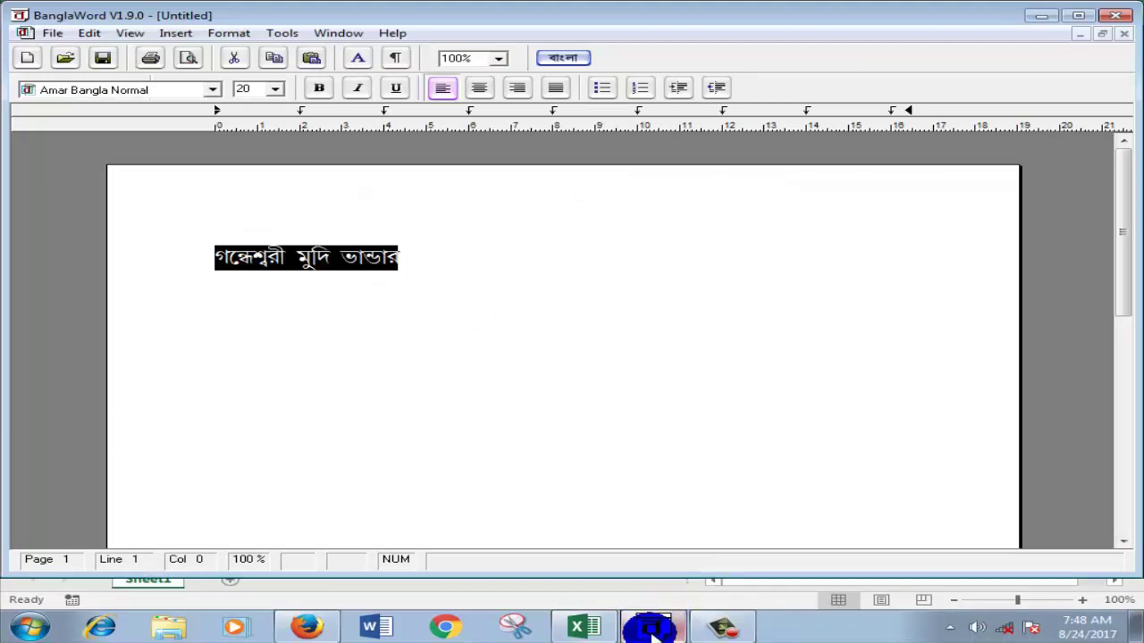
key("ctrl+x")
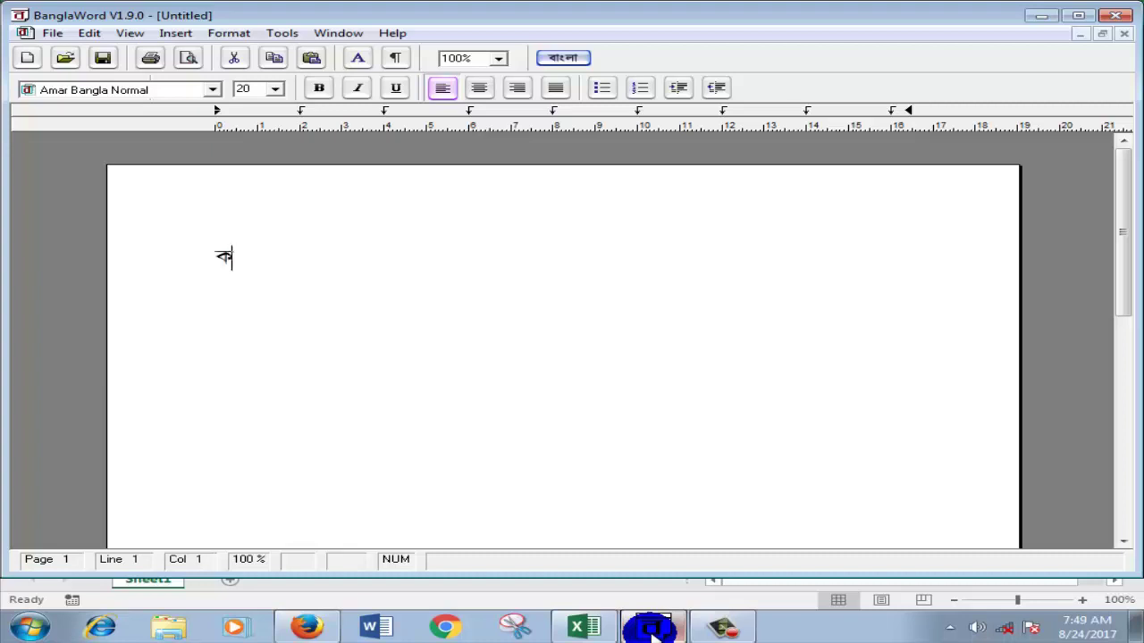
left_click(574, 628)
left_click(389, 236)
double_click(353, 209)
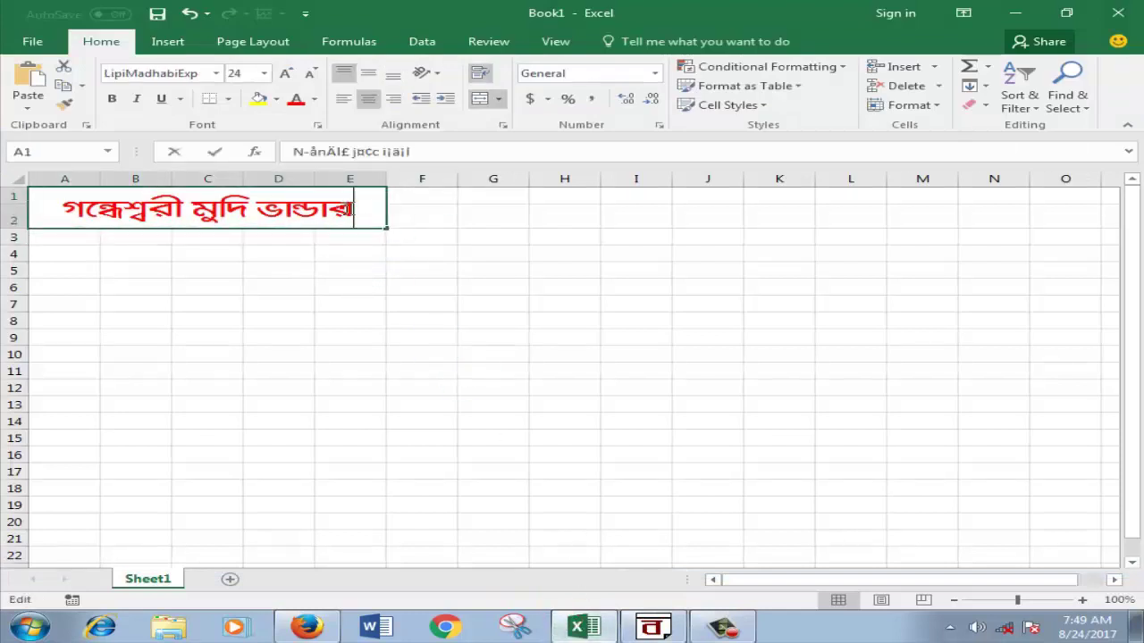
left_click_drag(353, 209, 59, 206)
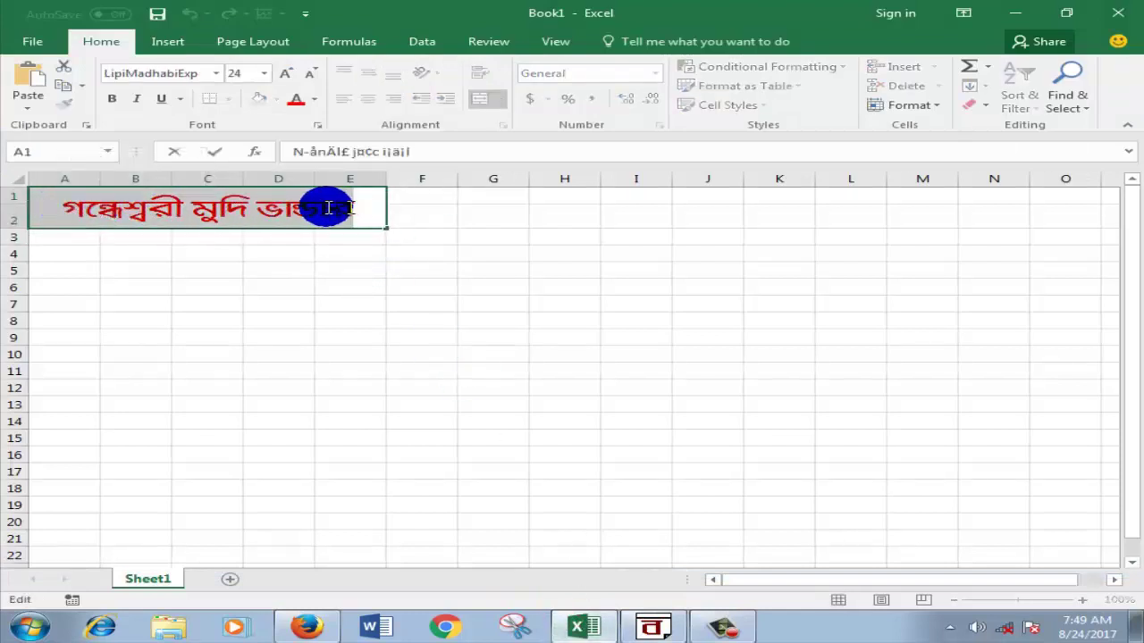
left_click(362, 209)
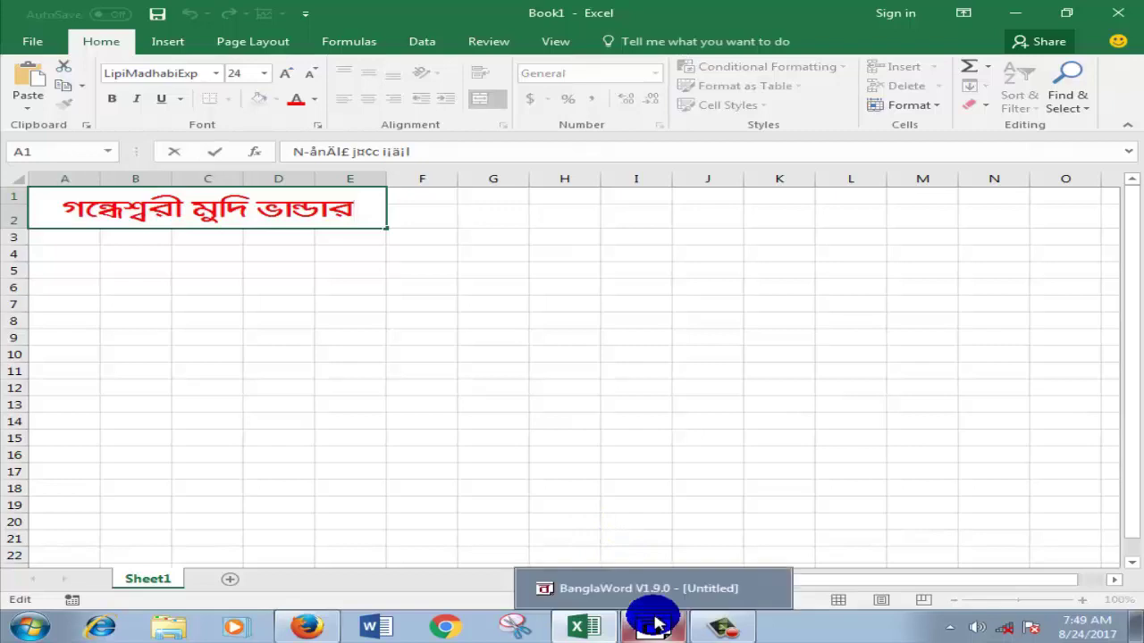
Step: Copy the BanglaWord address line কৃষ্ণ চন্দ্র পুর ২৪ পরগনা (দঃ) and return to Excel
left_click(656, 623)
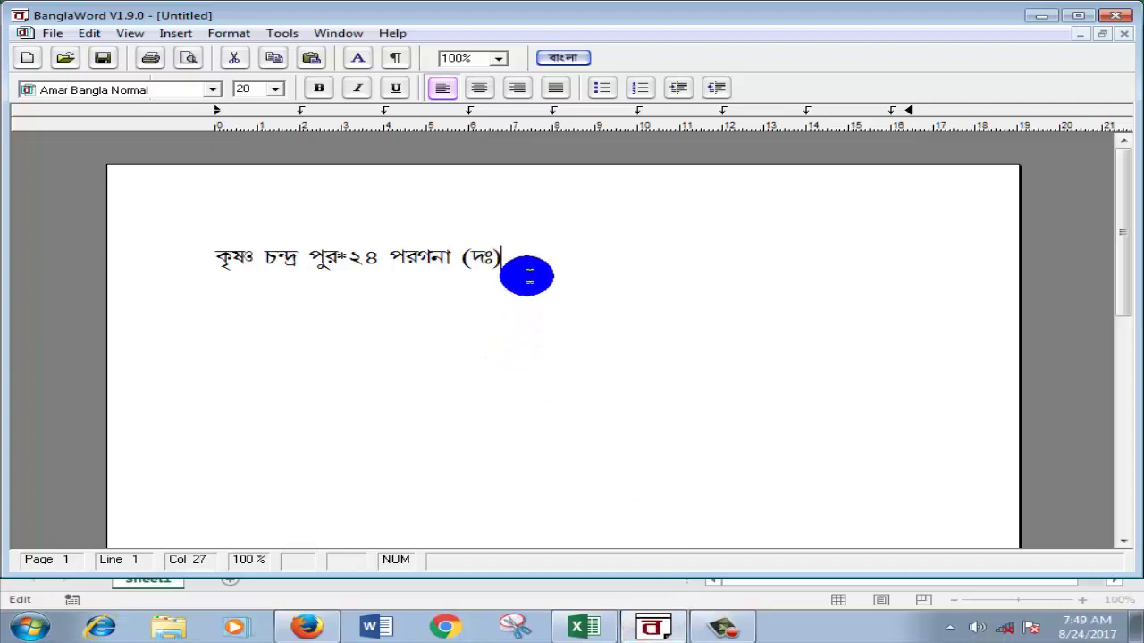
left_click_drag(523, 272, 358, 267)
left_click(225, 273)
left_click(205, 263, "shift")
right_click(294, 263)
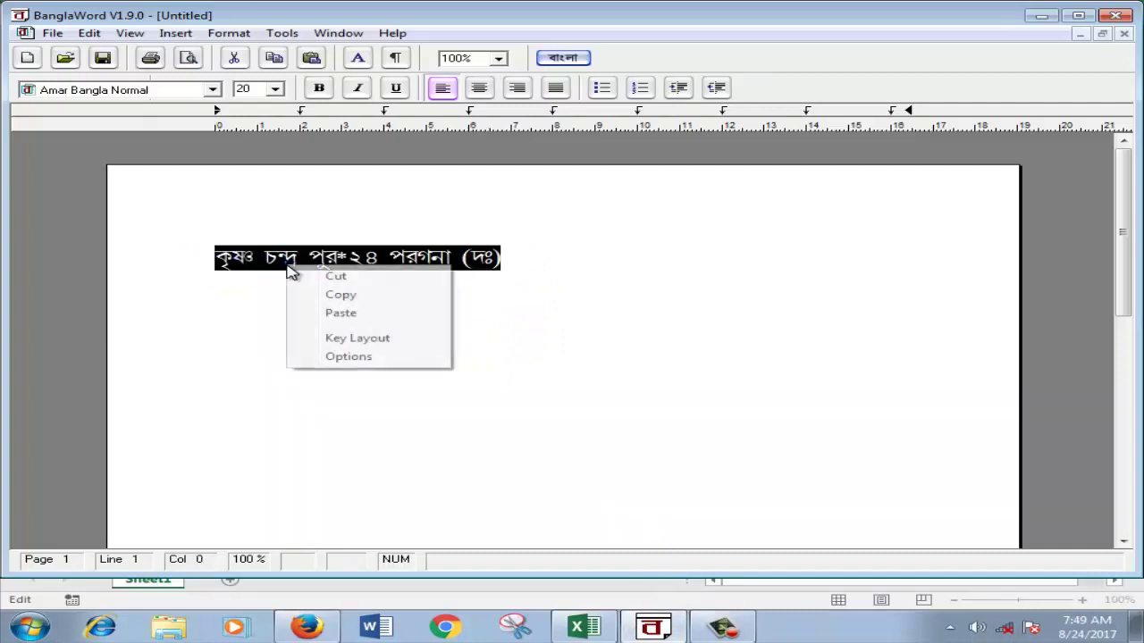
left_click(335, 295)
left_click(585, 626)
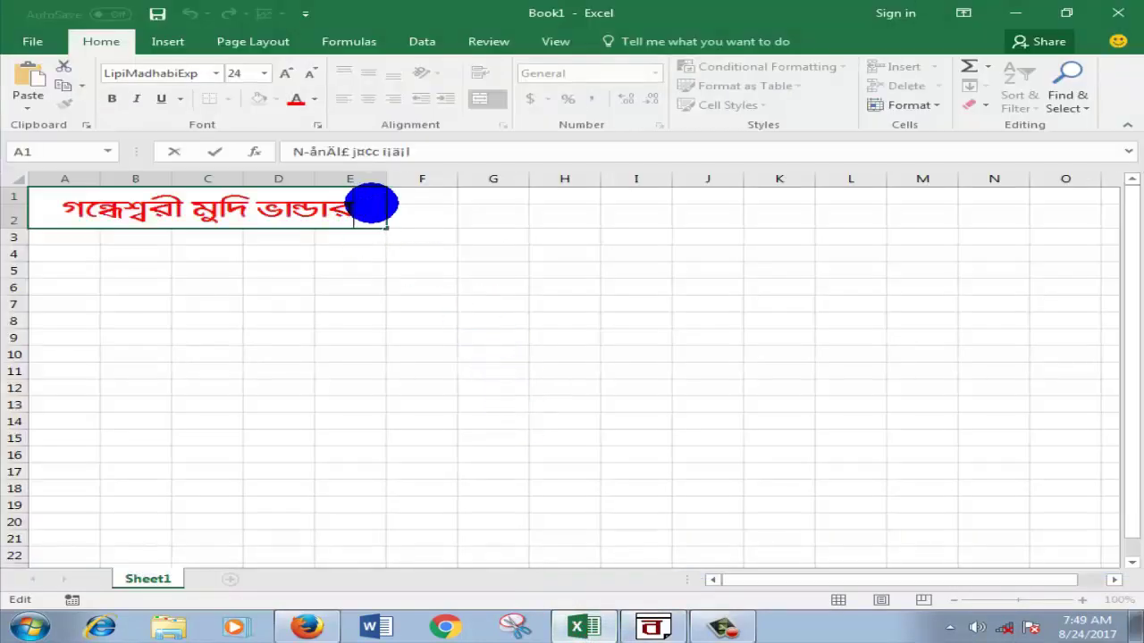
Step: Paste the address into the title cell and choose a smaller font size for it
key("ctrl+v")
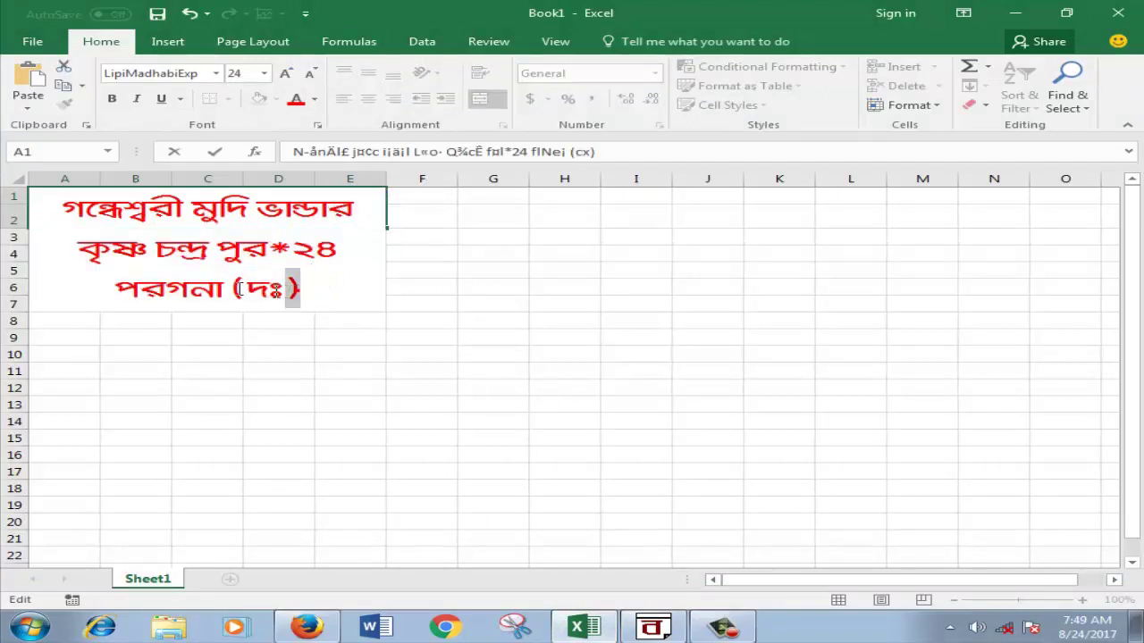
left_click_drag(296, 287, 82, 263)
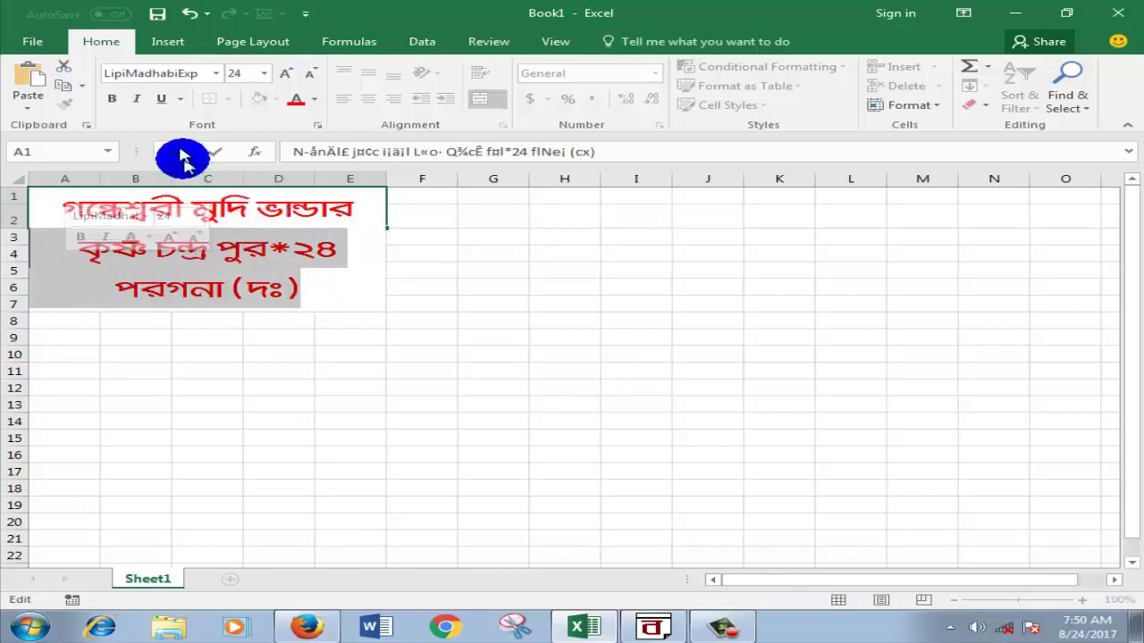
left_click(264, 75)
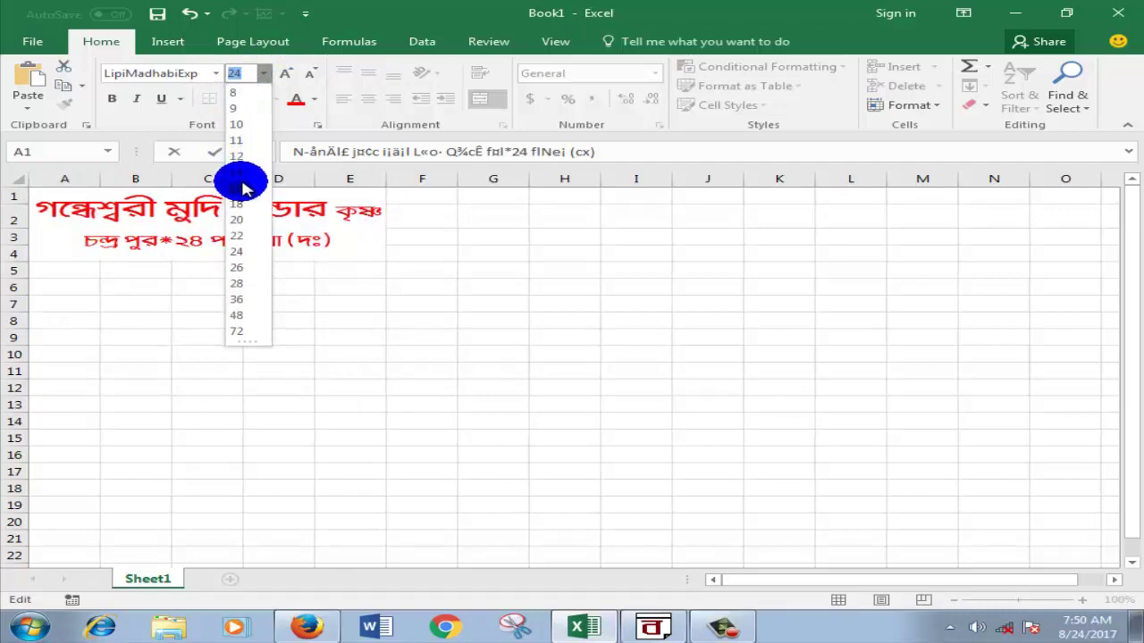
left_click(294, 209)
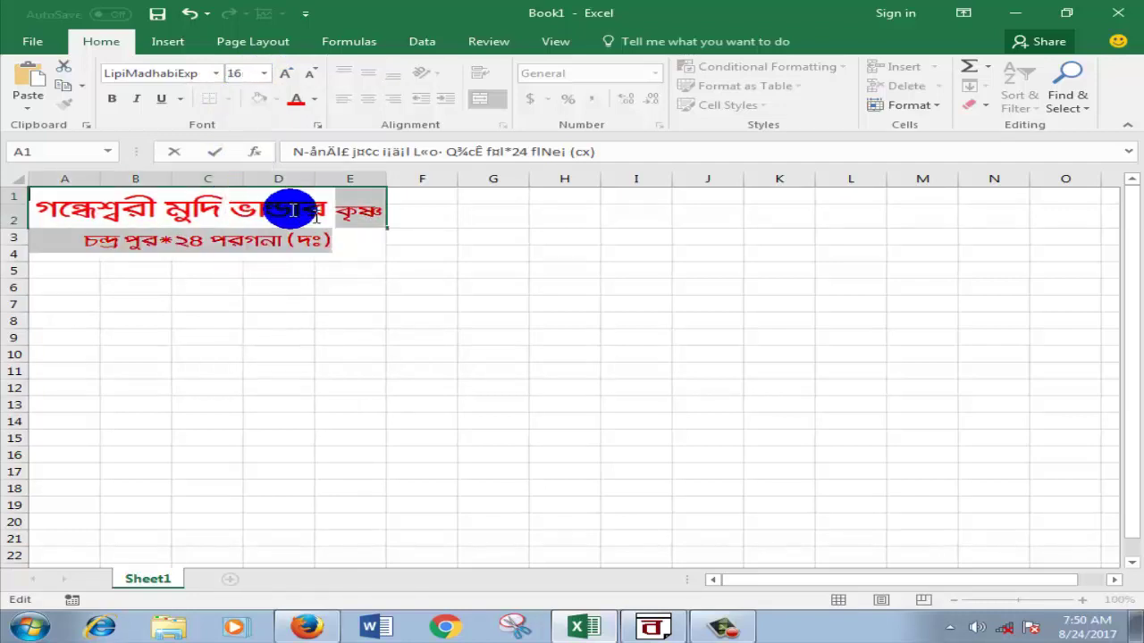
left_click(349, 216)
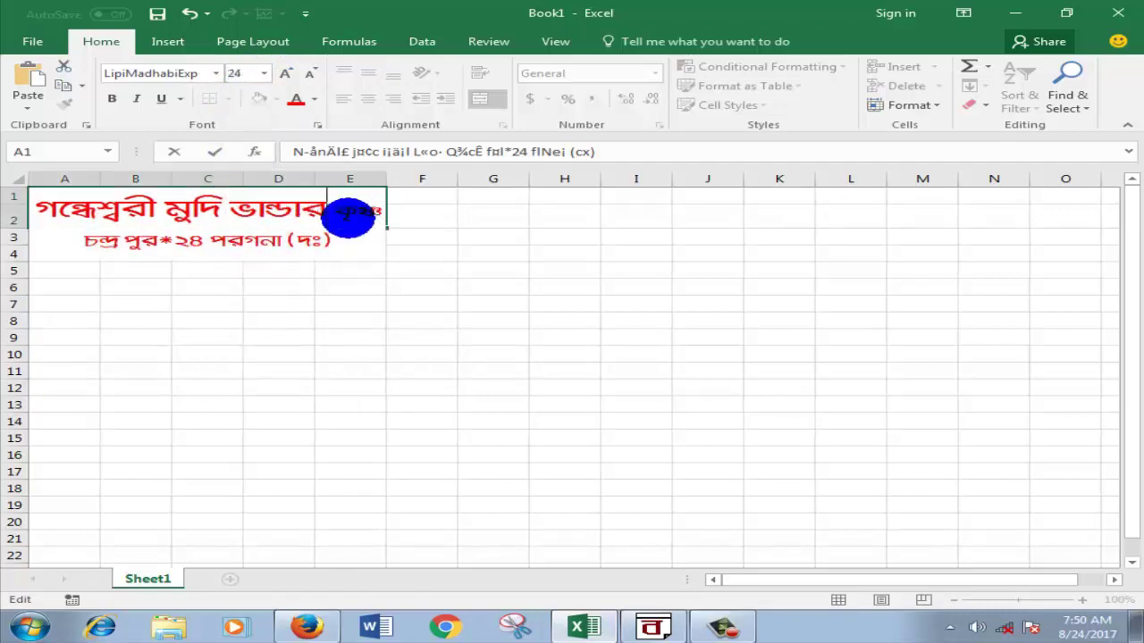
key("Return")
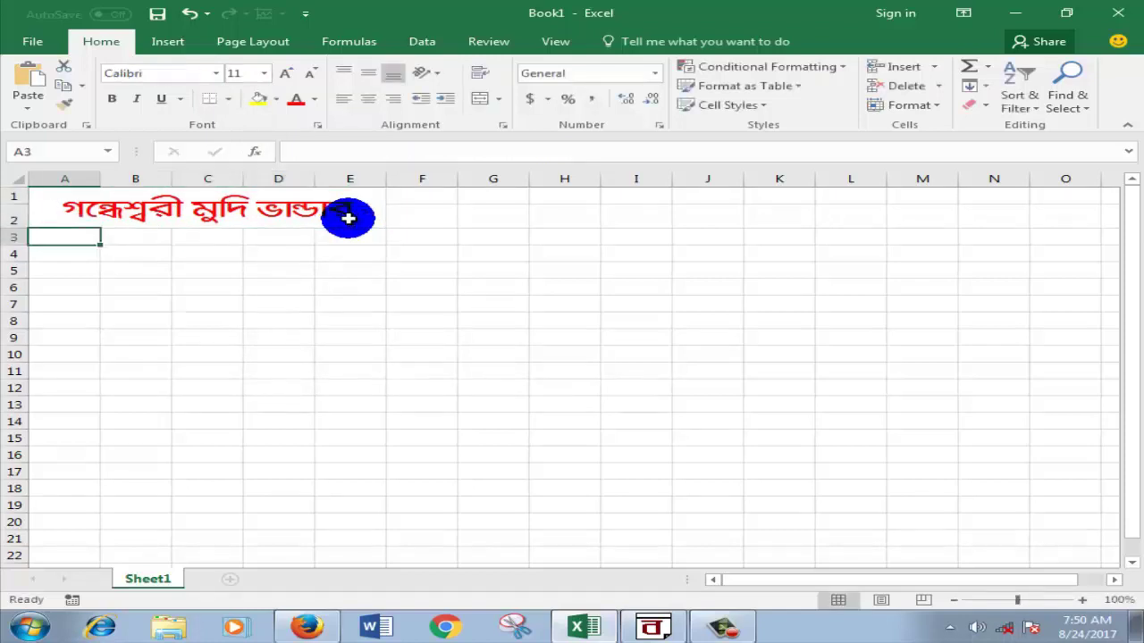
left_click(348, 218)
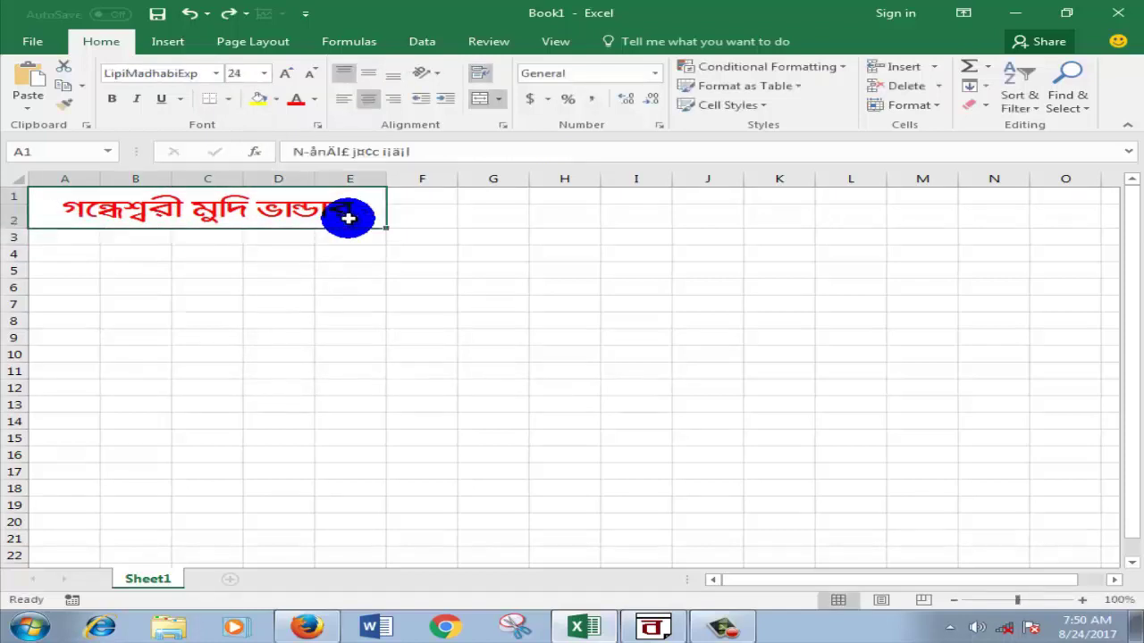
left_click(465, 234)
left_click(360, 214)
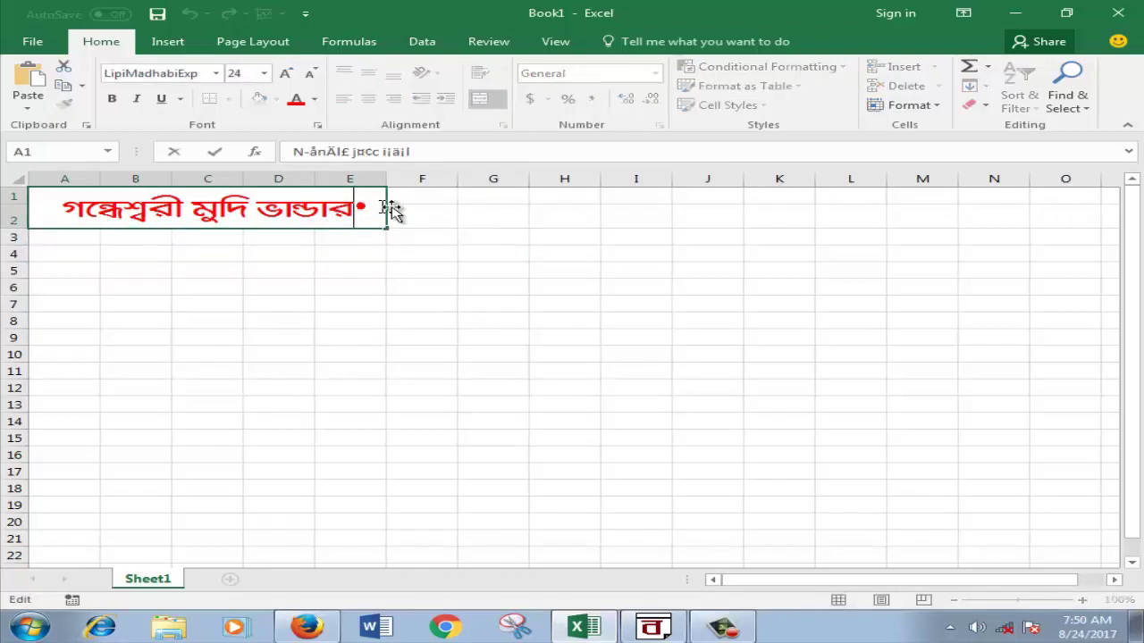
Step: Paste the address after the shop name, break the line before কৃষ্ণ, and make it smaller
double_click(393, 207)
key("ctrl+v")
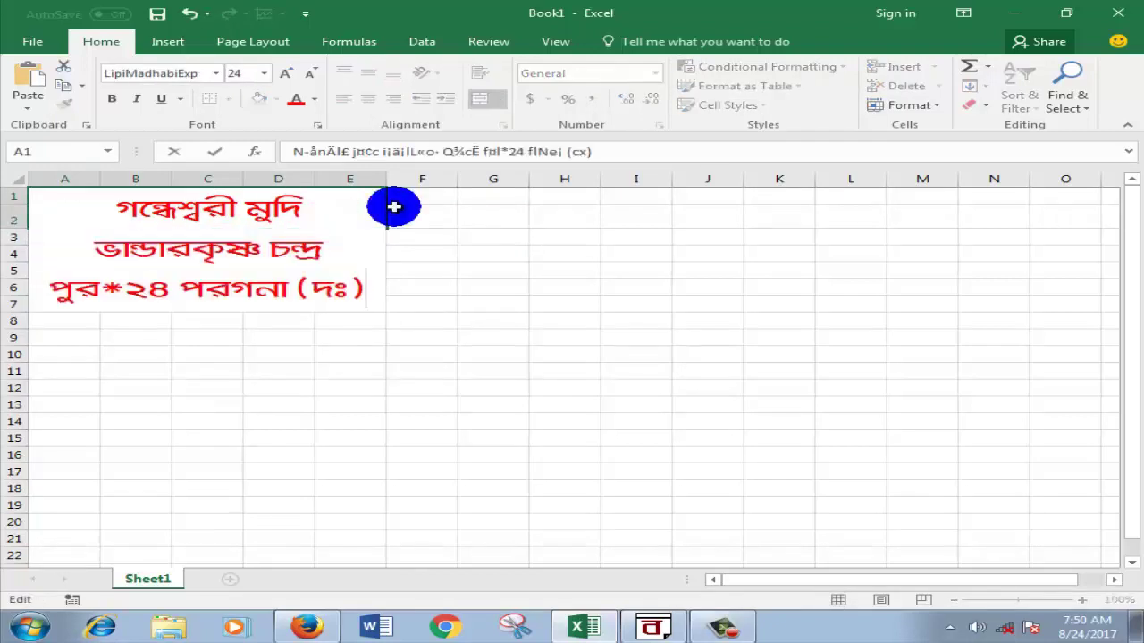
left_click(360, 255)
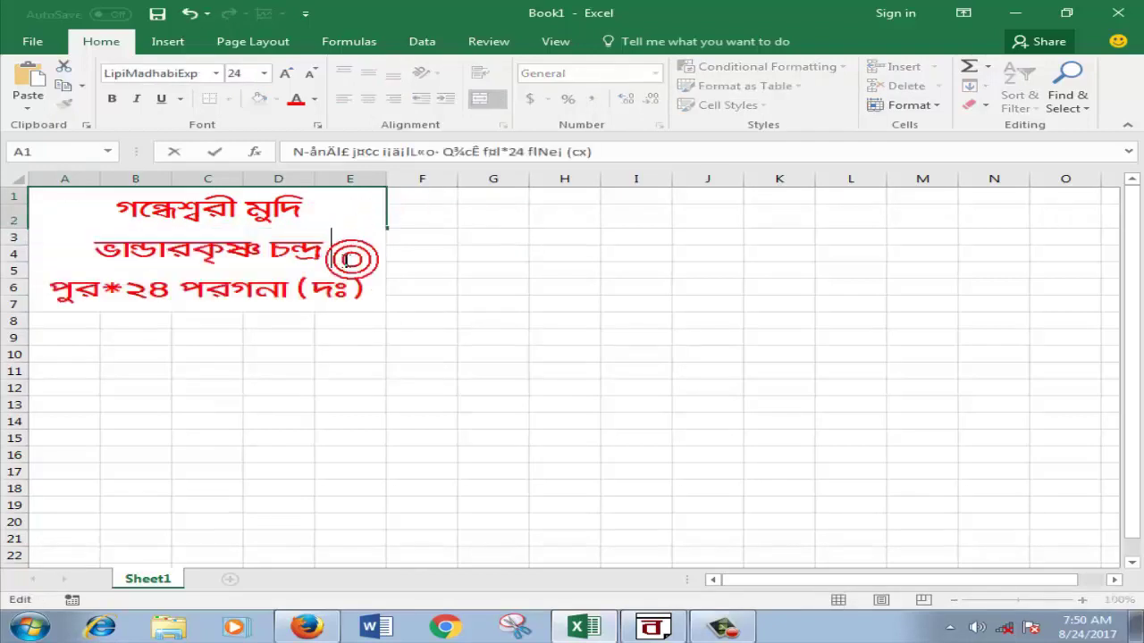
left_click(207, 243)
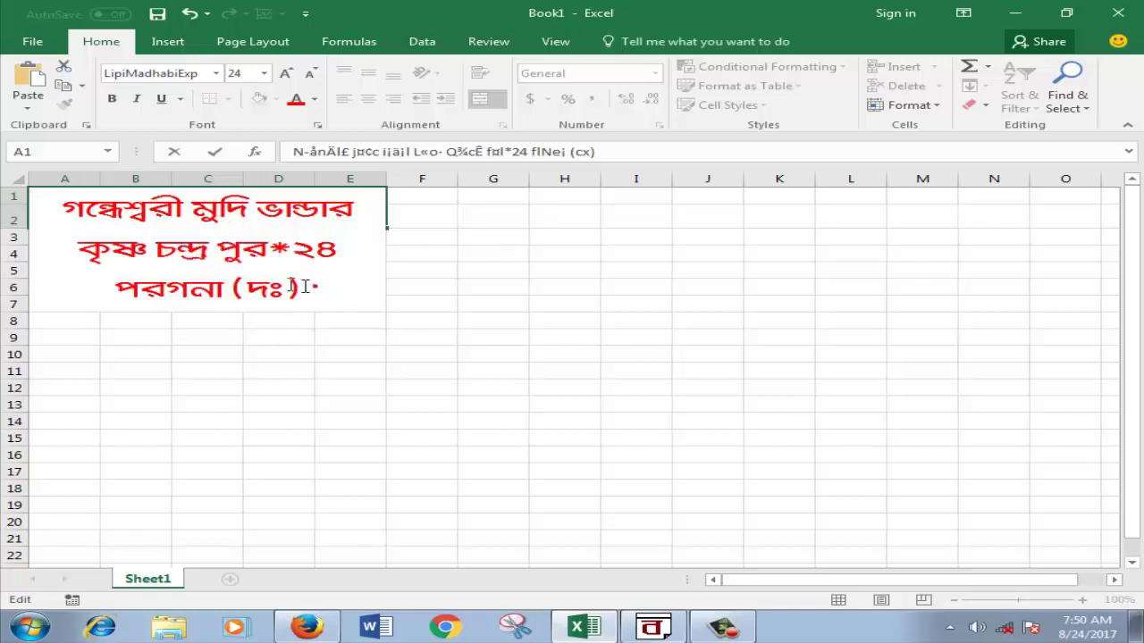
left_click_drag(306, 286, 89, 255)
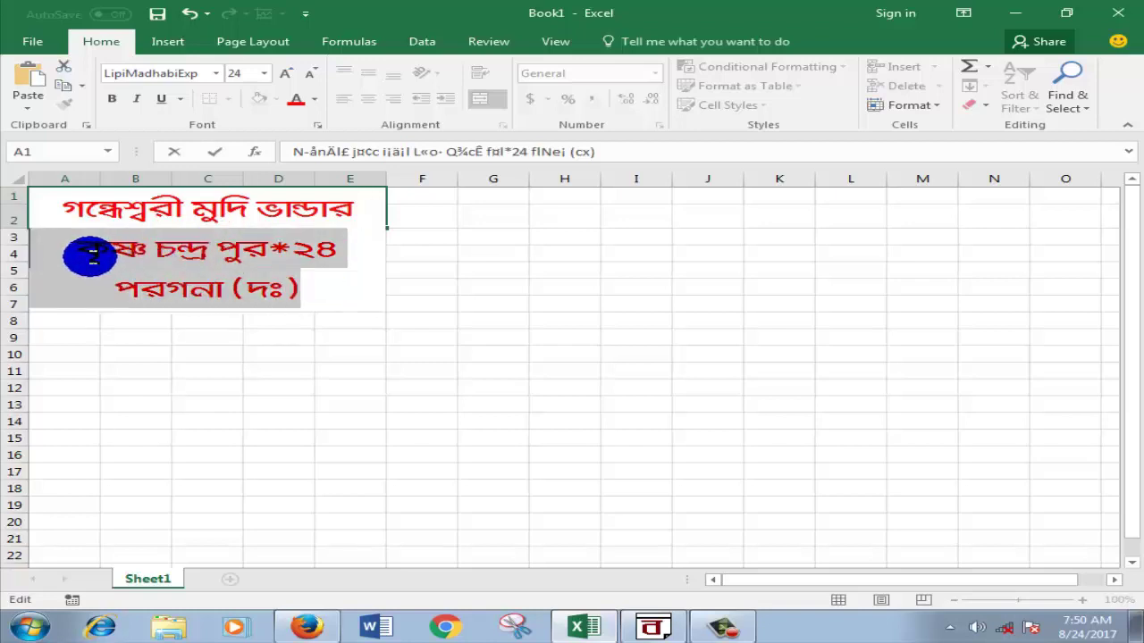
left_click(264, 73)
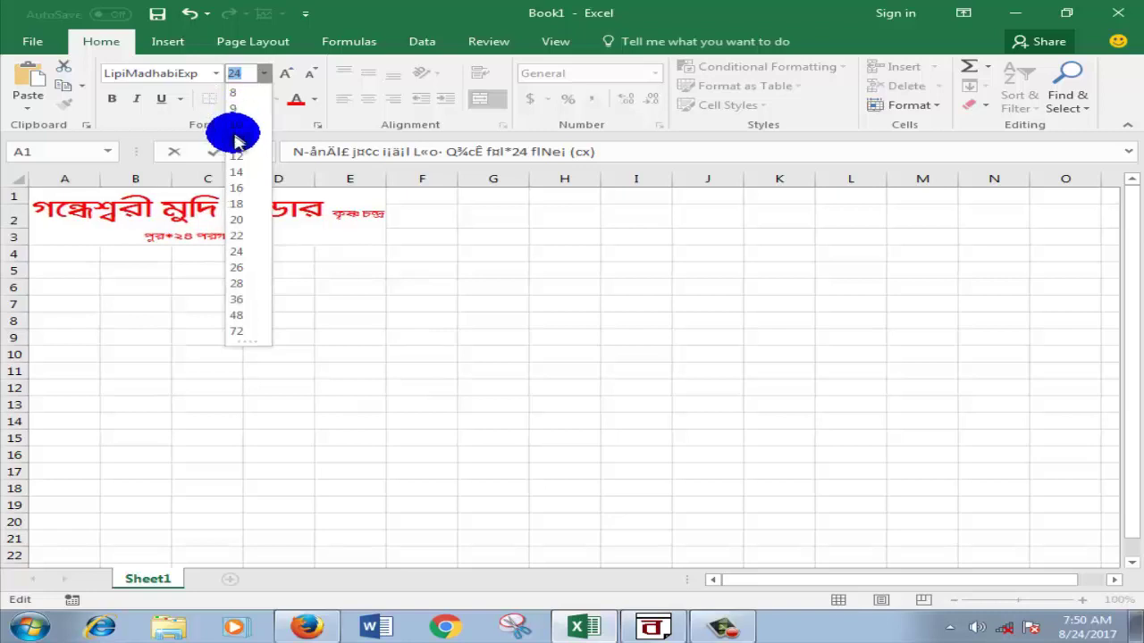
left_click(240, 192)
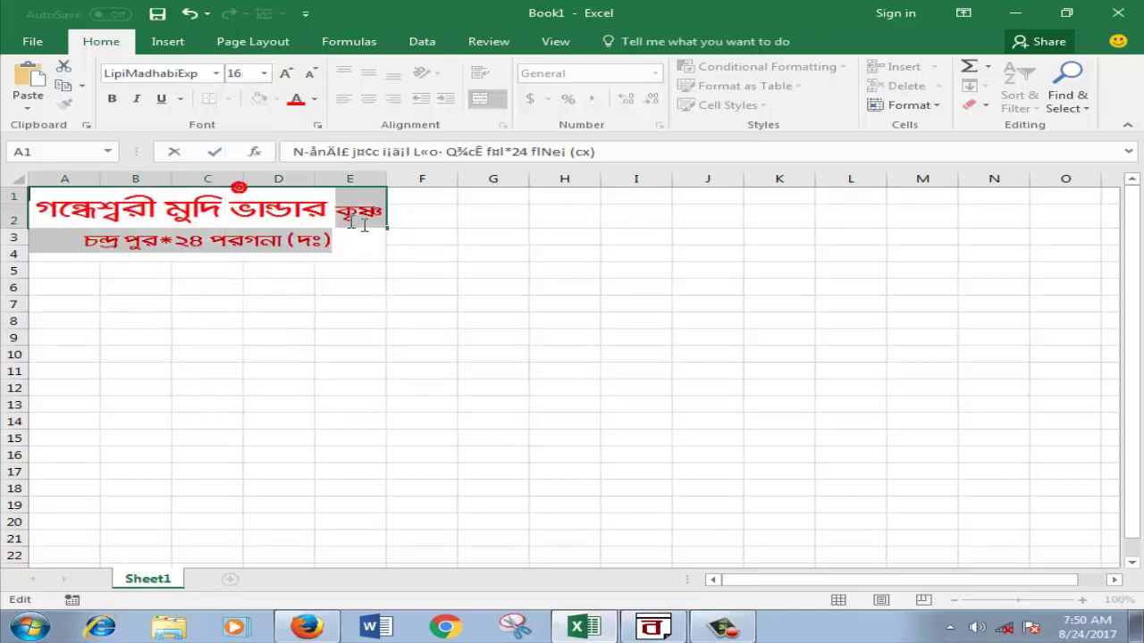
left_click(337, 215)
left_click(380, 215)
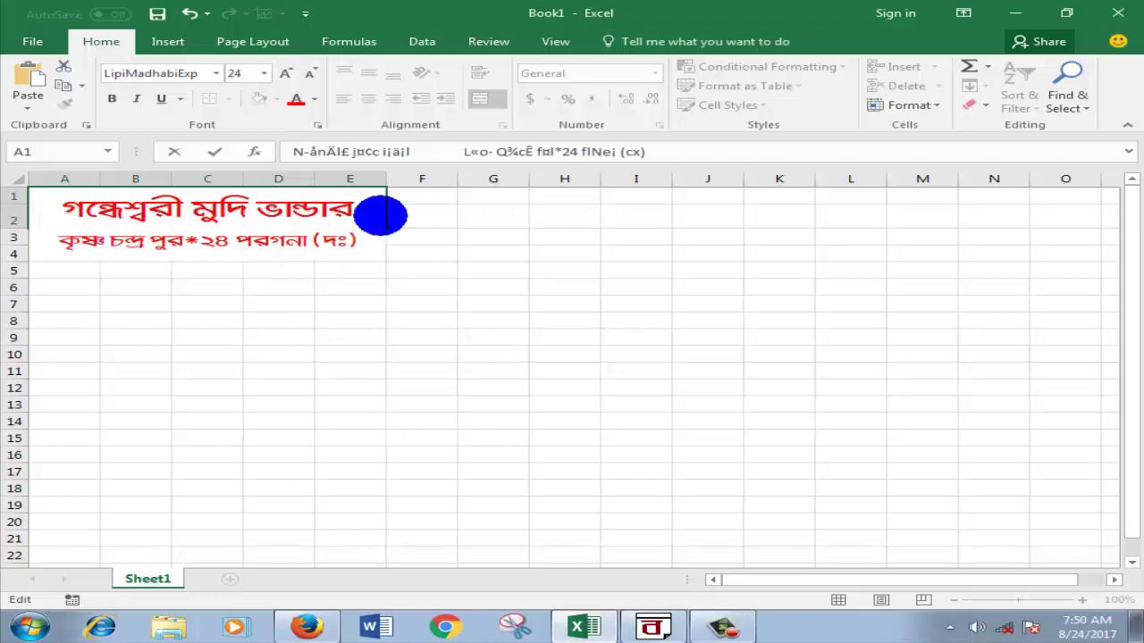
left_click(408, 237)
left_click(522, 255)
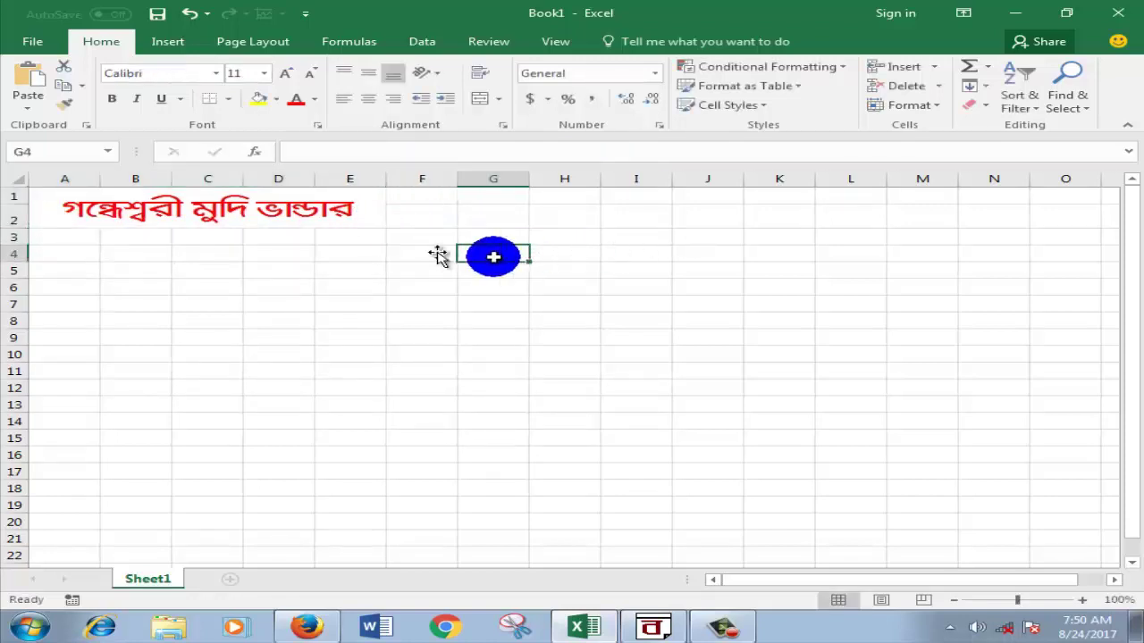
left_click(141, 216)
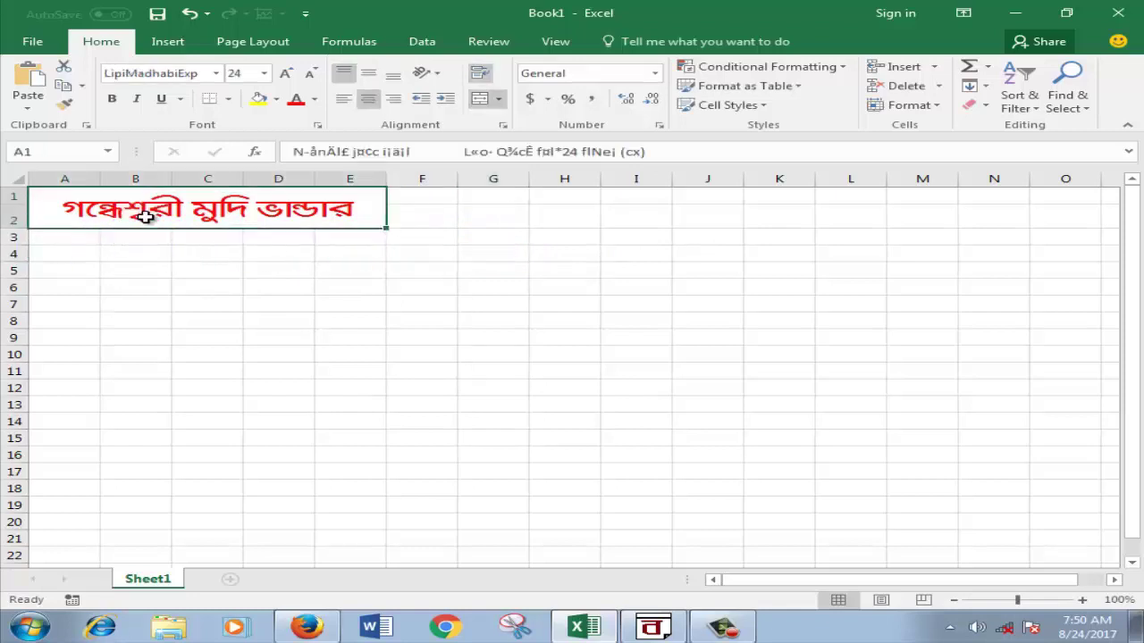
left_click(459, 256)
Step: Heighten the title row so the address line shows fully
left_click_drag(11, 234, 20, 255)
left_click(324, 284)
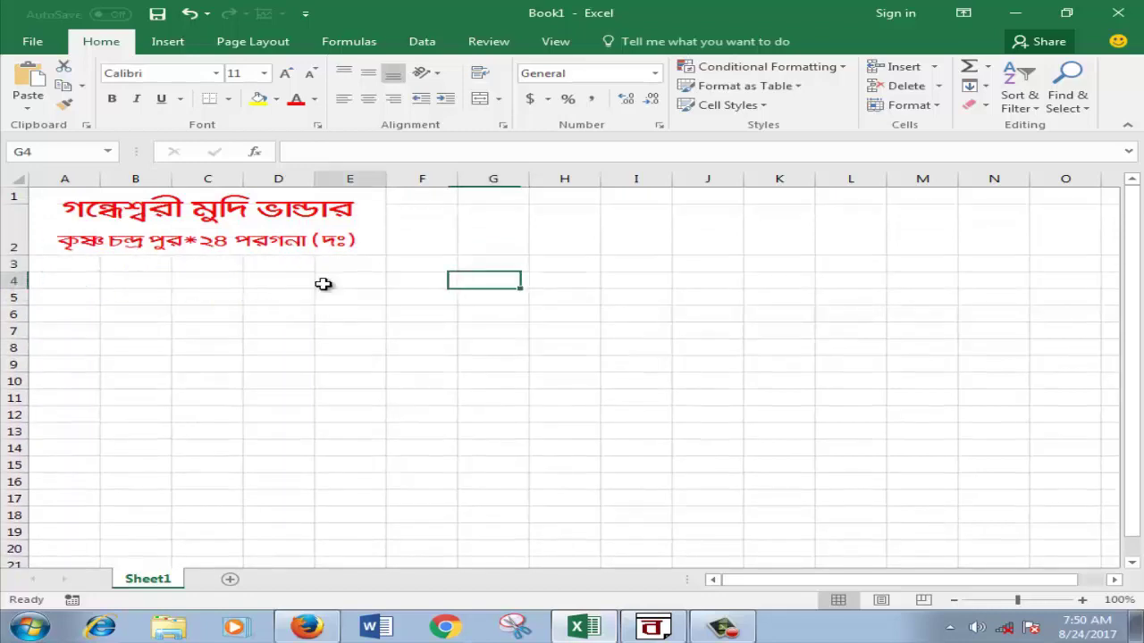
left_click(576, 300)
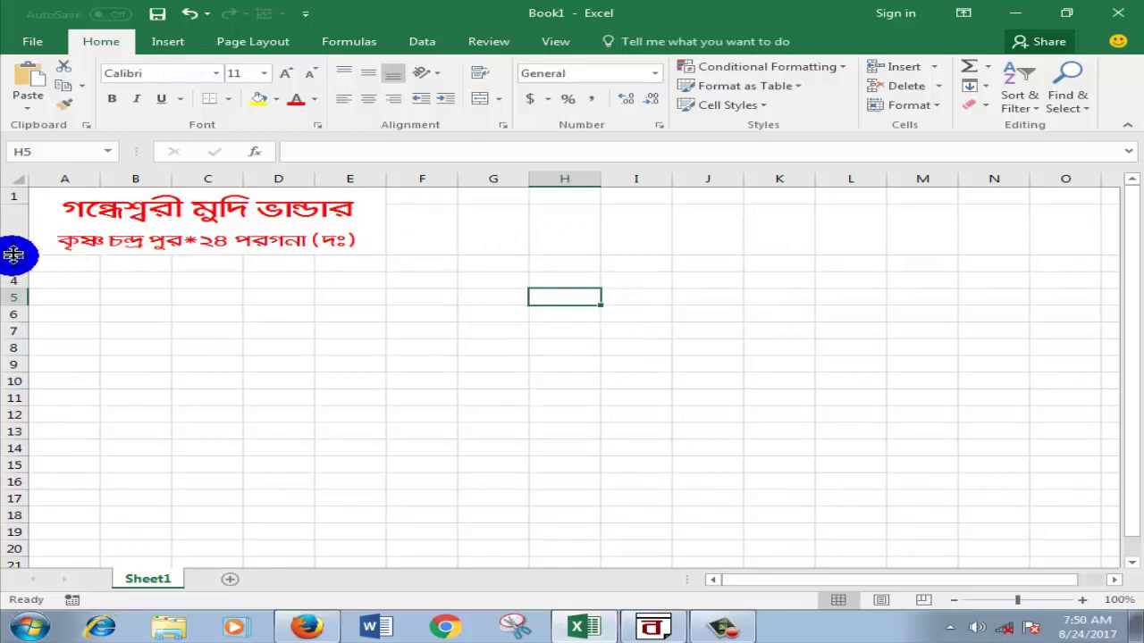
mouse_move(12, 257)
left_mouse_down()
mouse_move(11, 389)
mouse_move(18, 256)
mouse_move(16, 269)
left_mouse_up()
left_click(361, 296)
left_click(548, 294)
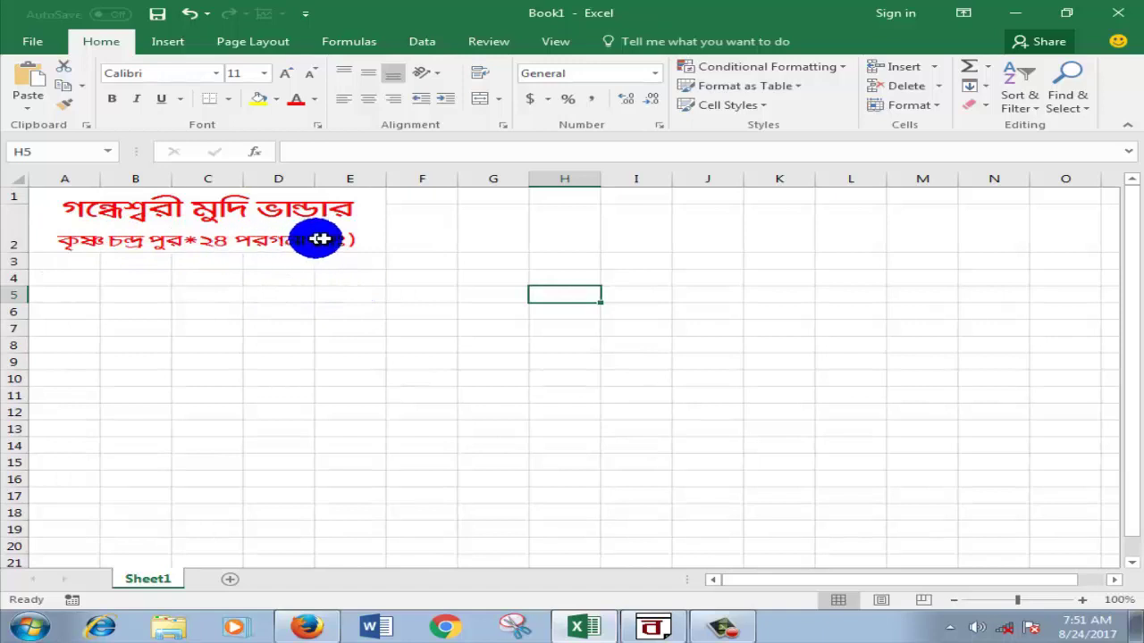
Step: Colour the address line beneath the red shop name Blue, Accent 1
double_click(358, 237)
left_click_drag(357, 240, 90, 237)
left_click(313, 99)
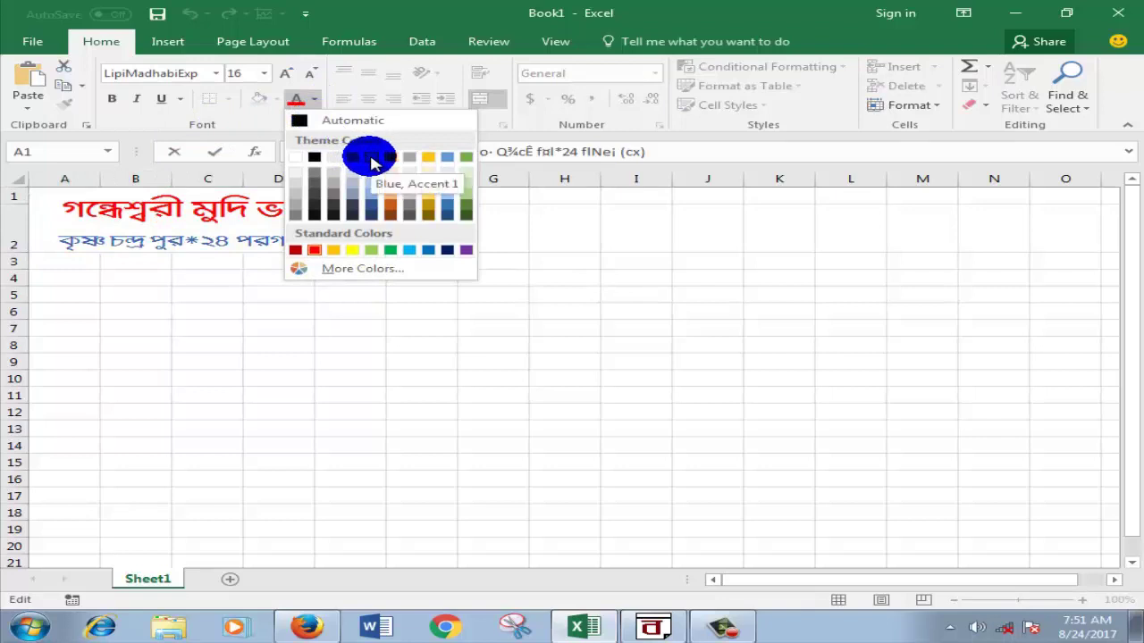
left_click(371, 159)
left_click(501, 277)
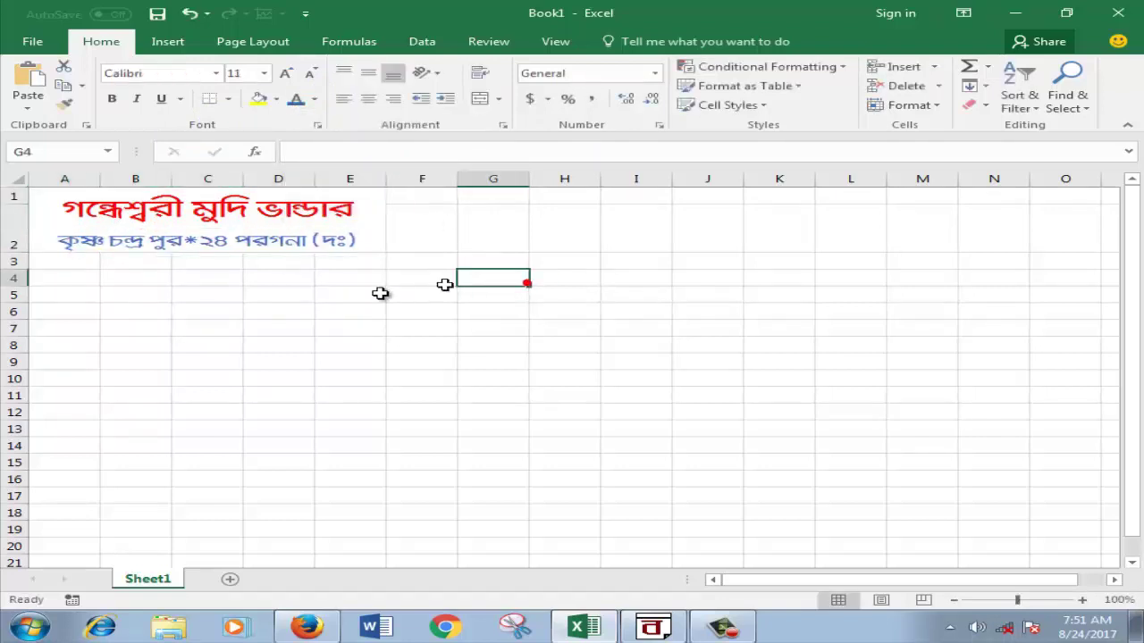
left_click(56, 261)
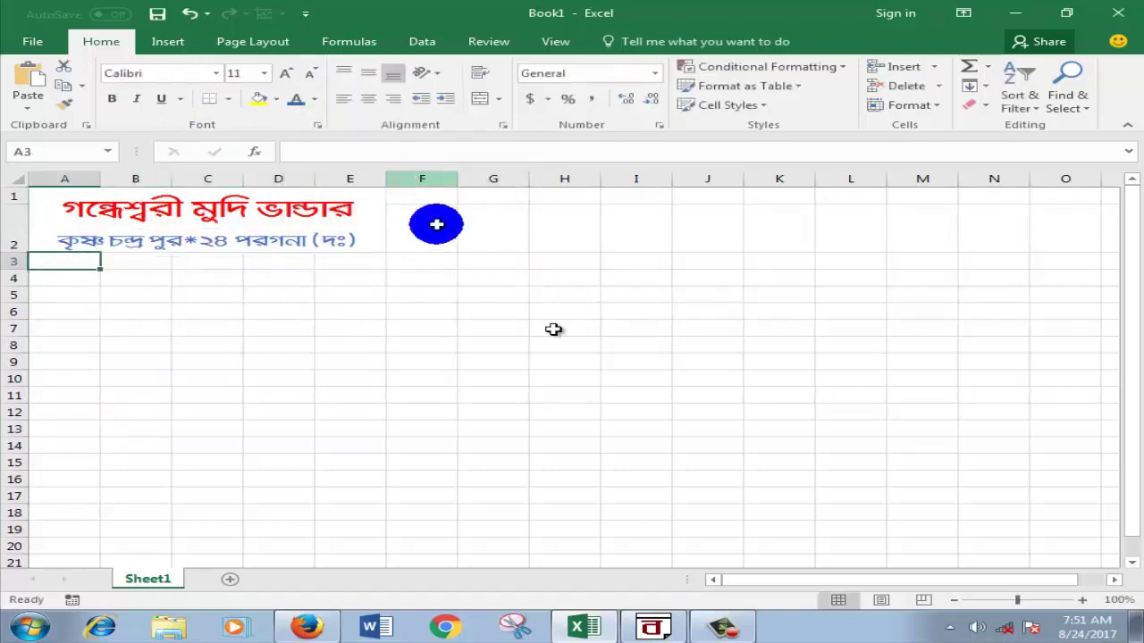
Step: Copy the word নং in BanglaWord, close the help page, and return to Excel
left_click(668, 628)
left_click(674, 629)
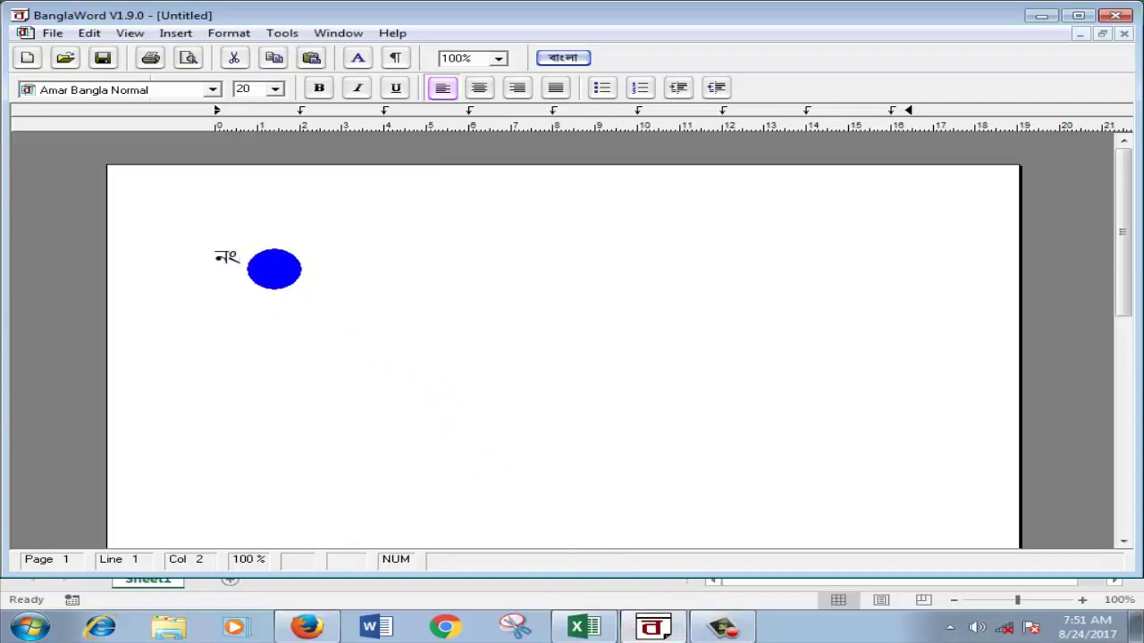
left_click_drag(274, 268, 160, 256)
right_click(232, 259)
left_click(275, 287)
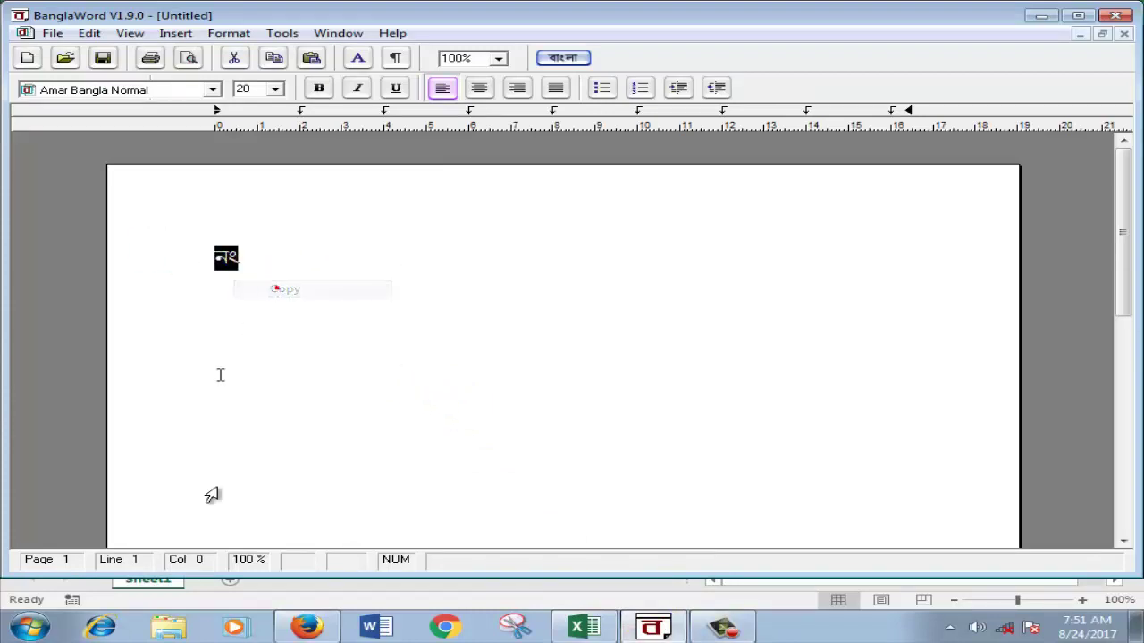
left_click(304, 621)
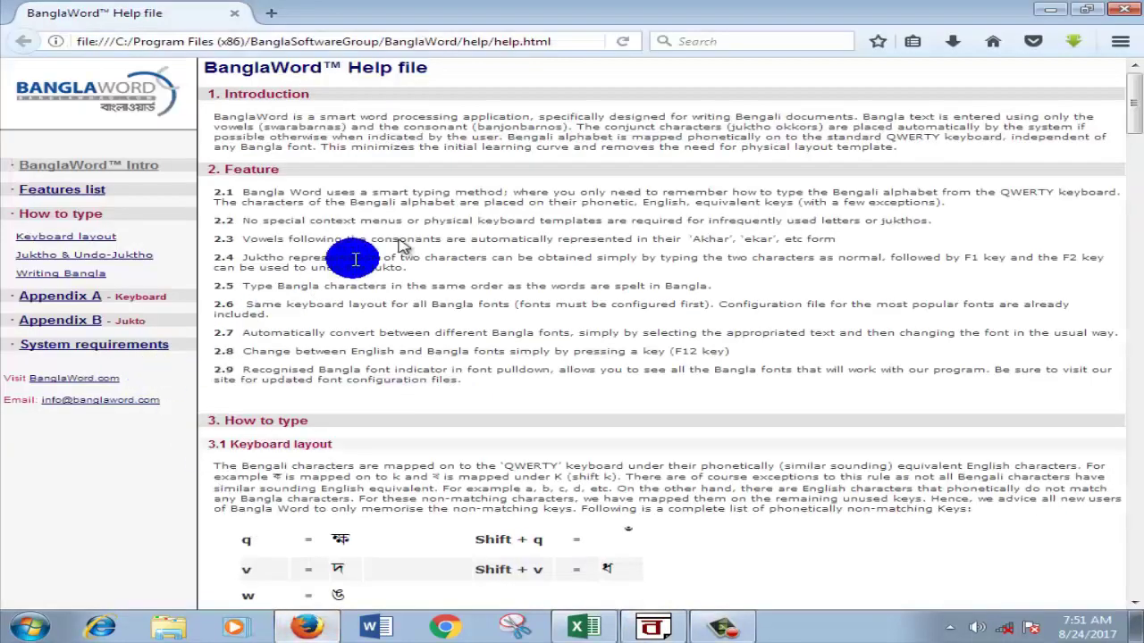
left_click(1121, 18)
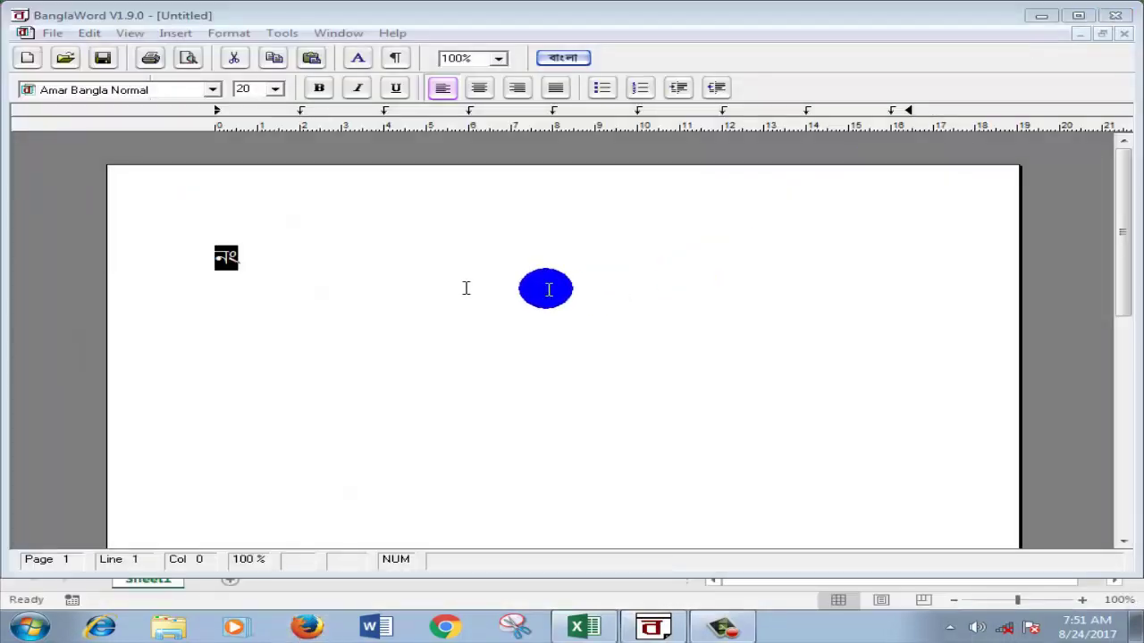
left_click(581, 625)
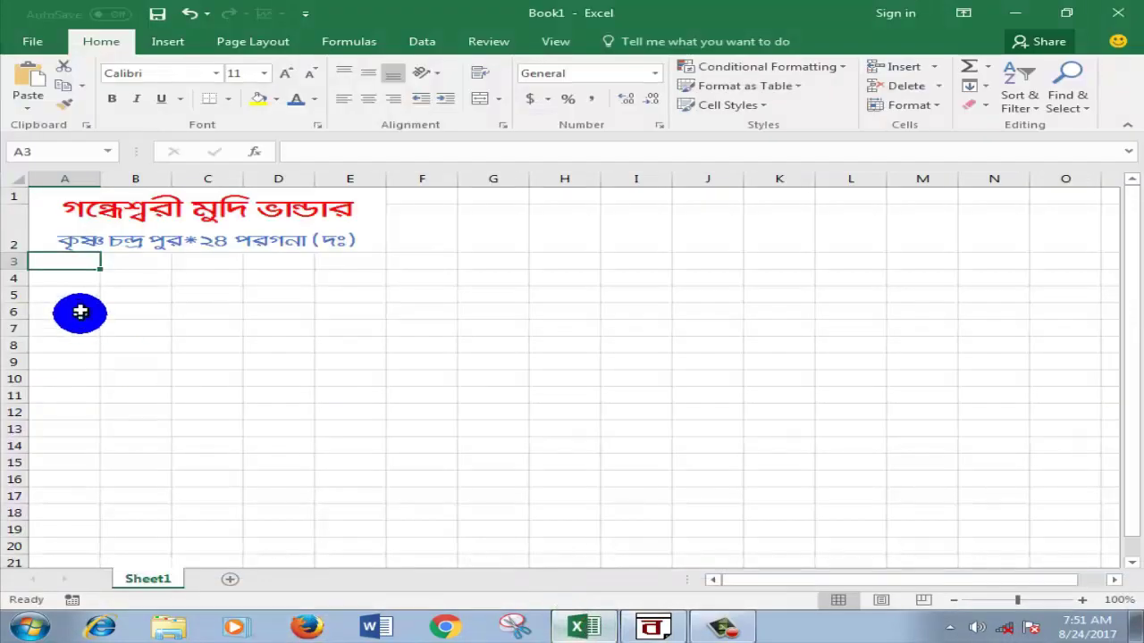
Step: Paste নং into cell A3 and set it in the Amar Bangla Normal font
double_click(73, 262)
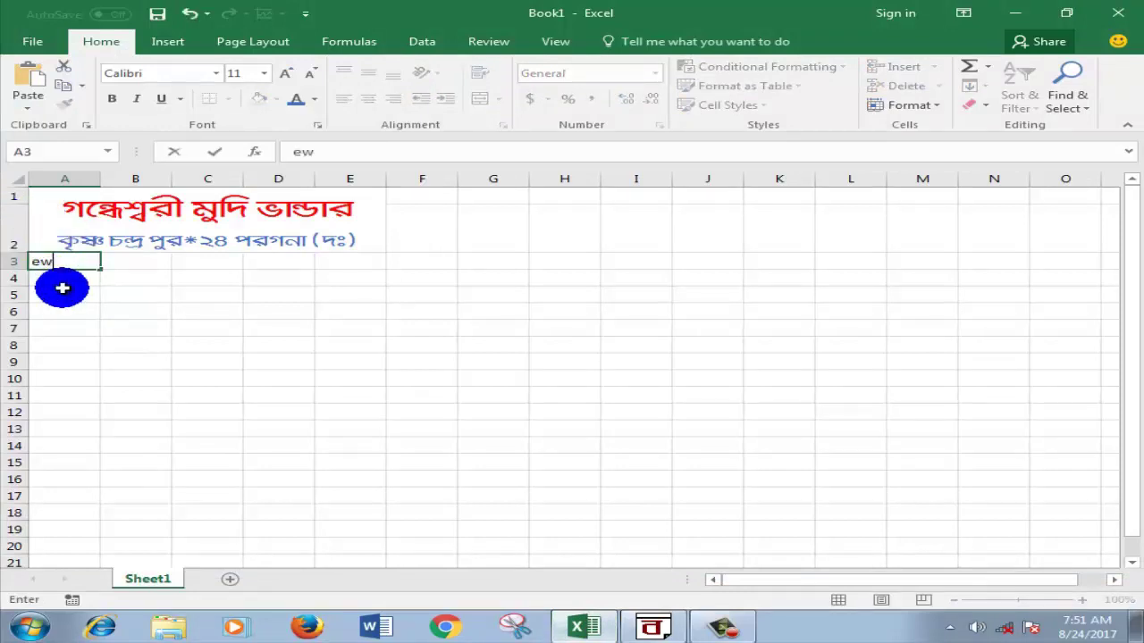
left_click(25, 262)
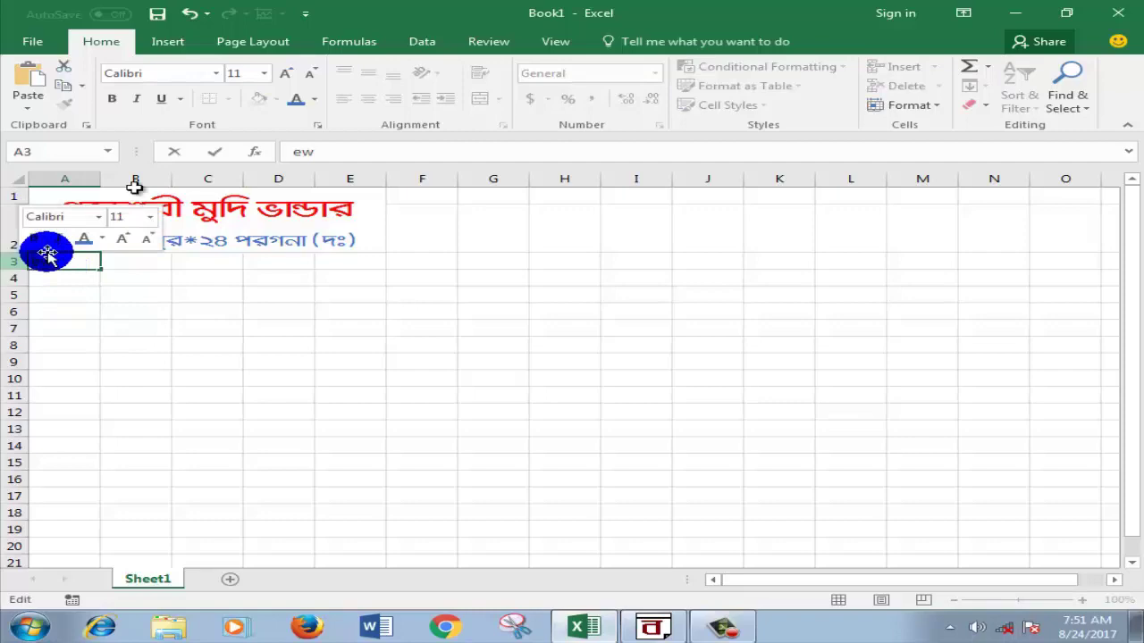
left_click(213, 75)
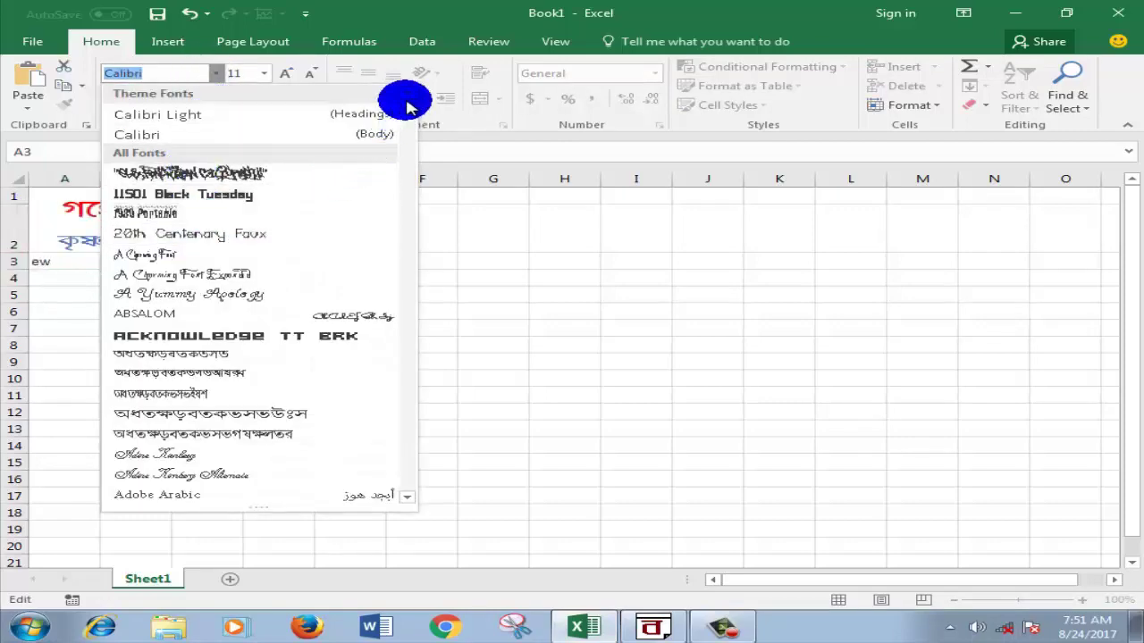
mouse_move(405, 98)
left_mouse_down()
mouse_move(407, 125)
mouse_move(402, 104)
left_mouse_up()
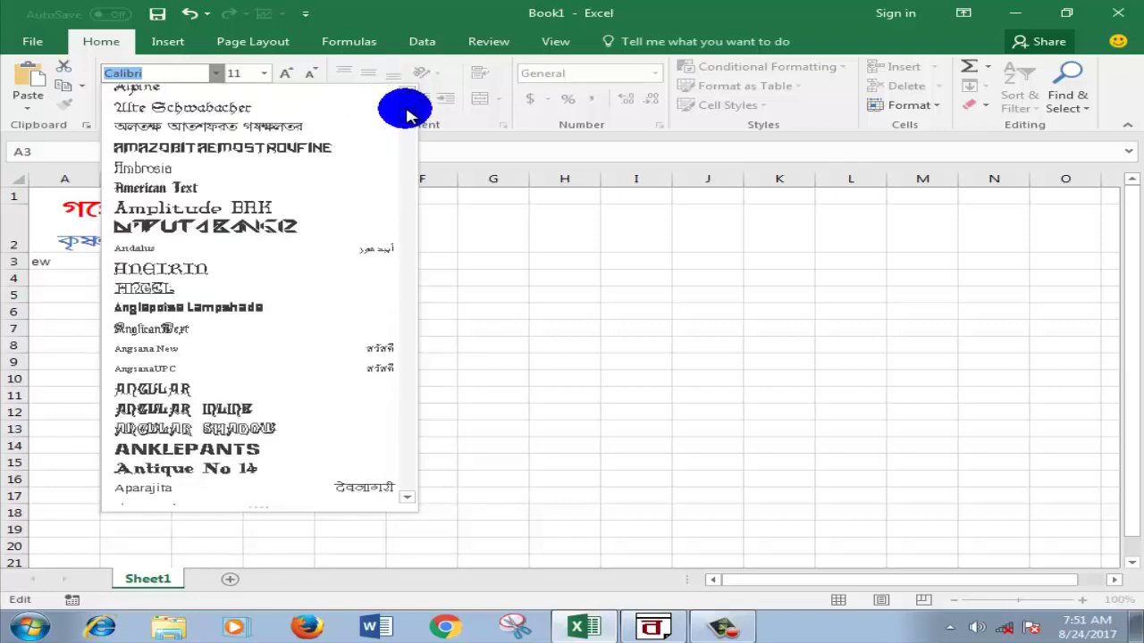
left_click(286, 126)
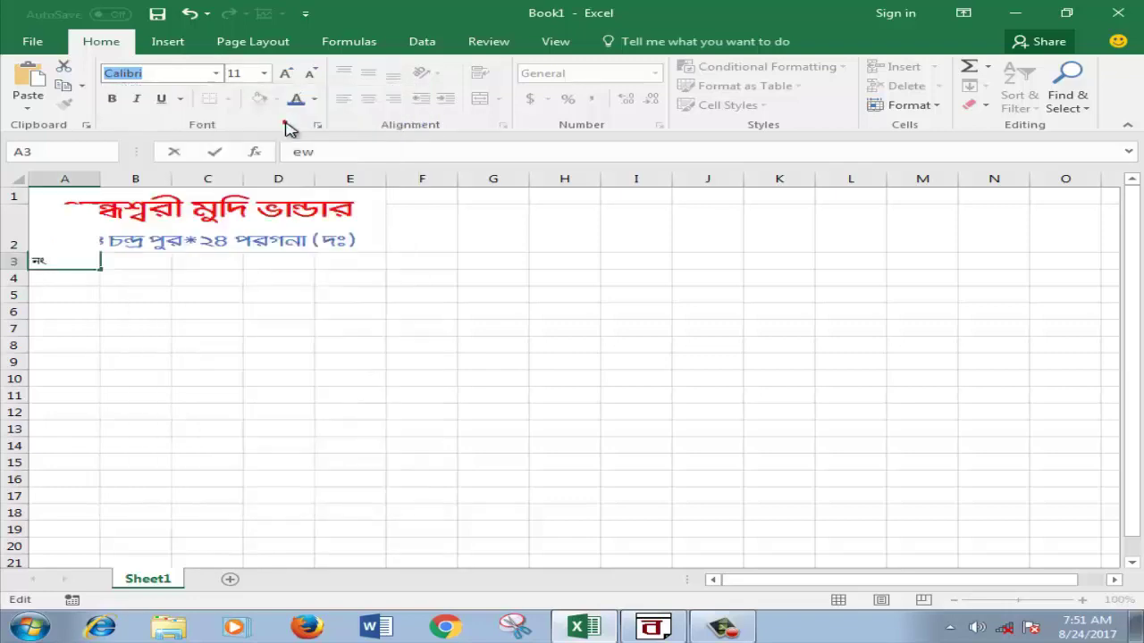
left_click(261, 280)
left_click(123, 265)
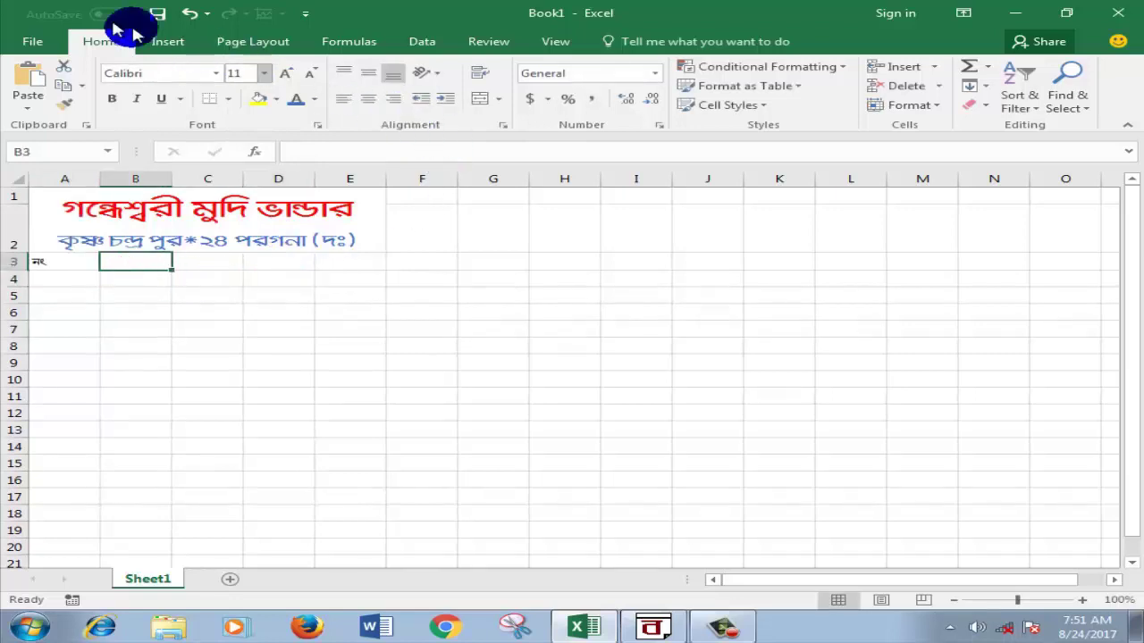
Step: Copy the heading মালের নাম from BanglaWord and bring up Excel's paste options on B3
left_click(656, 631)
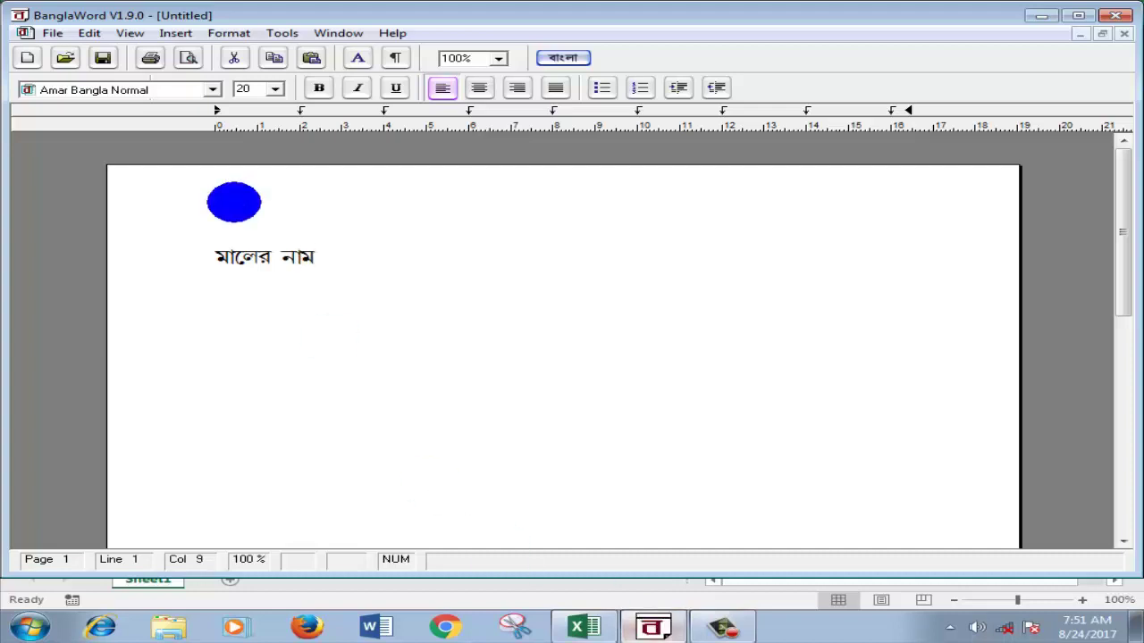
left_click_drag(325, 261, 202, 256)
right_click(243, 260)
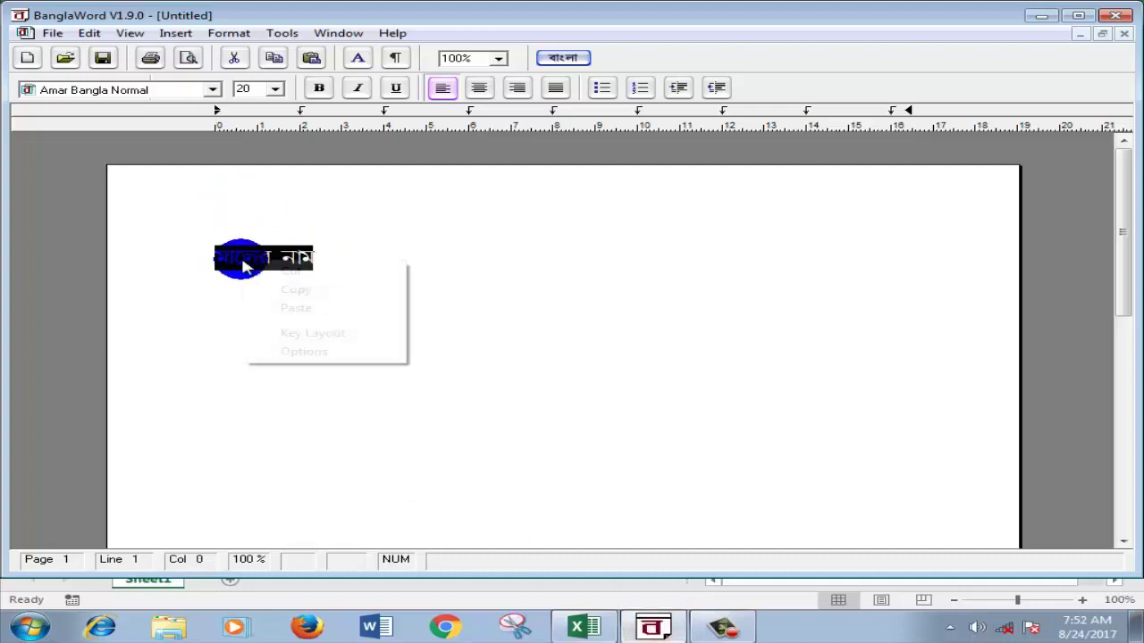
left_click(295, 289)
left_click(582, 627)
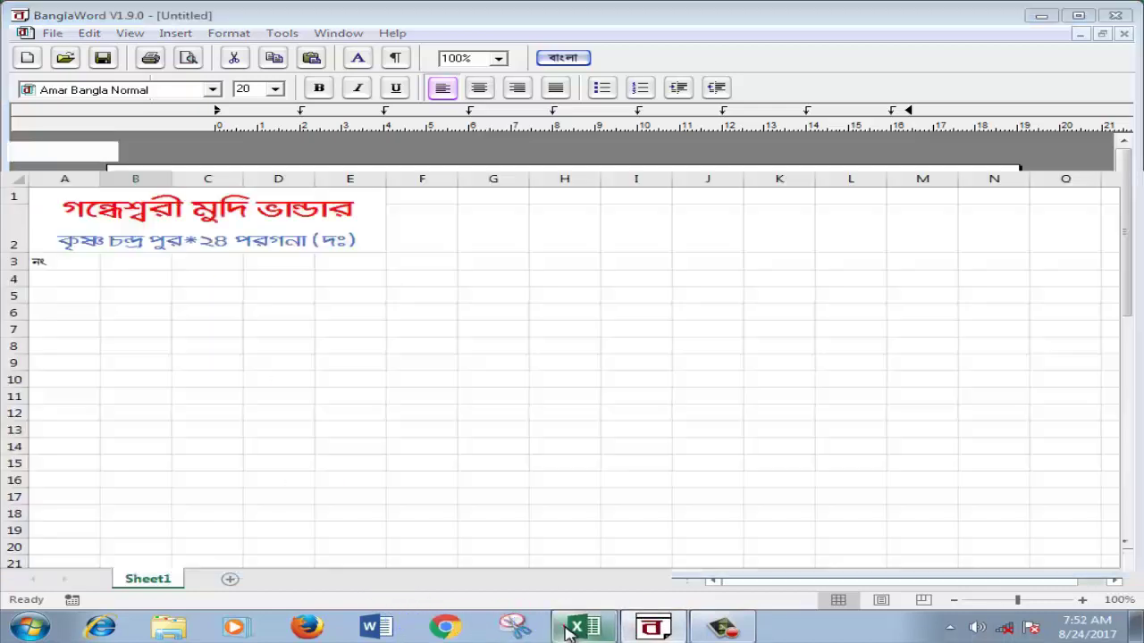
right_click(132, 259)
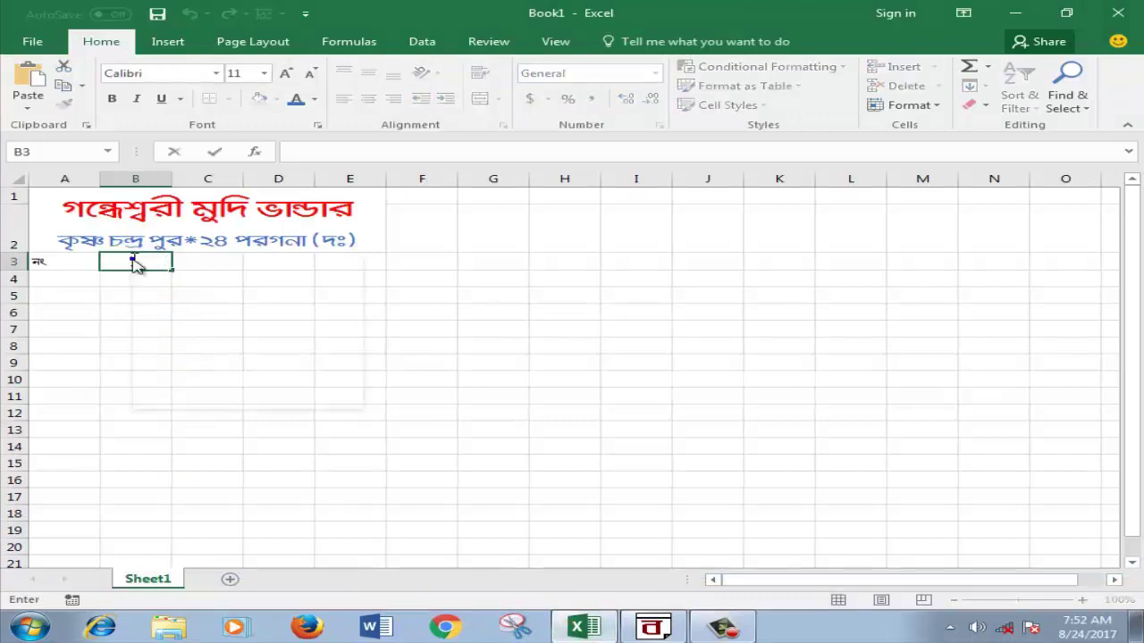
Step: Paste the মালের নাম heading into B3 and apply the AdarshaLipi font
left_click(191, 334)
key("ctrl+z")
key("shift+F10")
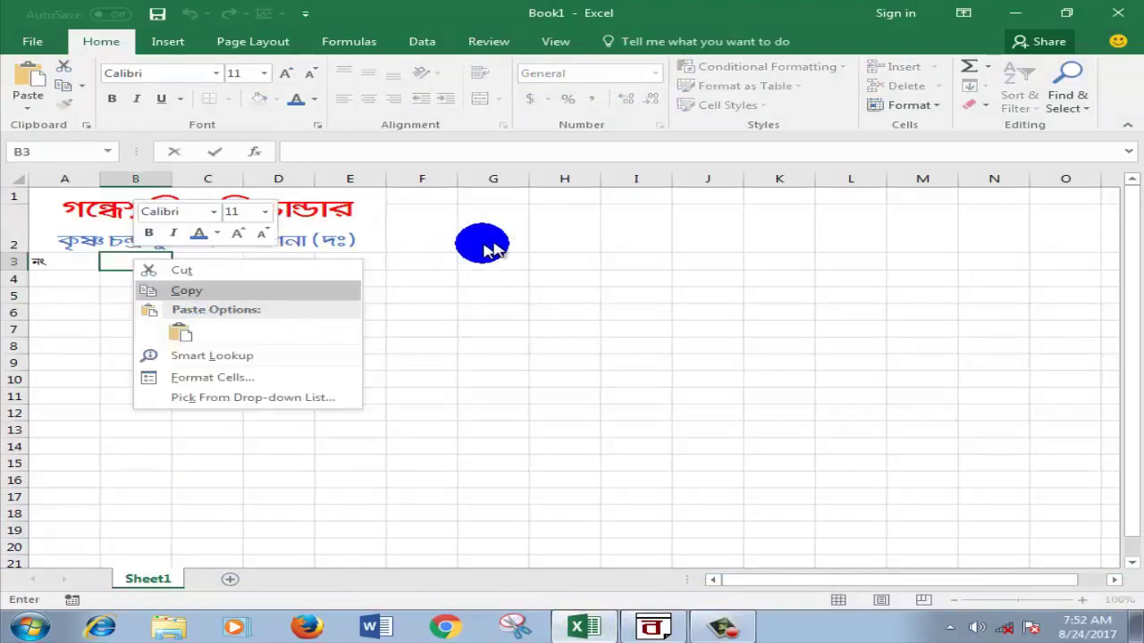
left_click(186, 332)
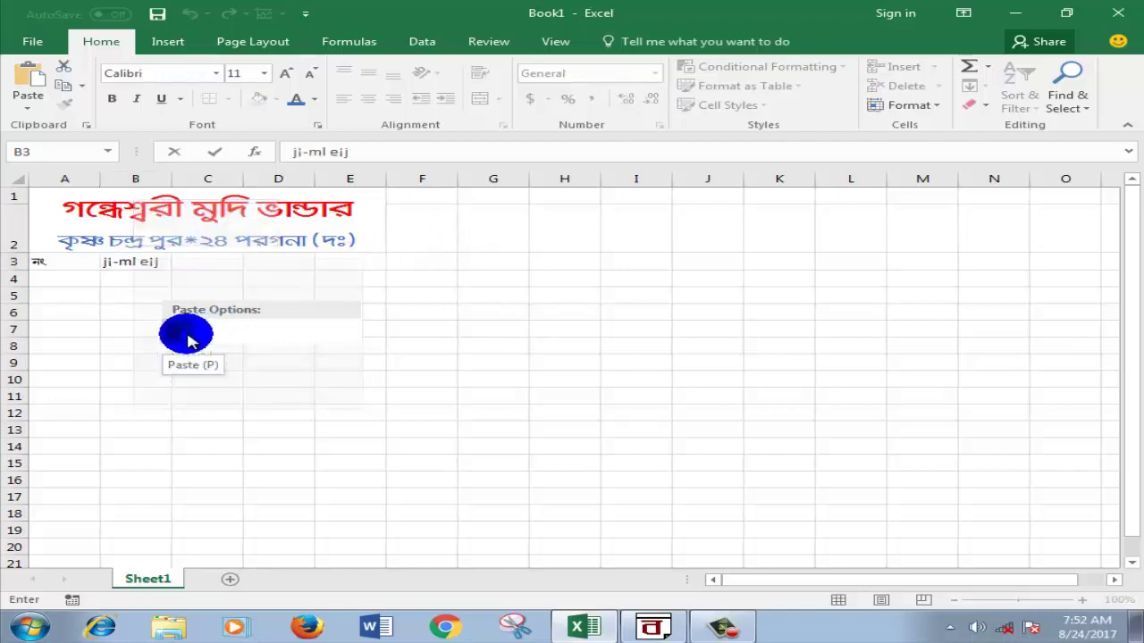
left_click(219, 76)
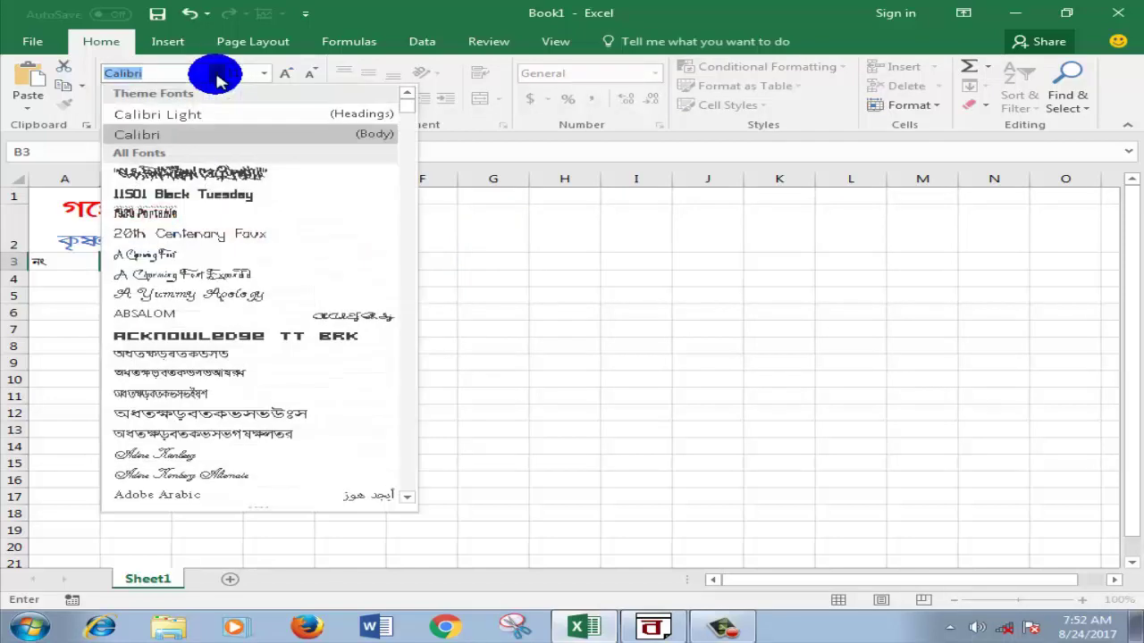
left_click(214, 355)
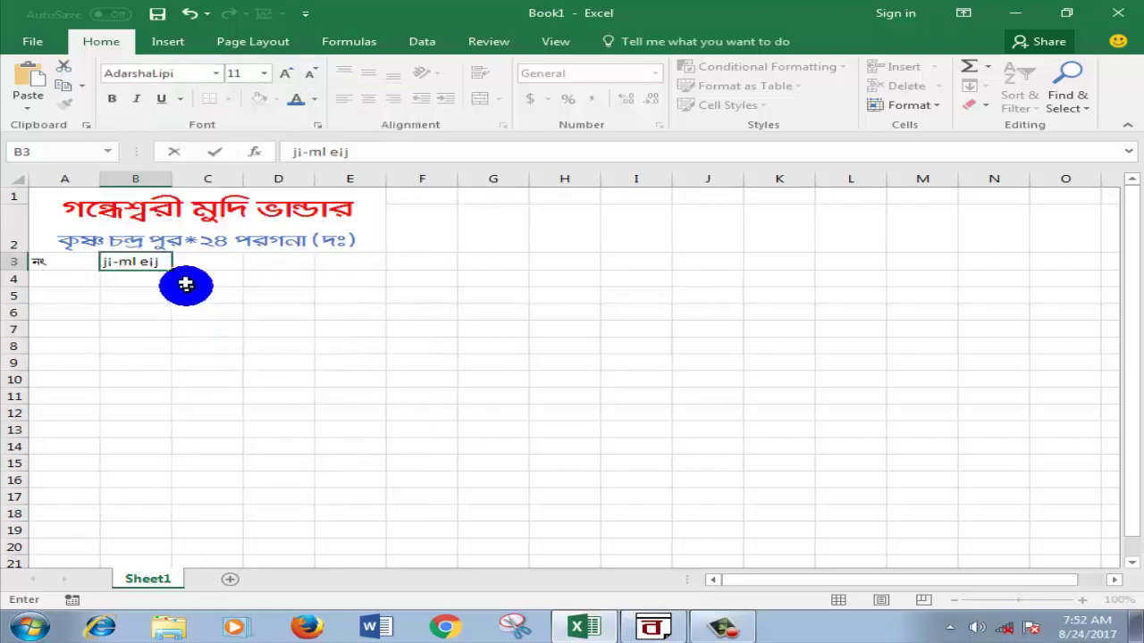
left_click(77, 258)
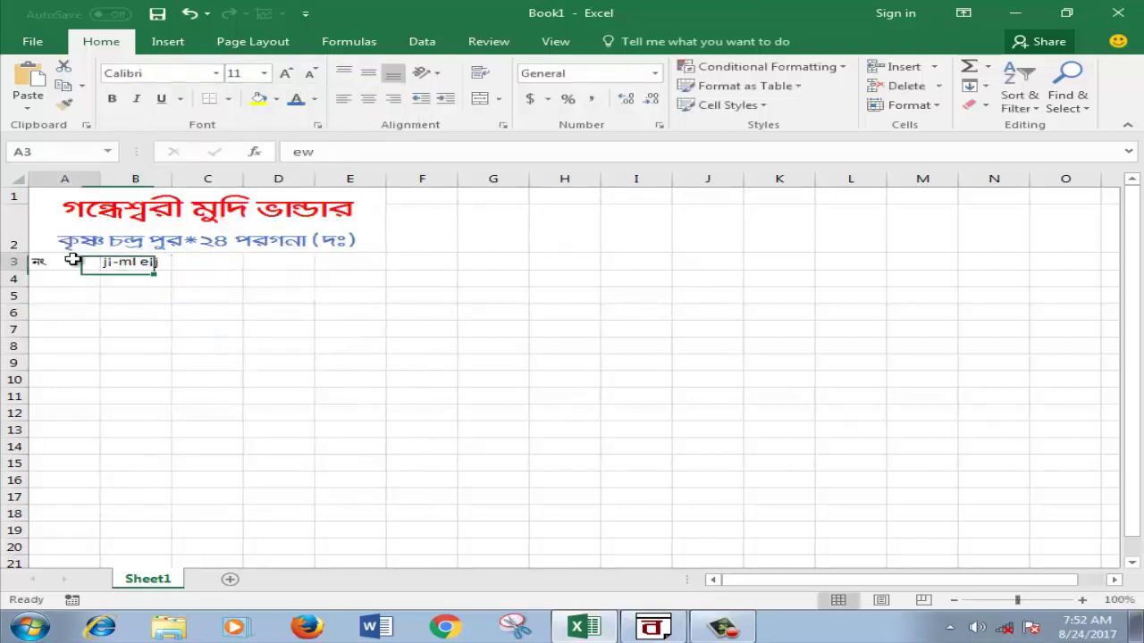
Step: Try another Bangla font name for B3, then cancel the font change
left_click(117, 261)
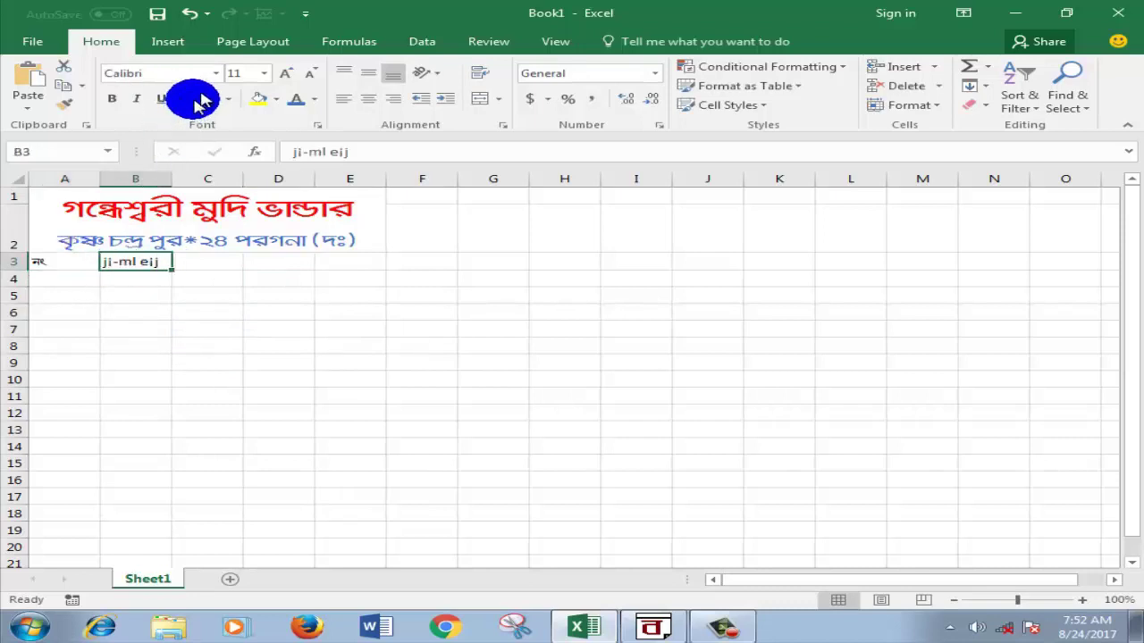
left_click(215, 74)
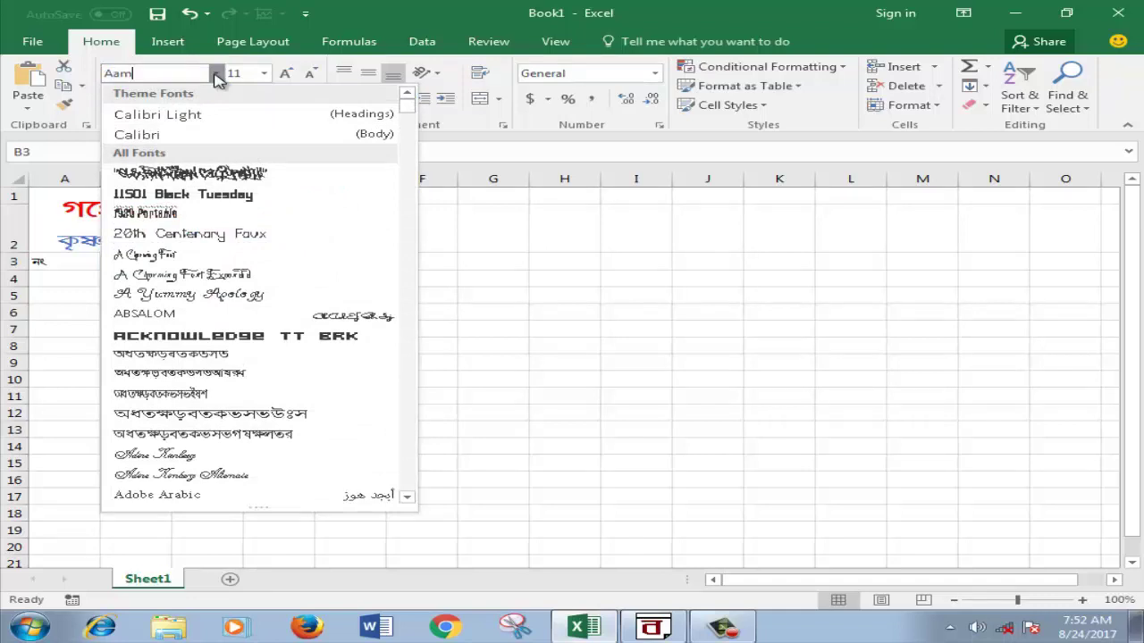
left_click_drag(219, 79, 505, 297)
type("ar bangla nor")
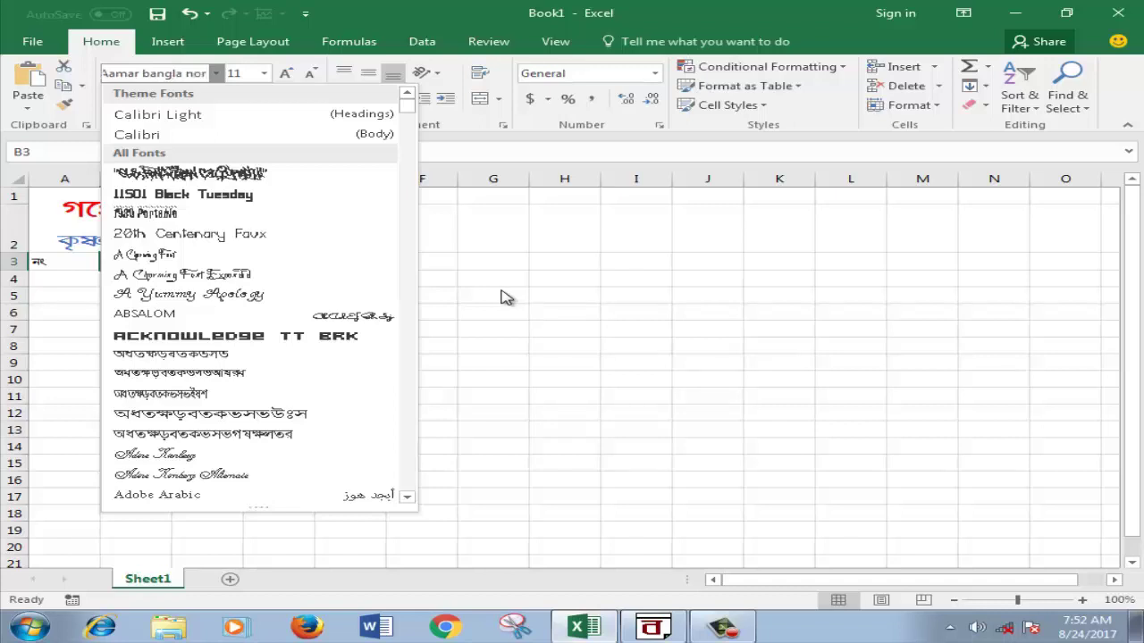
left_click(492, 276)
left_click(478, 327)
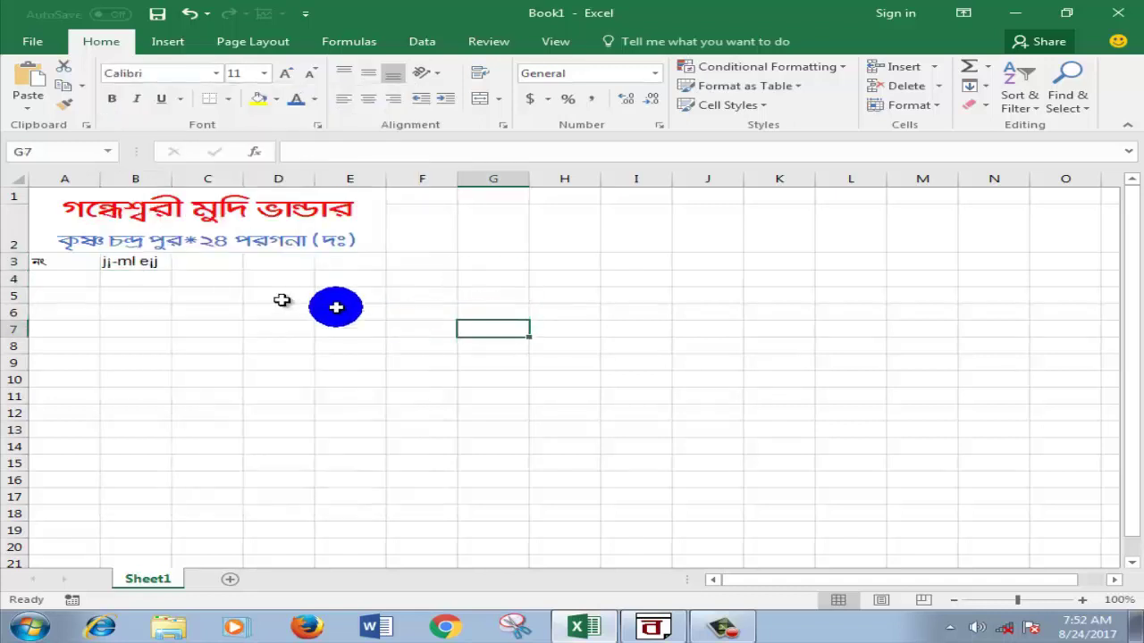
left_click(190, 266)
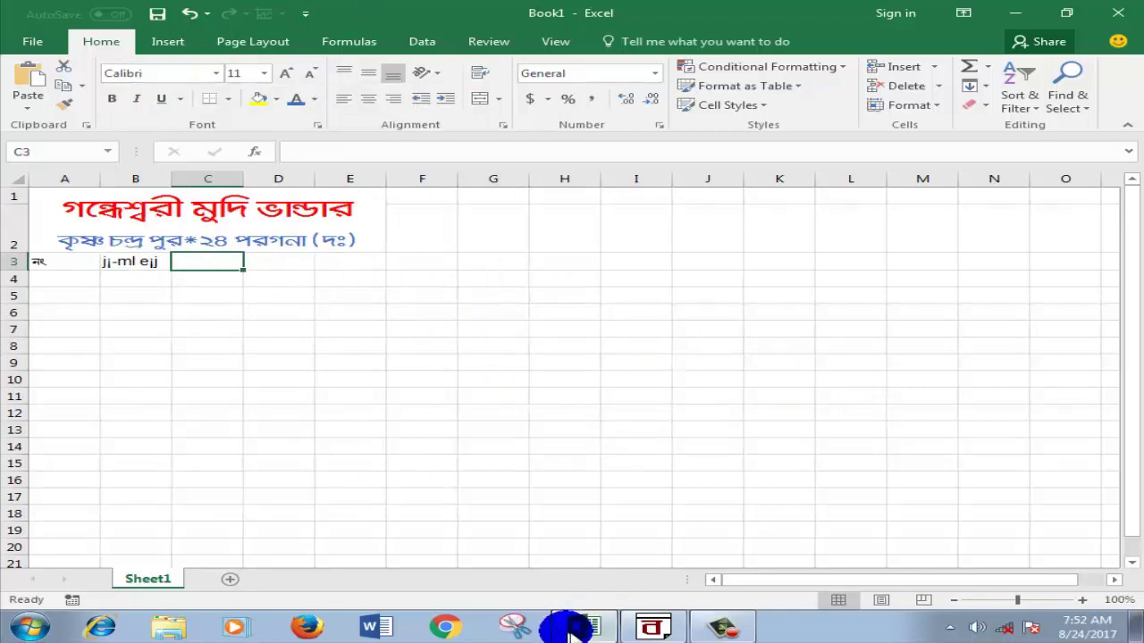
Step: Replace the used heading in BanglaWord with দাম, copy it, and return to Excel
left_click(653, 627)
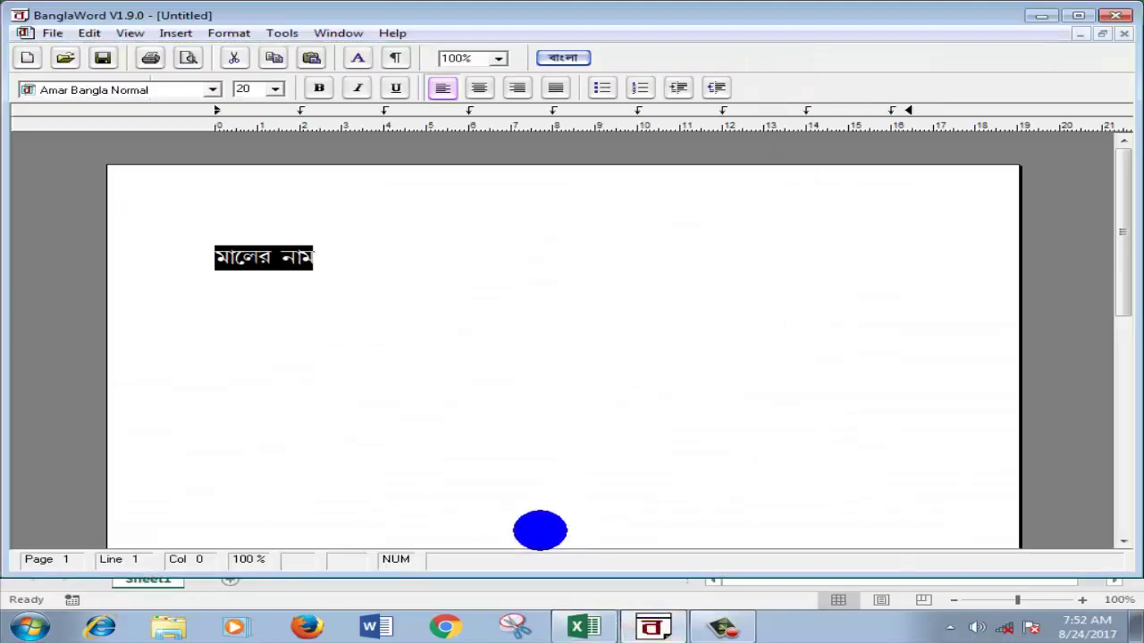
key("ctrl+x")
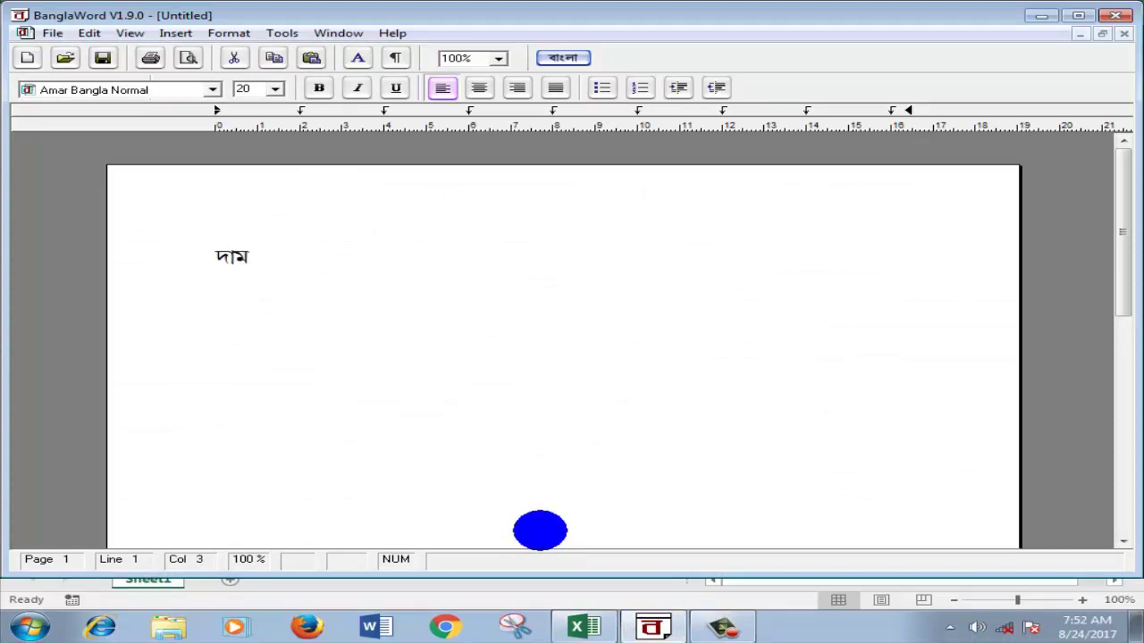
left_click_drag(259, 256, 224, 258)
right_click(234, 259)
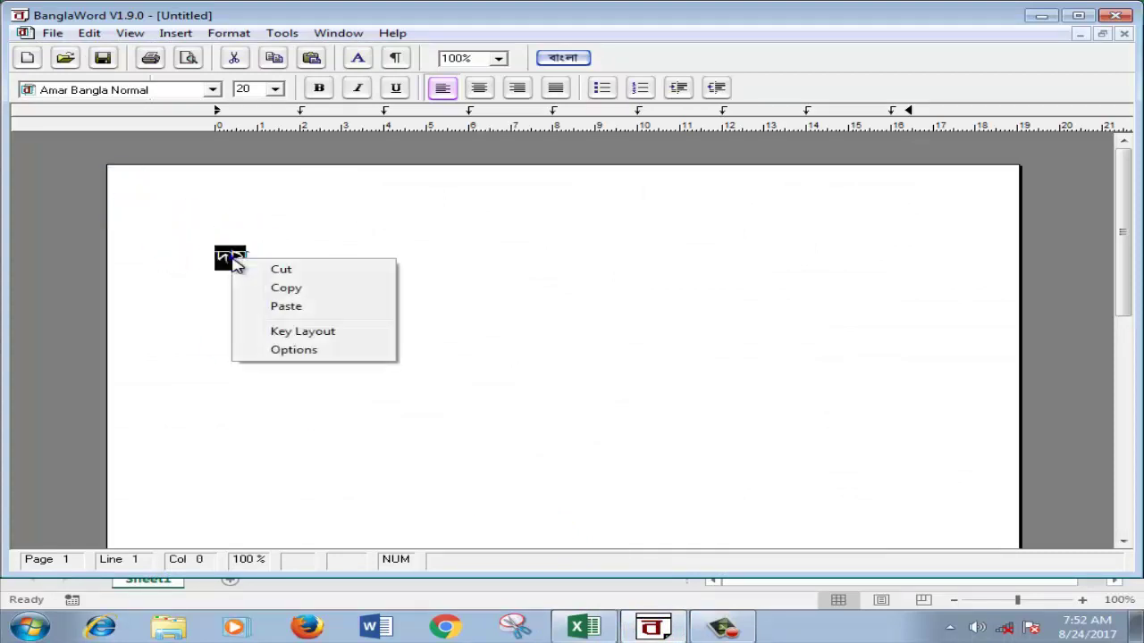
left_click(284, 288)
left_click(1040, 16)
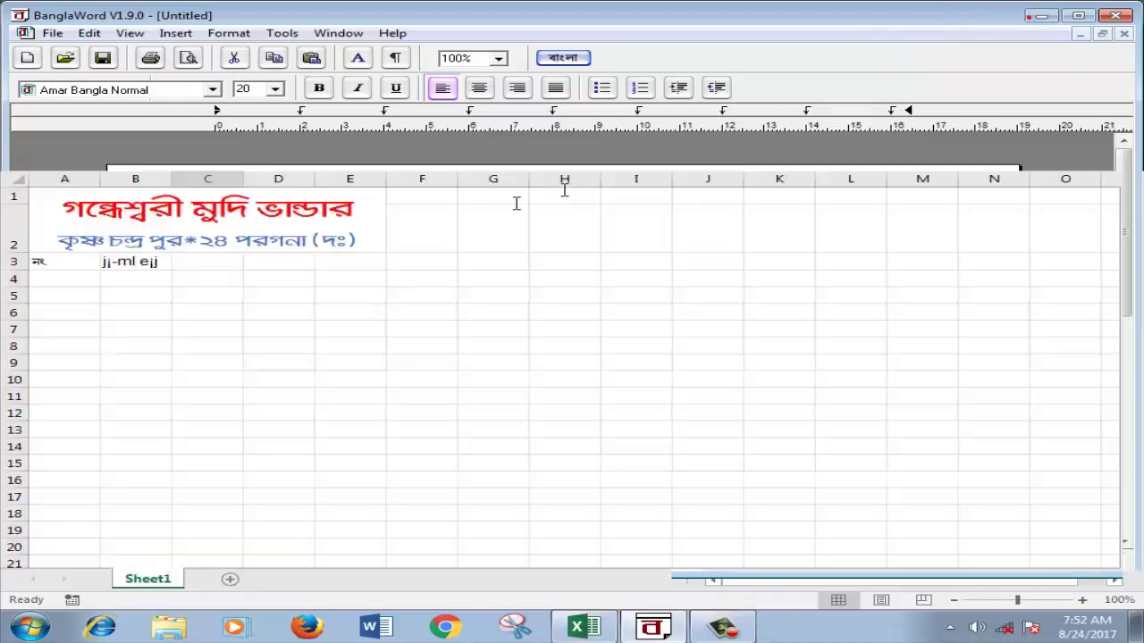
Step: Move to cell D3 for the next heading after pasting দাম into C3
left_click(295, 259)
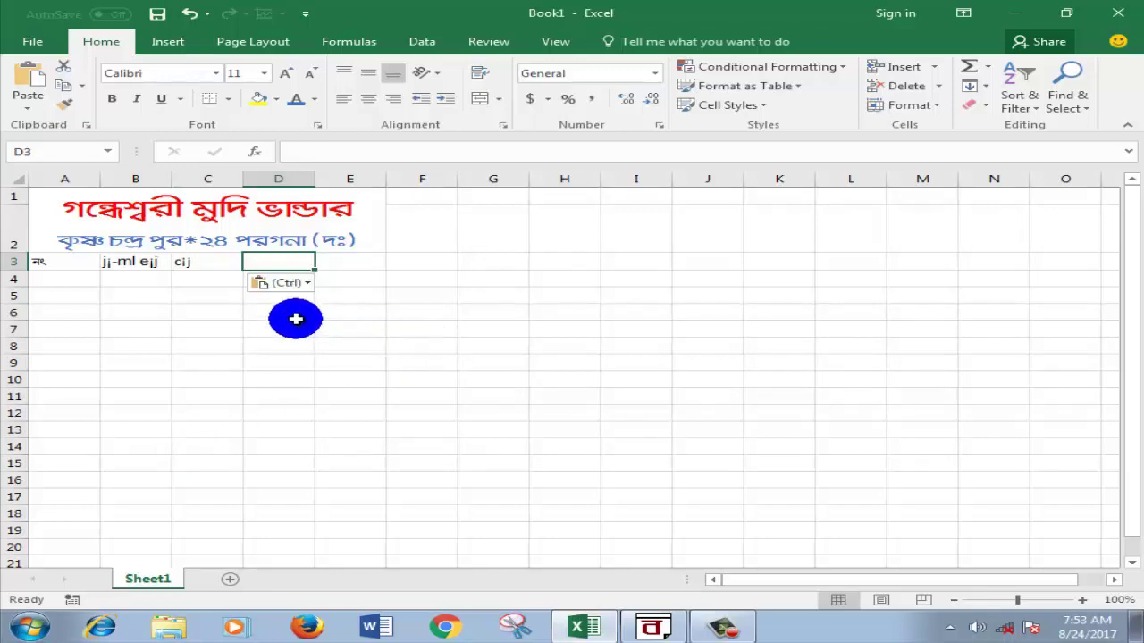
Step: Copy the word পরিমান from the BanglaWord heading line and return to Excel
left_click(665, 628)
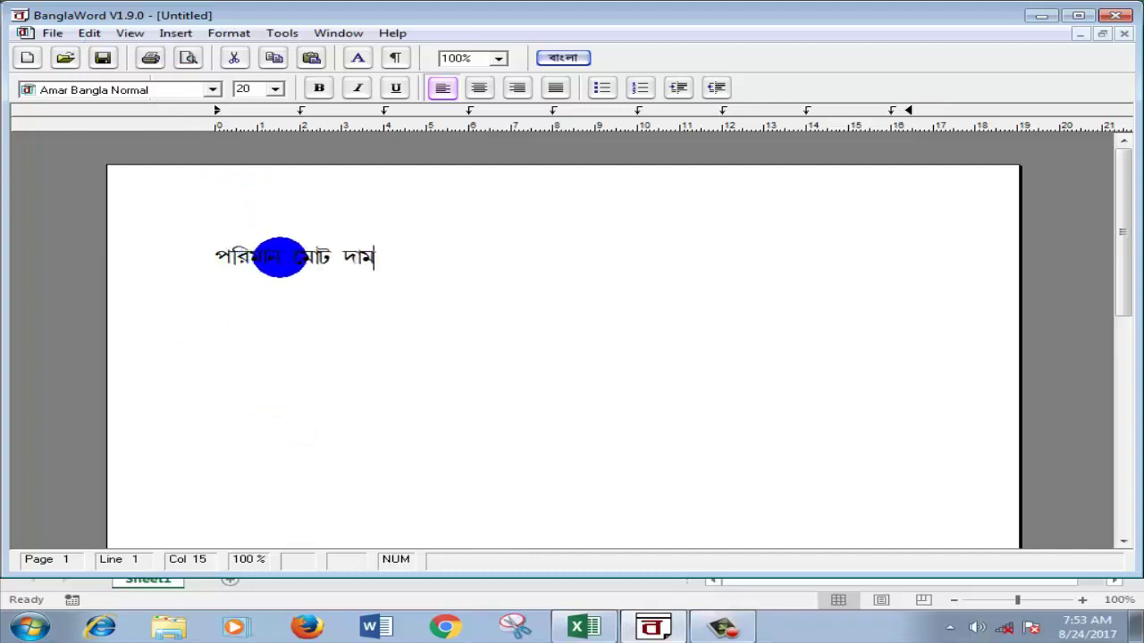
double_click(279, 257)
right_click(239, 257)
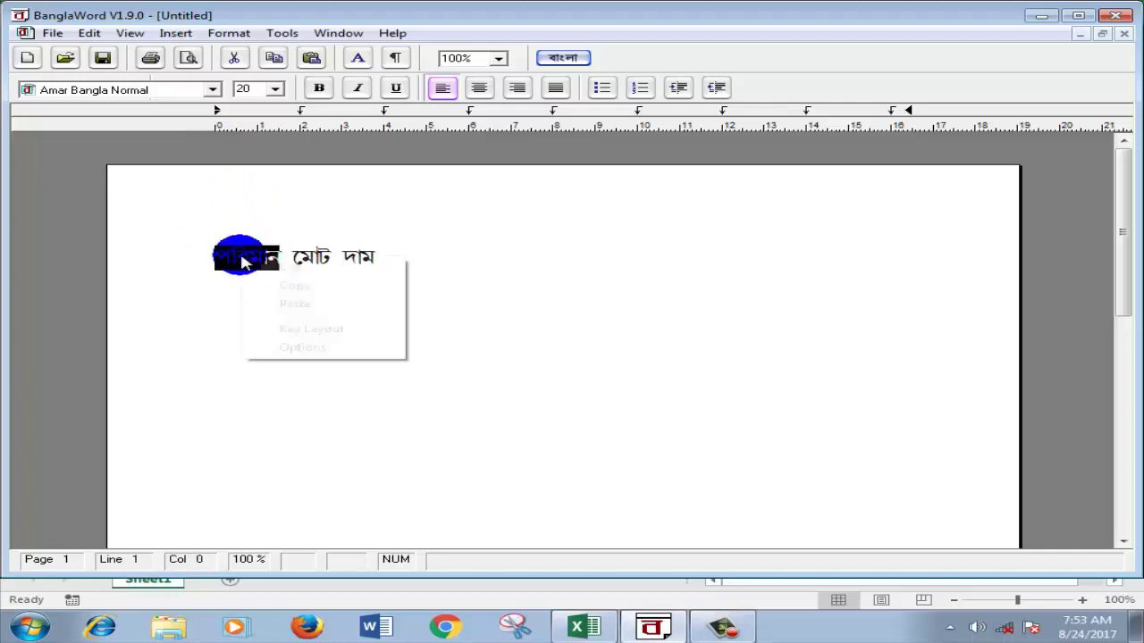
left_click(305, 287)
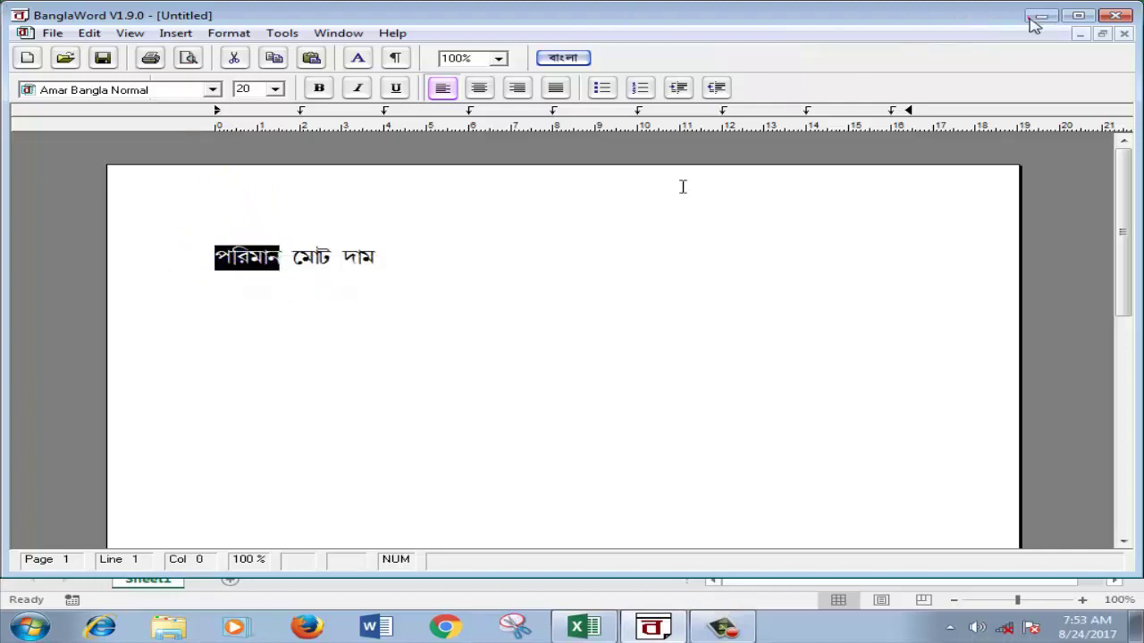
left_click(1036, 17)
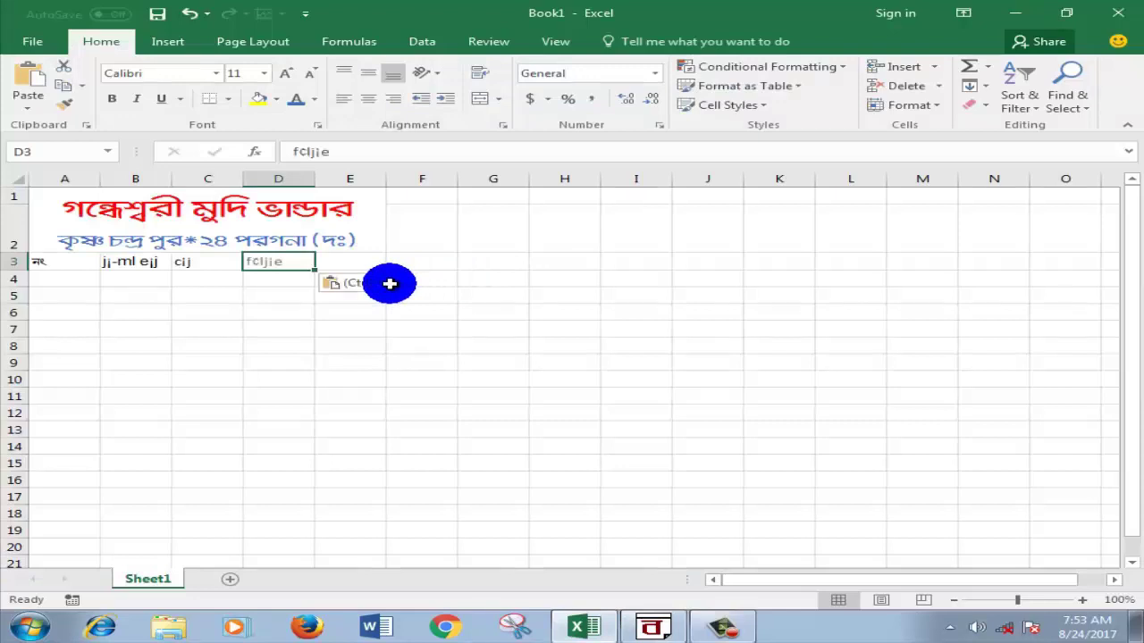
Step: Copy মোট দাম from BanglaWord for the E3 total-price heading
left_click(342, 260)
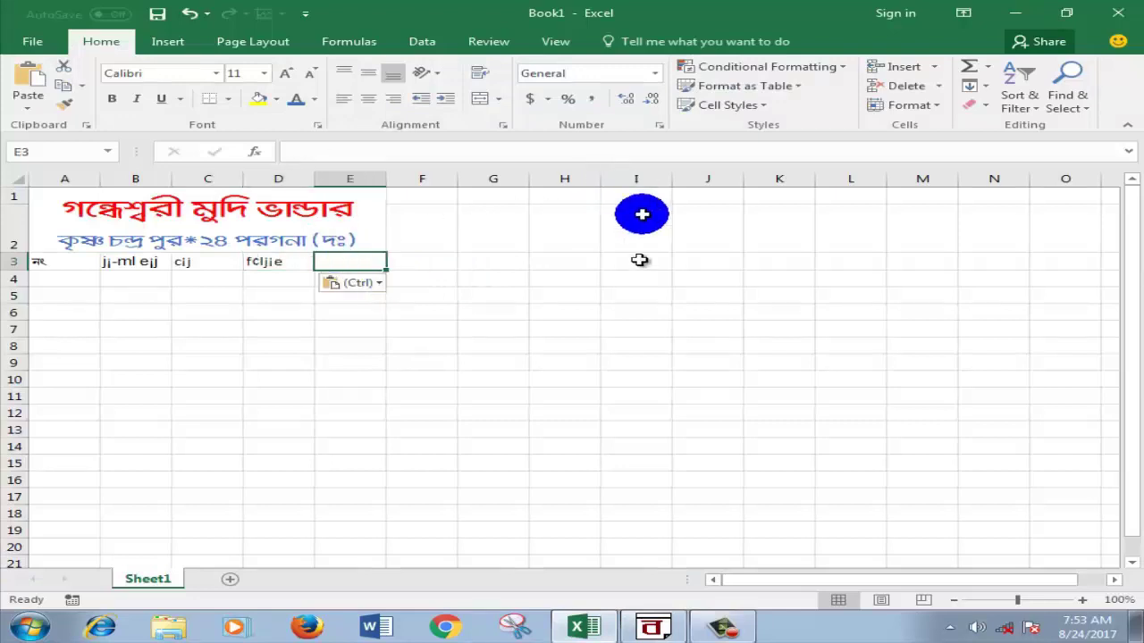
mouse_move(655, 631)
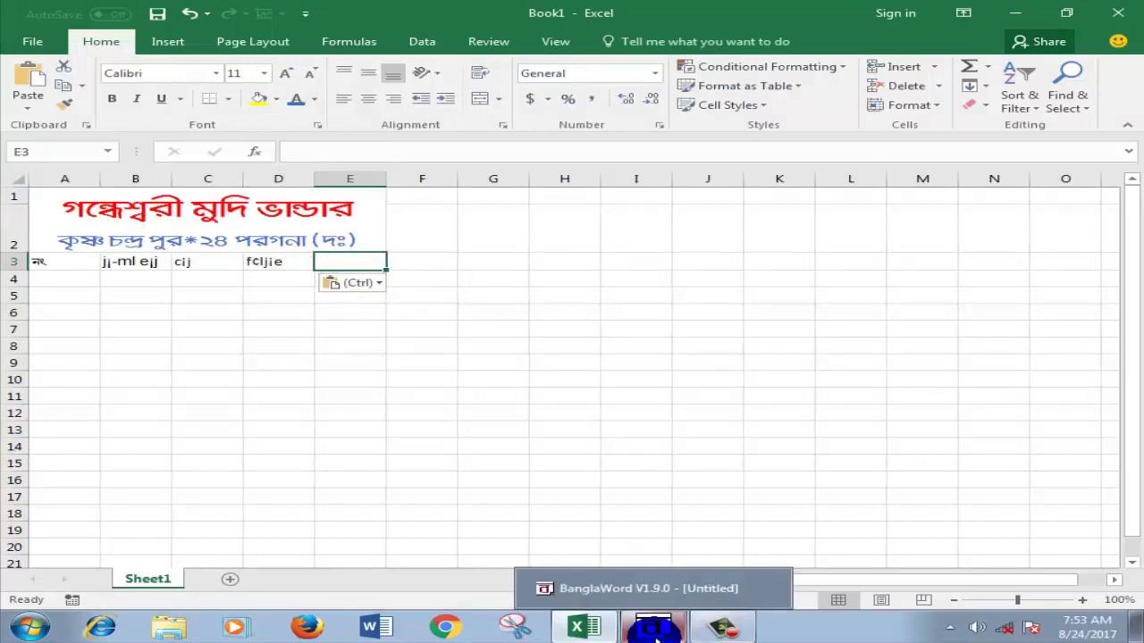
left_click(655, 631)
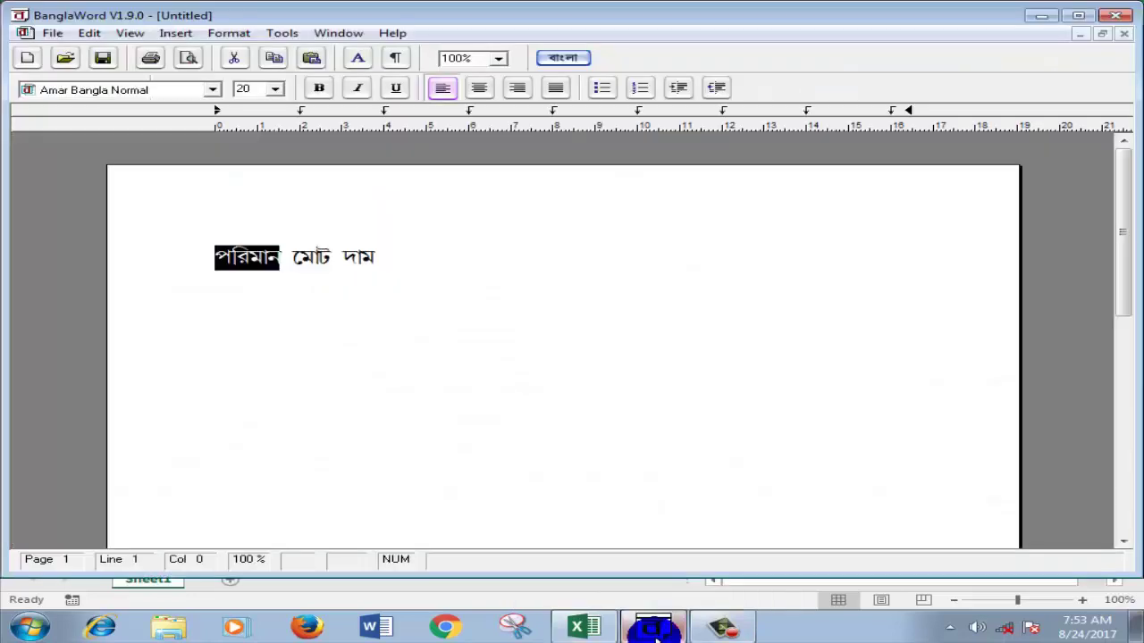
left_click_drag(384, 261, 294, 260)
right_click(302, 263)
left_click(348, 290)
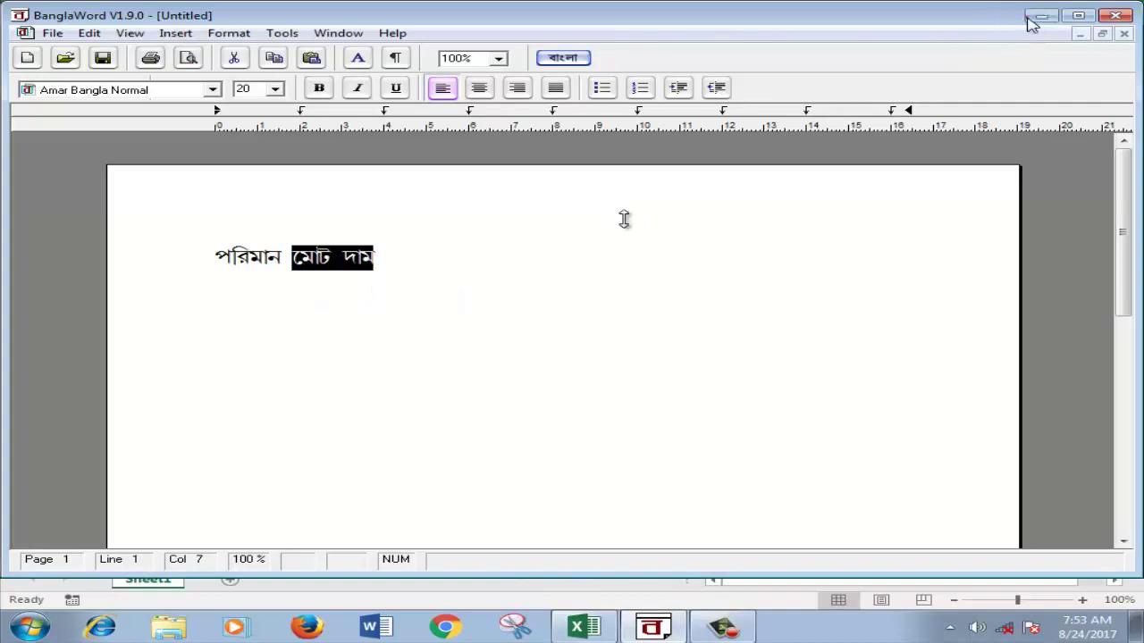
key("alt+Tab")
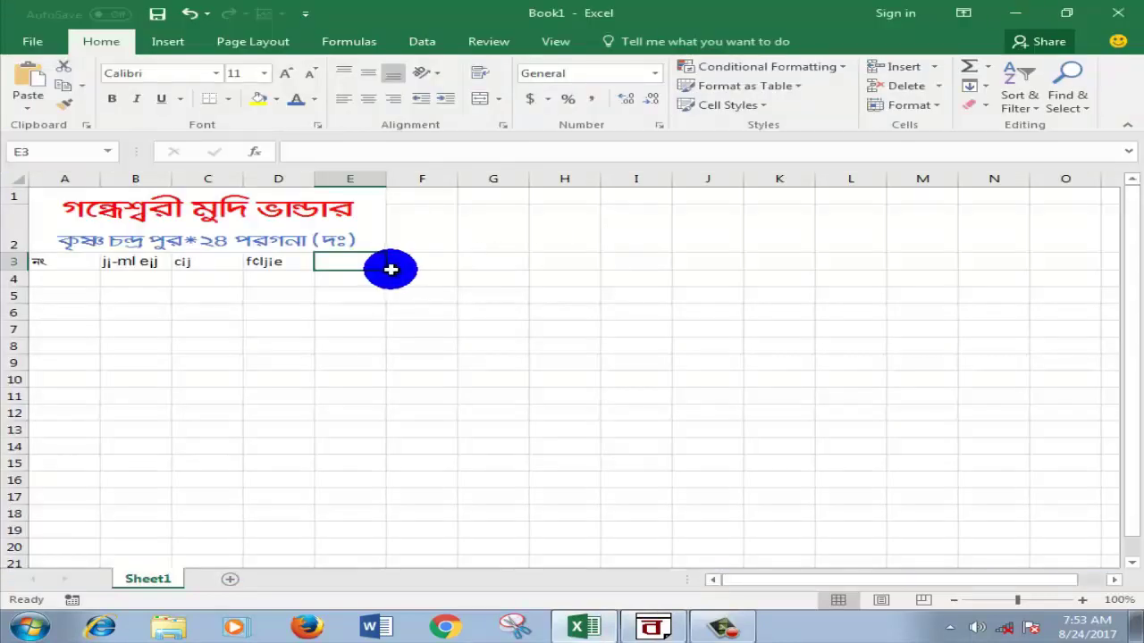
Step: Select the header cells A3 through E3
left_click(643, 280)
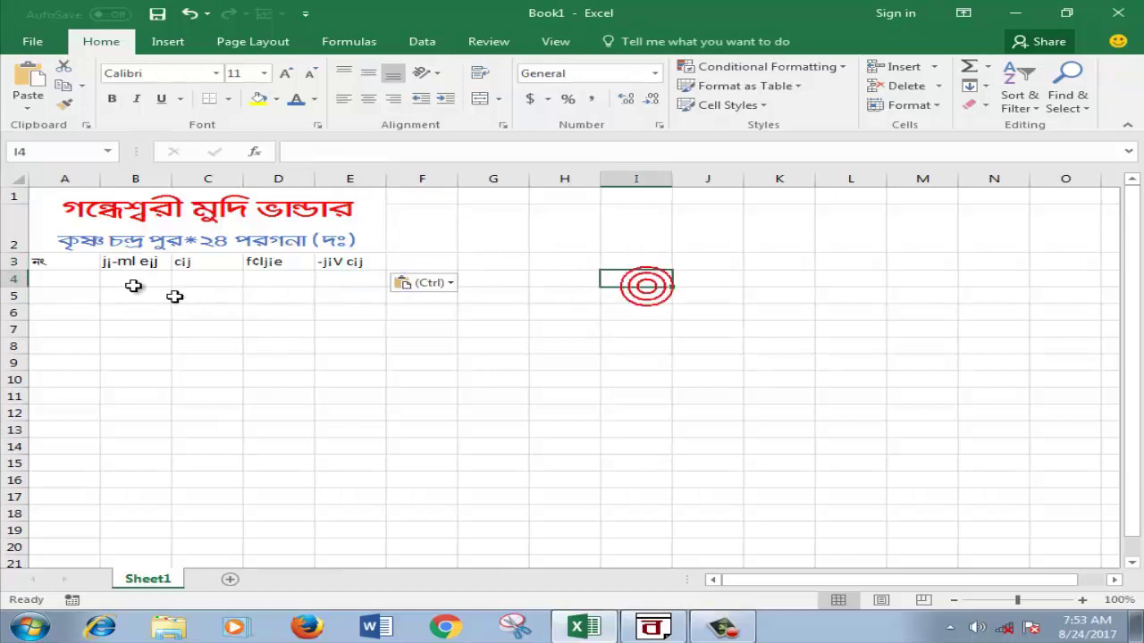
left_click(44, 261)
left_click_drag(100, 261, 332, 260)
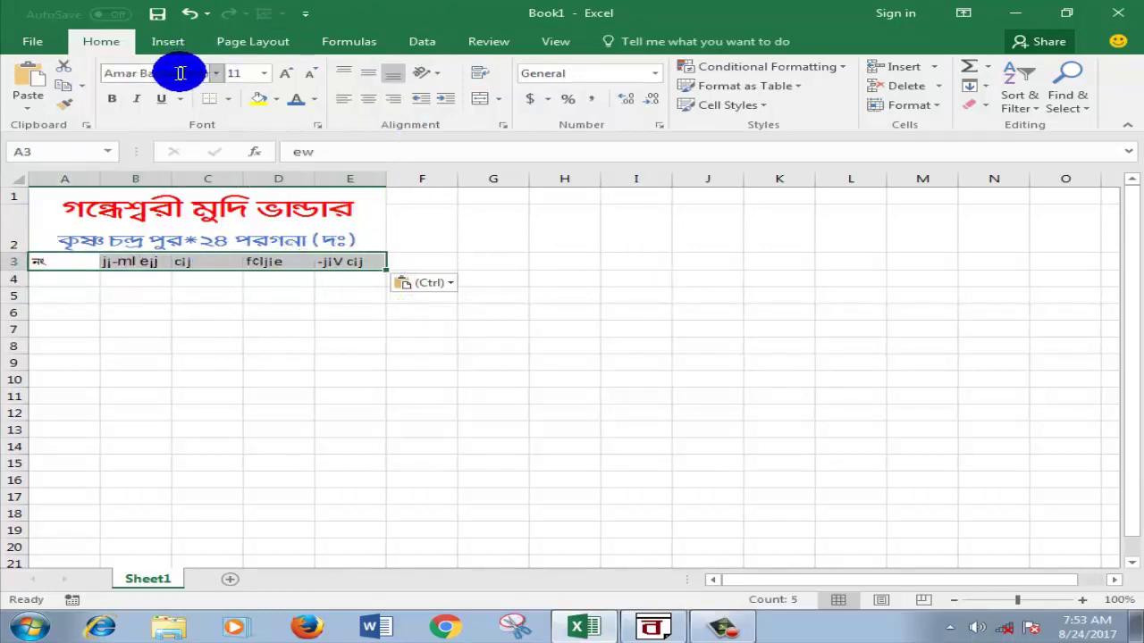
Step: Apply the LipiJhumkoExp font to headers A3:E3 and widen column E to 20.14
left_click(214, 79)
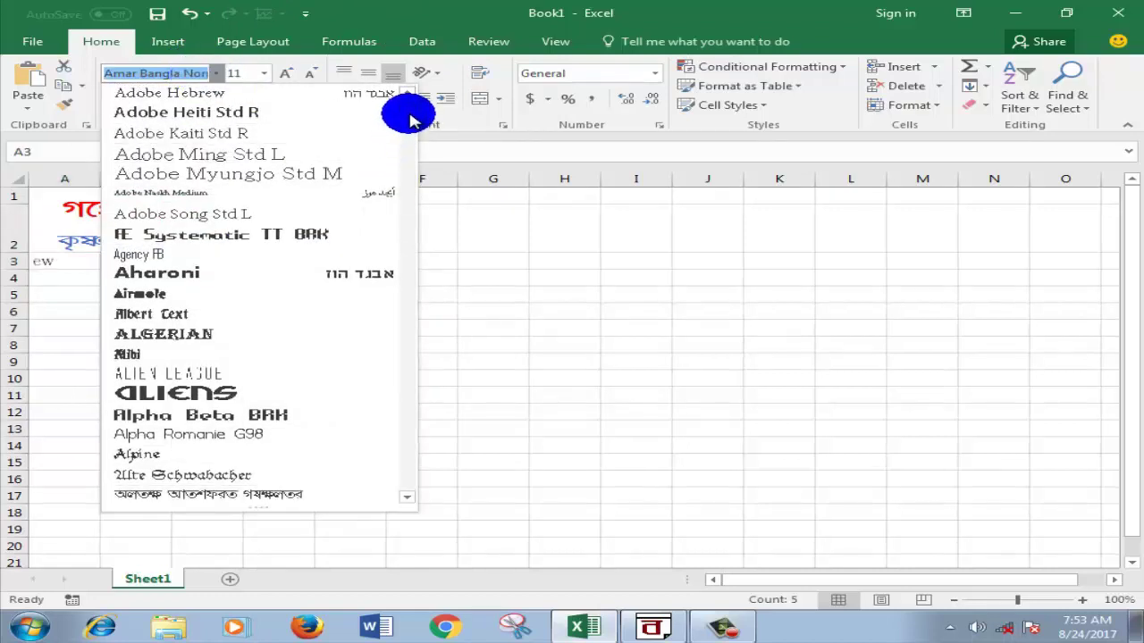
scroll(409, 121, "up", 9)
scroll(409, 121, "down", 8)
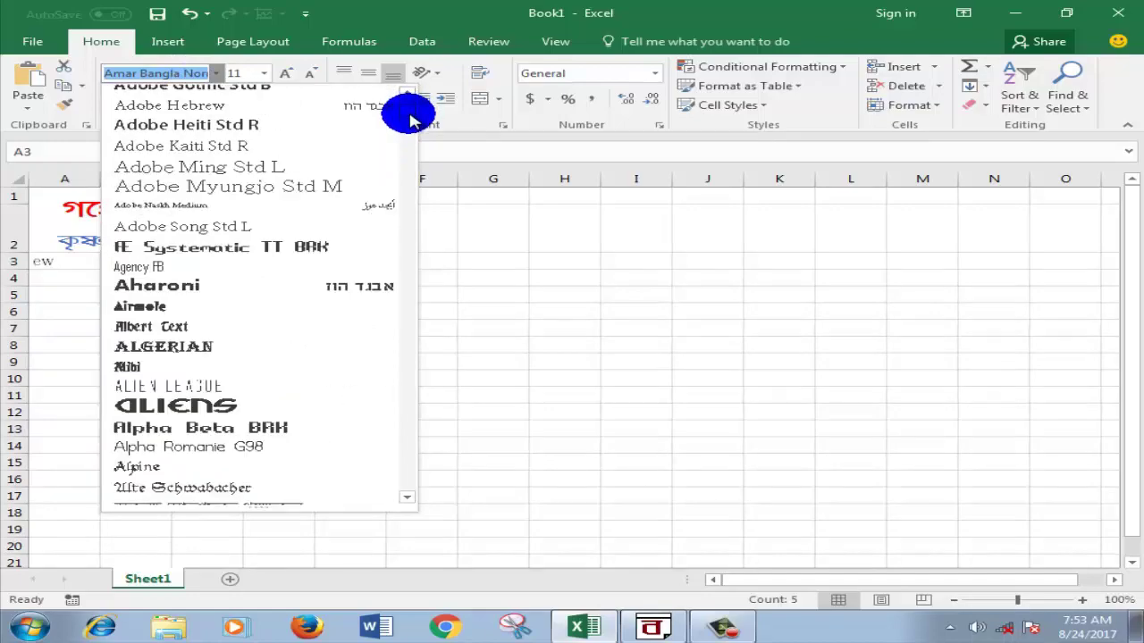
scroll(410, 120, "down", 8)
scroll(409, 125, "down", 20)
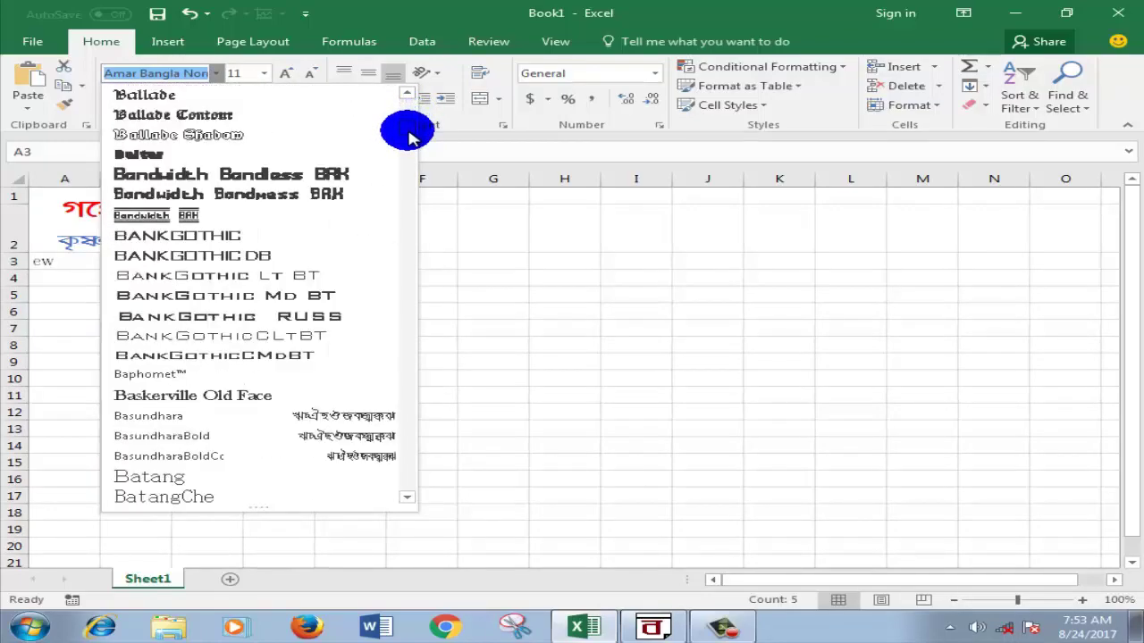
scroll(409, 141, "down", 20)
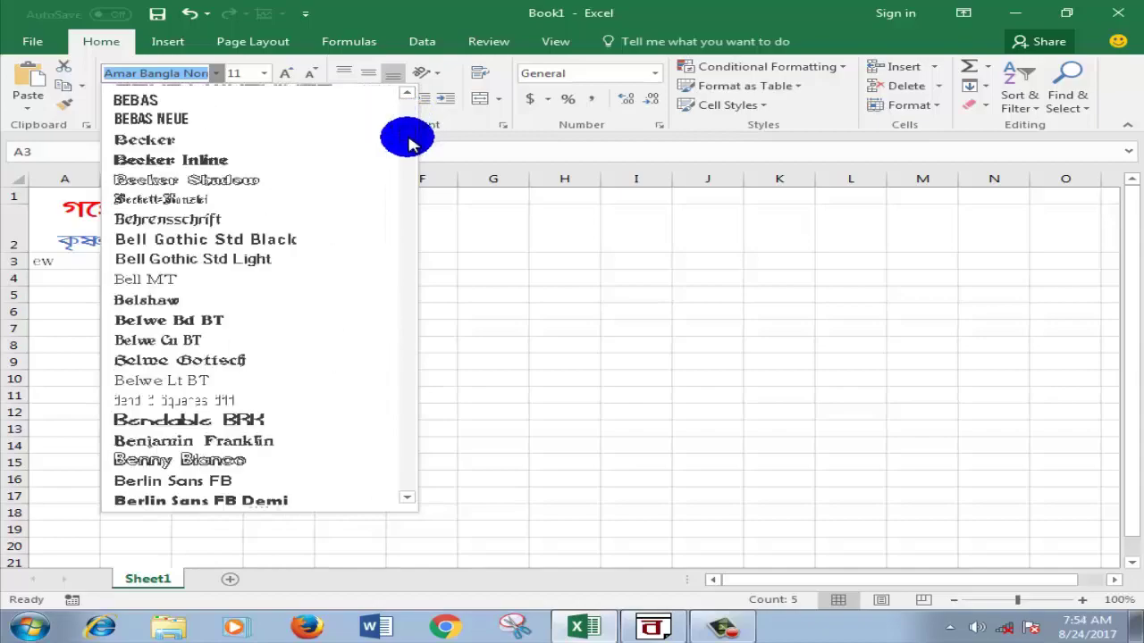
scroll(409, 179, "down", 20)
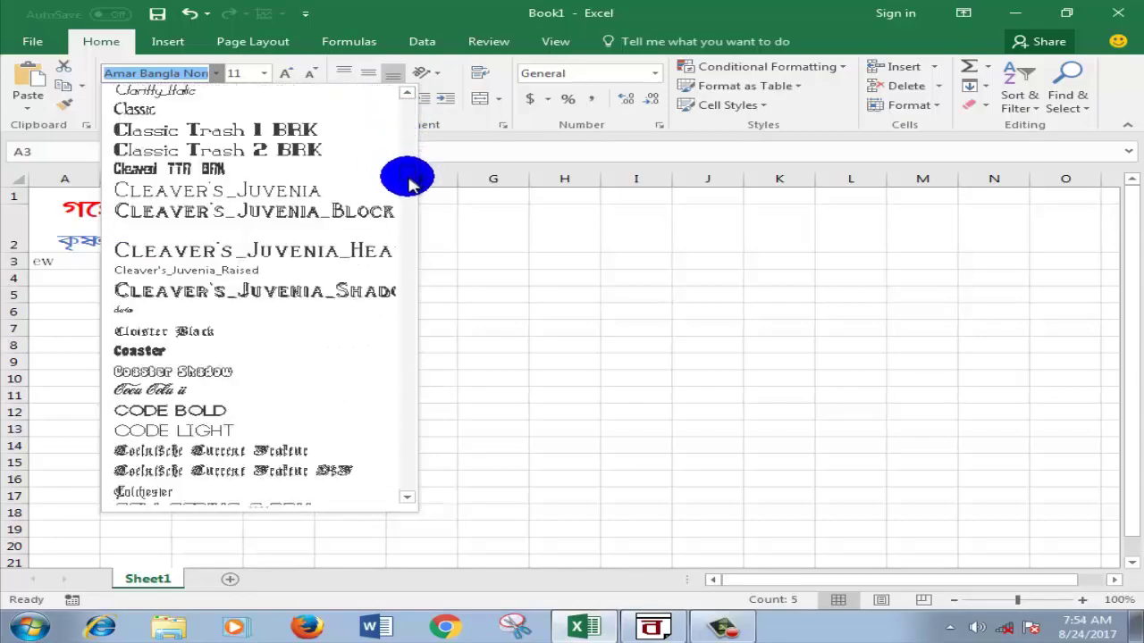
scroll(408, 204, "down", 20)
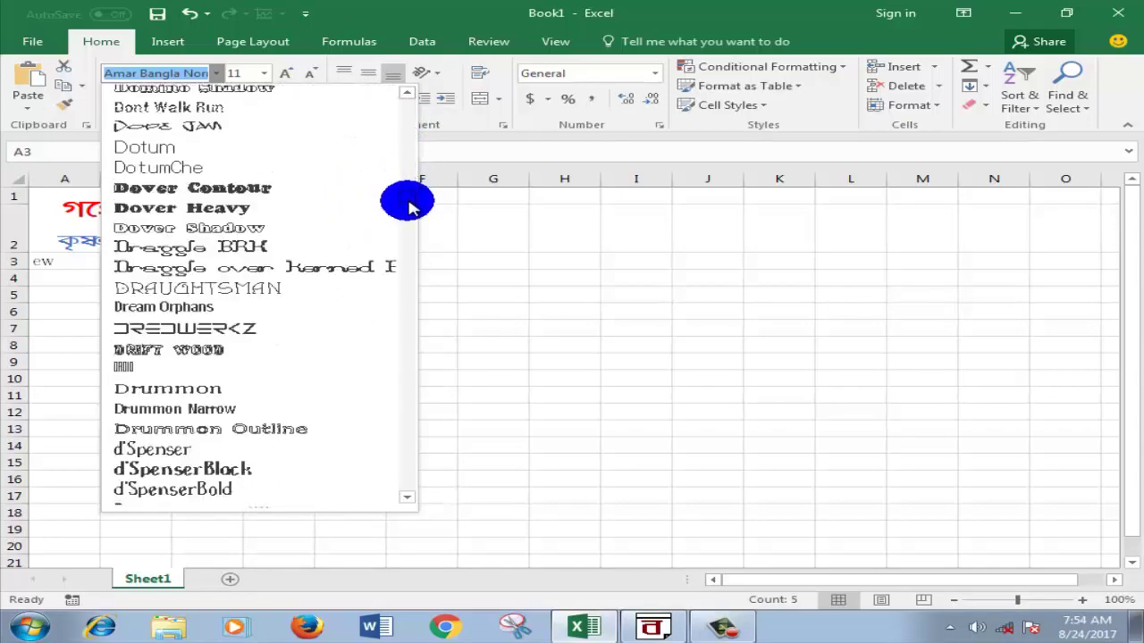
scroll(415, 221, "down", 6)
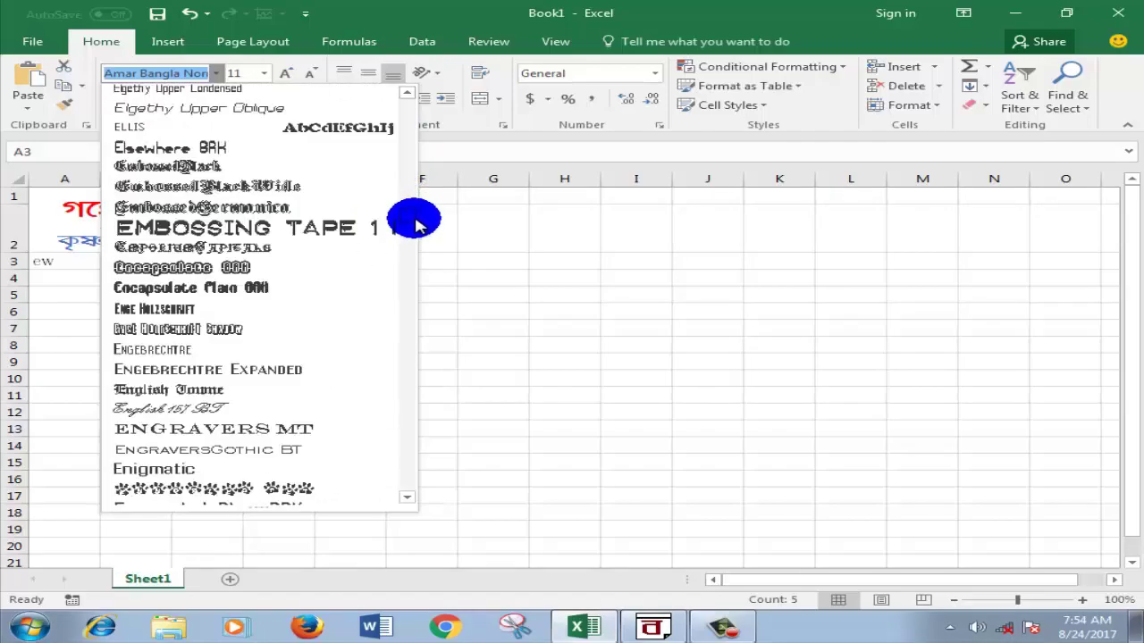
scroll(415, 225, "down", 20)
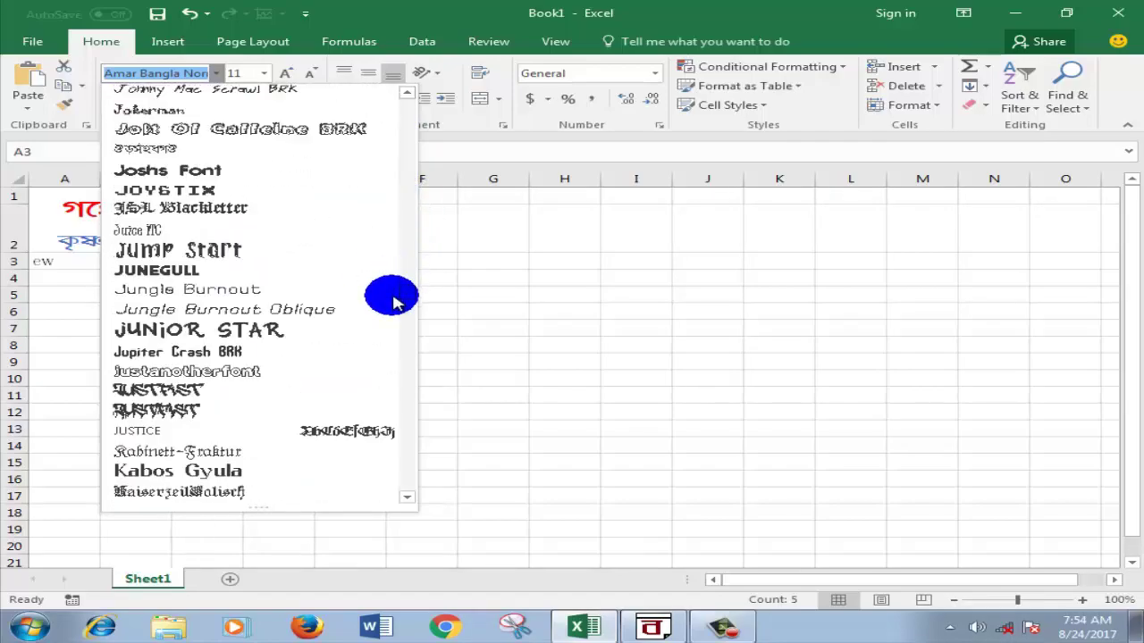
scroll(399, 325, "down", 20)
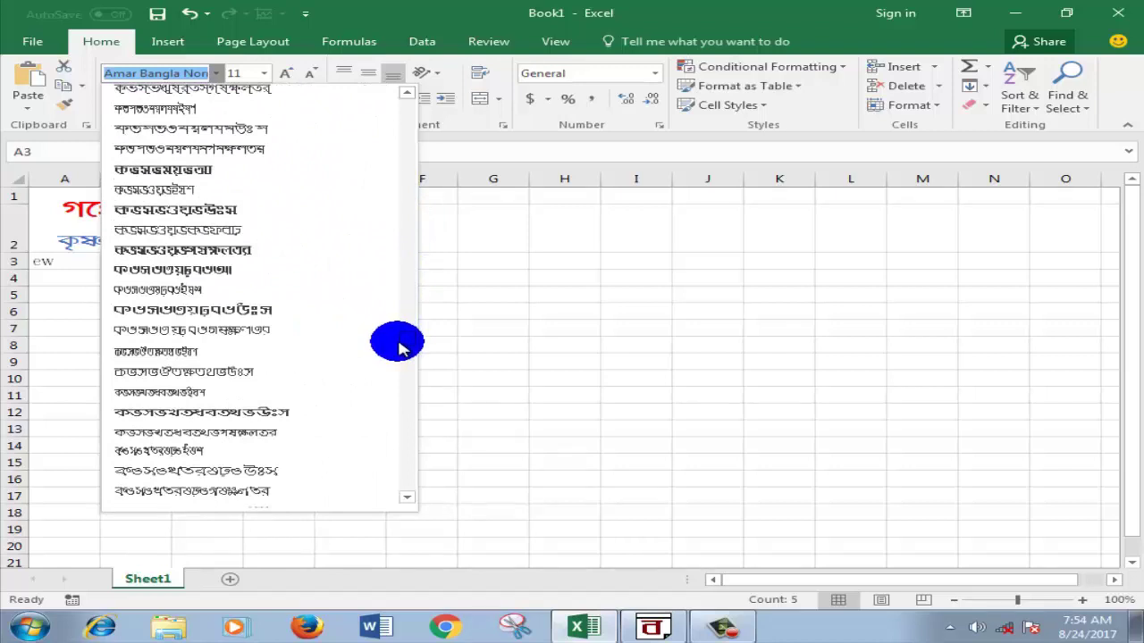
left_click(220, 128)
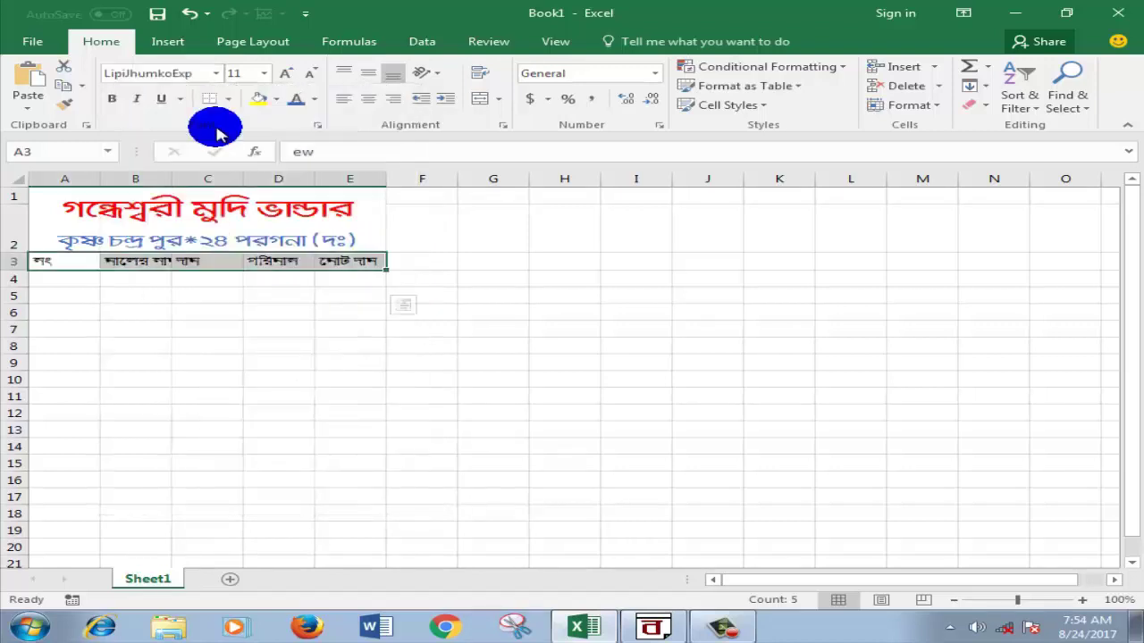
left_click(538, 328)
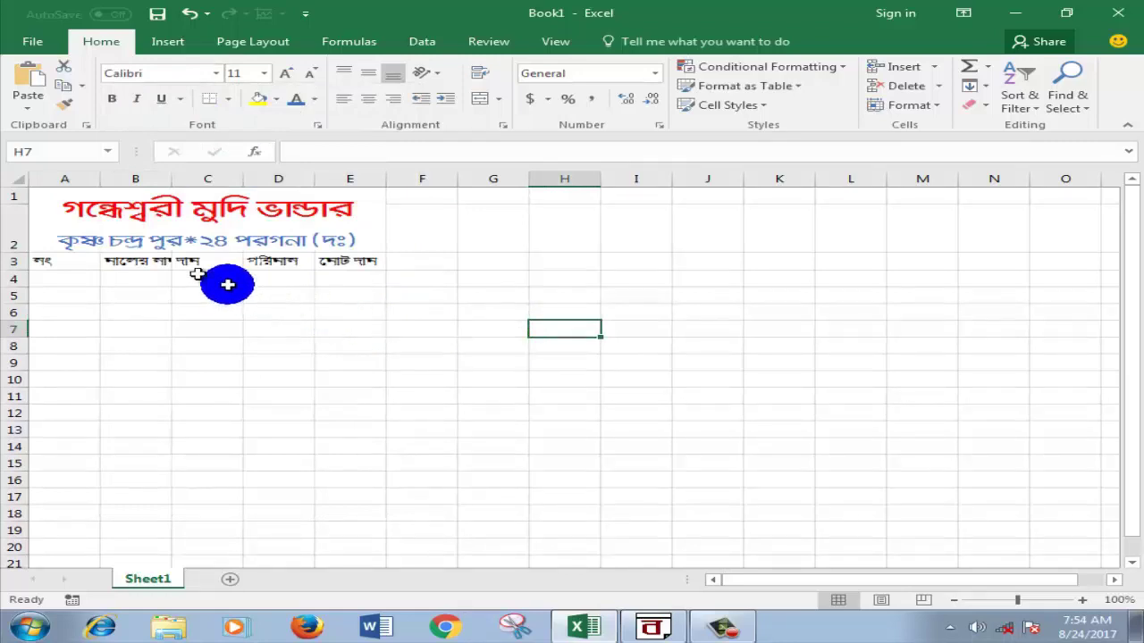
left_click_drag(386, 178, 498, 181)
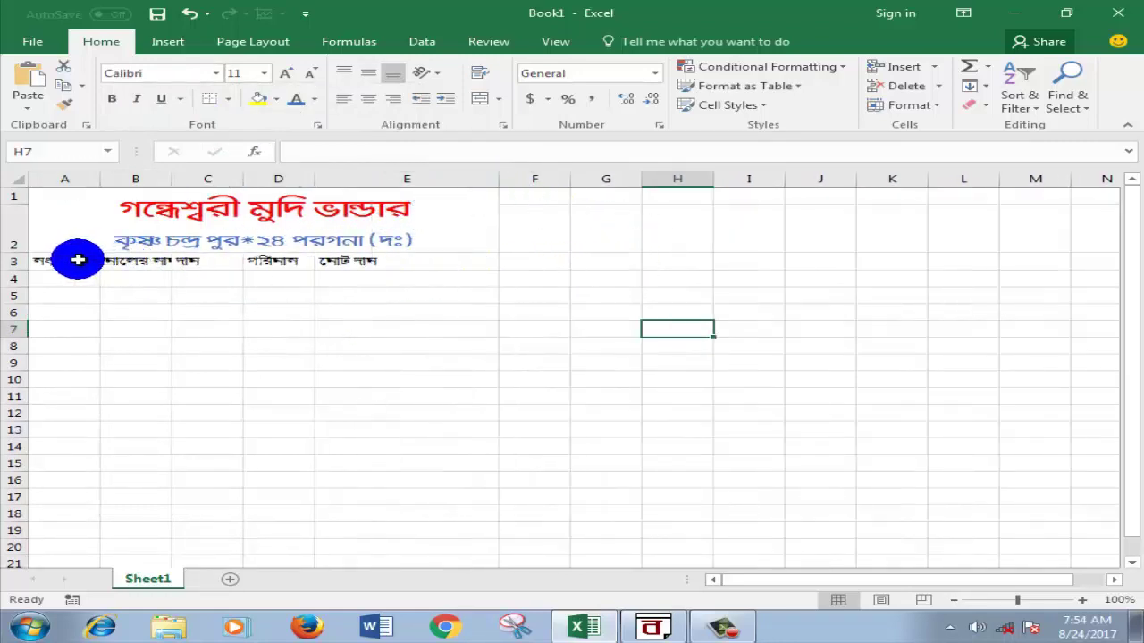
Step: Set the row 3 header font size to 28
left_click_drag(54, 260, 366, 253)
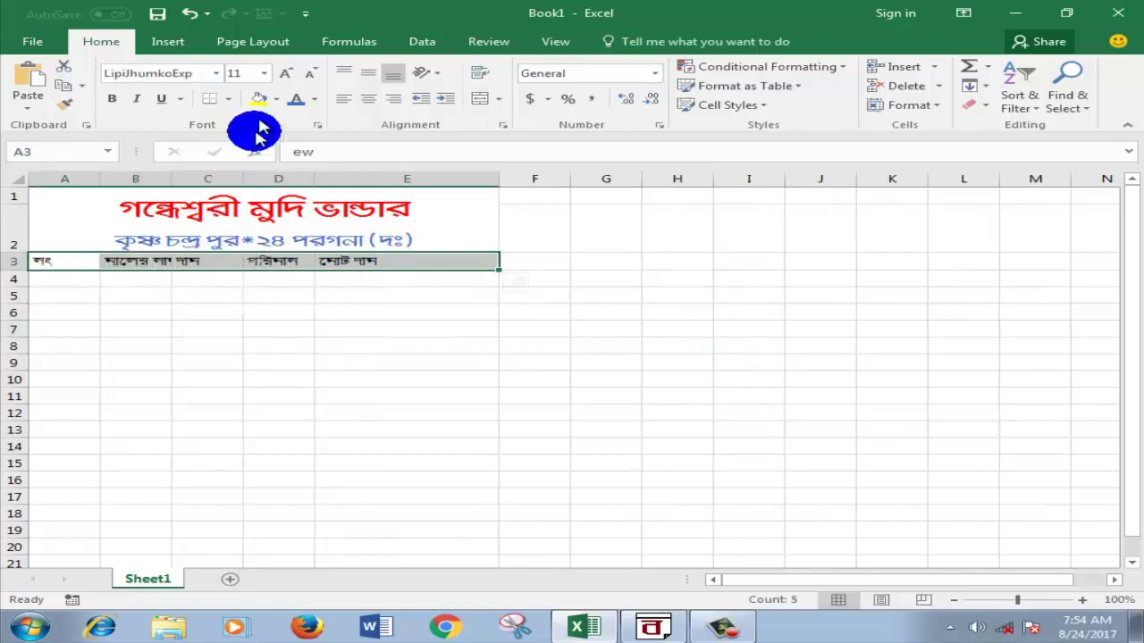
left_click(264, 75)
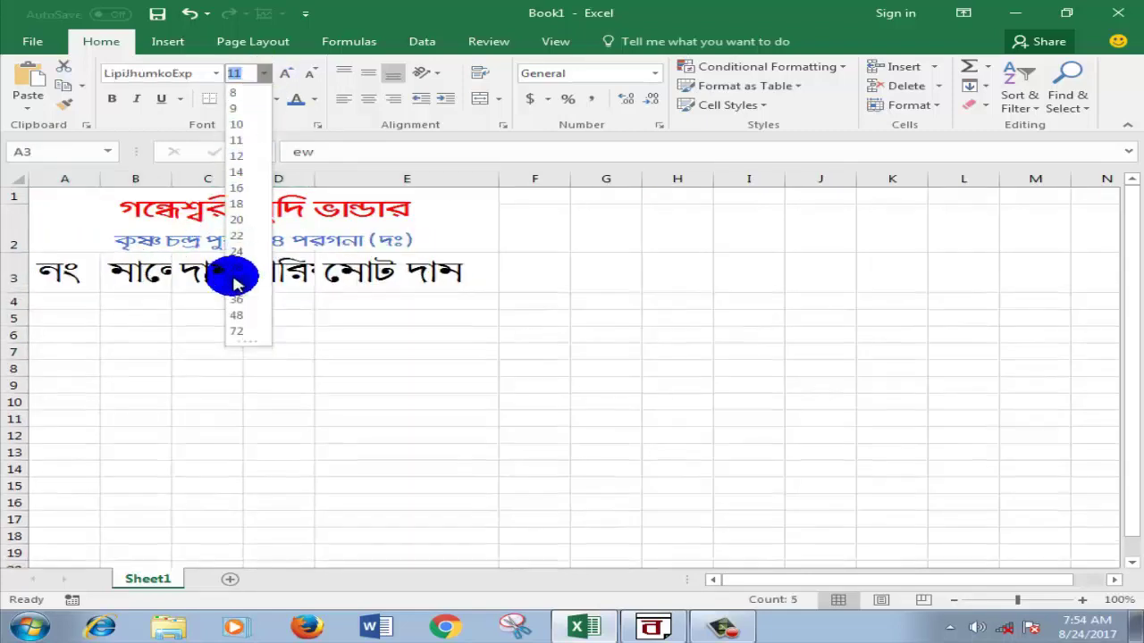
left_click(236, 284)
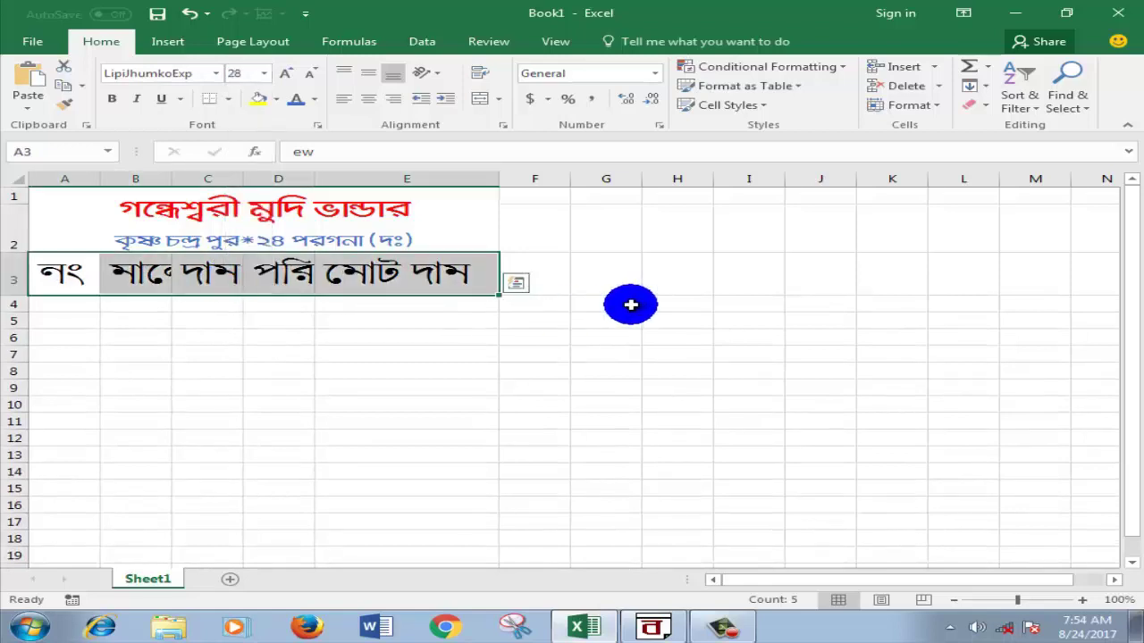
left_click(630, 305)
Step: Widen columns A to D, B to 25.00, so every header shows fully
left_click_drag(311, 176, 369, 176)
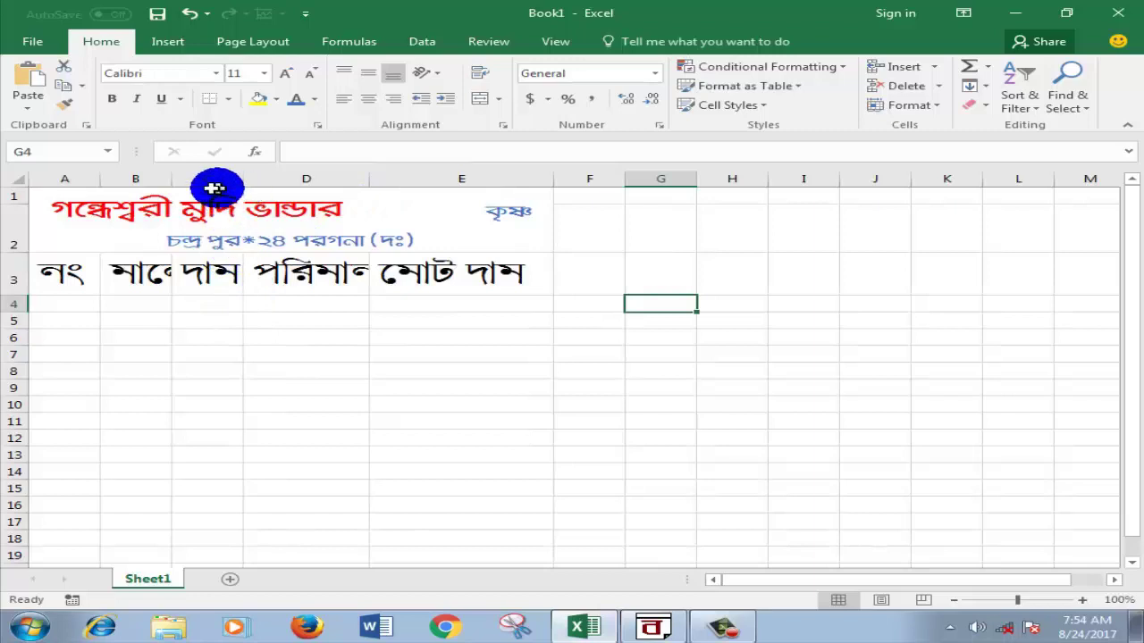
left_click_drag(100, 179, 162, 179)
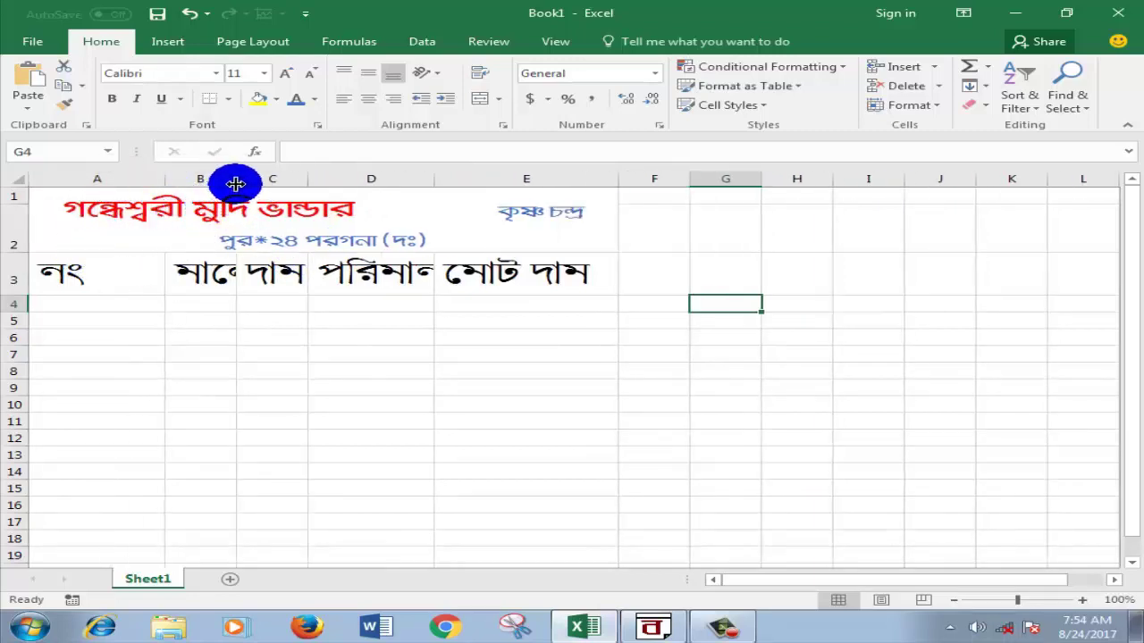
left_click_drag(236, 181, 263, 183)
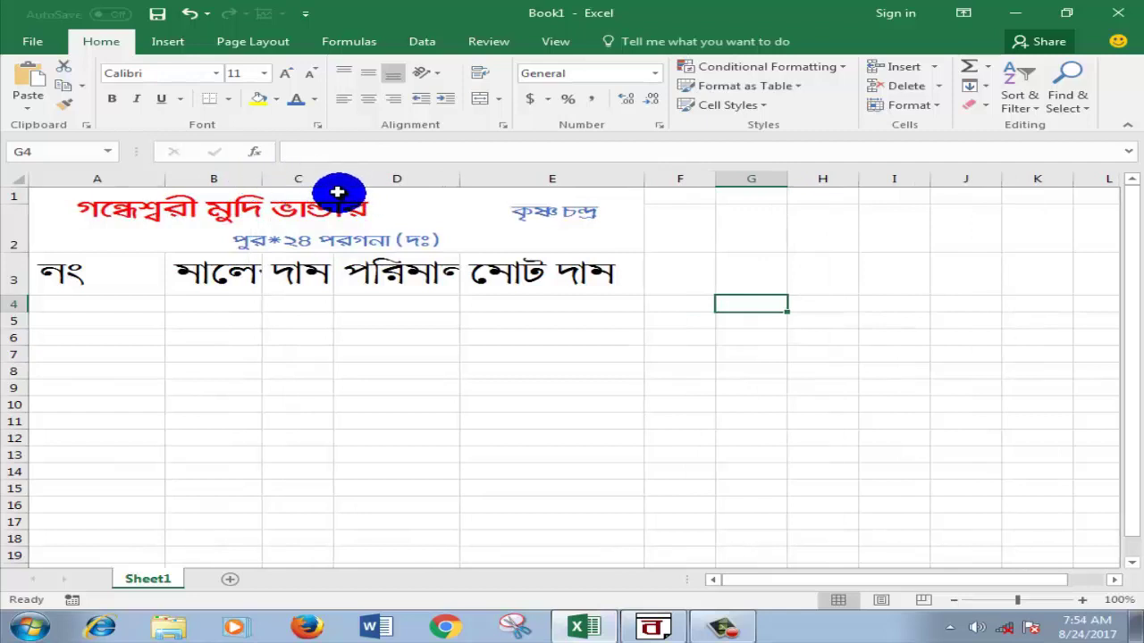
left_click_drag(262, 179, 368, 182)
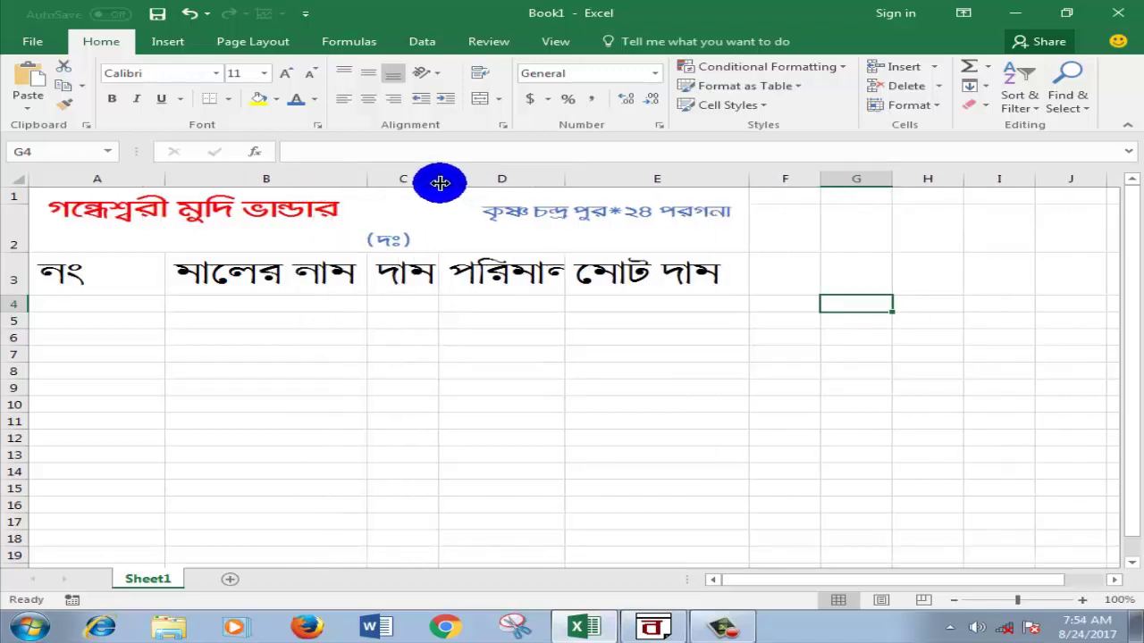
left_click_drag(439, 181, 463, 181)
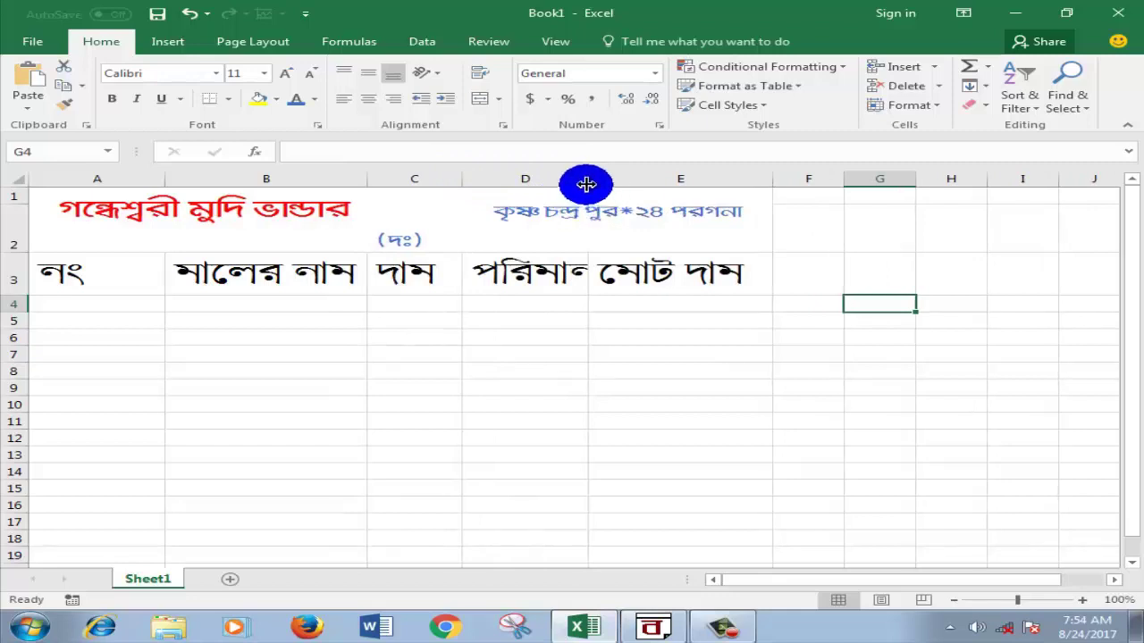
left_click_drag(586, 181, 624, 180)
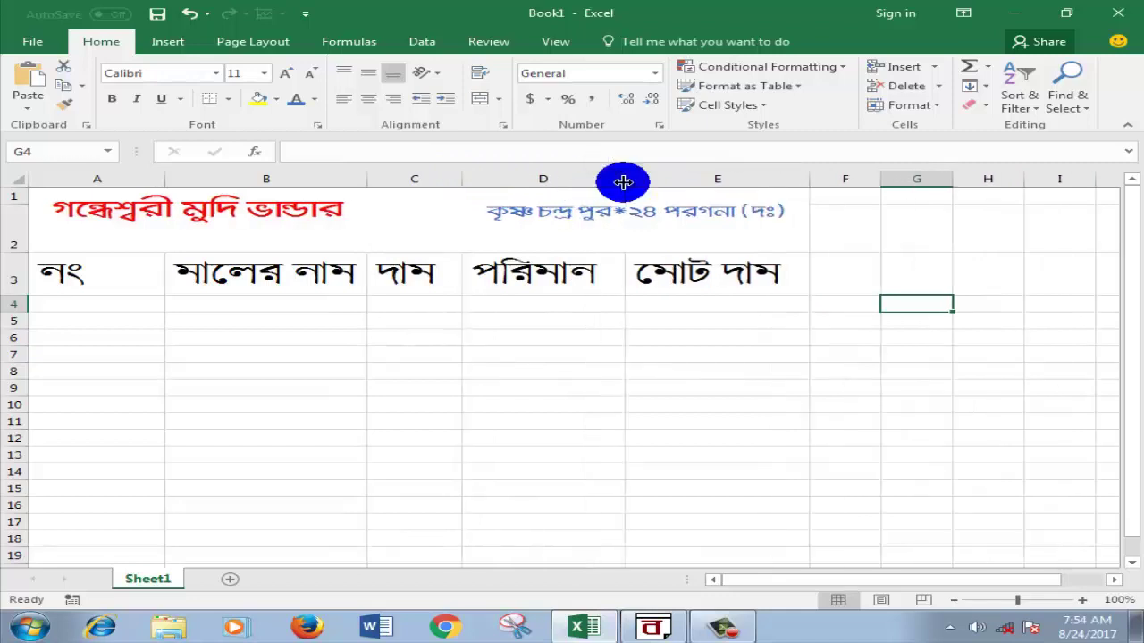
left_click(700, 359)
left_click(917, 351)
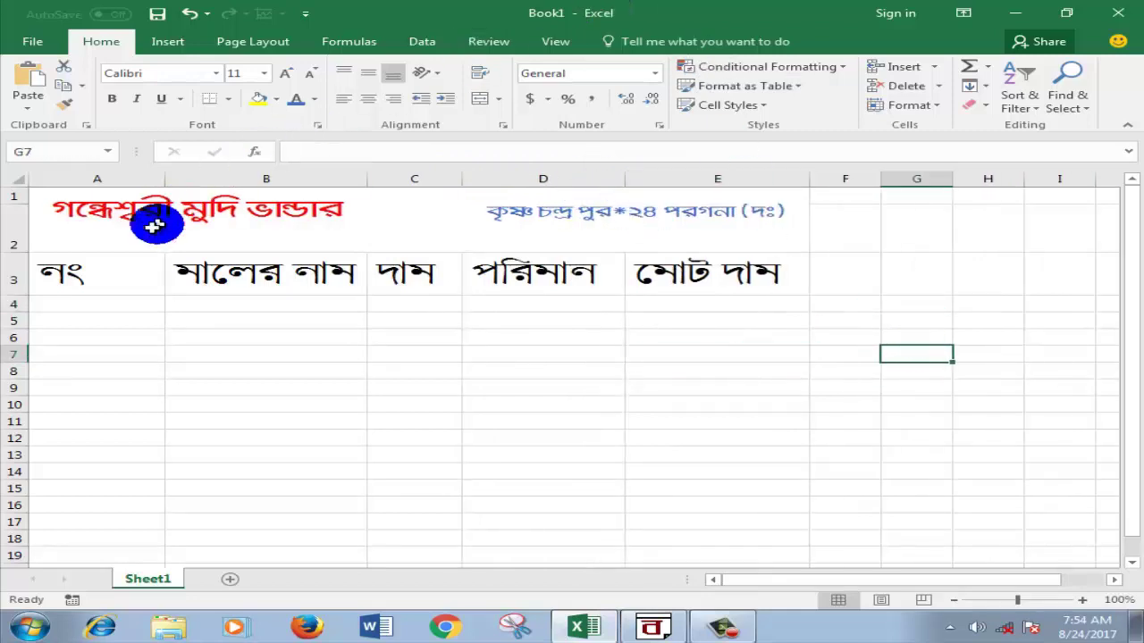
Step: Enlarge the red shop title in A1 to about size 36
left_click(77, 211)
double_click(378, 214)
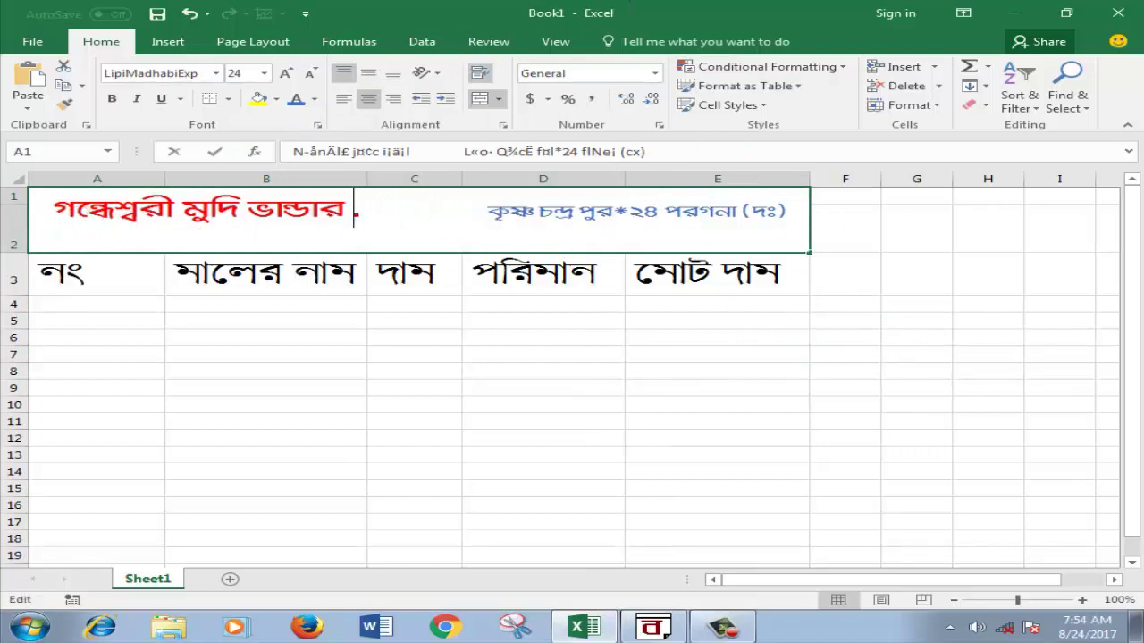
left_click_drag(378, 214, 71, 211)
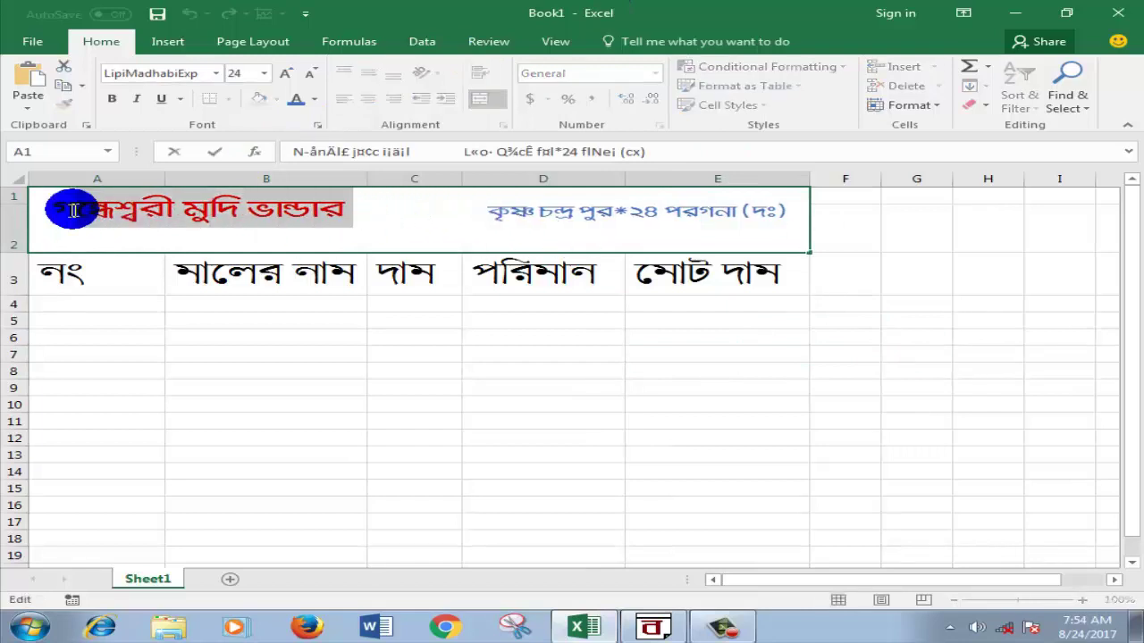
left_click(266, 74)
left_click_drag(242, 239, 245, 314)
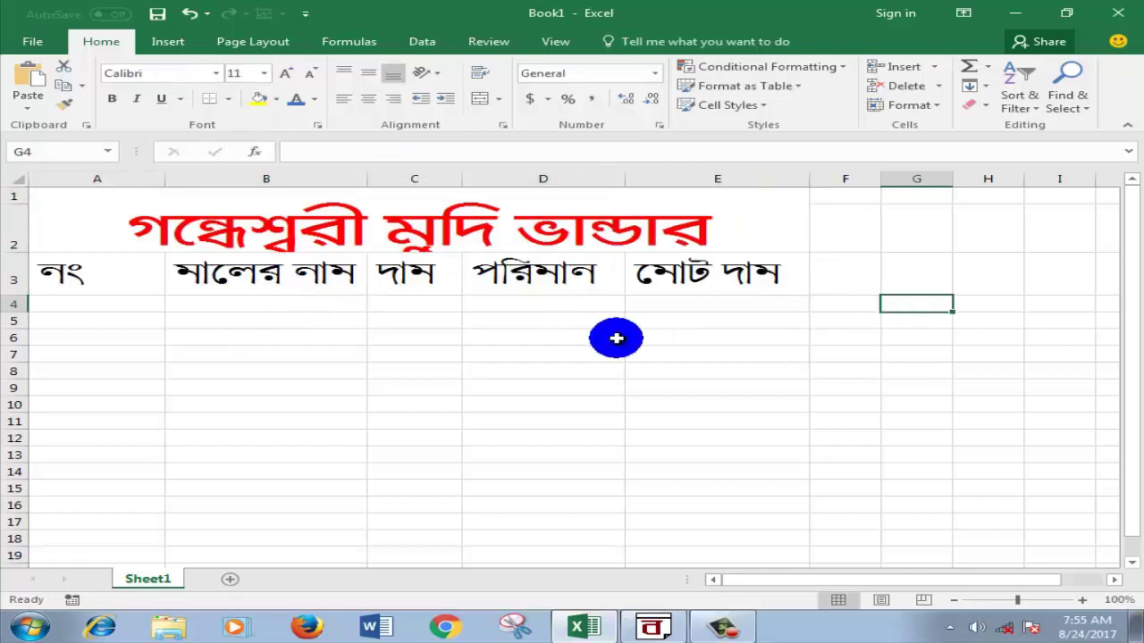
left_click(971, 246)
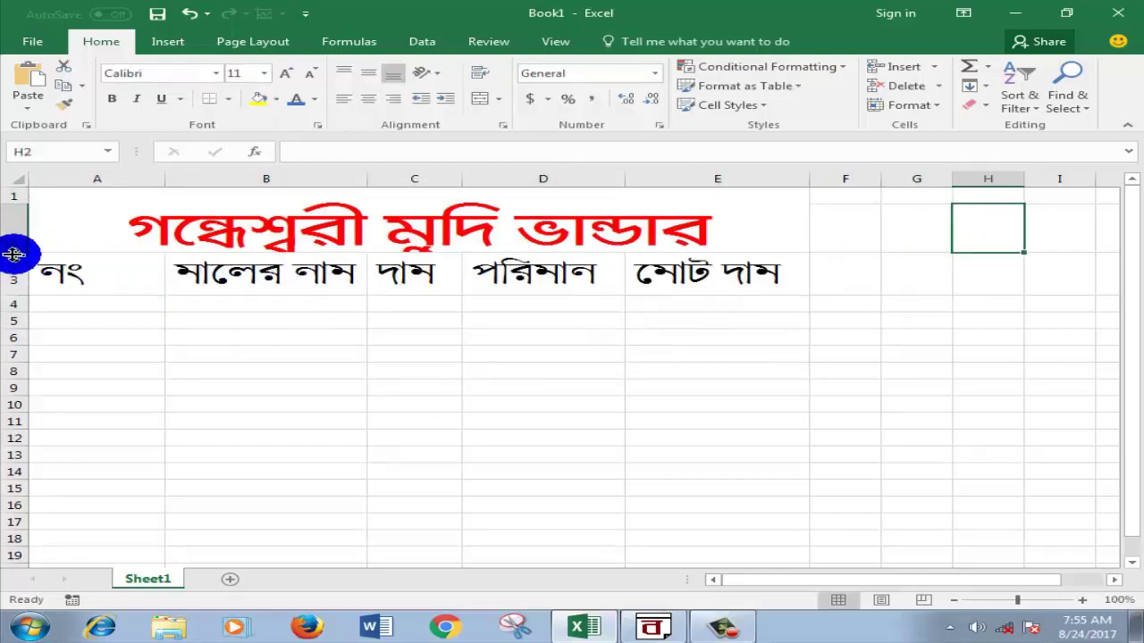
Step: Make row 2 taller so the blue address line shows
left_click_drag(14, 254, 12, 307)
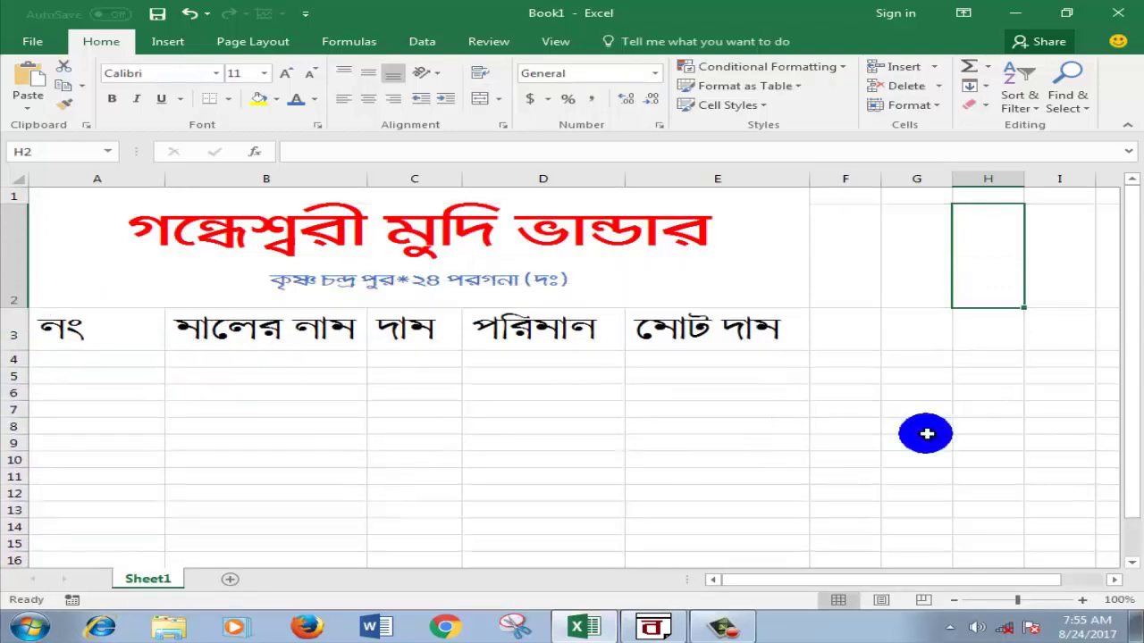
left_click(943, 425)
left_click(946, 422)
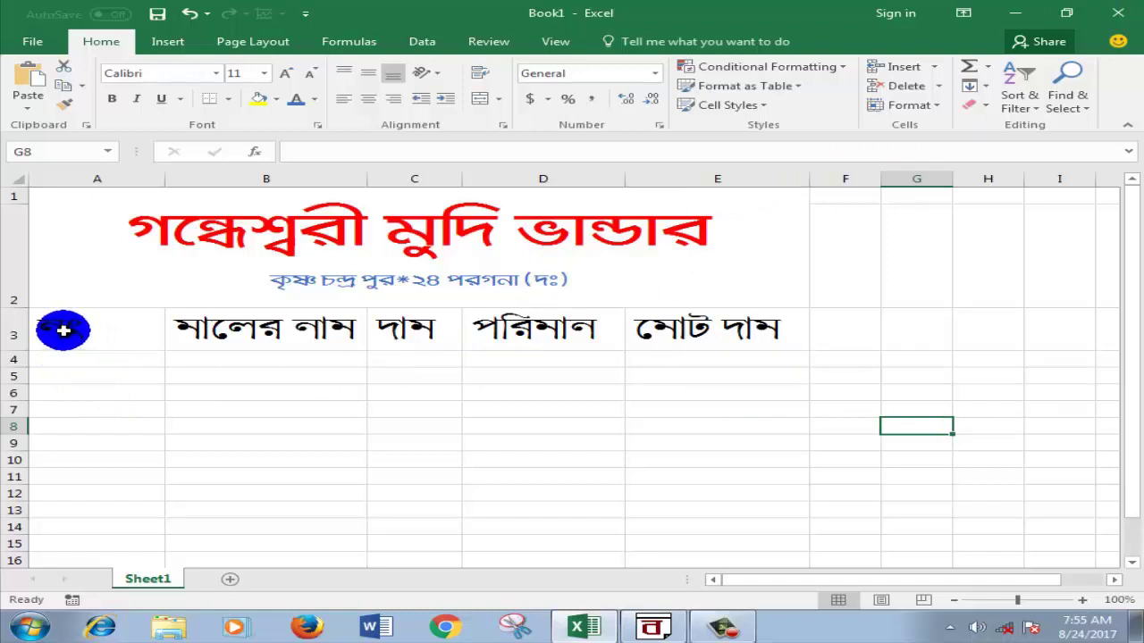
Step: Centre the five row 3 headers A3:E3 in their cells
left_click_drag(64, 327, 679, 330)
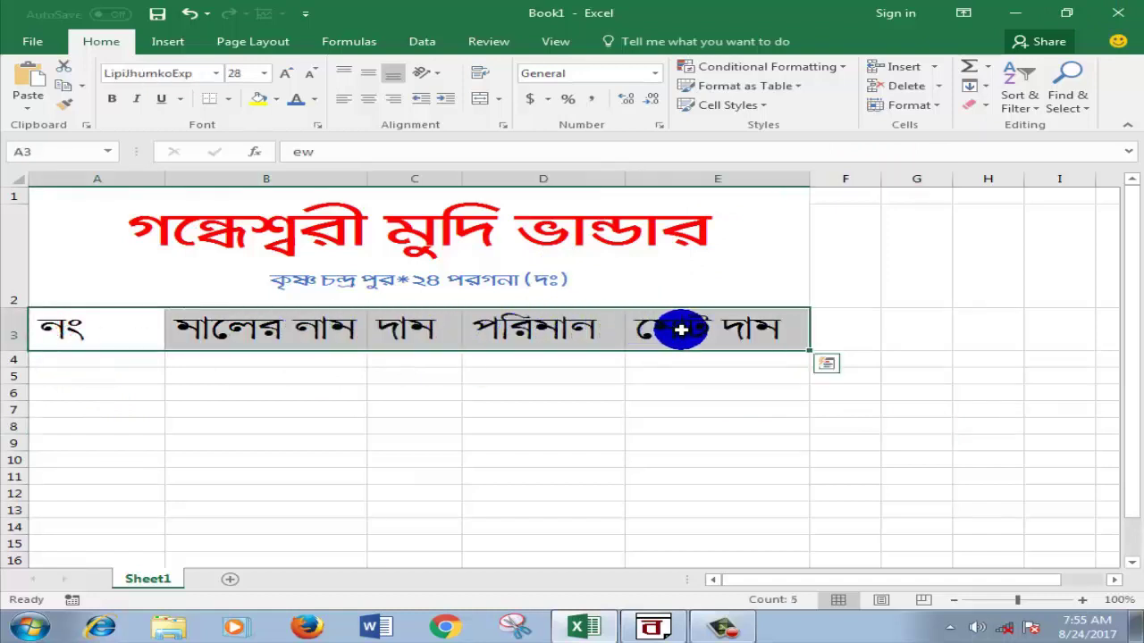
left_click(367, 99)
left_click(555, 429)
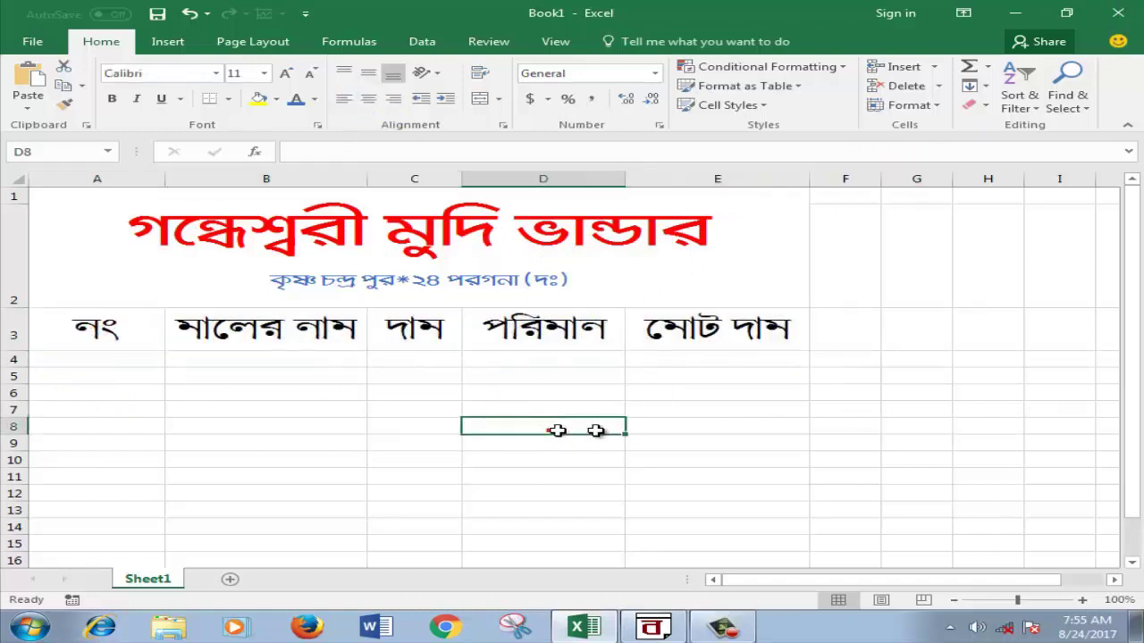
left_click(883, 361)
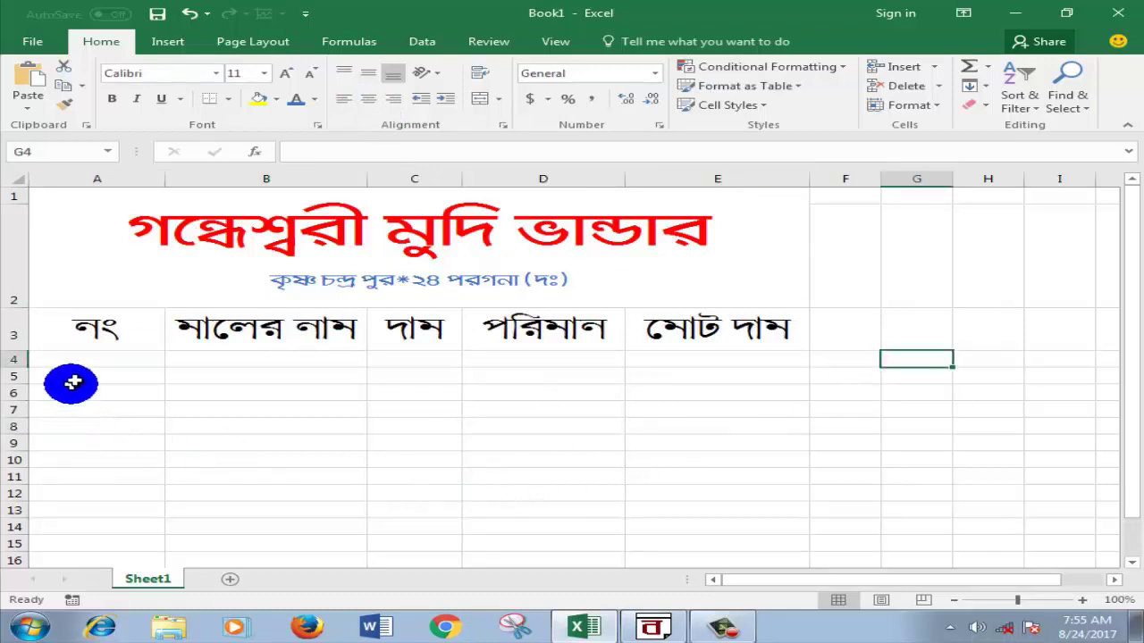
Step: Delete the old header line in the BanglaWord document
left_click(657, 624)
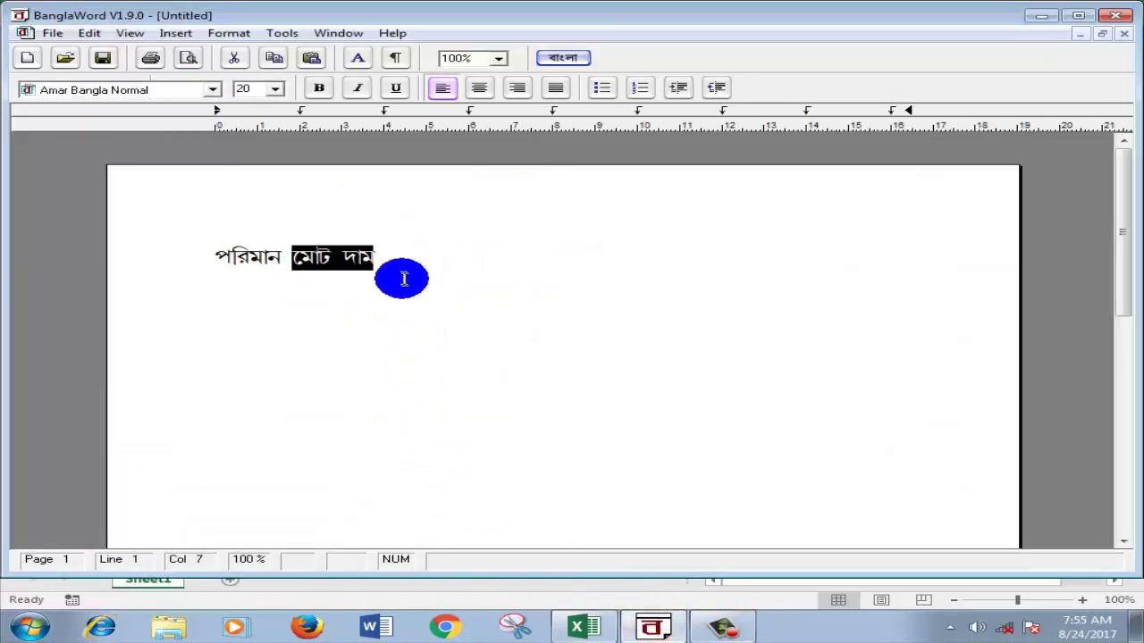
left_click_drag(400, 264, 210, 261)
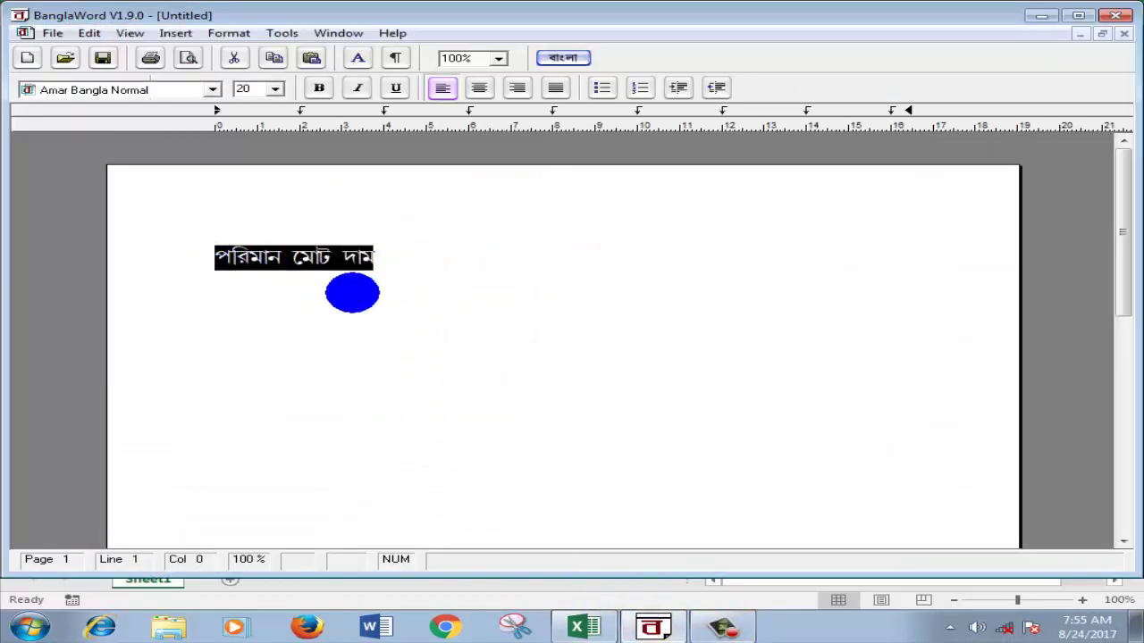
key("Delete")
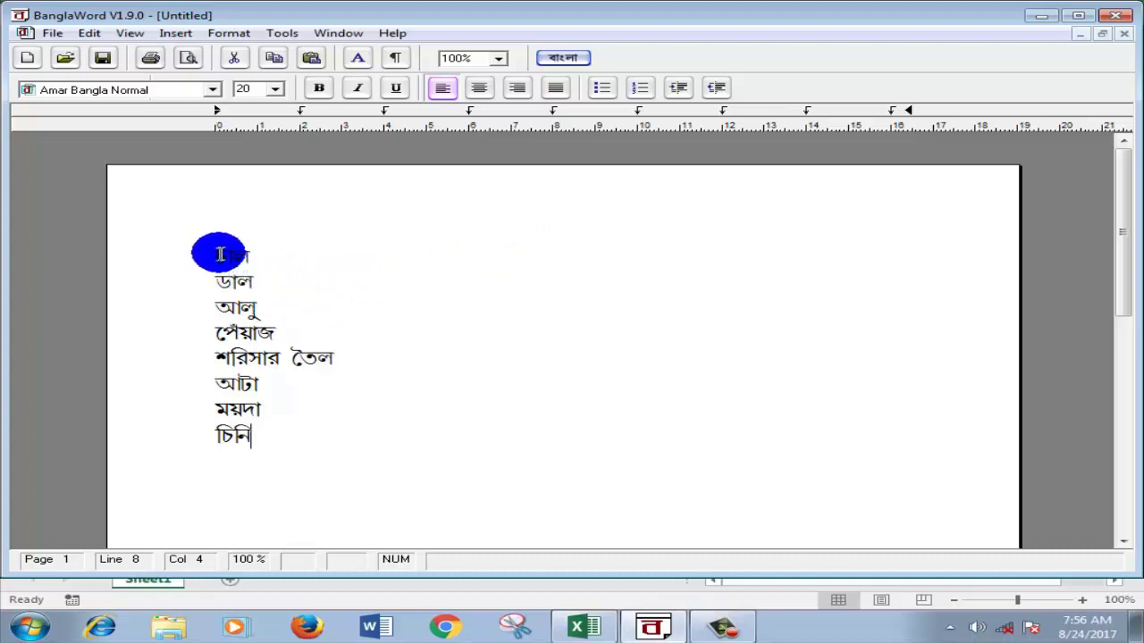
Step: Copy the first item চাল from the eight-item list and switch to Excel
left_click_drag(220, 254, 268, 435)
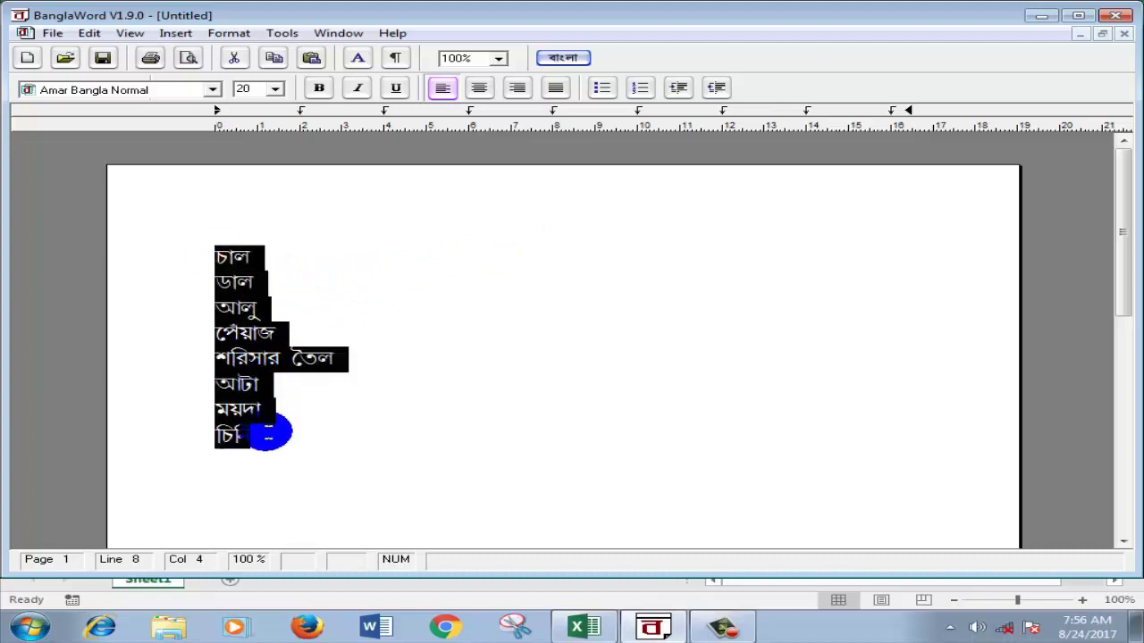
left_click(374, 406)
left_click(257, 252)
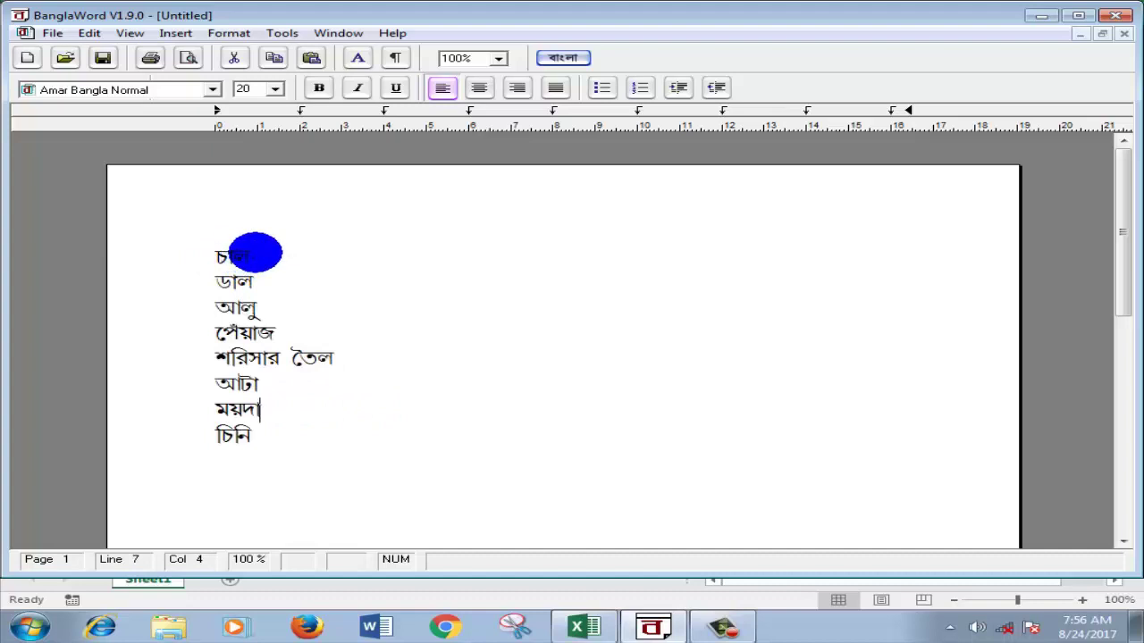
left_click_drag(256, 254, 211, 253)
right_click(235, 252)
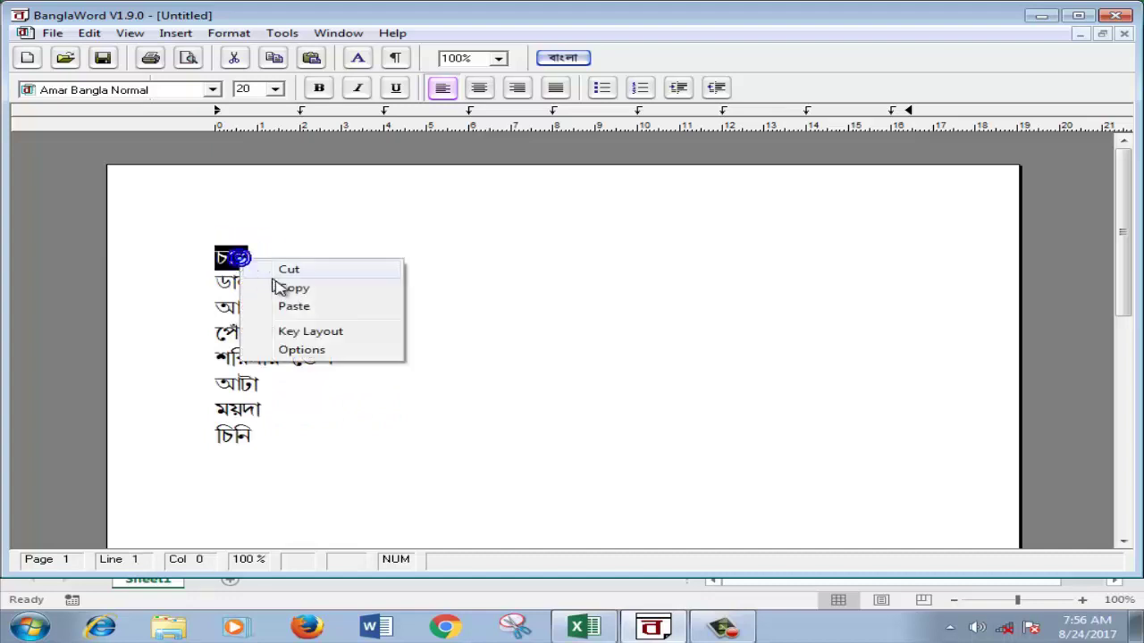
left_click(284, 288)
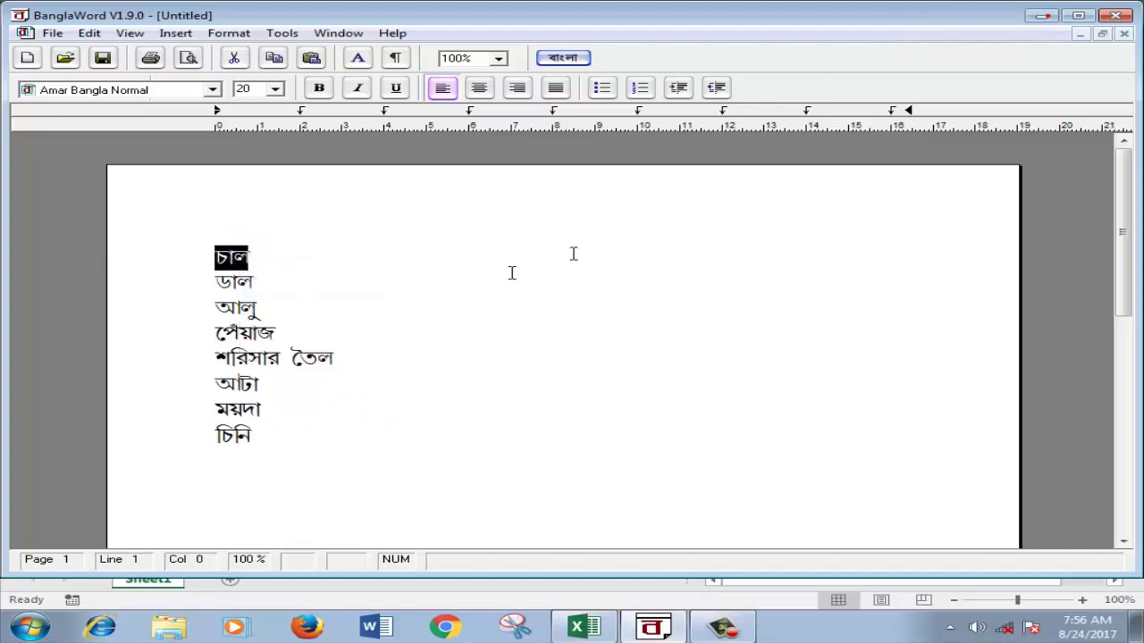
key("alt+Tab")
Step: Copy ডাল from BanglaWord and paste it into cell B5
left_click(259, 358)
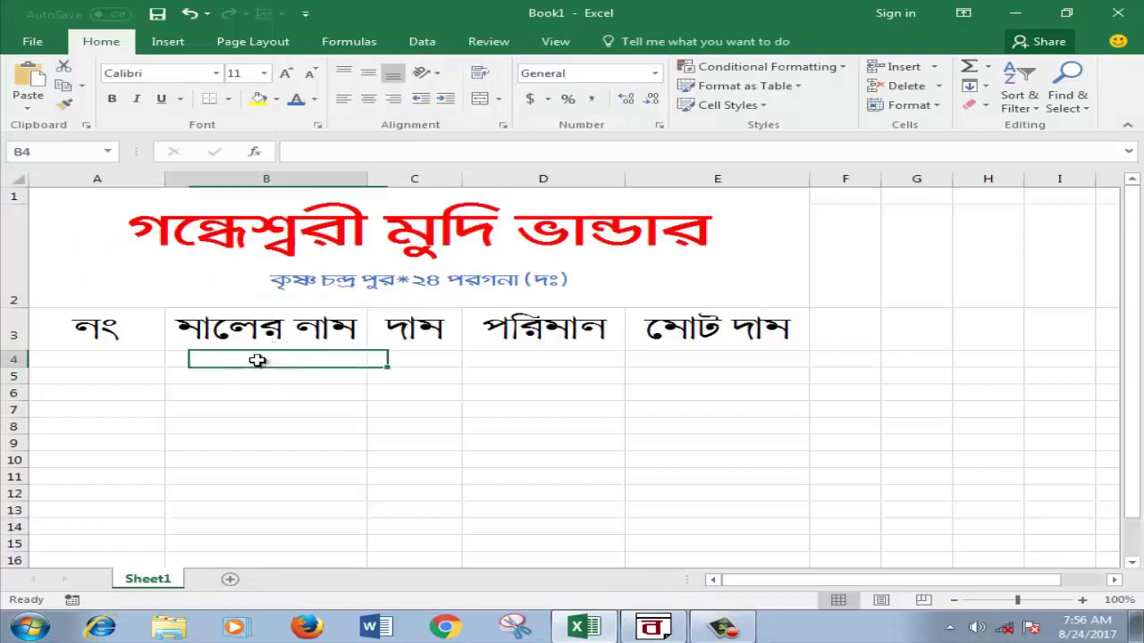
left_click(216, 379)
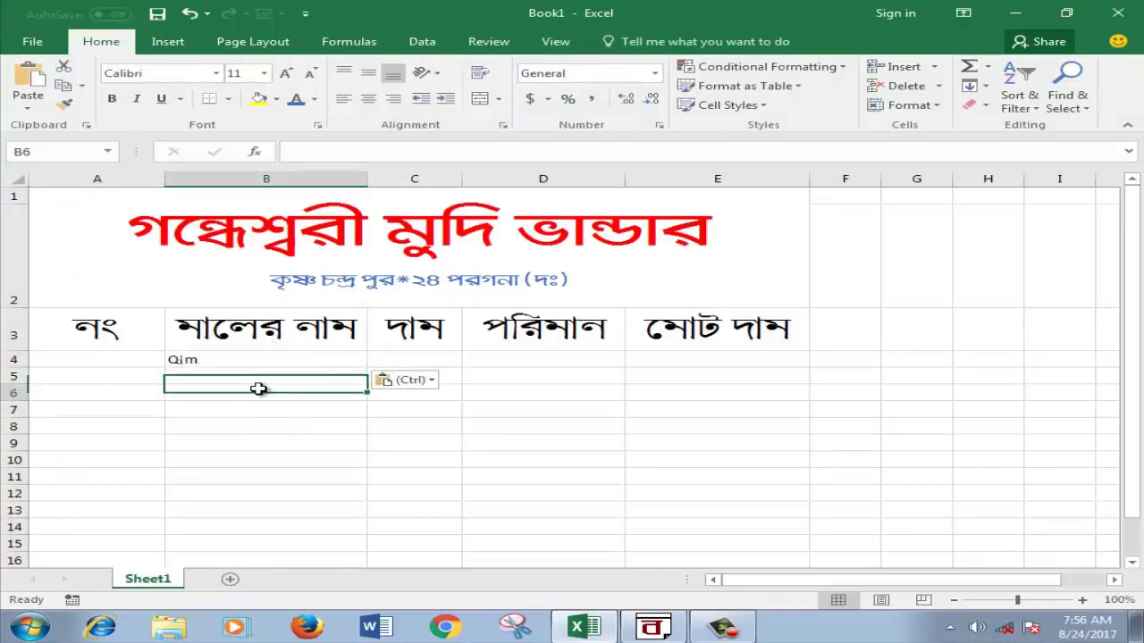
left_click(225, 376)
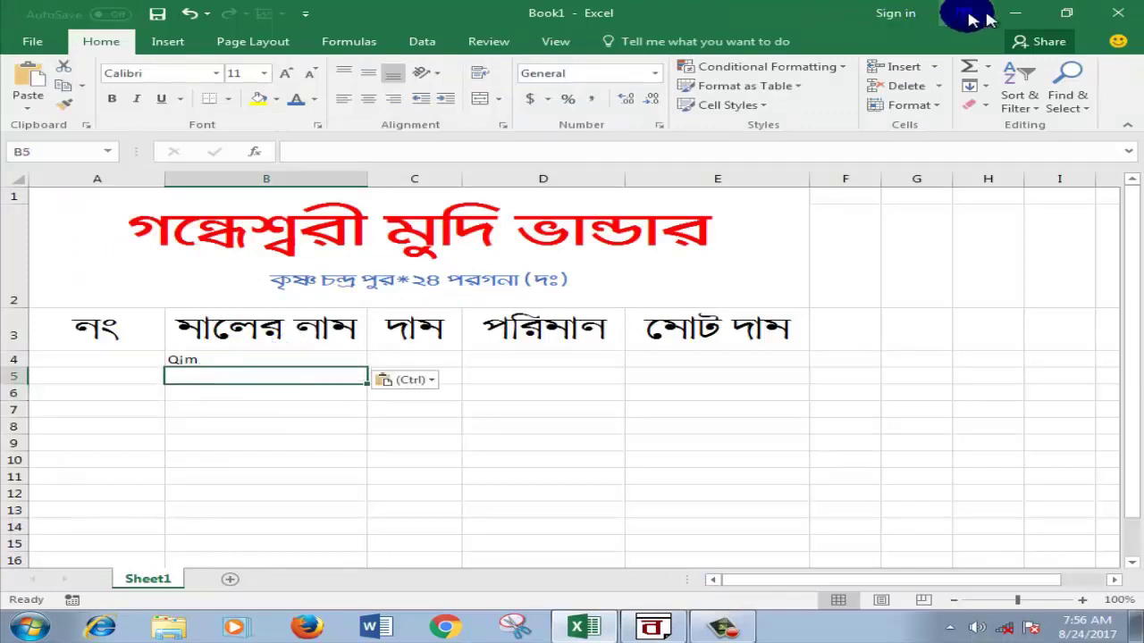
left_click(1015, 12)
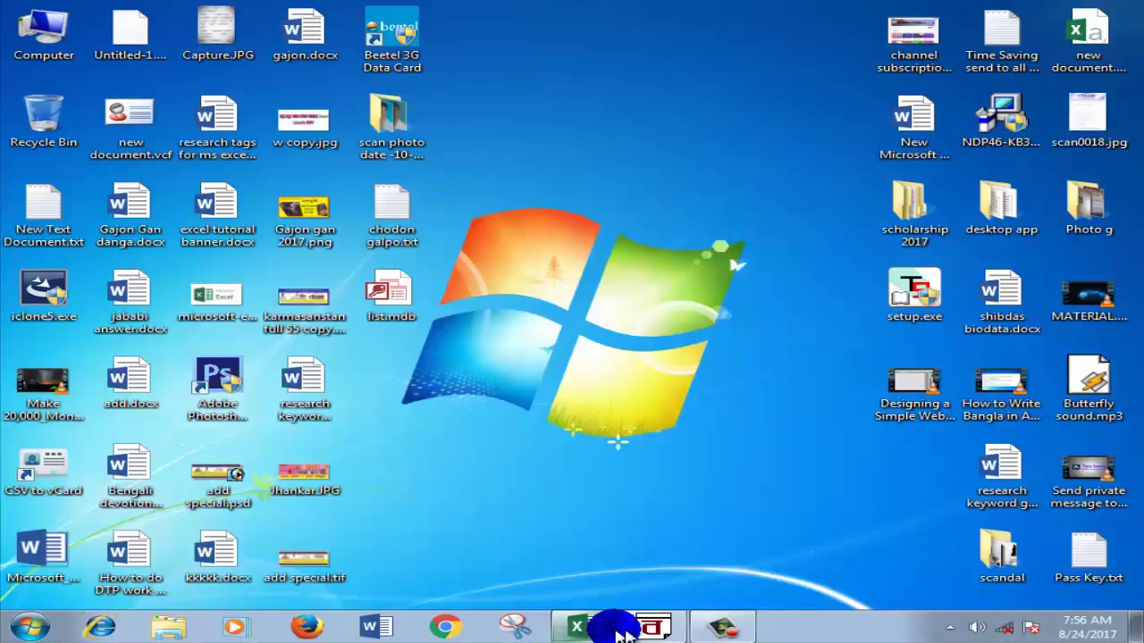
left_click(652, 627)
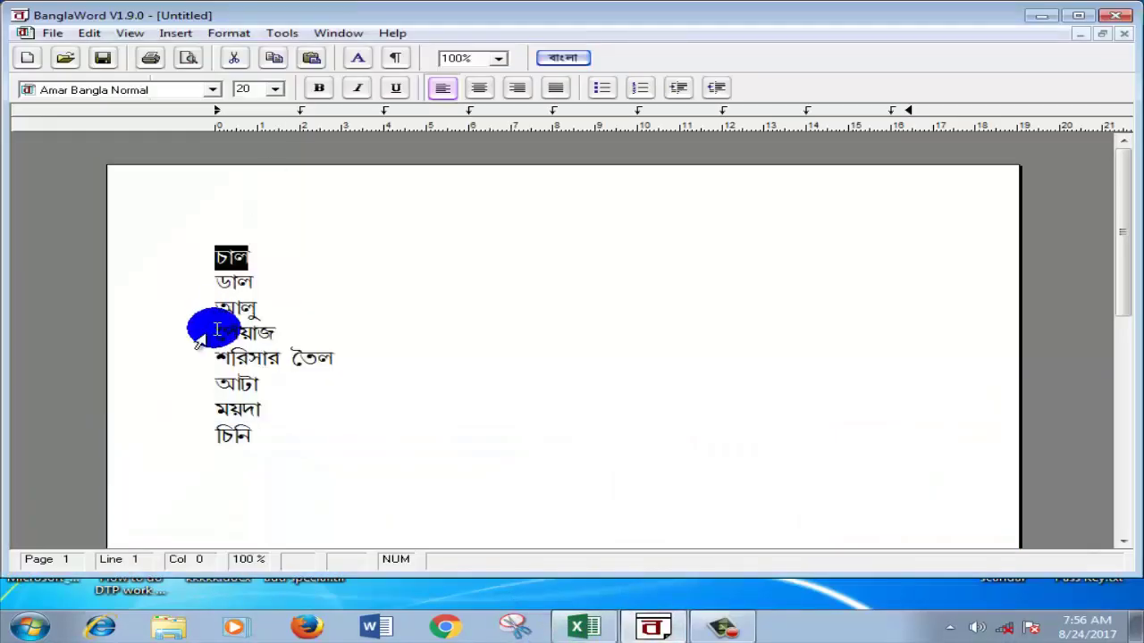
left_click(215, 283)
left_click_drag(216, 282, 249, 282)
right_click(237, 288)
left_click(272, 311)
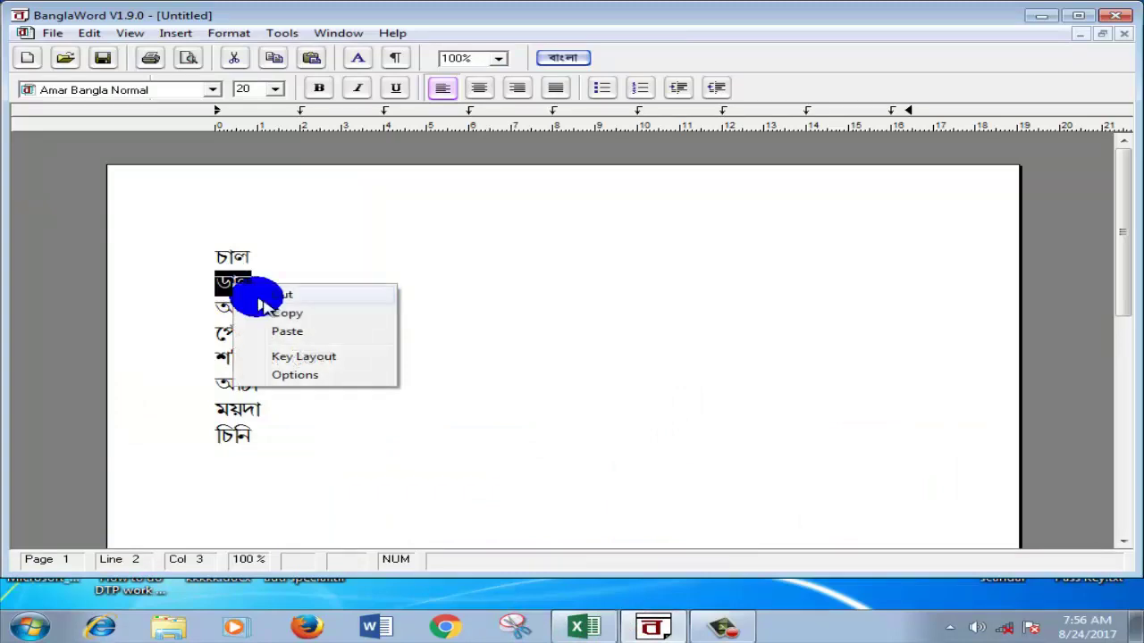
left_click(1039, 18)
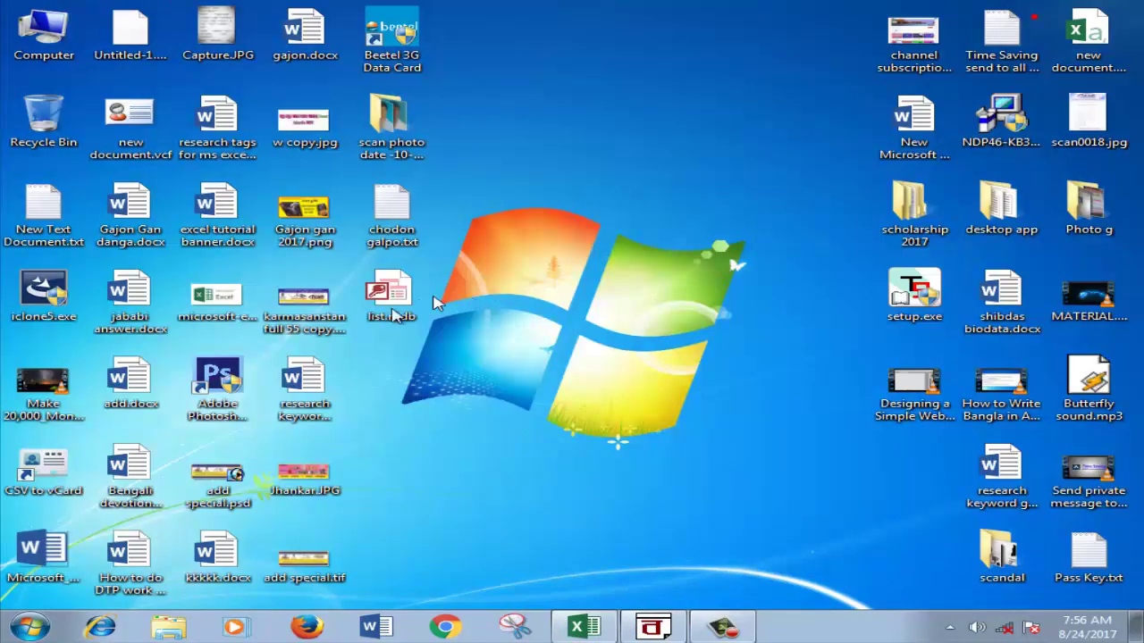
left_click(580, 627)
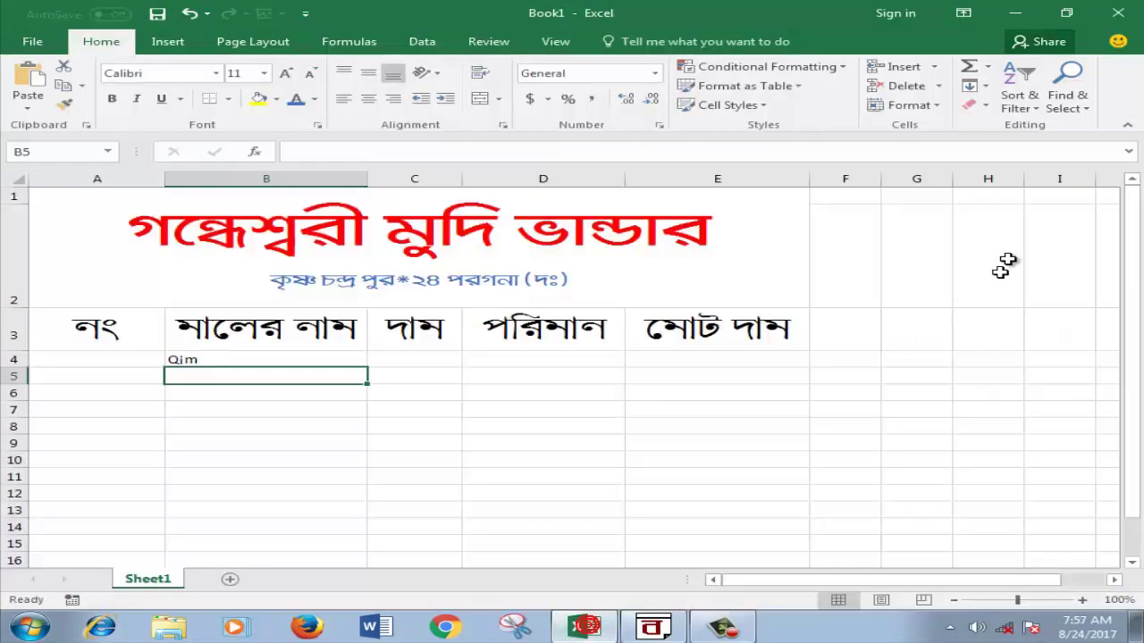
right_click(239, 376)
left_click(286, 445)
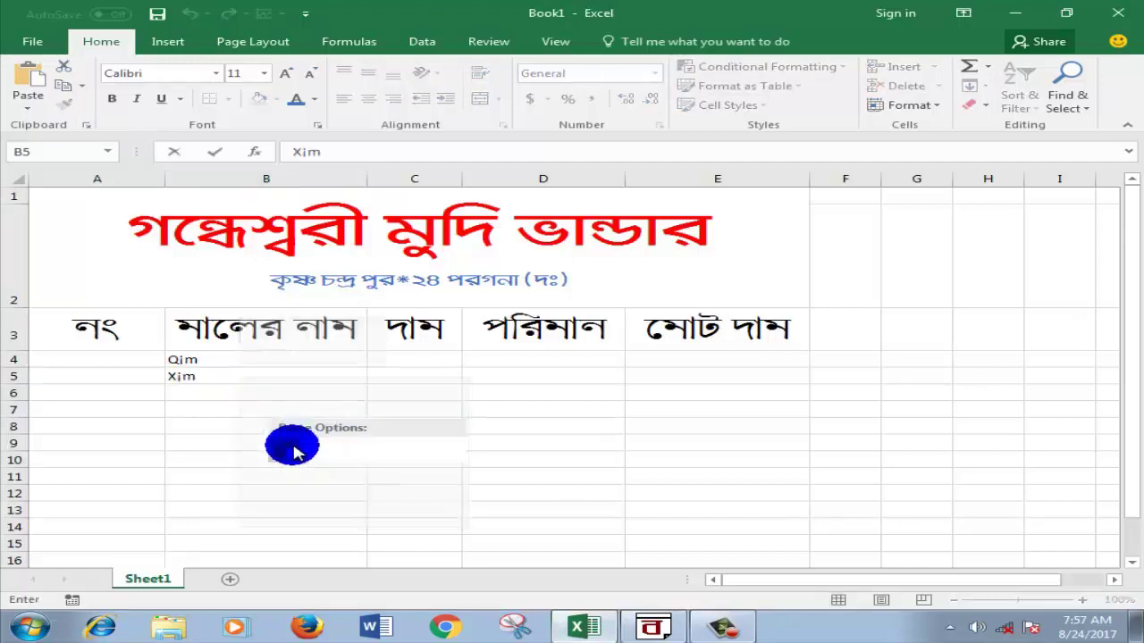
left_click(217, 392)
Step: Copy আলু from BanglaWord and paste it into cell B6
left_click(653, 627)
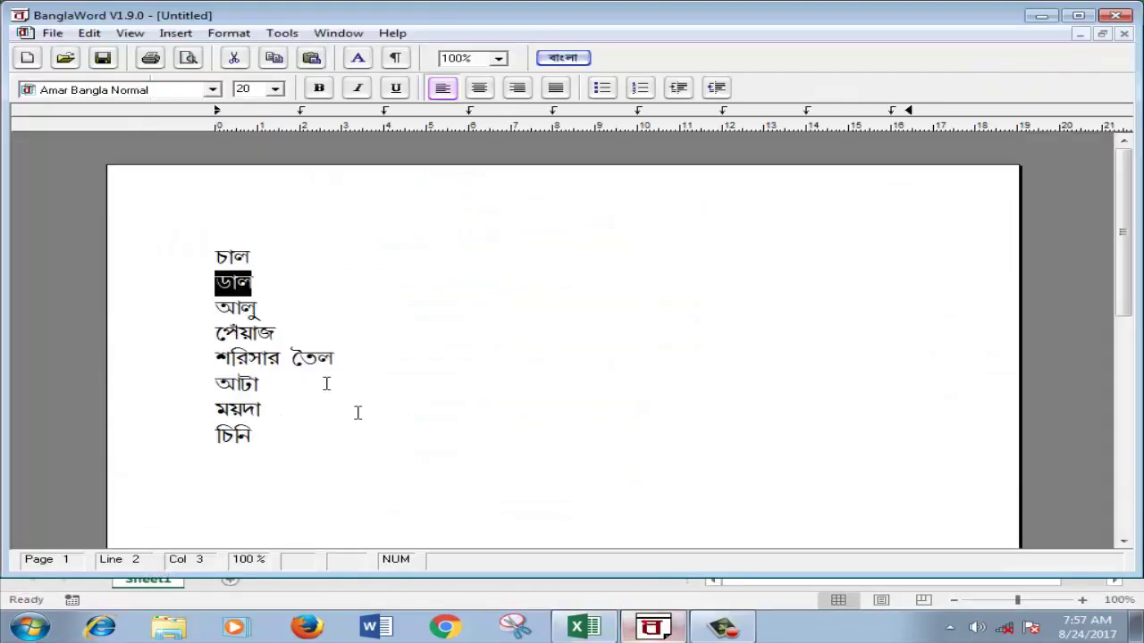
double_click(217, 307)
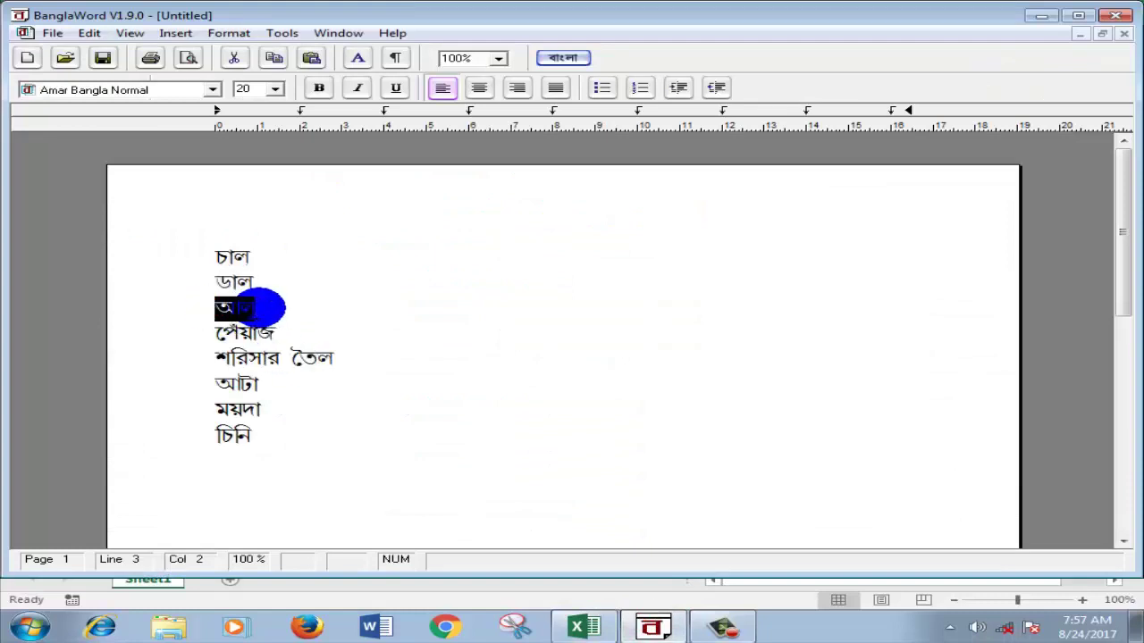
right_click(250, 307)
left_click(288, 338)
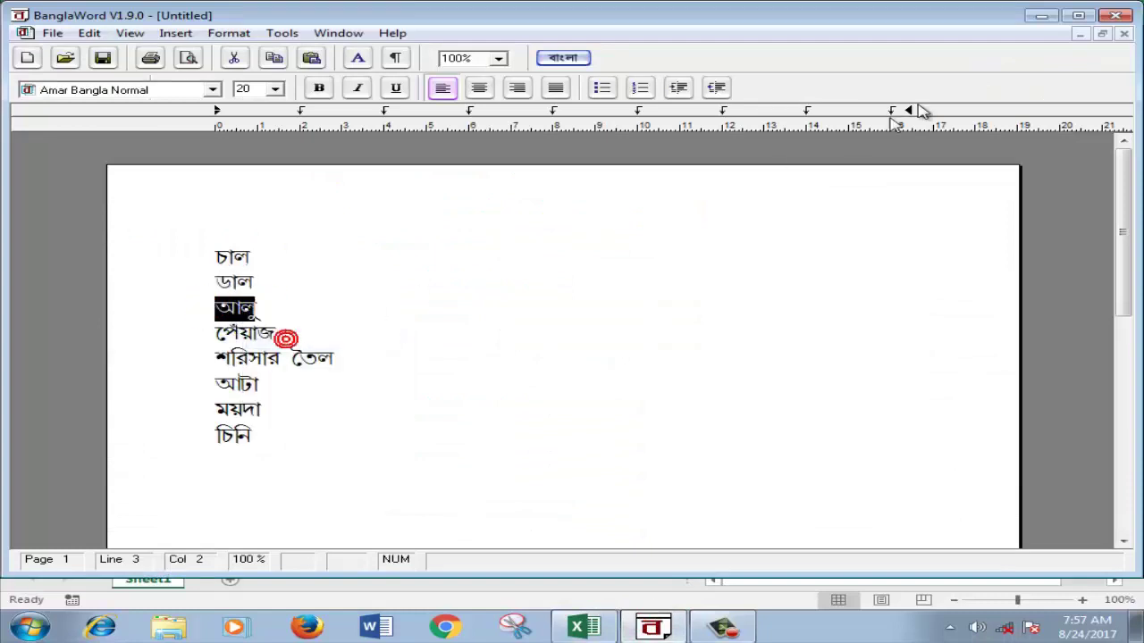
left_click(1039, 16)
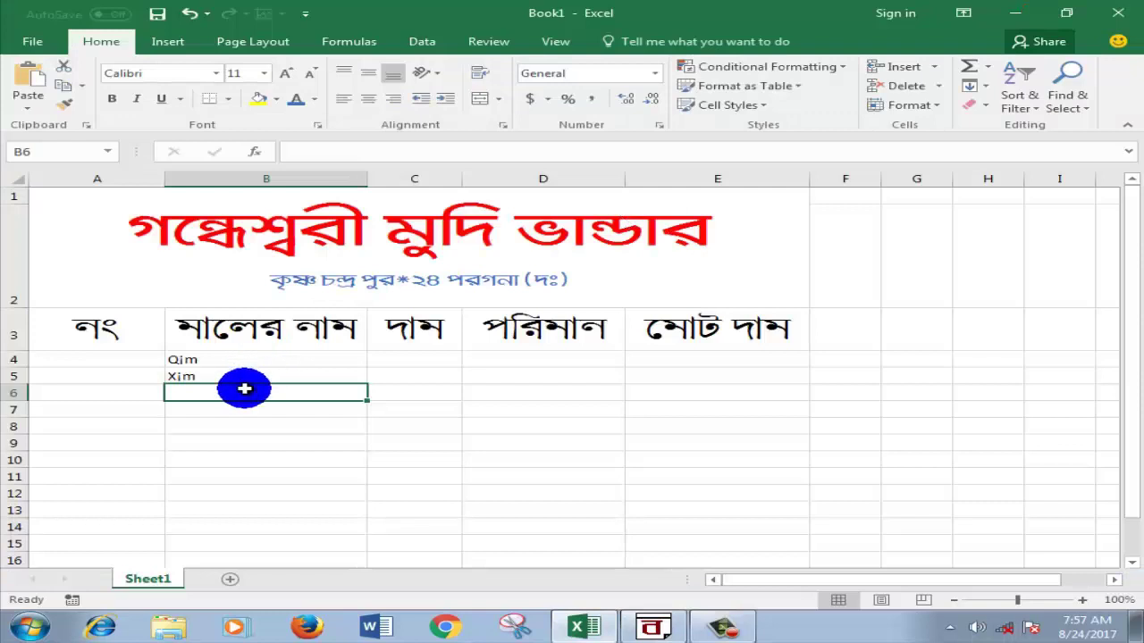
double_click(243, 389)
right_click(242, 387)
left_click(294, 464)
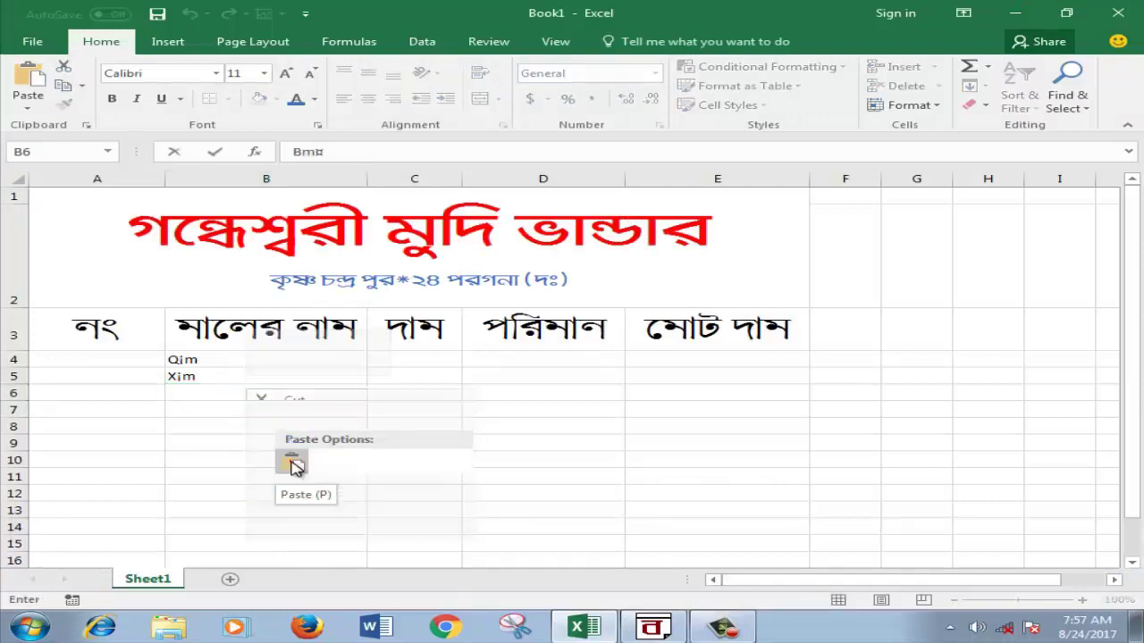
left_click(204, 408)
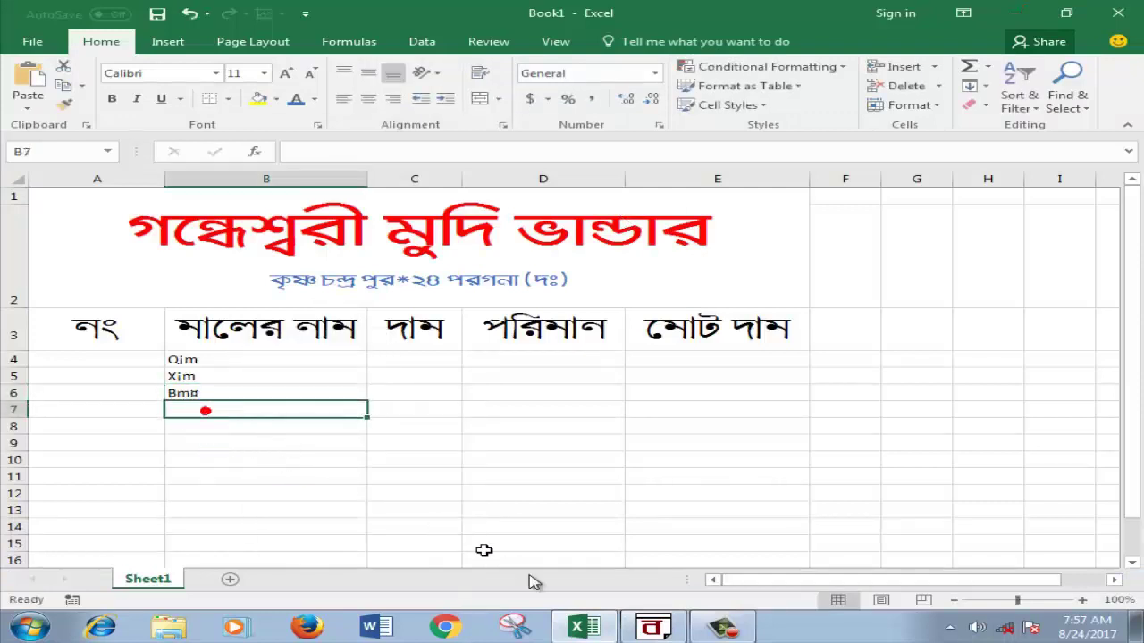
Step: Copy পেঁয়াজ from BanglaWord and paste it into cell B7
left_click(650, 628)
left_click(217, 334)
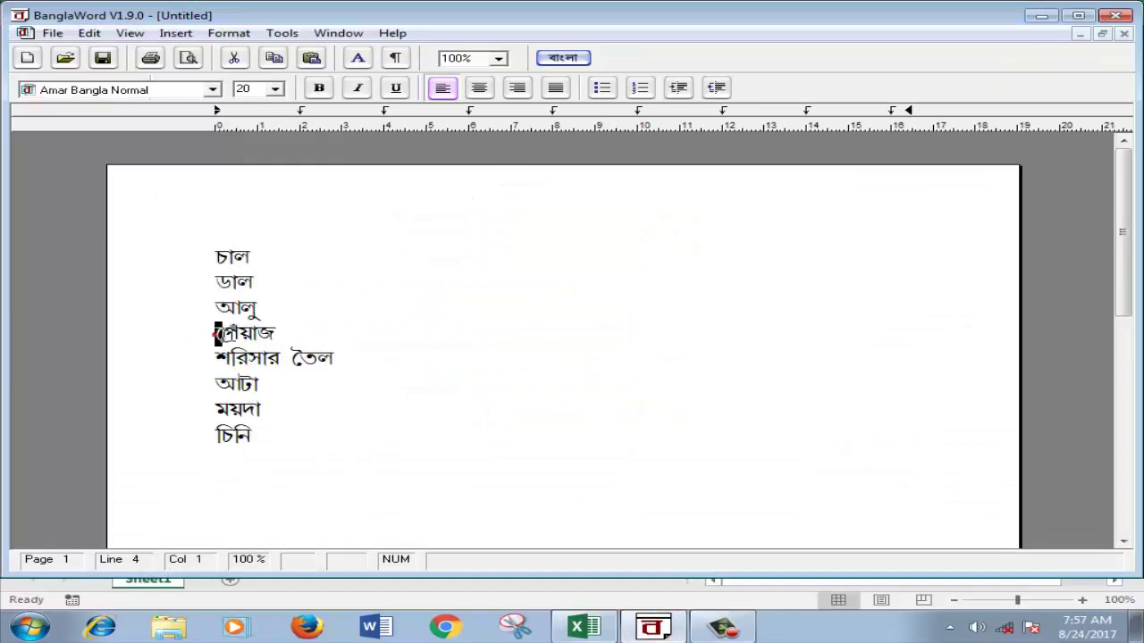
left_click_drag(217, 334, 268, 331)
right_click(258, 336)
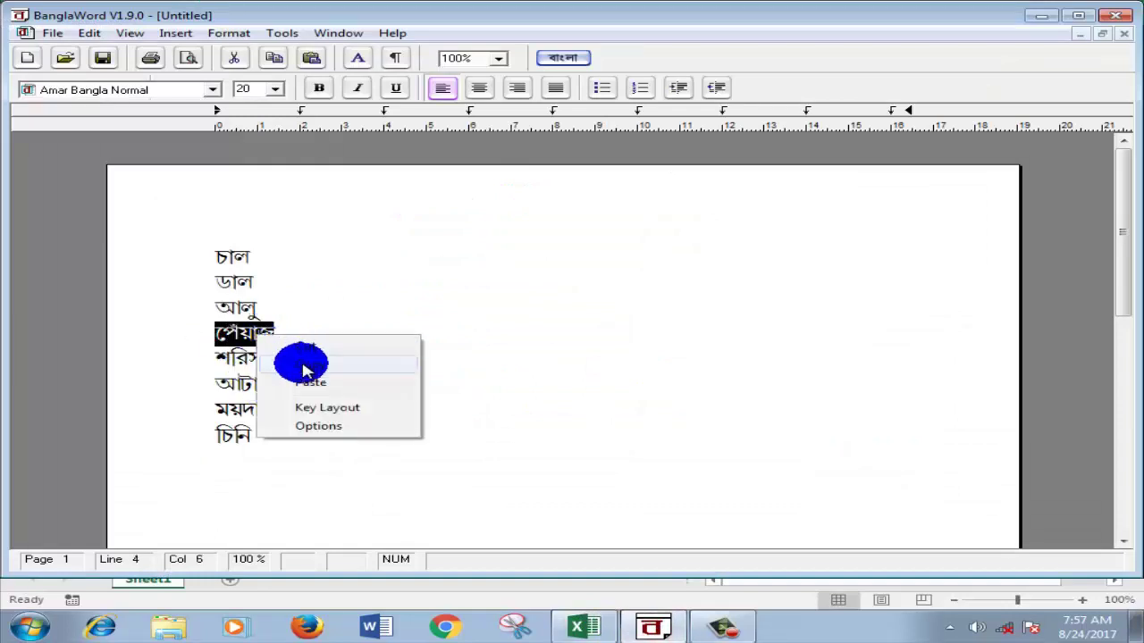
left_click(303, 364)
left_click(1042, 16)
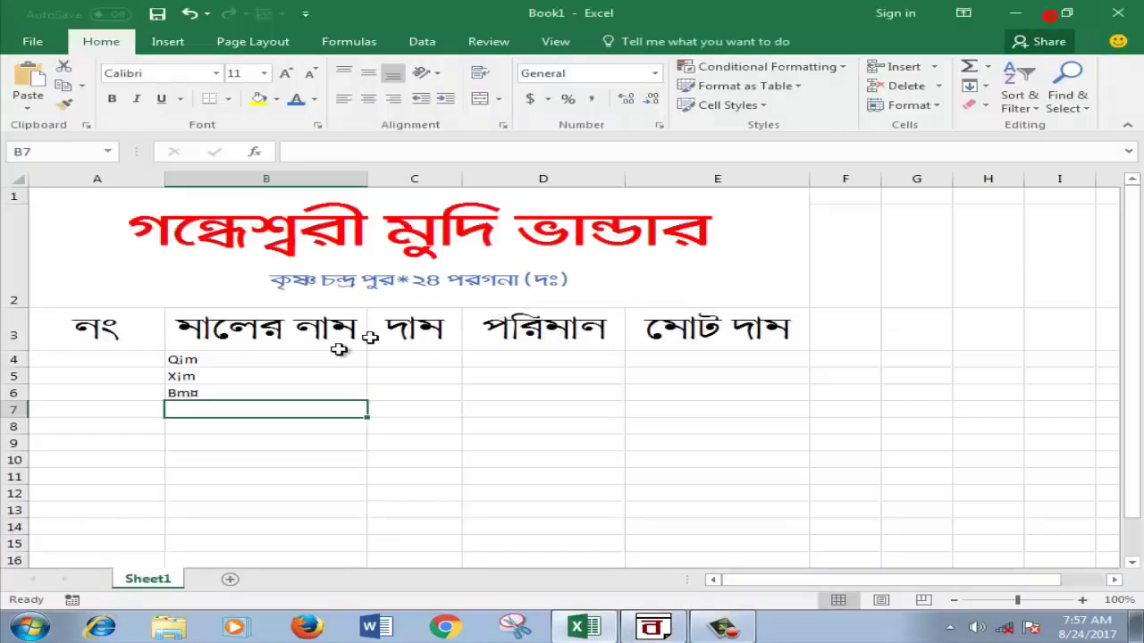
double_click(253, 407)
right_click(253, 407)
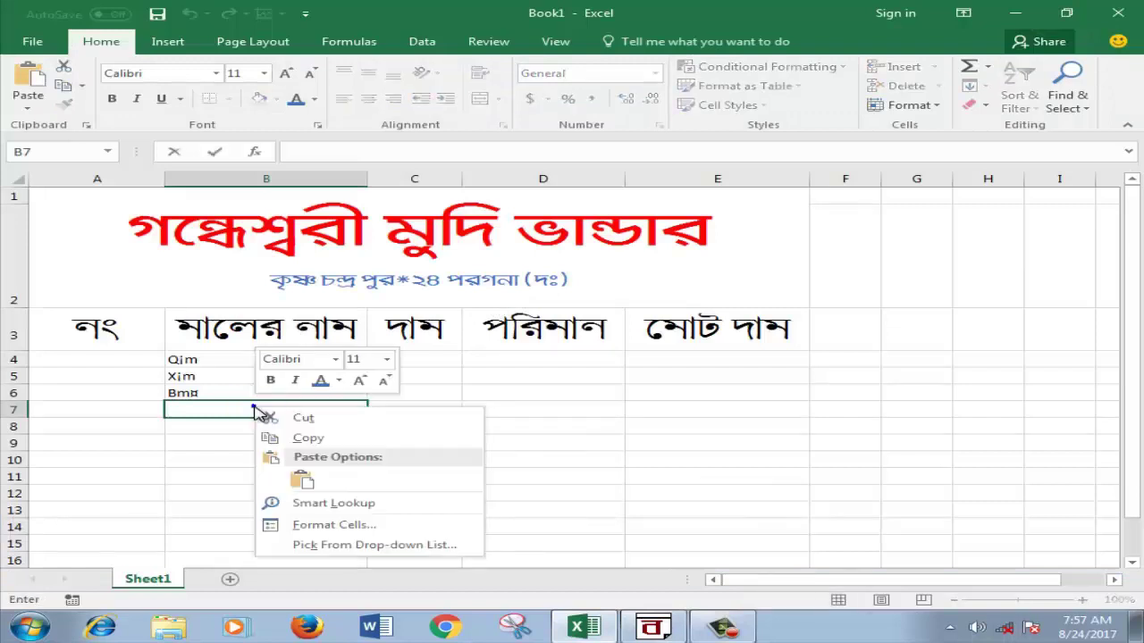
left_click(314, 473)
left_click(248, 428)
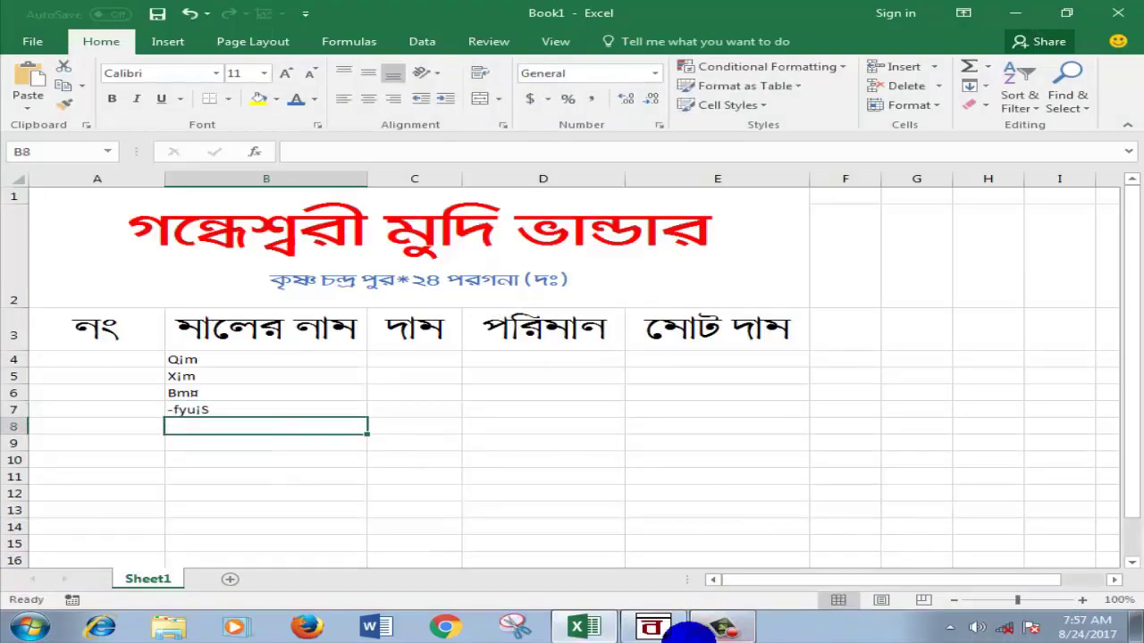
Step: Copy শরিসার তৈল from BanglaWord and paste it into cell B8
left_click(679, 630)
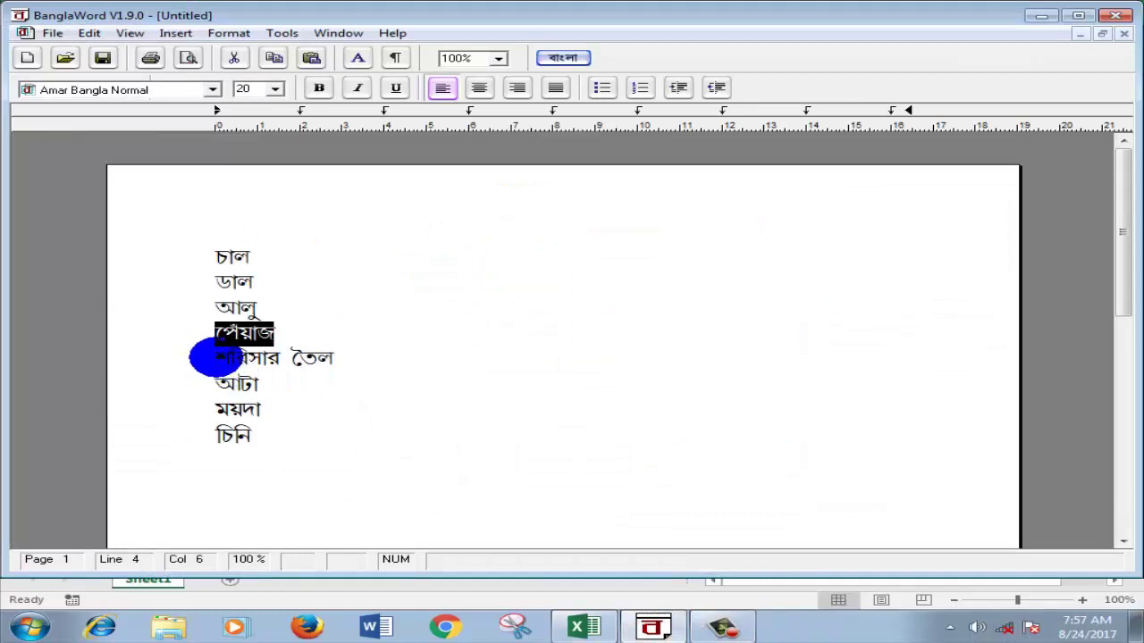
left_click_drag(214, 357, 345, 357)
right_click(284, 367)
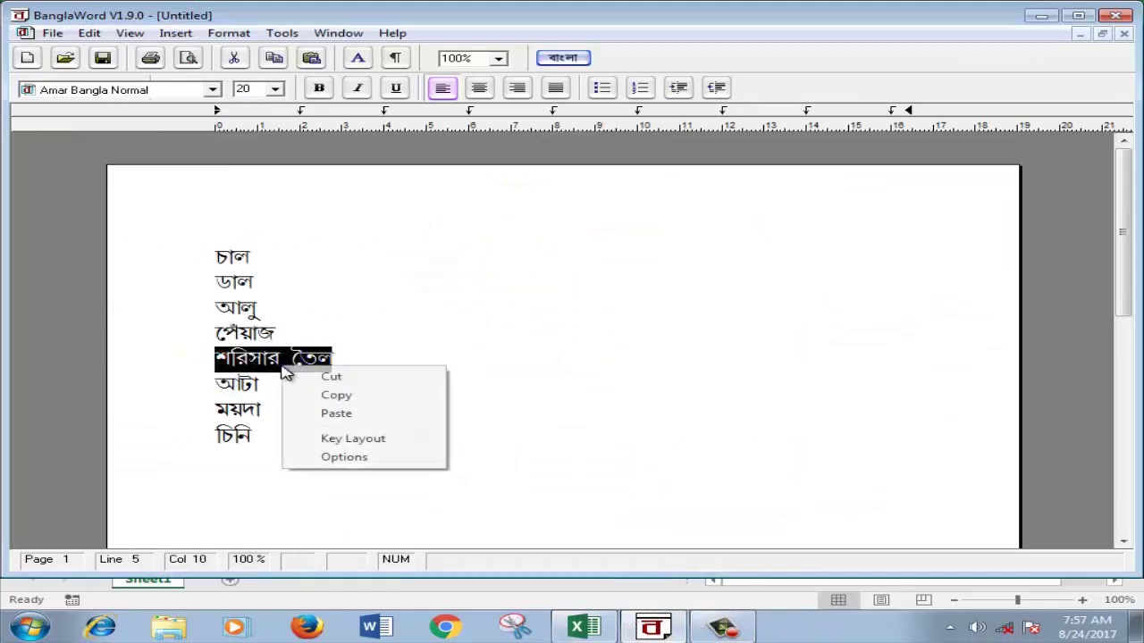
left_click(340, 396)
left_click(1039, 15)
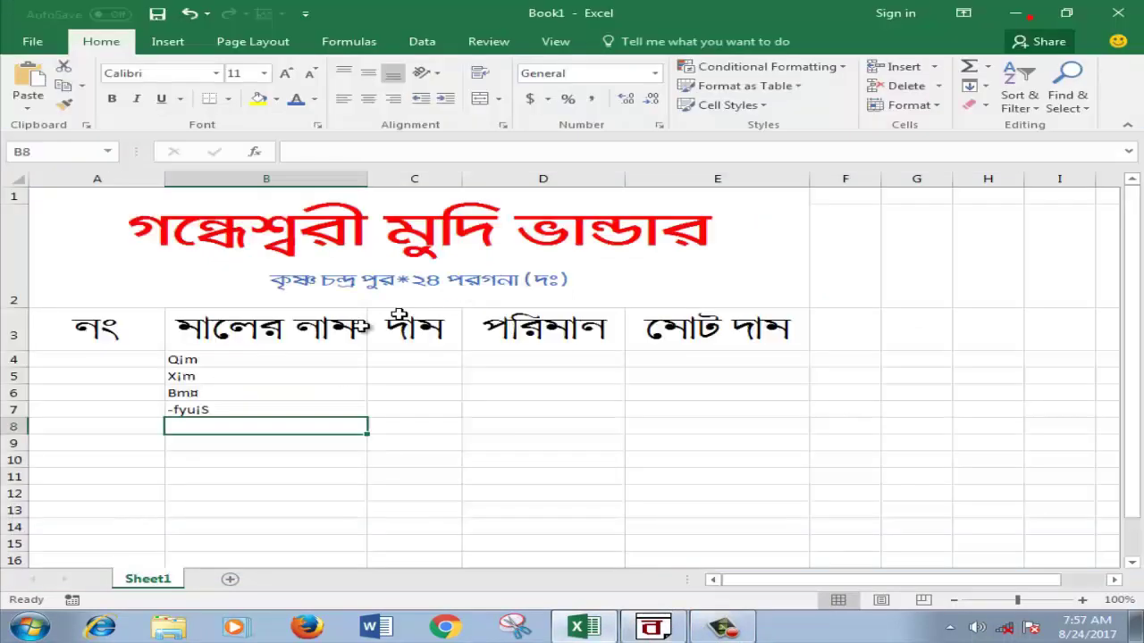
double_click(244, 427)
right_click(241, 428)
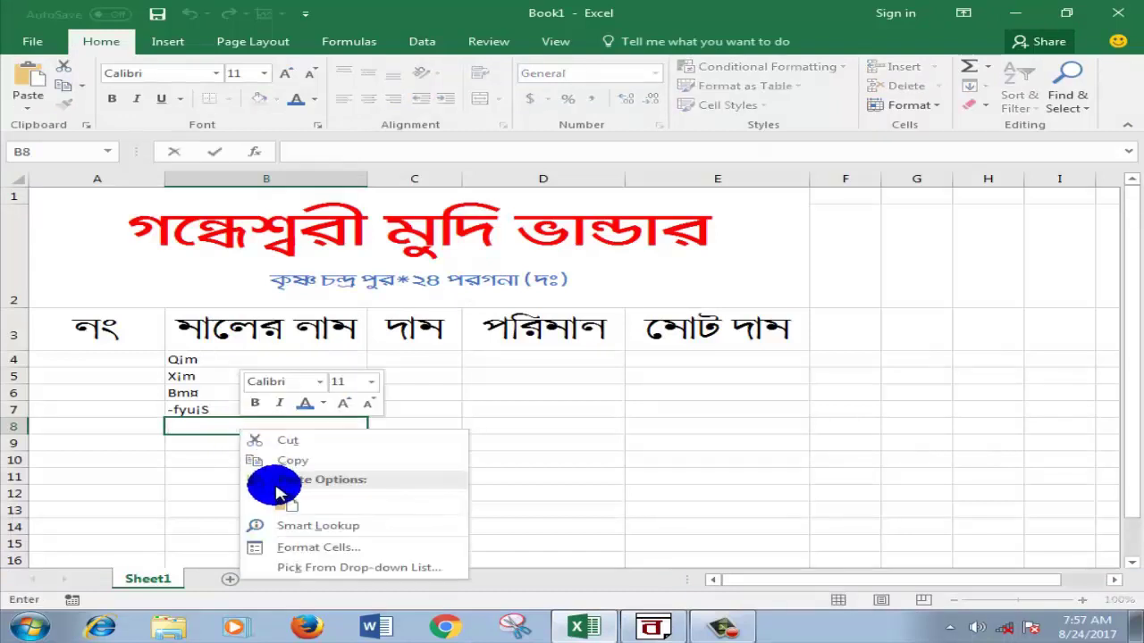
left_click(278, 494)
left_click(208, 440)
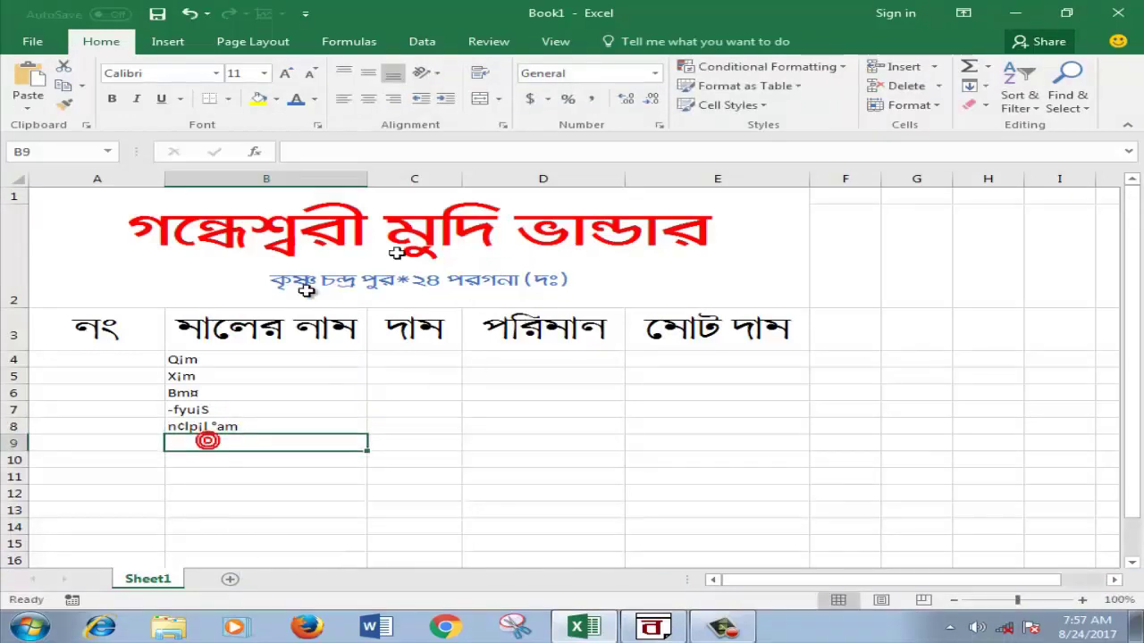
Step: Copy আটা from BanglaWord and paste it into cell B9
left_click(639, 626)
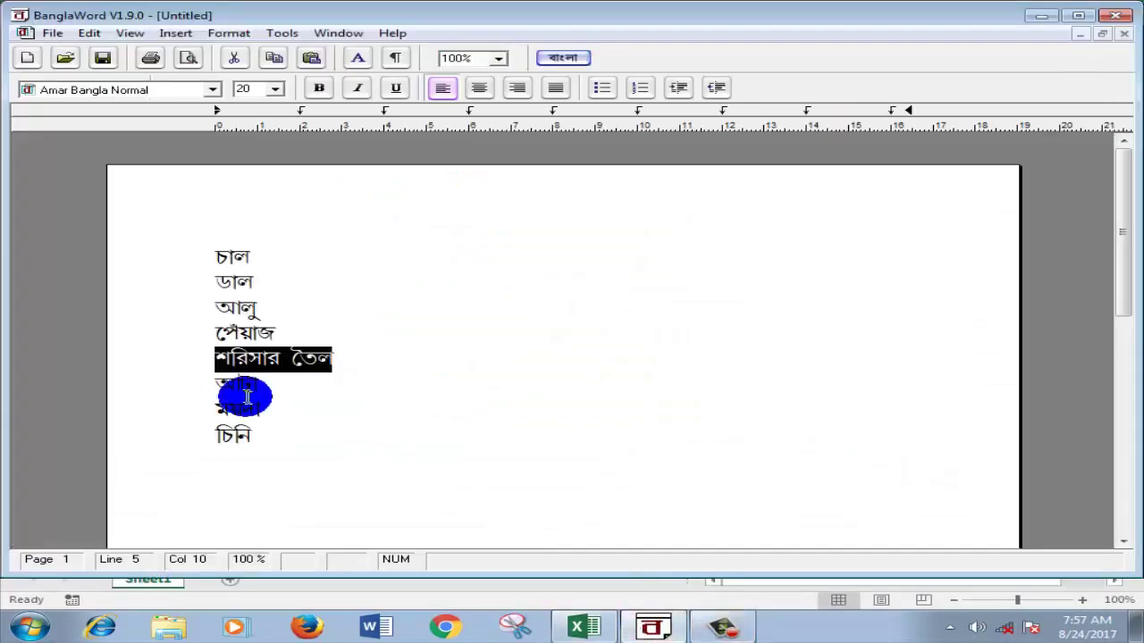
left_click_drag(217, 384, 261, 382)
right_click(259, 382)
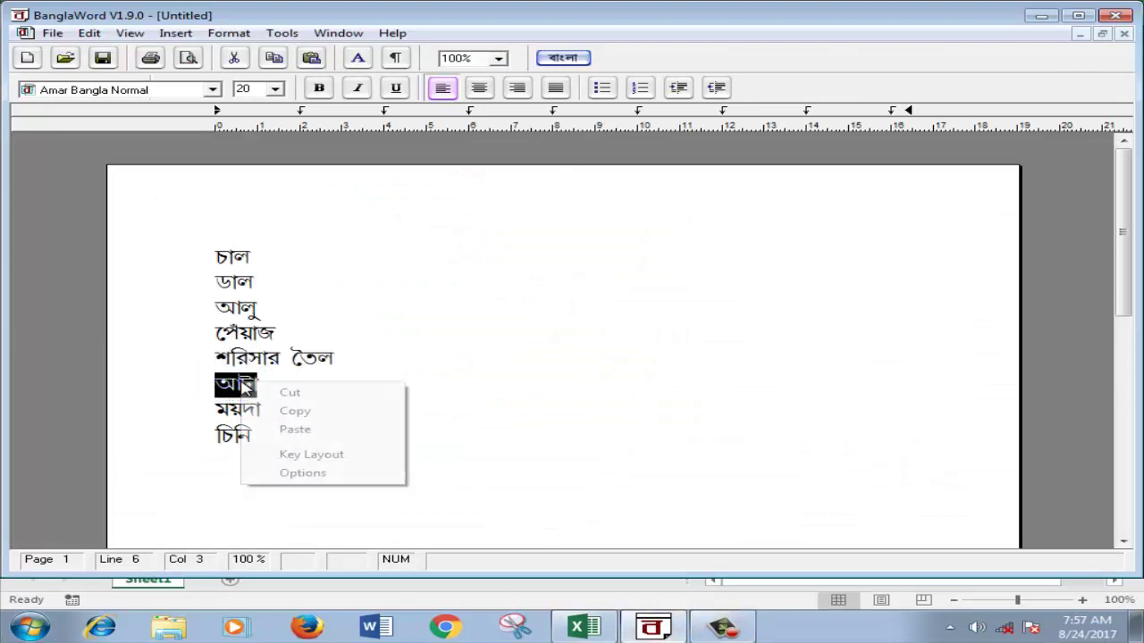
left_click(285, 405)
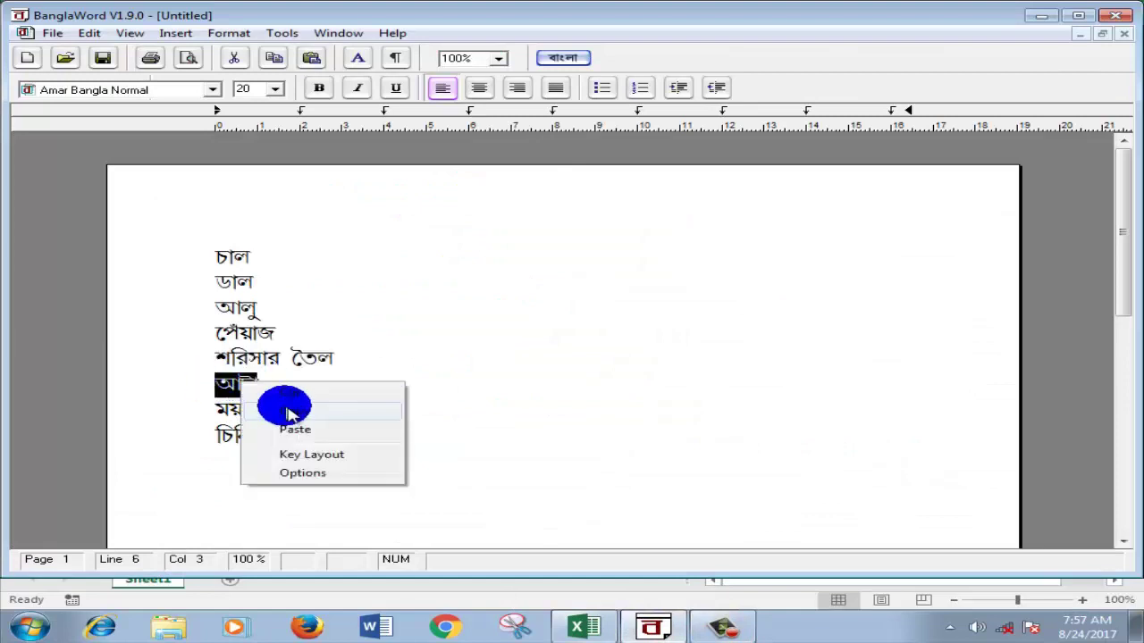
left_click(1041, 15)
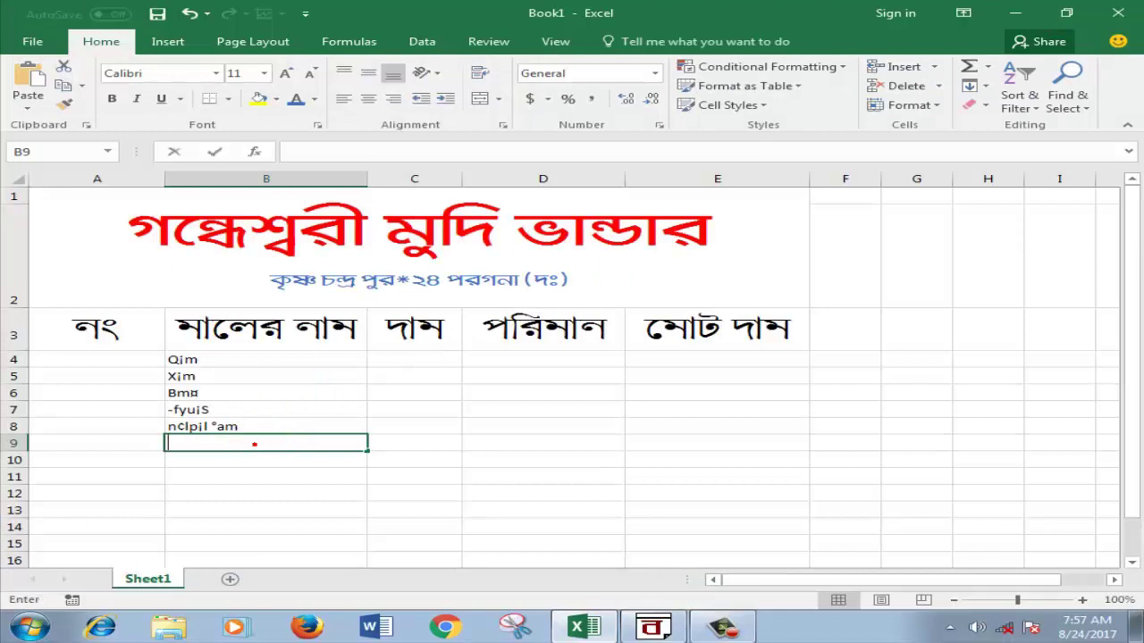
right_click(255, 443)
left_click(300, 522)
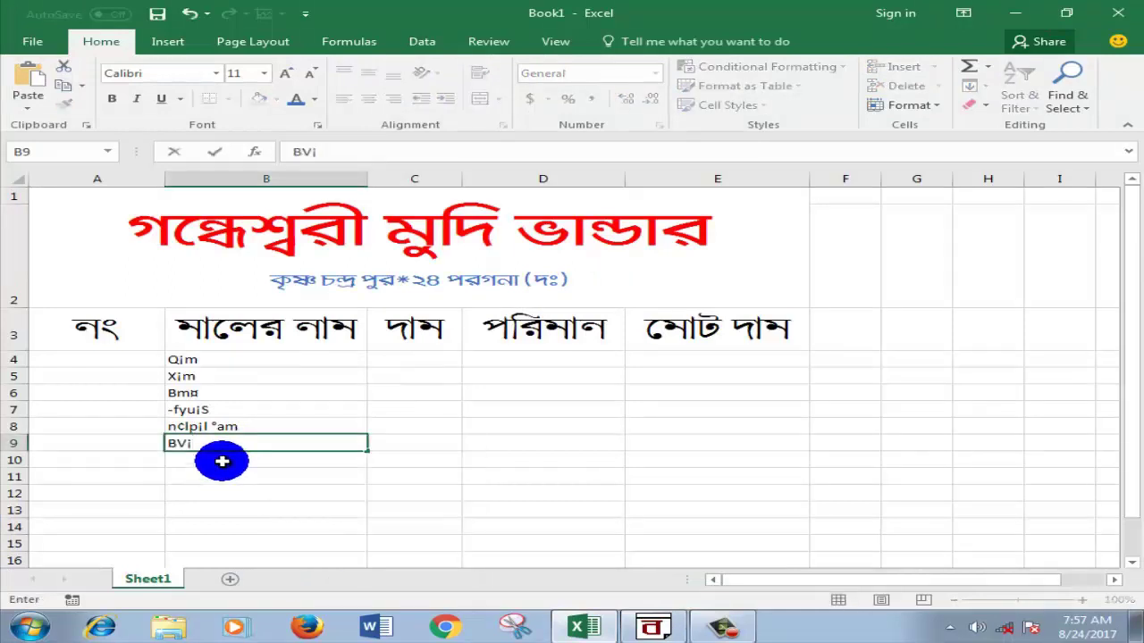
left_click(222, 459)
Step: Copy ময়দা from BanglaWord and paste it into cell B10
key("alt+Tab")
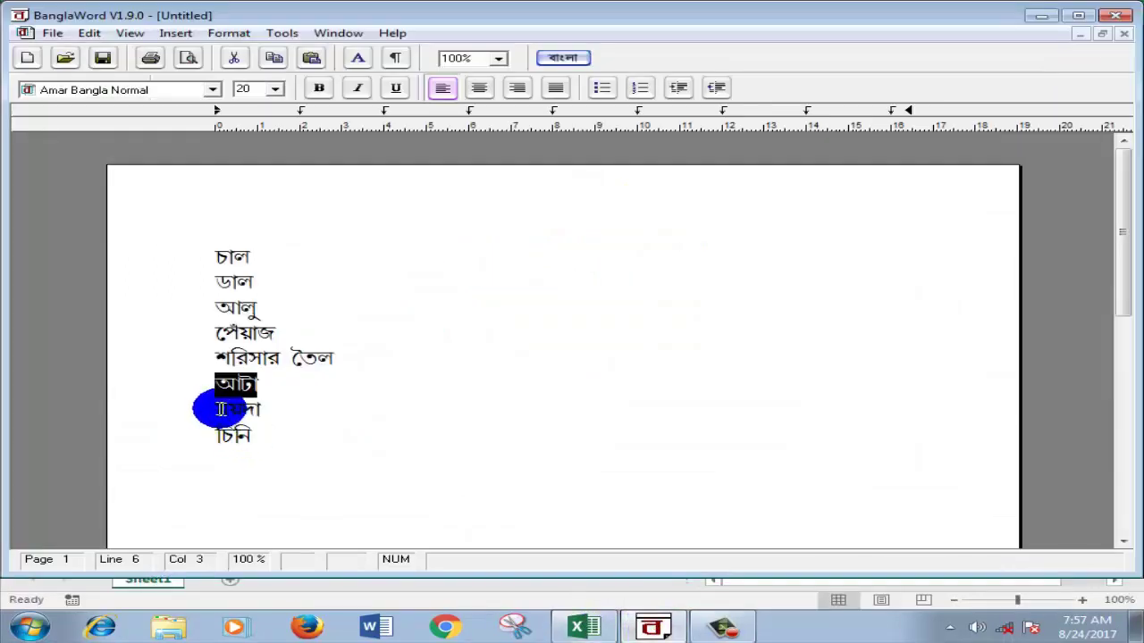
double_click(222, 411)
right_click(222, 417)
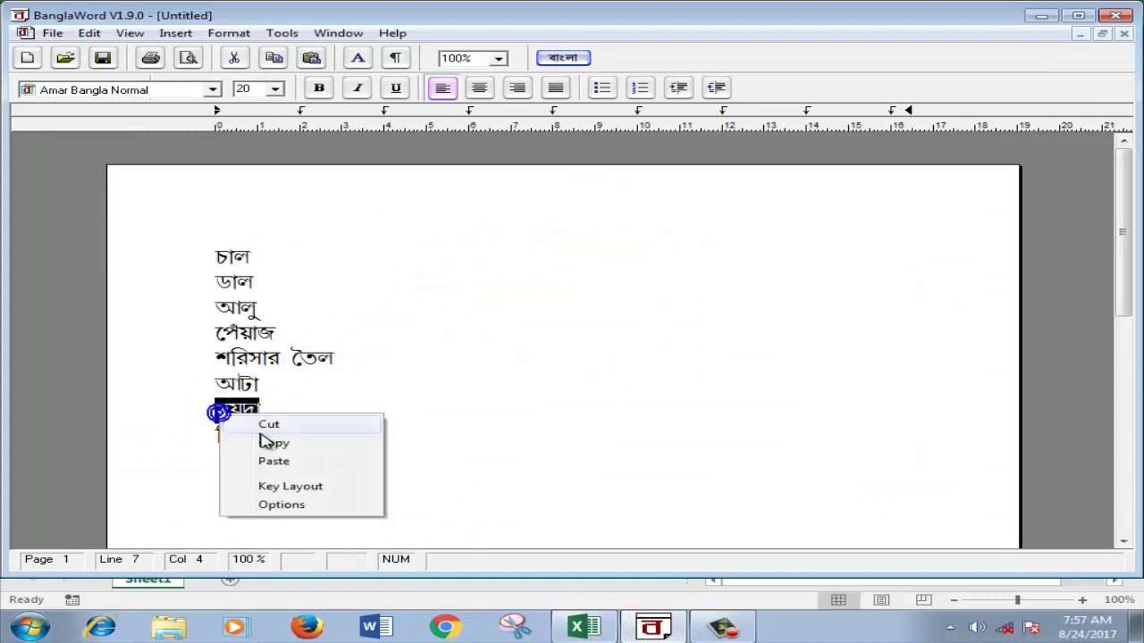
left_click(261, 442)
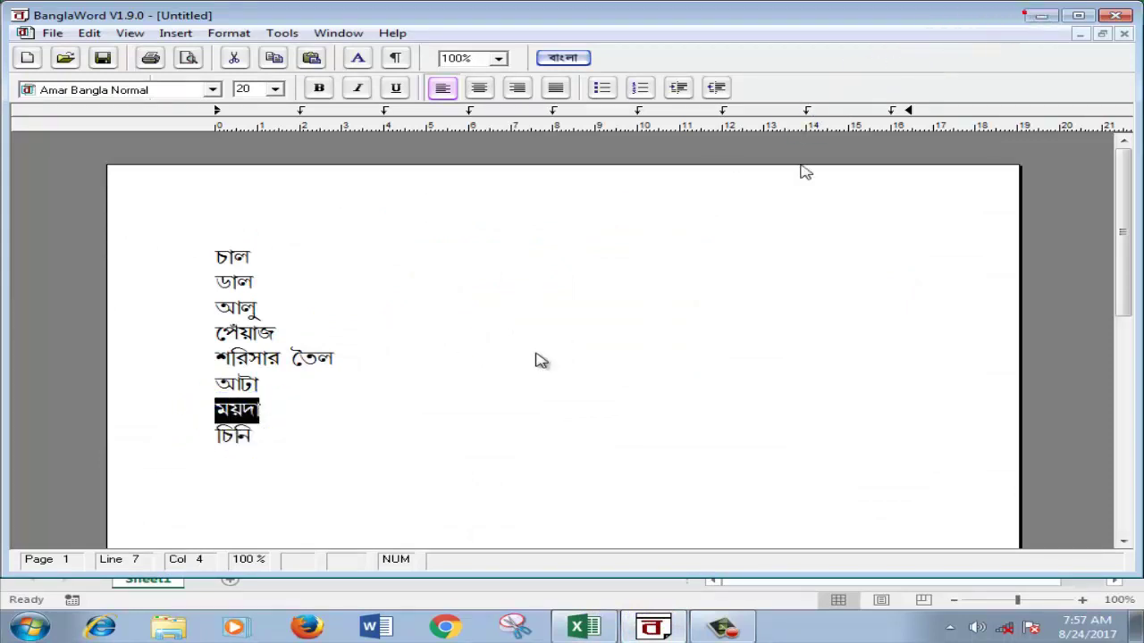
key("alt+Tab")
double_click(238, 461)
right_click(238, 461)
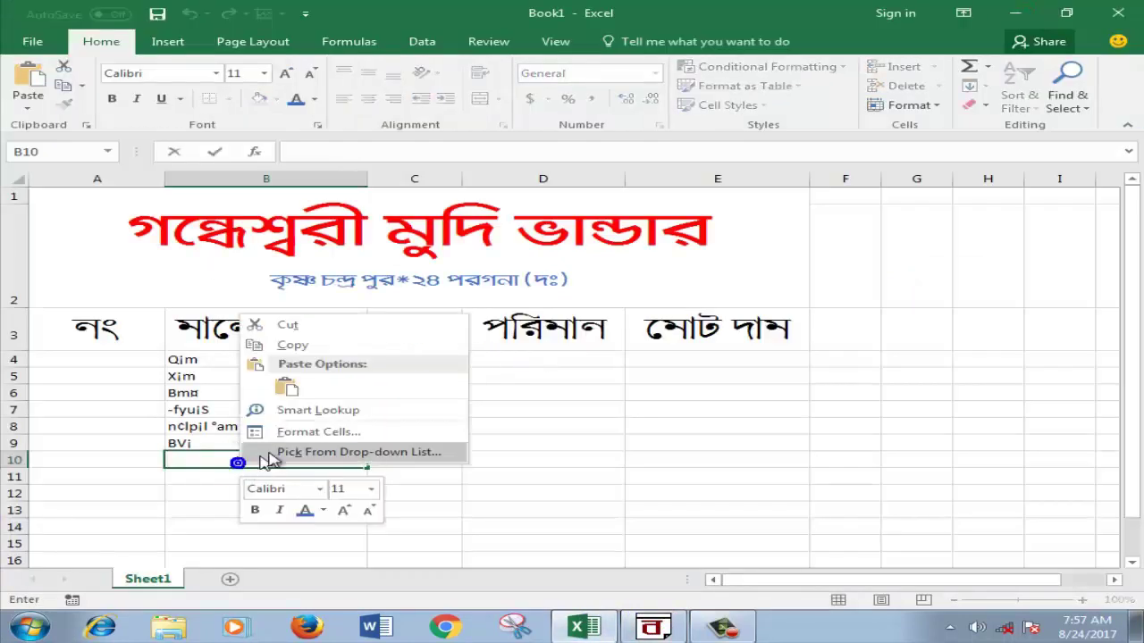
left_click(293, 388)
left_click(235, 479)
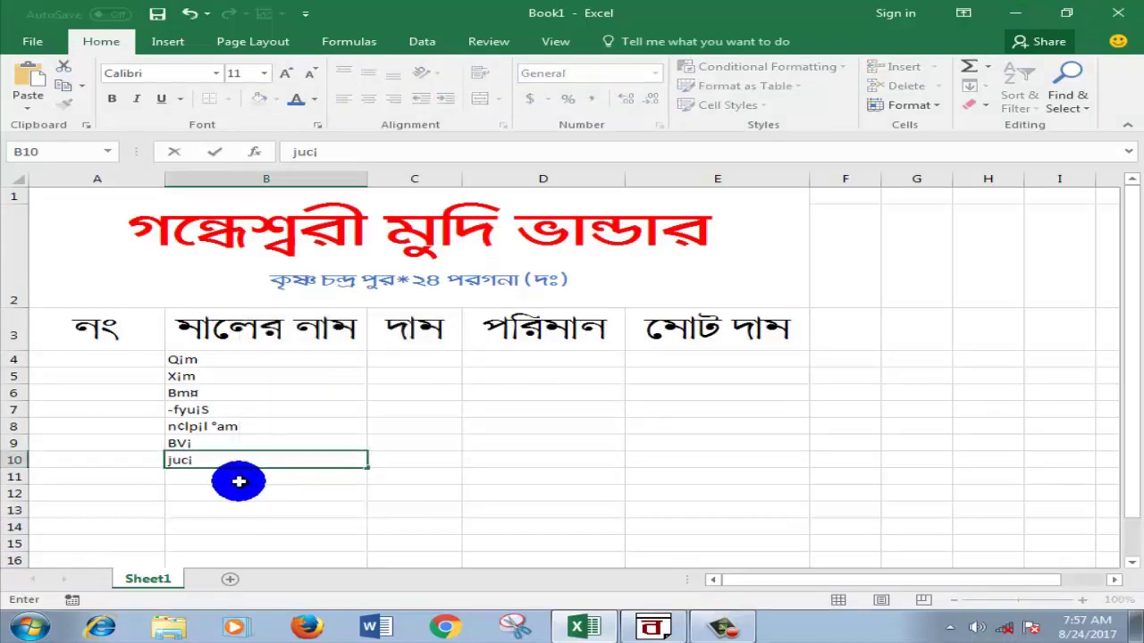
Step: Copy চিনি from BanglaWord and paste it into cell B11
left_click(637, 625)
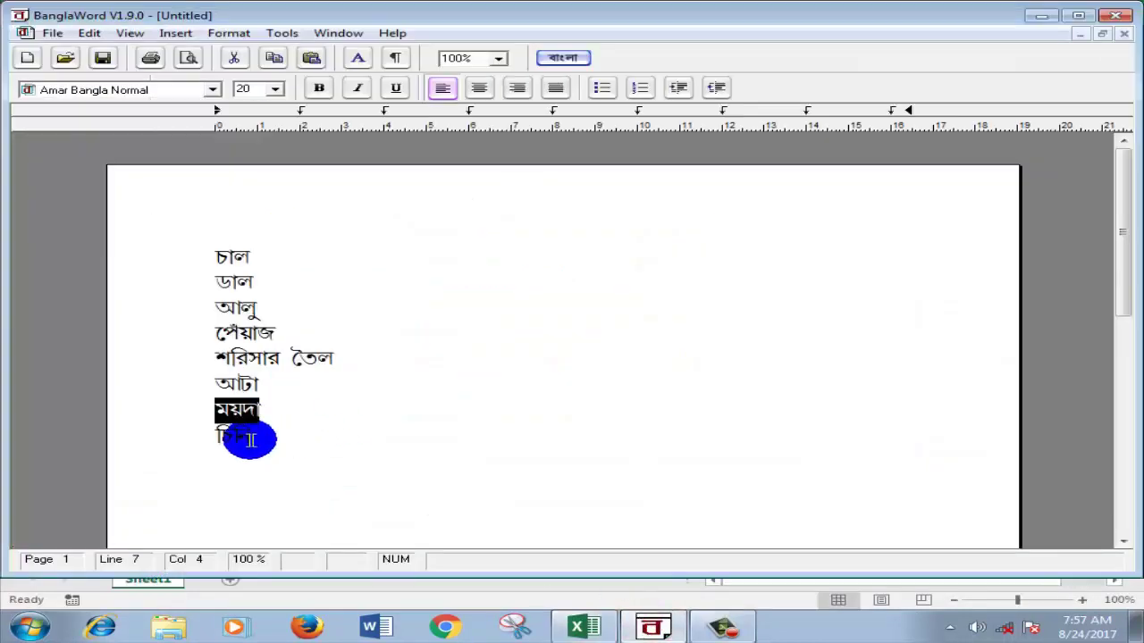
left_click(222, 435)
left_click_drag(218, 435, 259, 435)
right_click(257, 435)
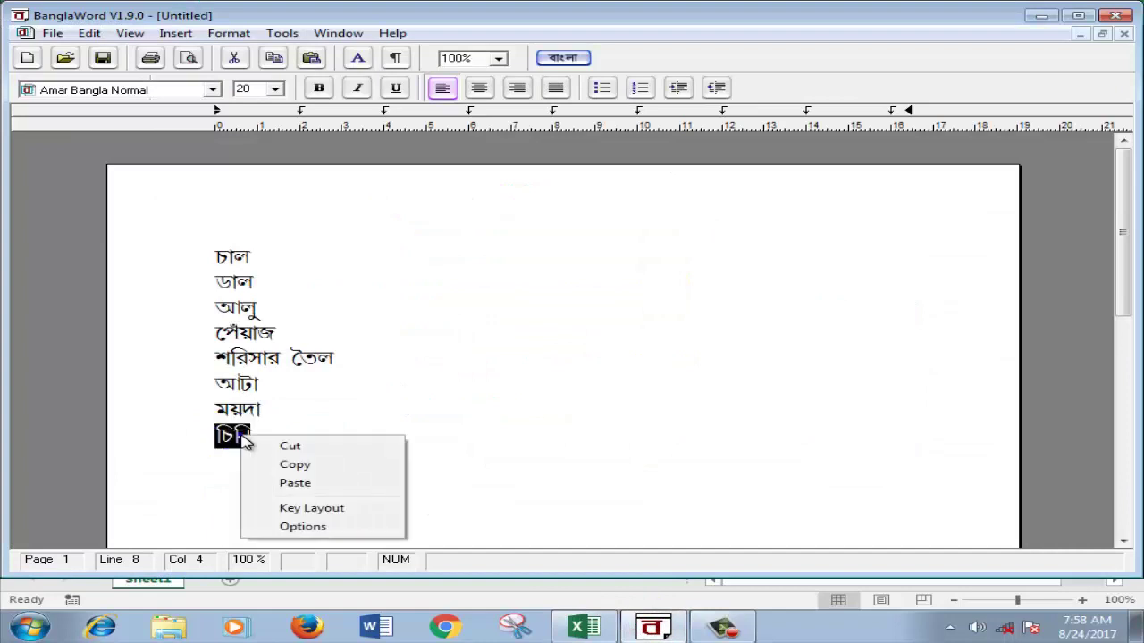
left_click(293, 466)
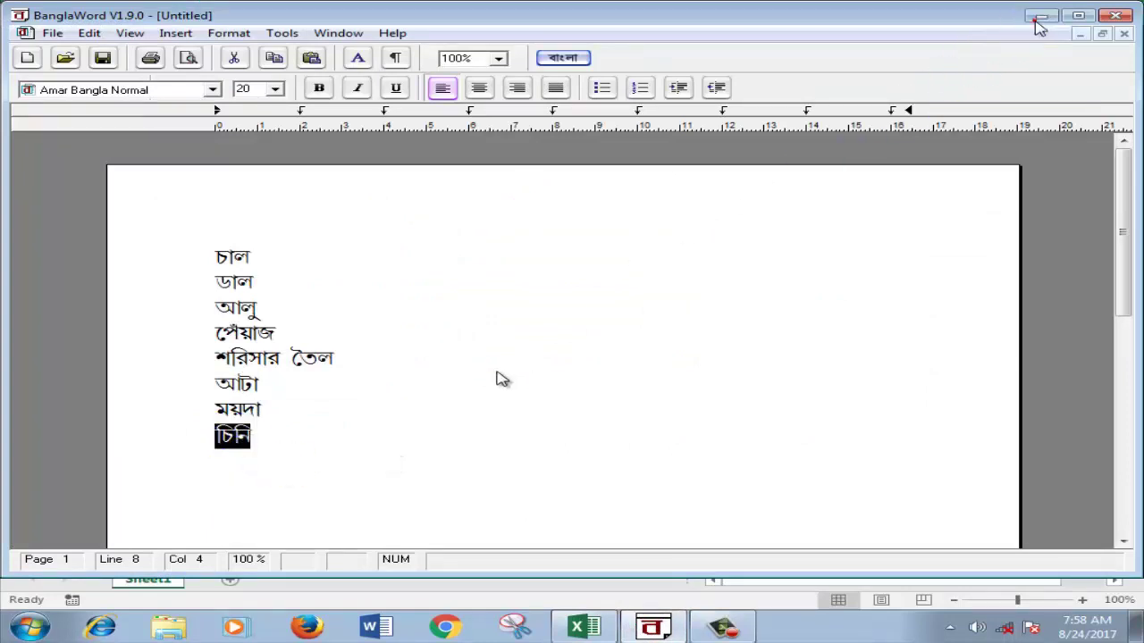
key("alt+Tab")
left_click(258, 467)
right_click(256, 475)
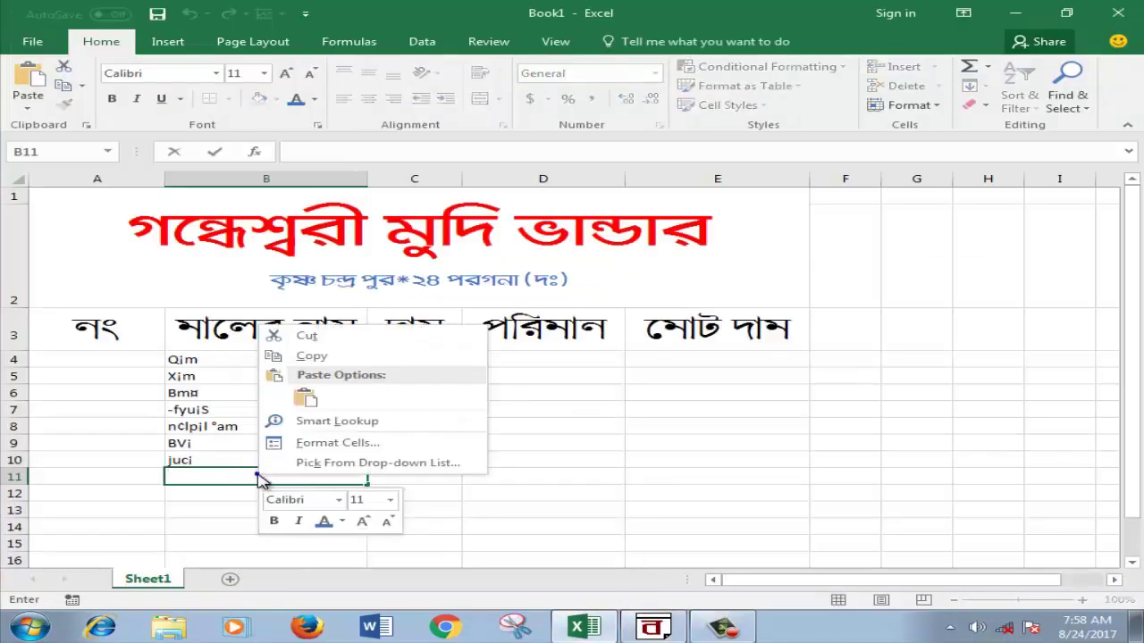
left_click(327, 400)
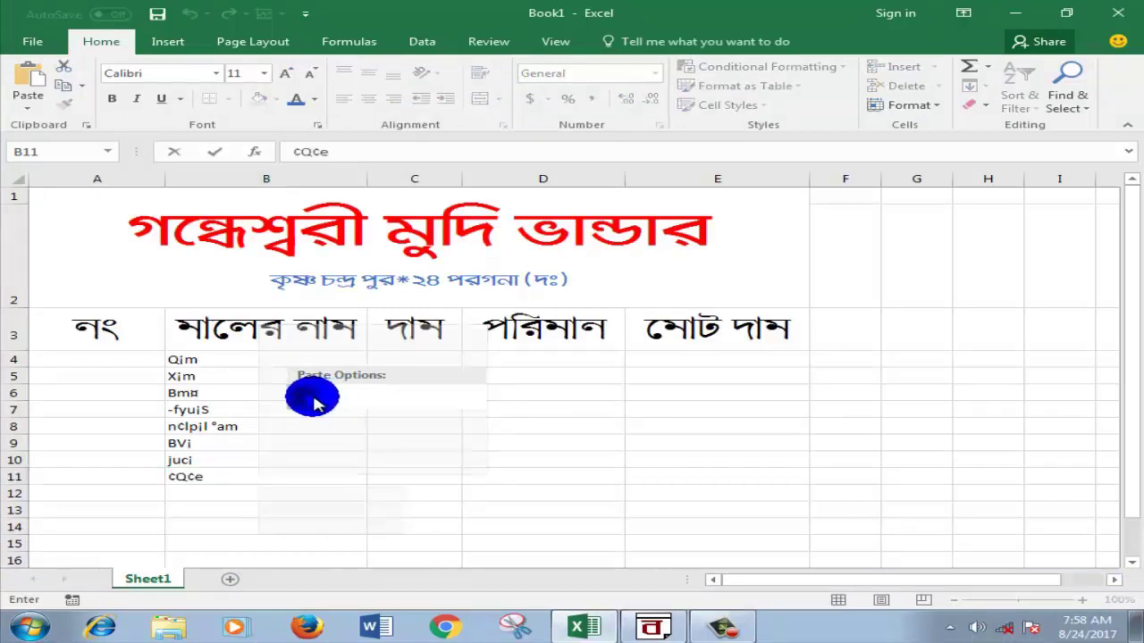
left_click(813, 456)
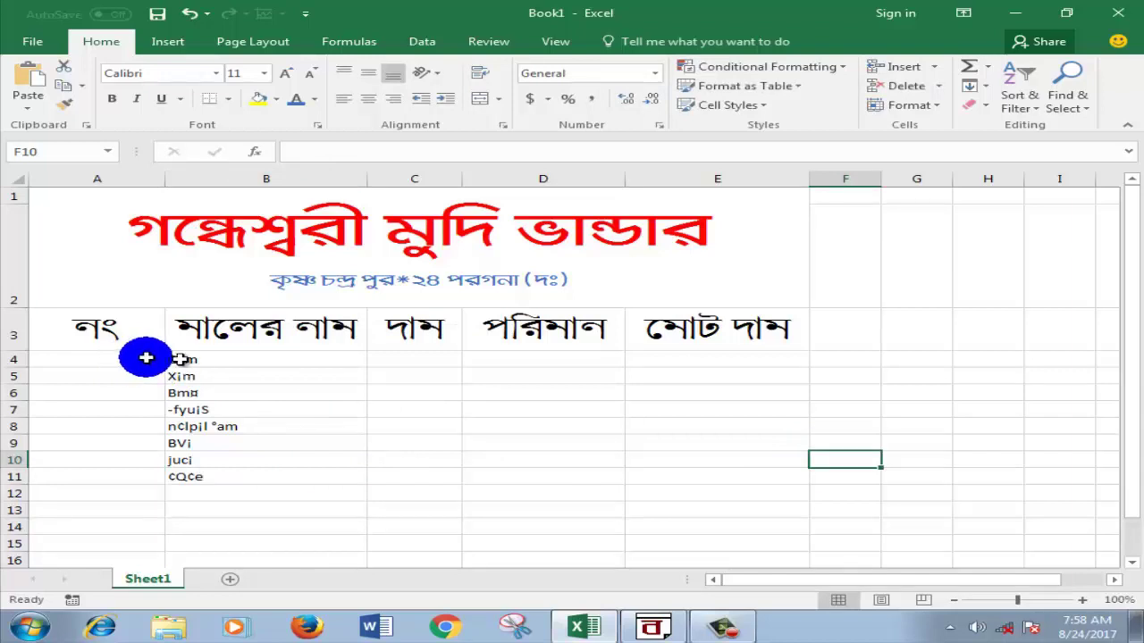
Step: Format the item names in B4:B11 with AdarshaLipiBold font at size 16
left_click_drag(179, 359, 192, 475)
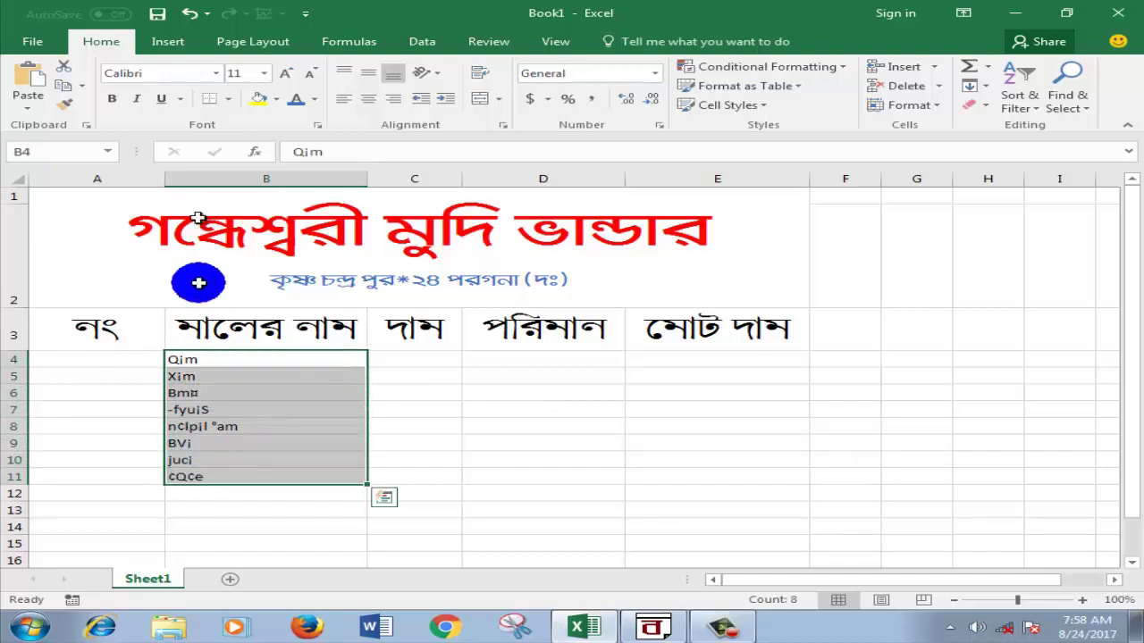
left_click(216, 73)
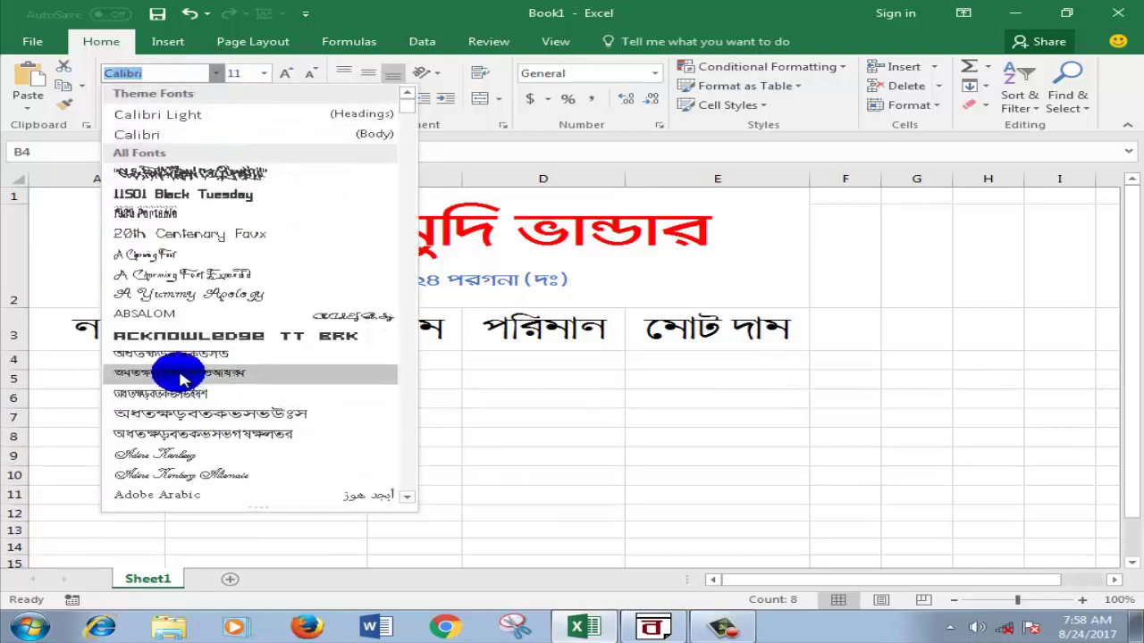
left_click(175, 372)
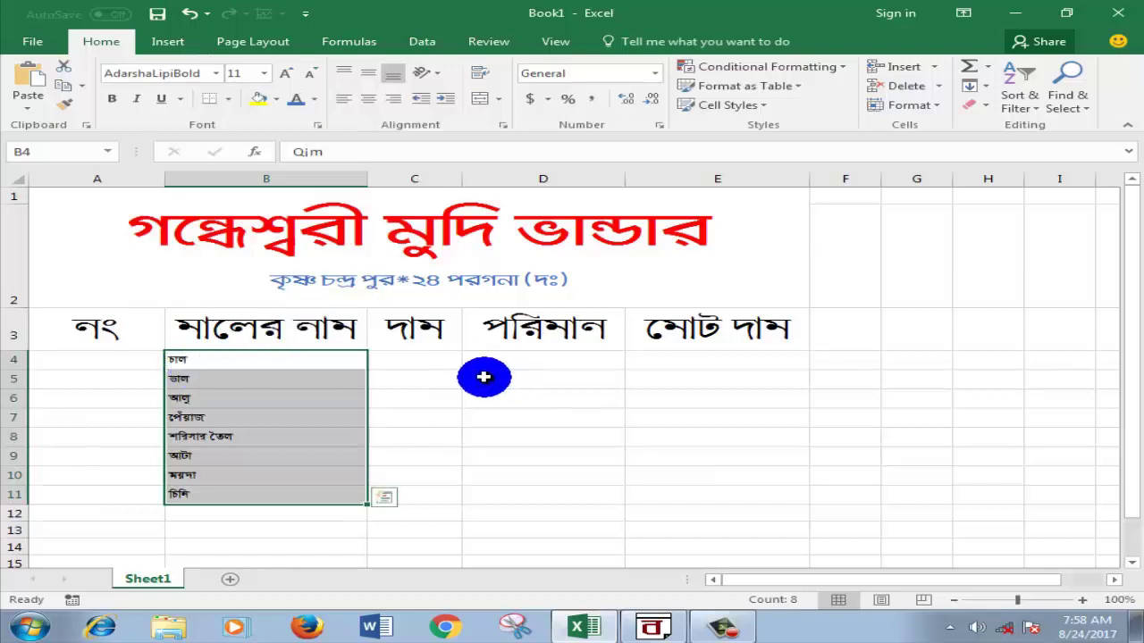
left_click(266, 75)
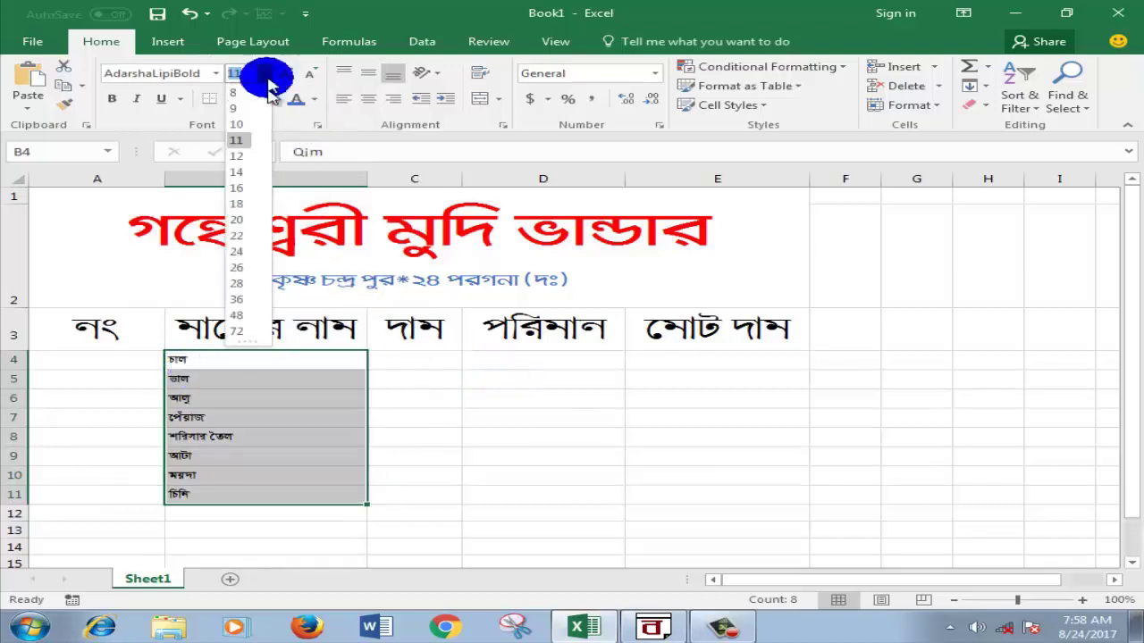
left_click(245, 174)
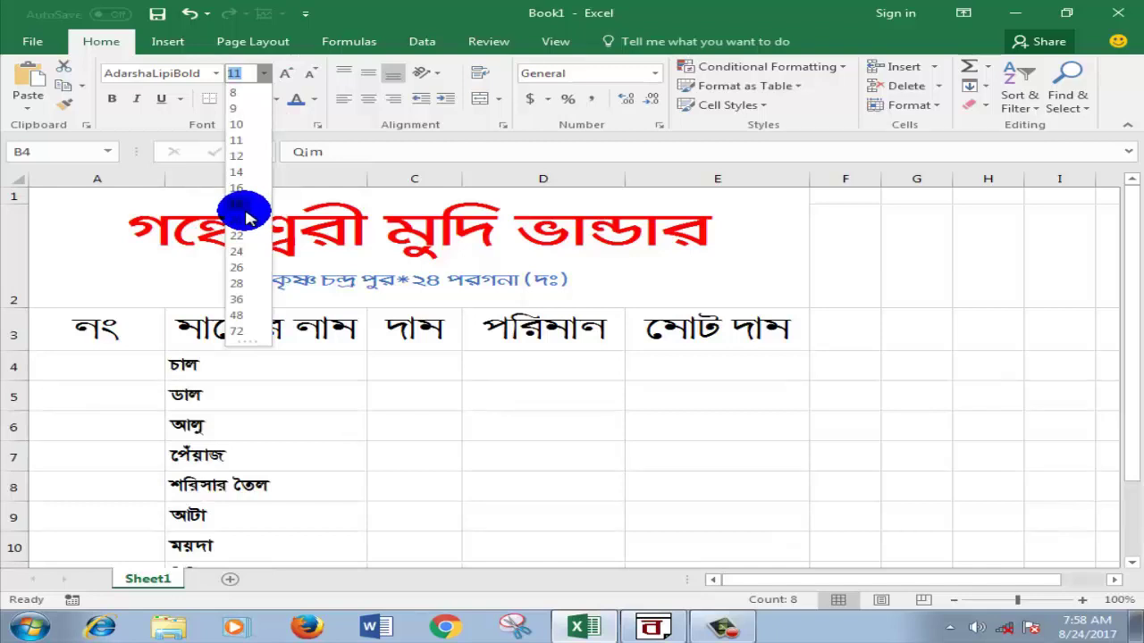
left_click(239, 188)
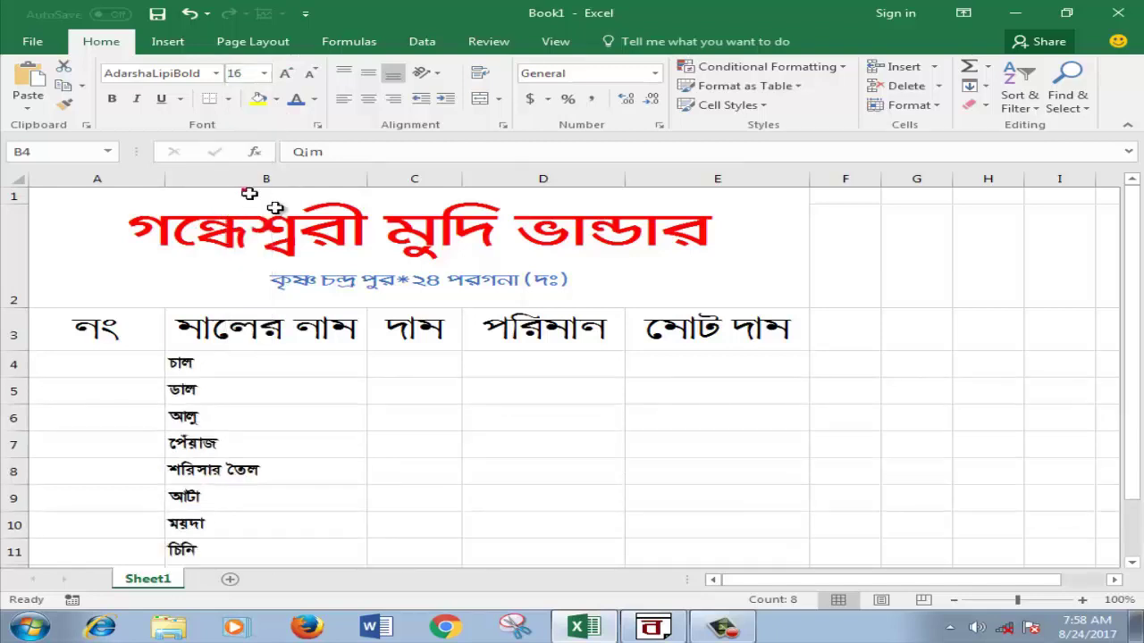
left_click(837, 427)
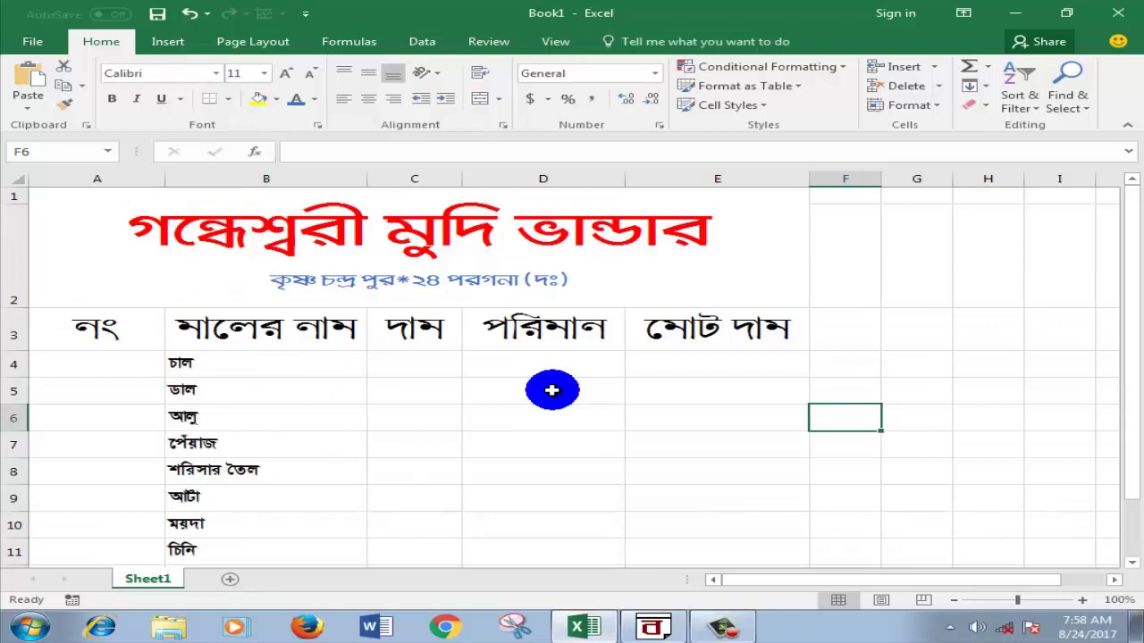
Step: Enter 1 in cell A4 and copy it down through A11
scroll(234, 375, "down", 2)
scroll(234, 374, "down", 4)
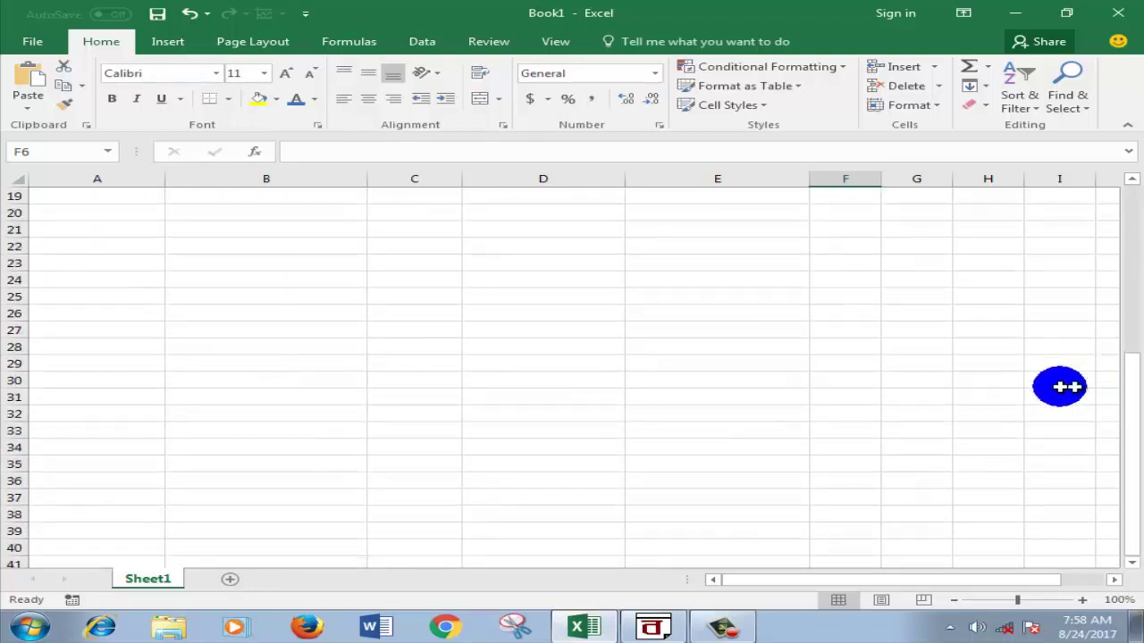
left_click_drag(1127, 387, 1127, 237)
left_click(83, 349)
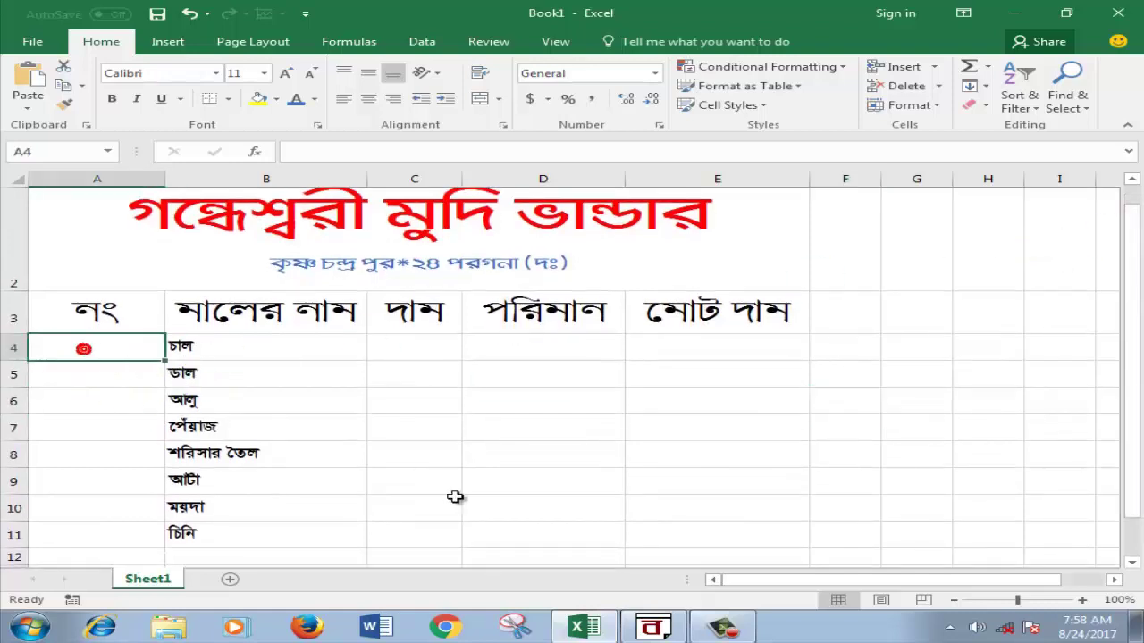
type("1")
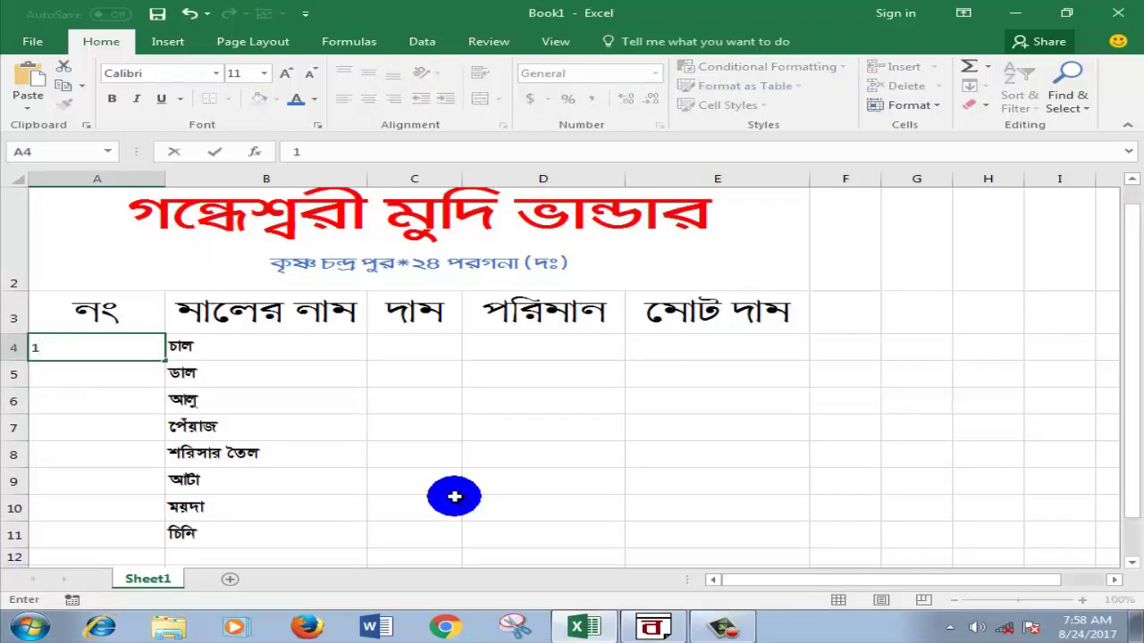
left_click(454, 496)
left_click(102, 349)
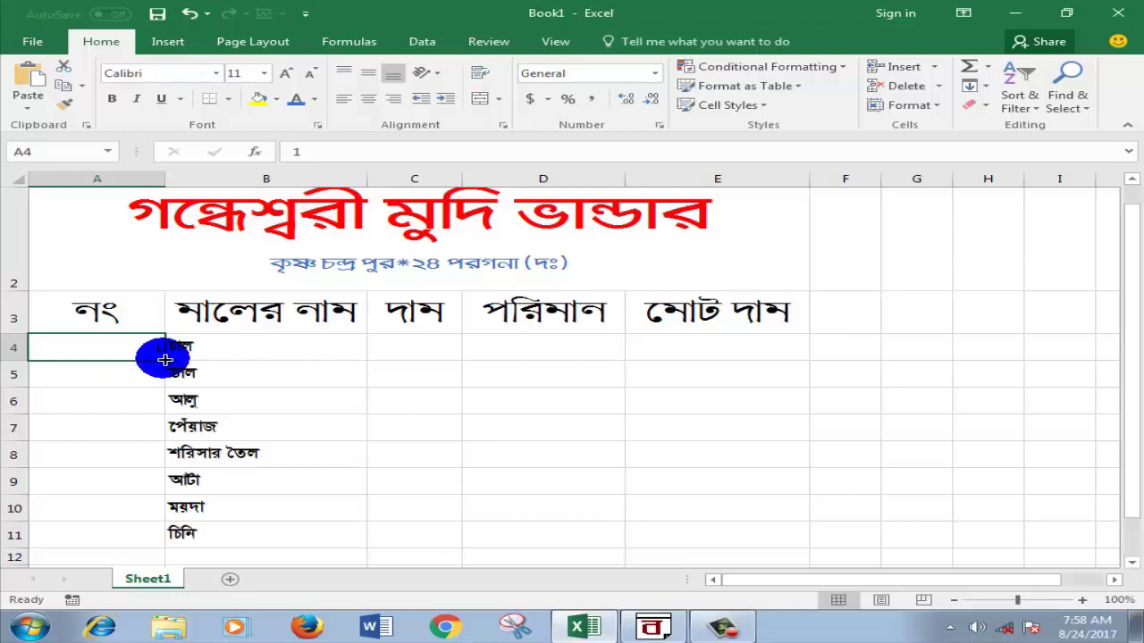
left_click_drag(164, 359, 159, 535)
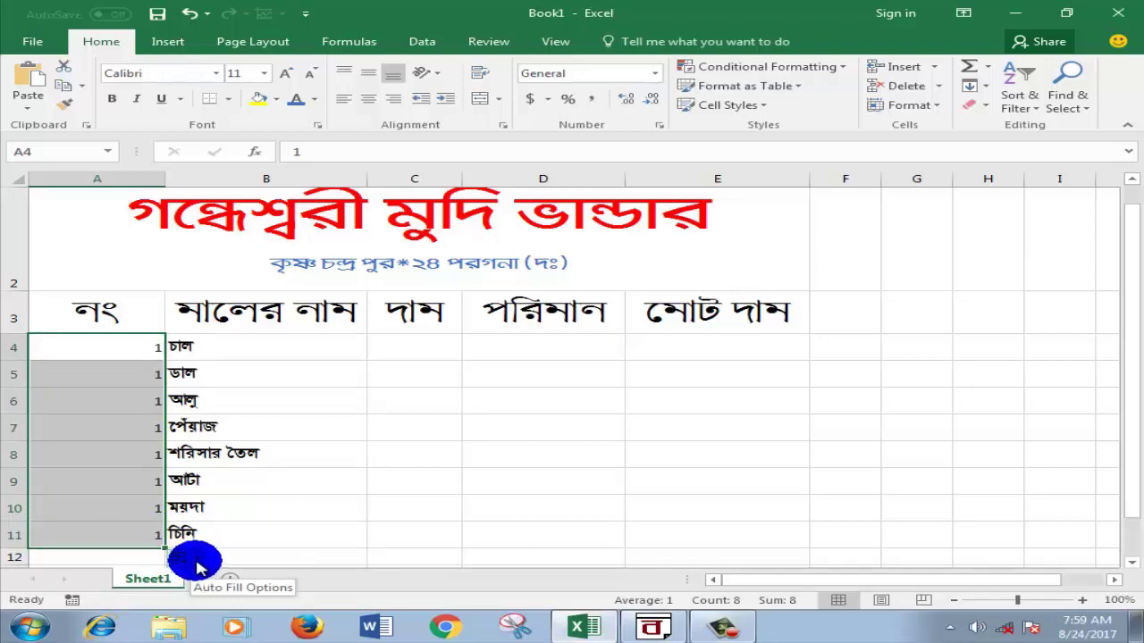
left_click(197, 563)
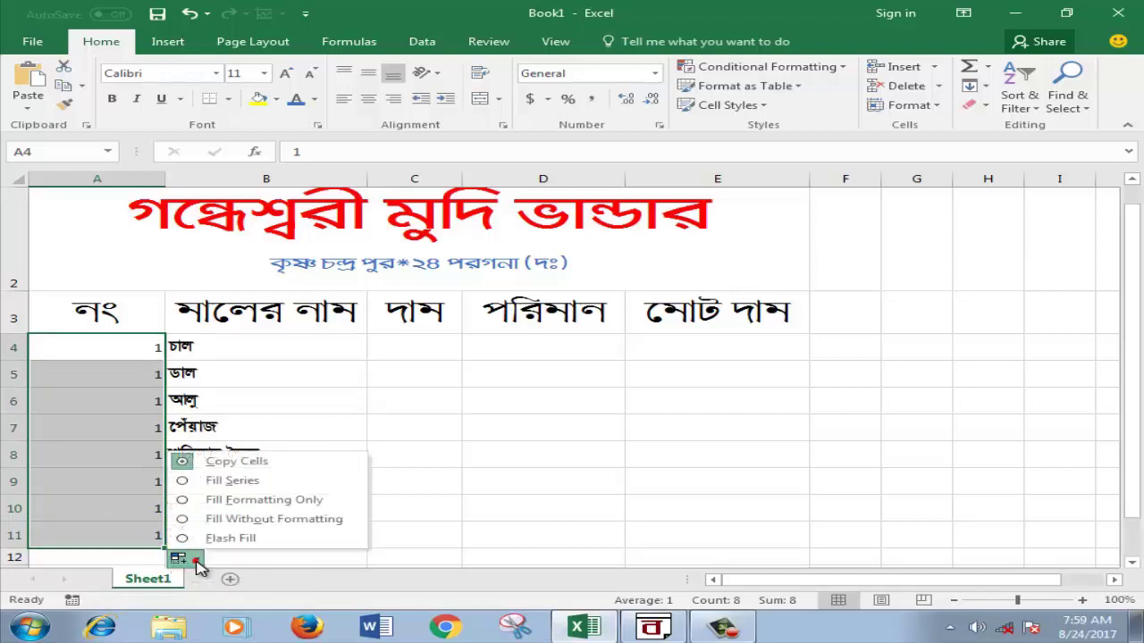
Step: Turn the repeated 1s in A4:A11 into a 1–8 series with Fill Series
left_click(189, 483)
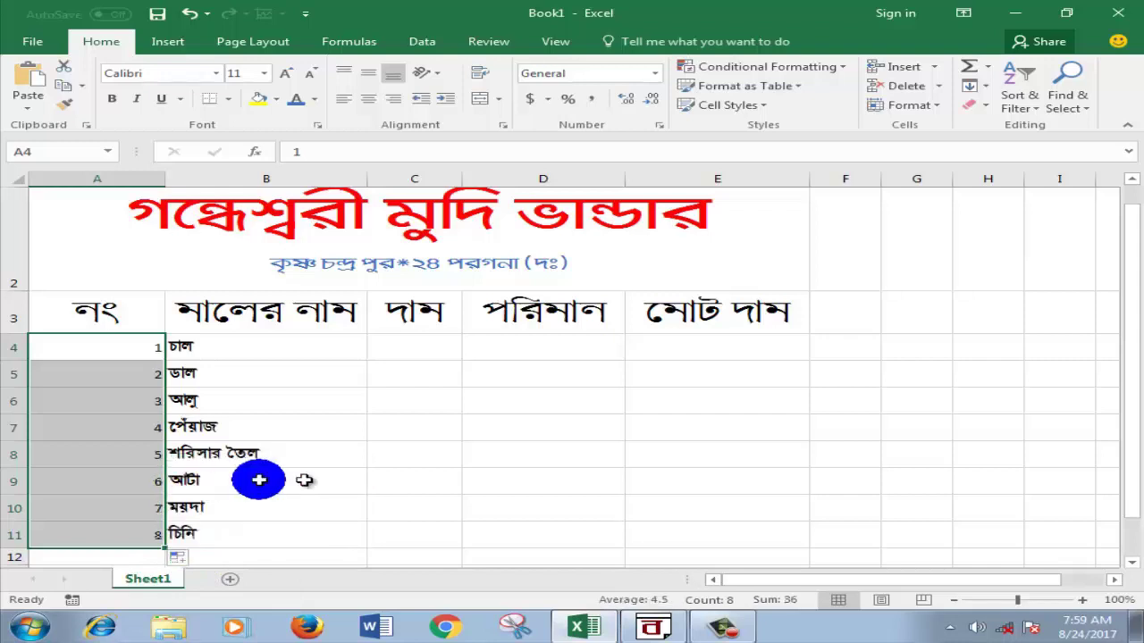
left_click(411, 480)
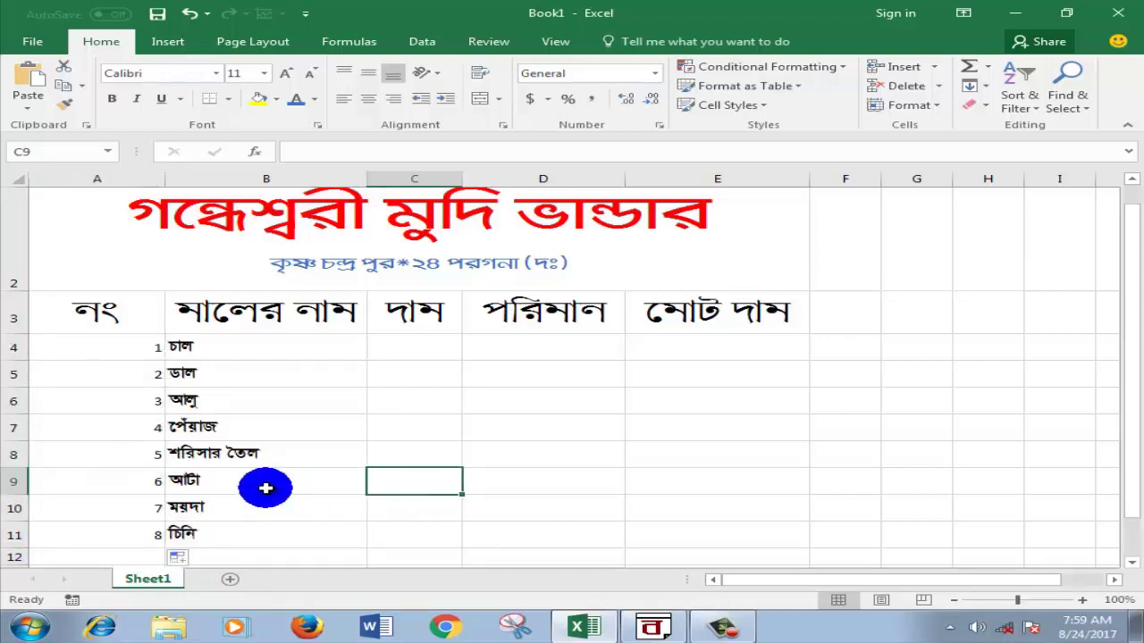
mouse_move(1126, 268)
left_mouse_down()
mouse_move(1136, 268)
mouse_move(1130, 256)
left_mouse_up()
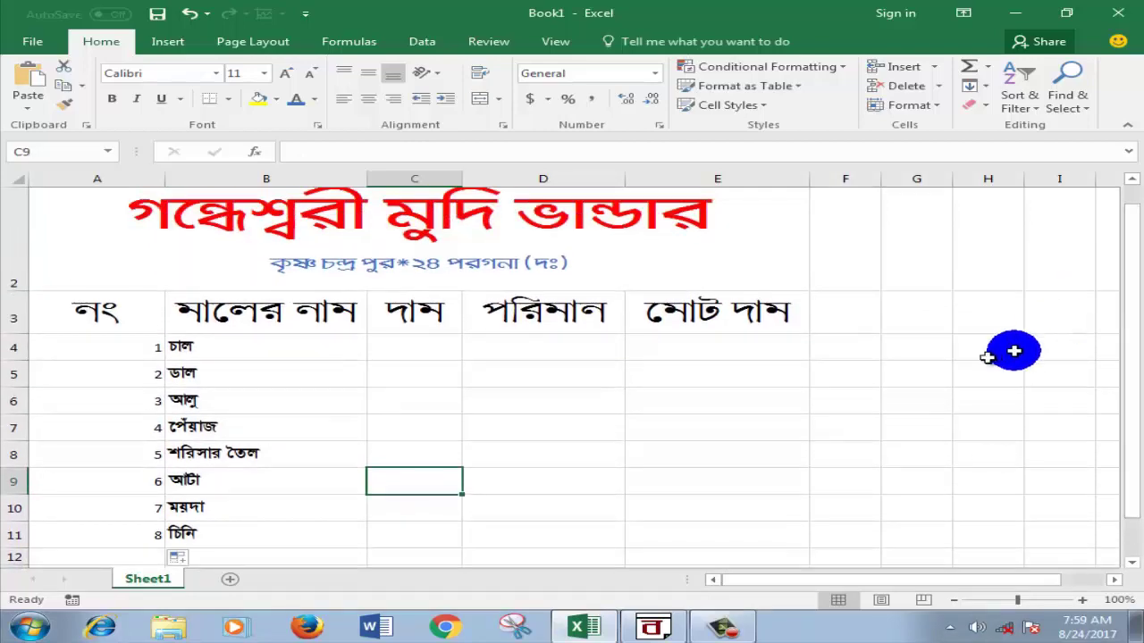
scroll(593, 468, "down", 2)
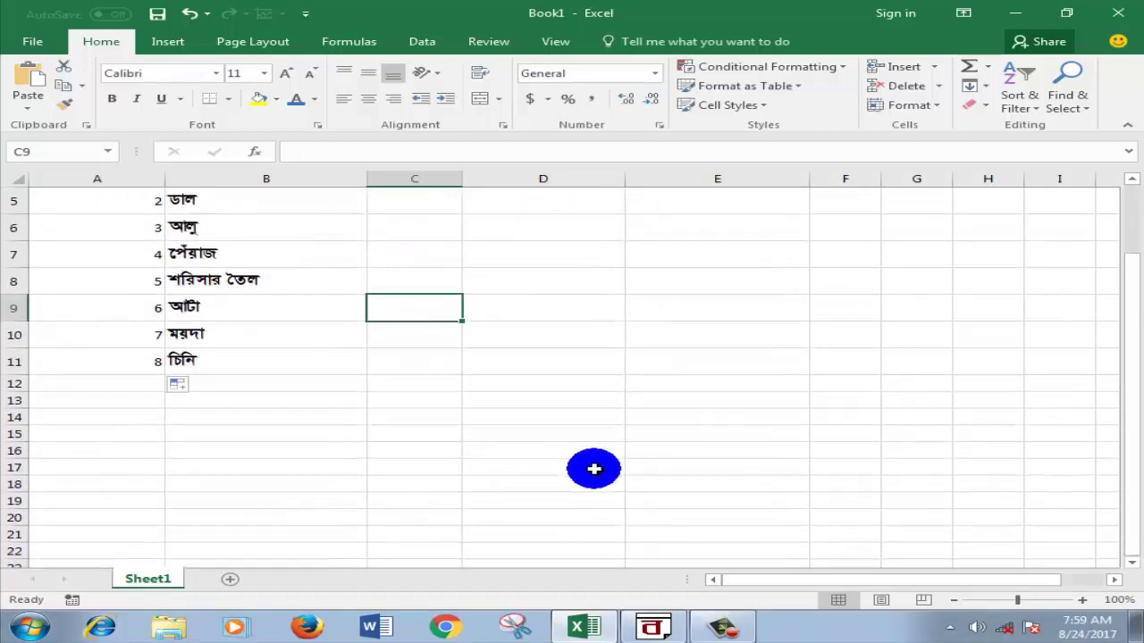
scroll(593, 468, "up", 2)
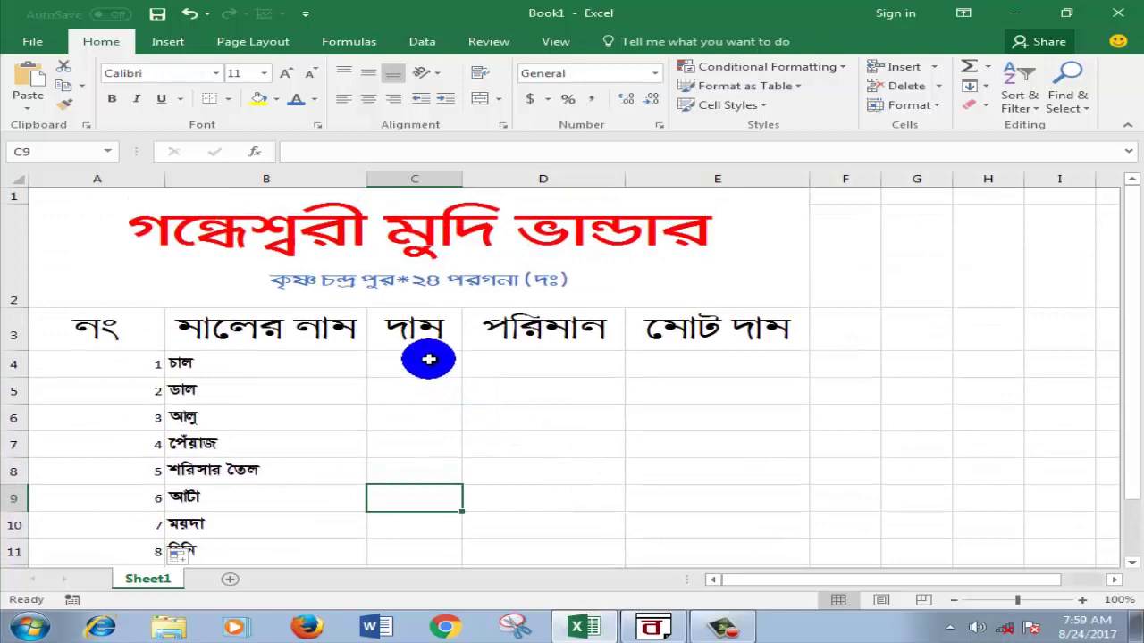
Step: Enter prices 30, 100, 15 and 20 into C4 through C7
left_click(429, 360)
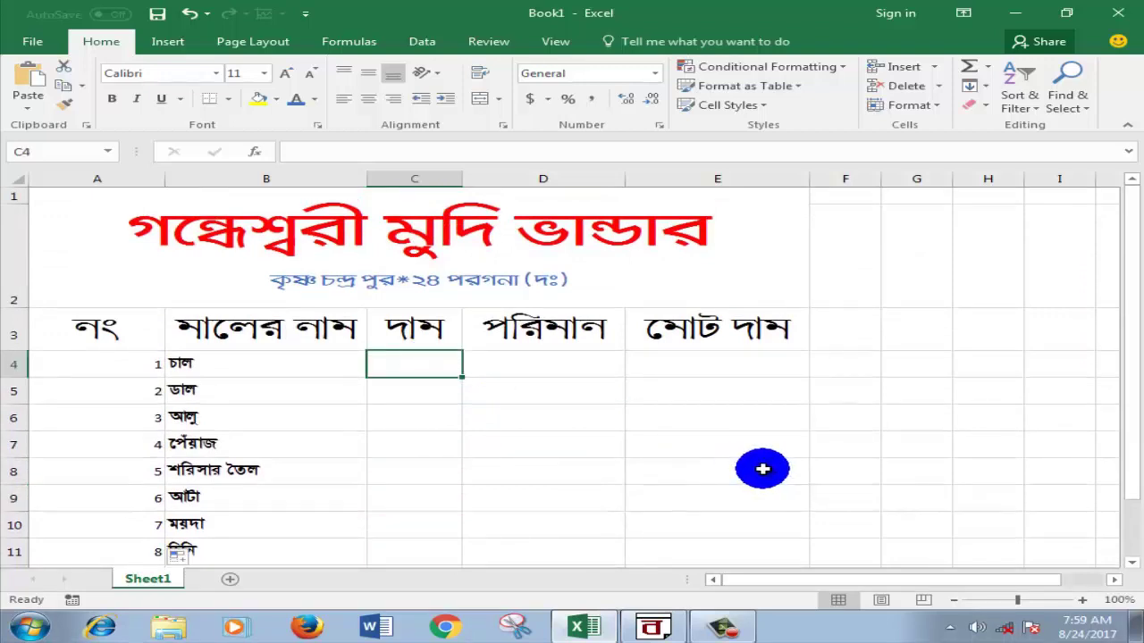
type("30")
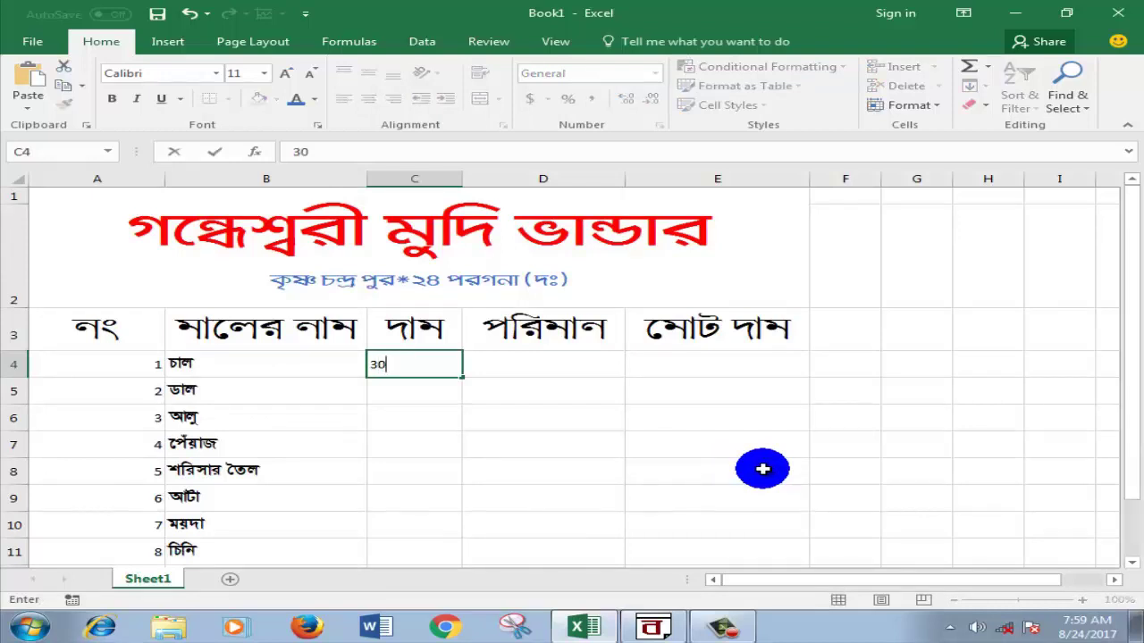
left_click(420, 390)
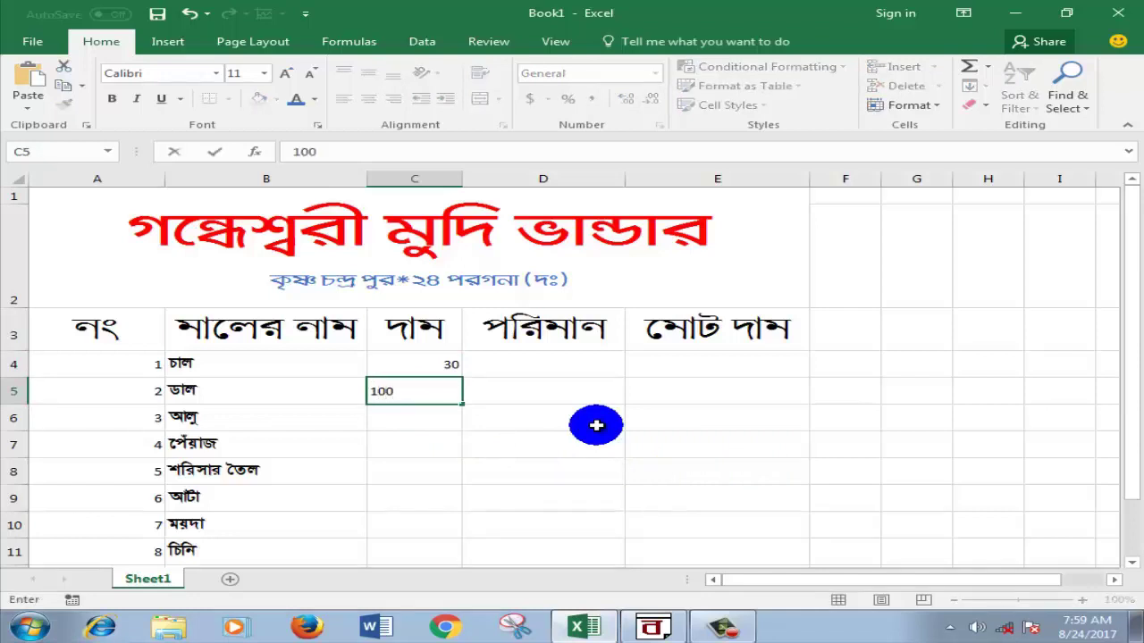
type("100")
left_click(432, 420)
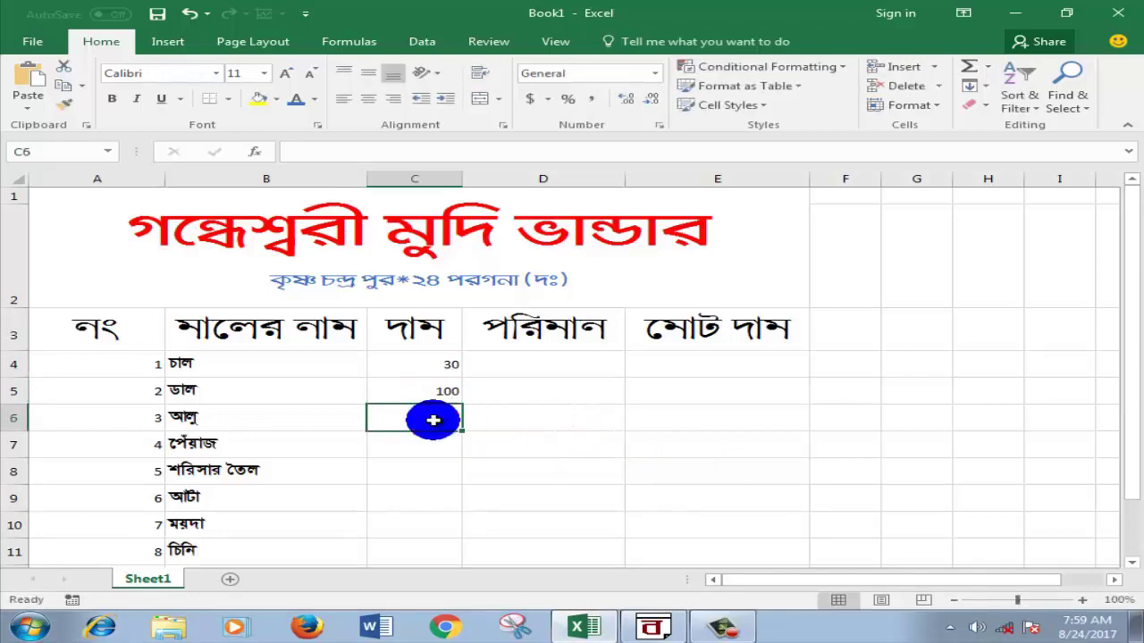
type("15")
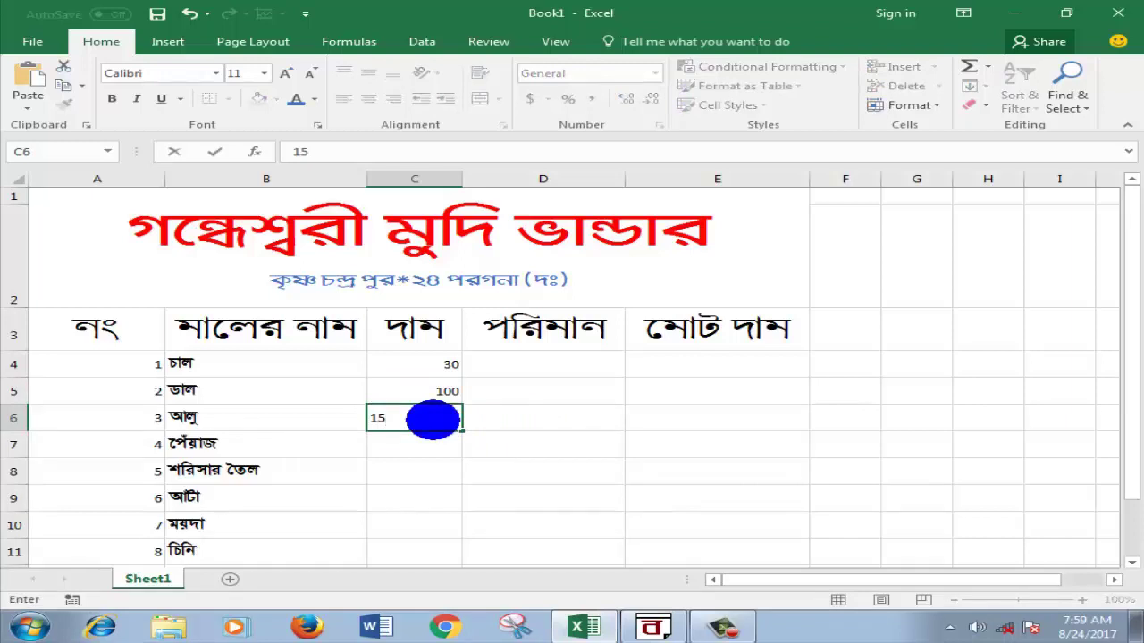
left_click(422, 440)
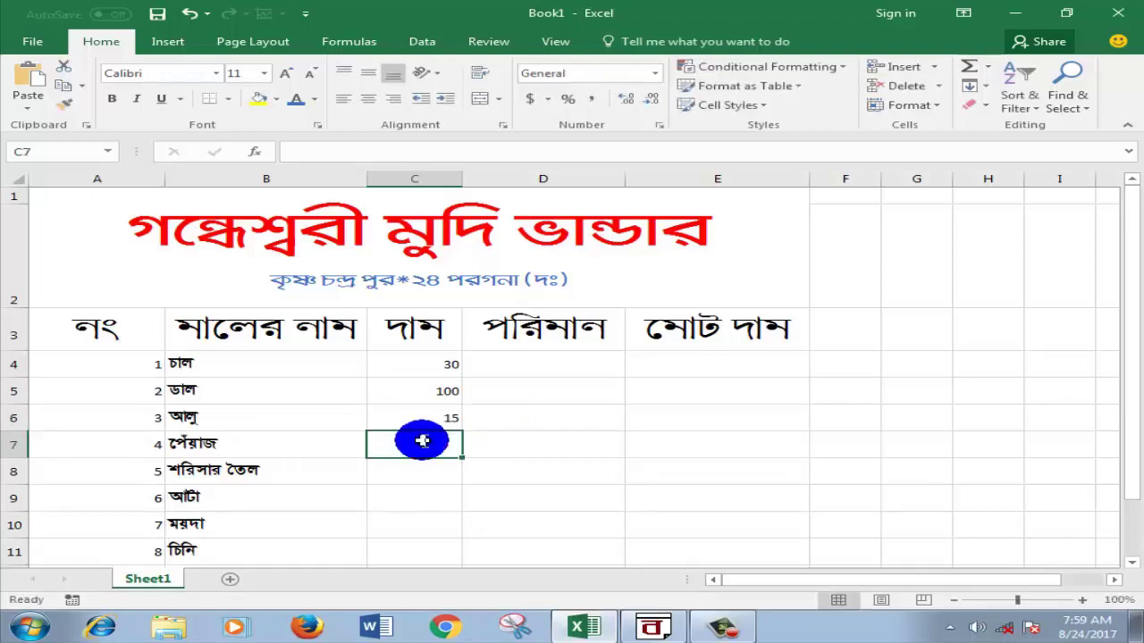
type("20")
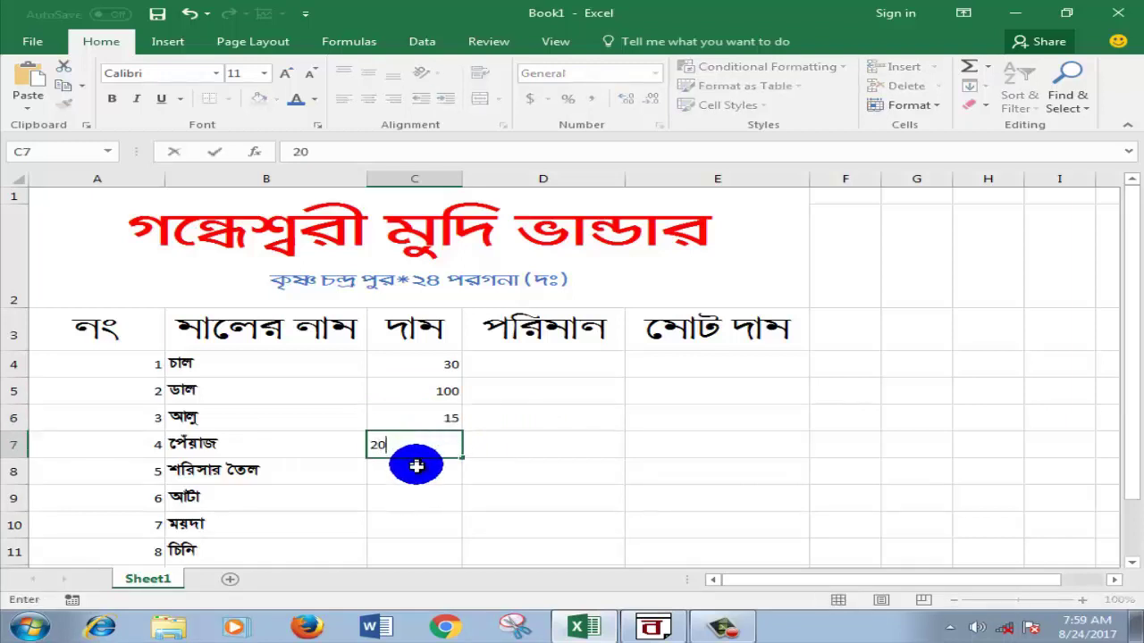
left_click(418, 466)
Step: Enter prices 120, 25, 30 and 40 into C8 through C11
type("12")
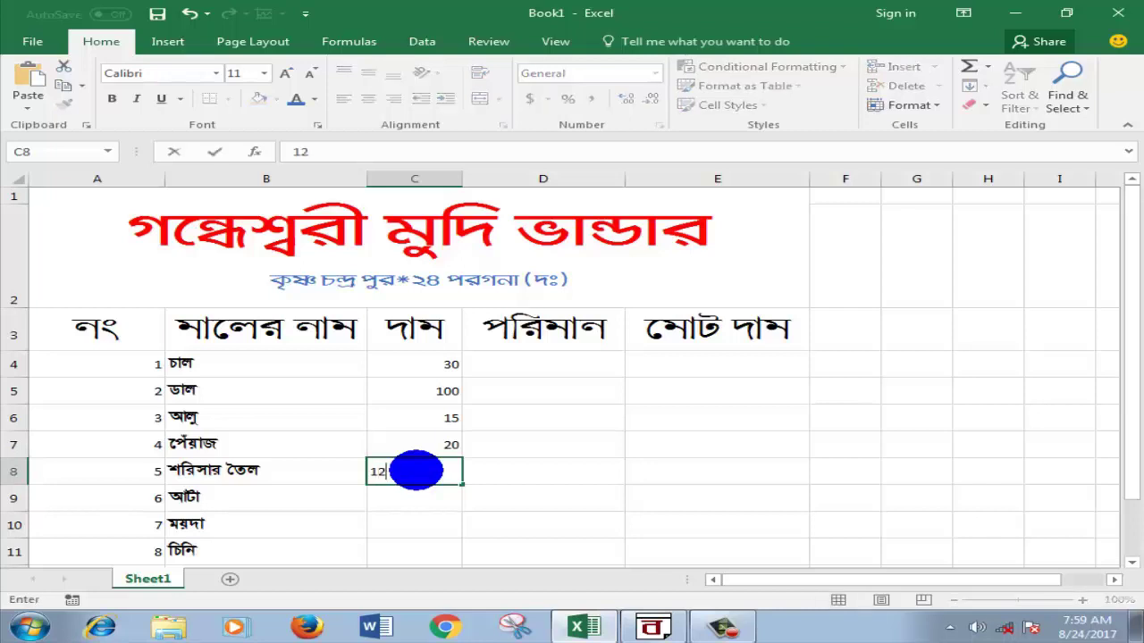
type("0")
left_click(400, 496)
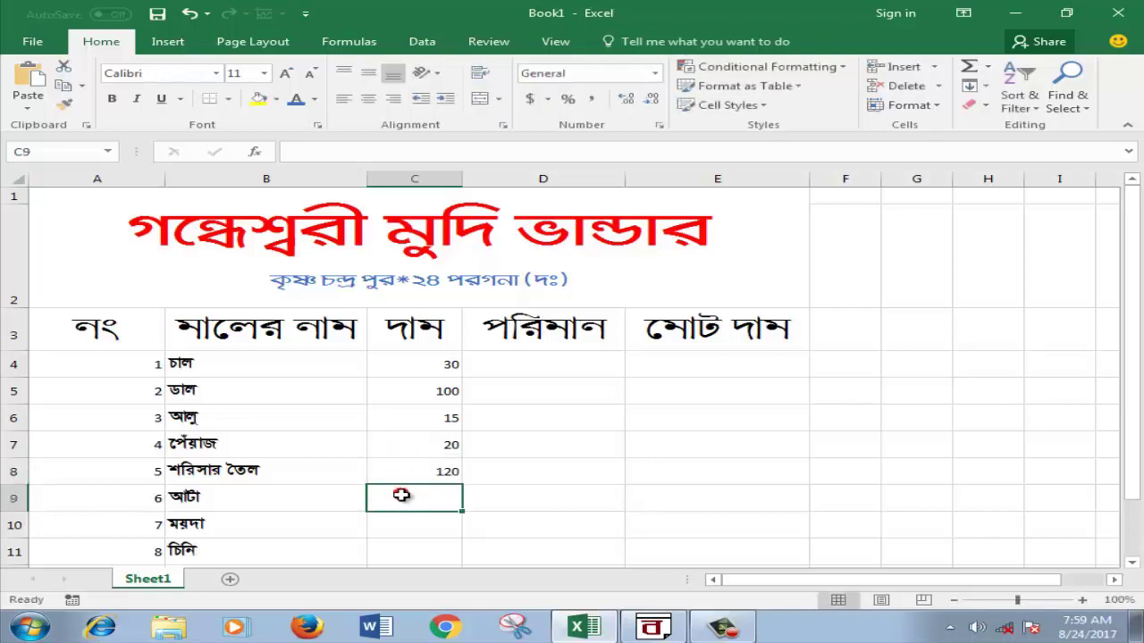
type("3")
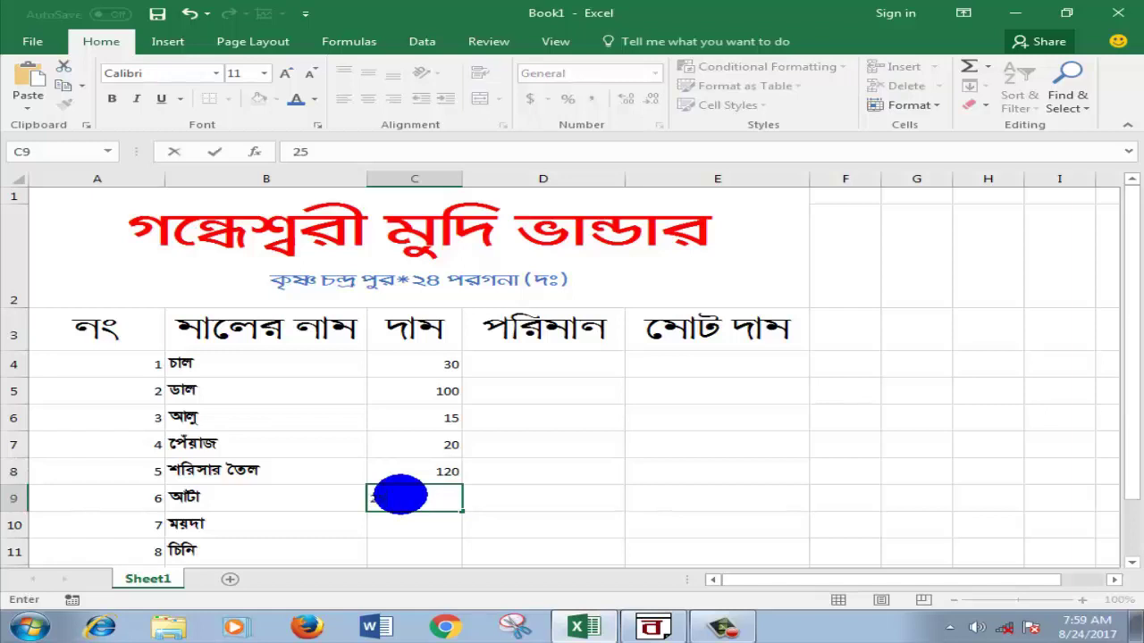
left_click(388, 525)
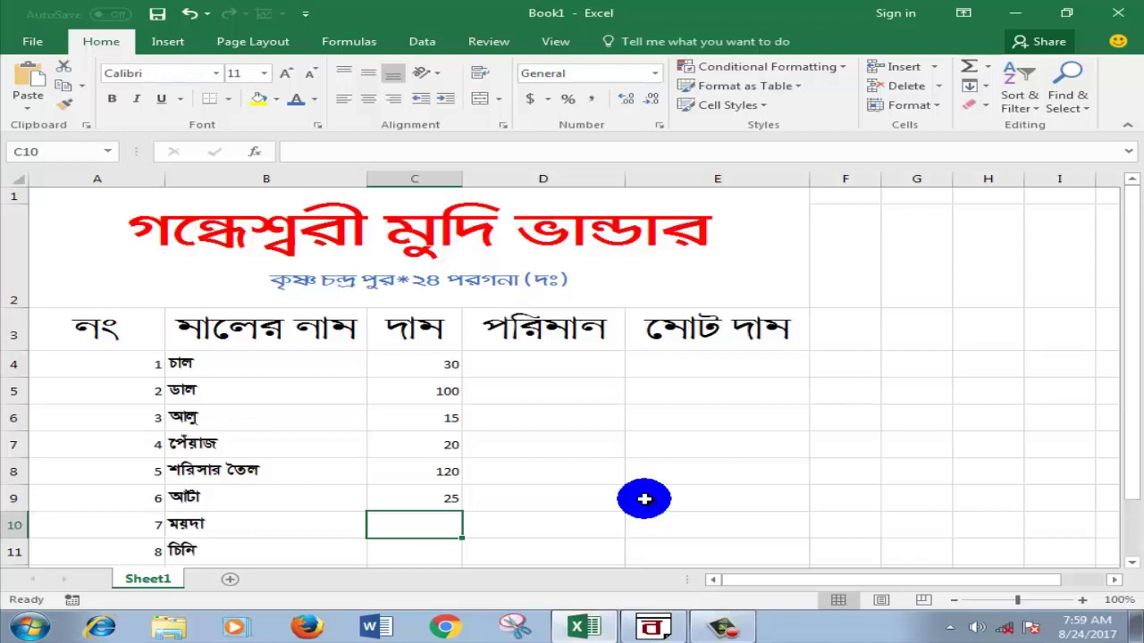
type("30")
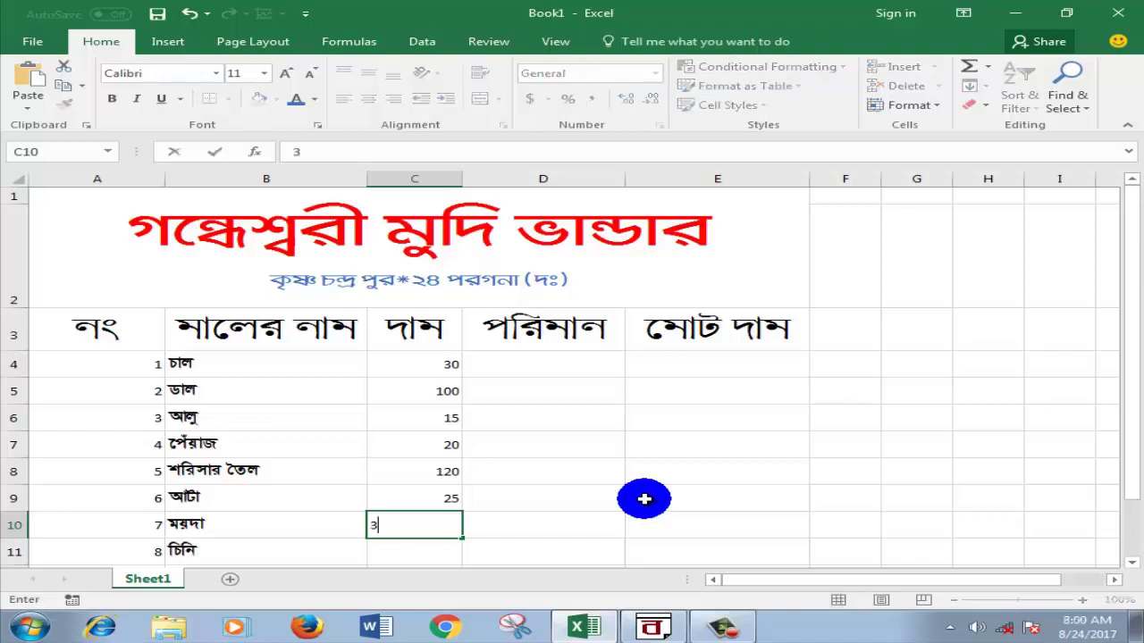
left_click(397, 549)
type("40")
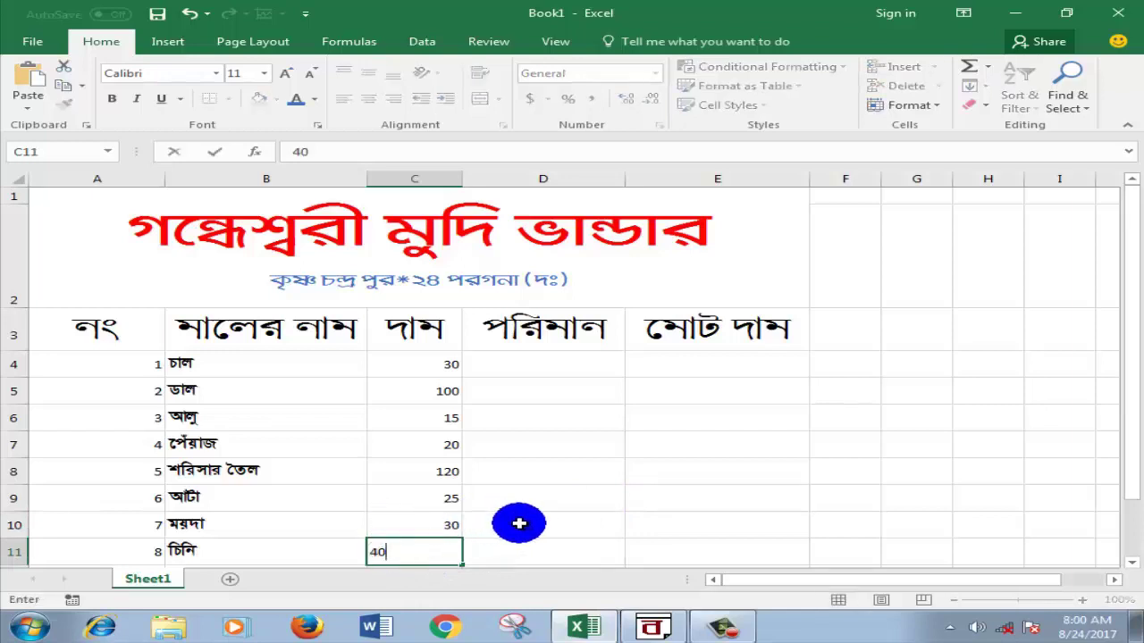
left_click(518, 524)
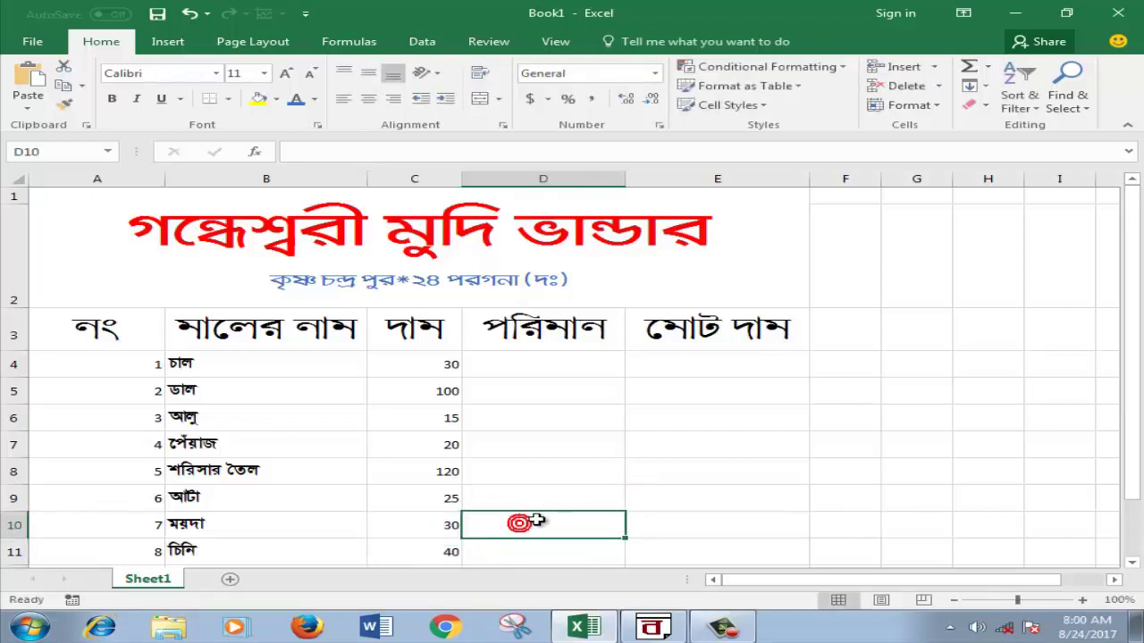
scroll(536, 500, "down", 4)
scroll(567, 515, "up", 3)
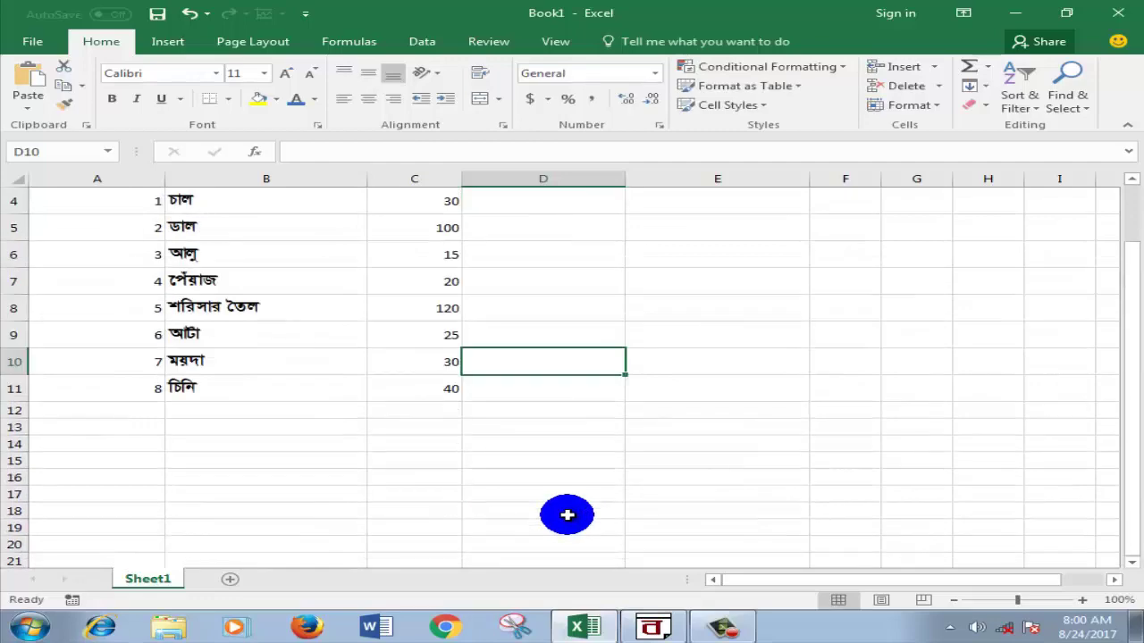
scroll(566, 515, "up", 1)
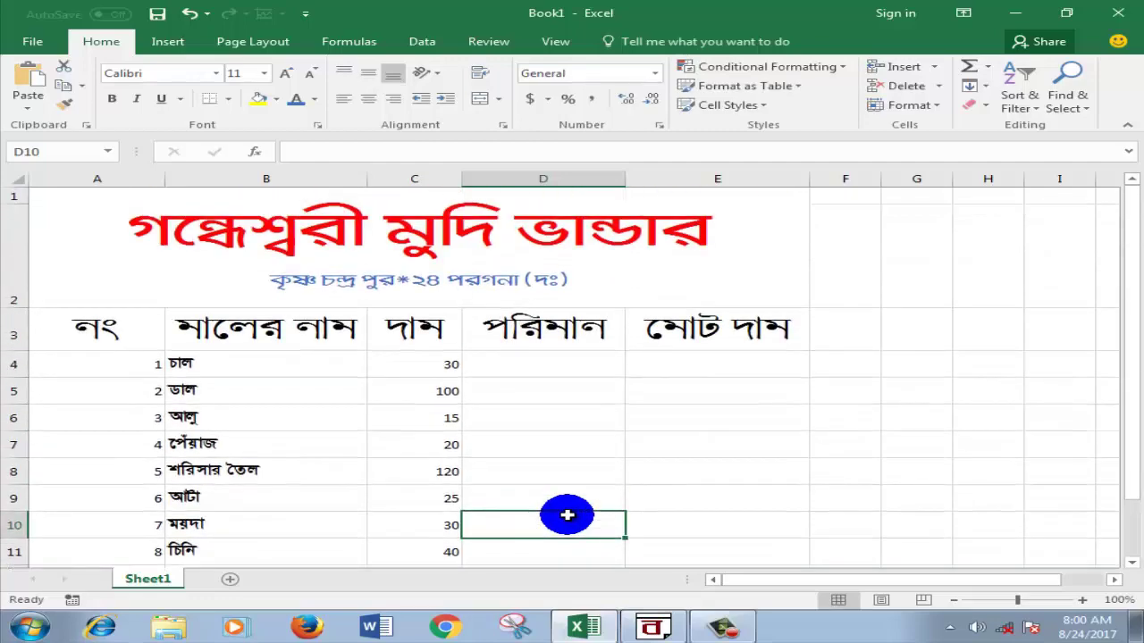
left_click(705, 466)
scroll(695, 464, "down", 1)
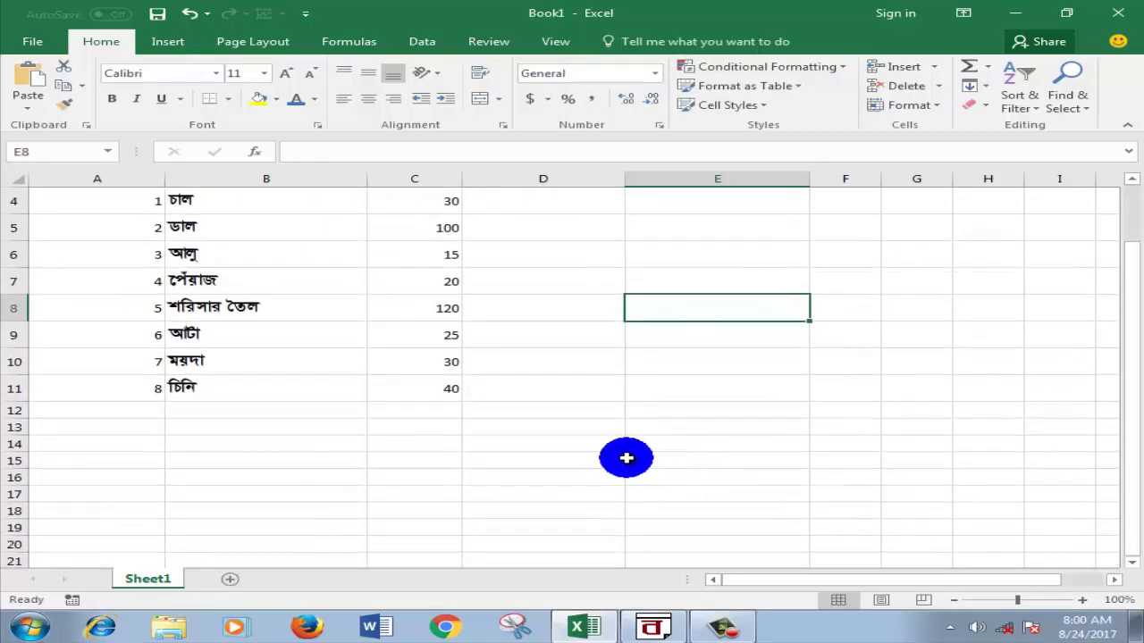
scroll(628, 456, "up", 1)
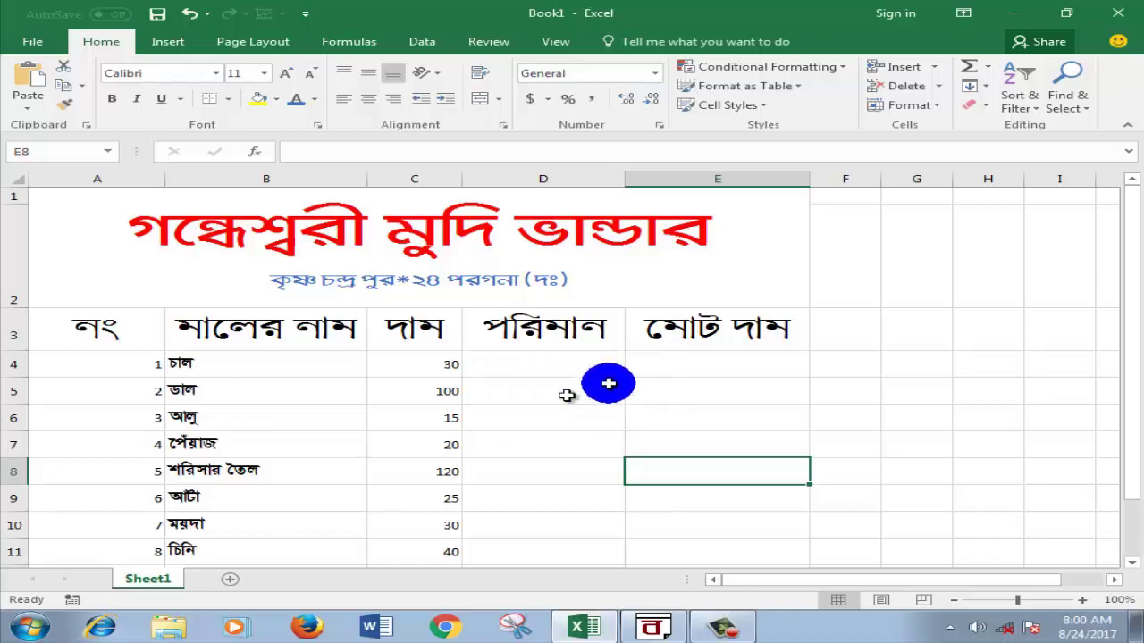
scroll(467, 459, "down", 2)
scroll(468, 460, "up", 2)
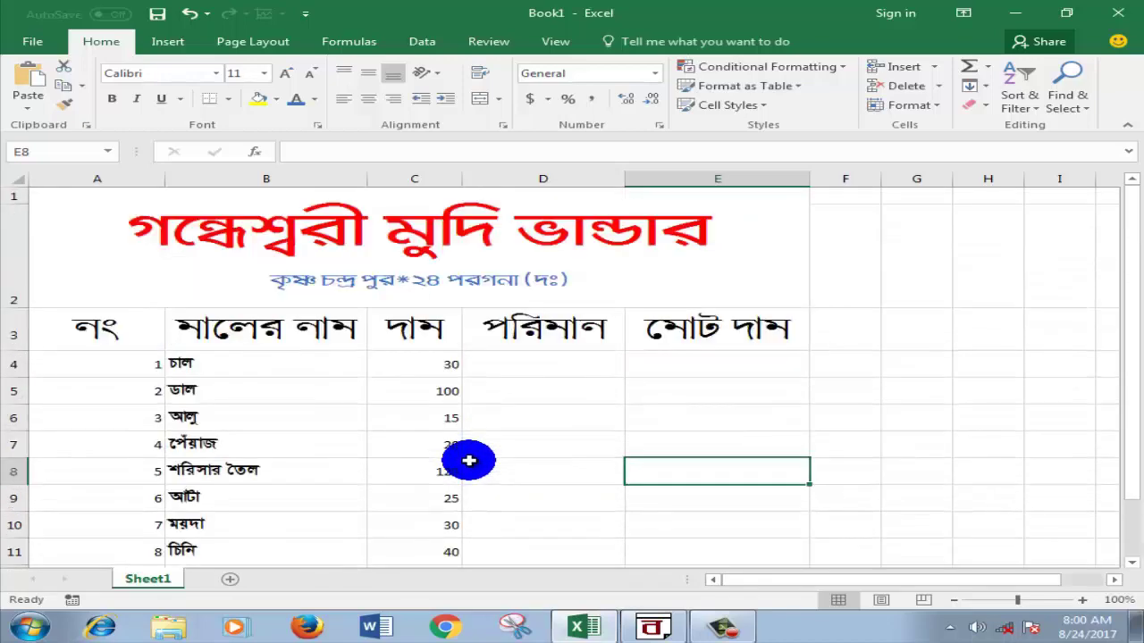
Step: Search the Start Menu for 'on screen' and launch the On-Screen Keyboard
left_click(30, 623)
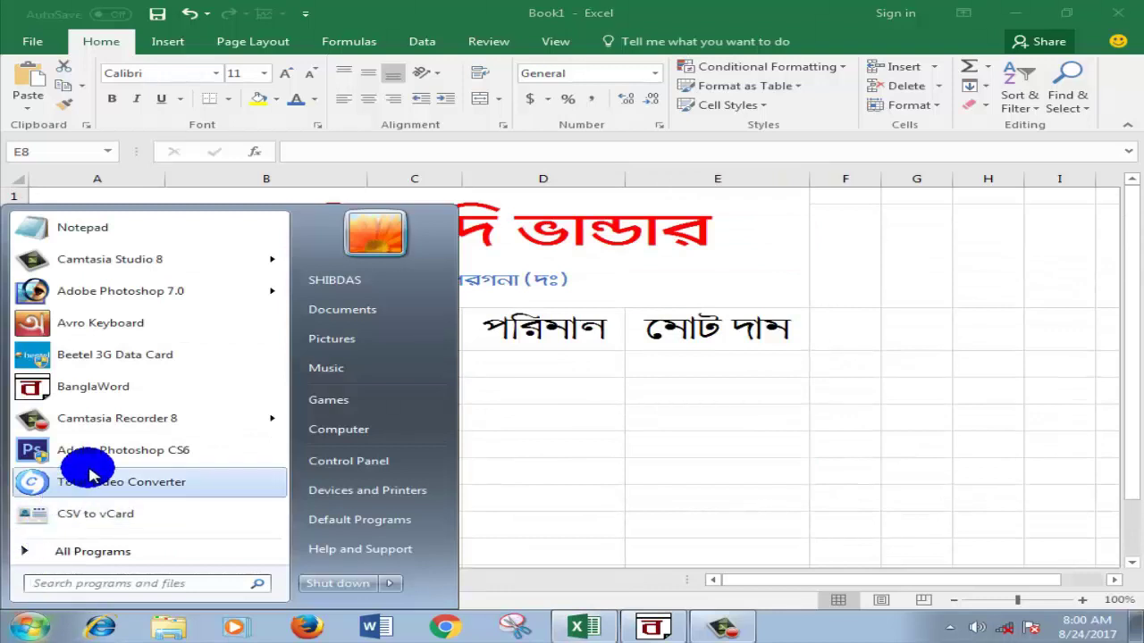
left_click(83, 550)
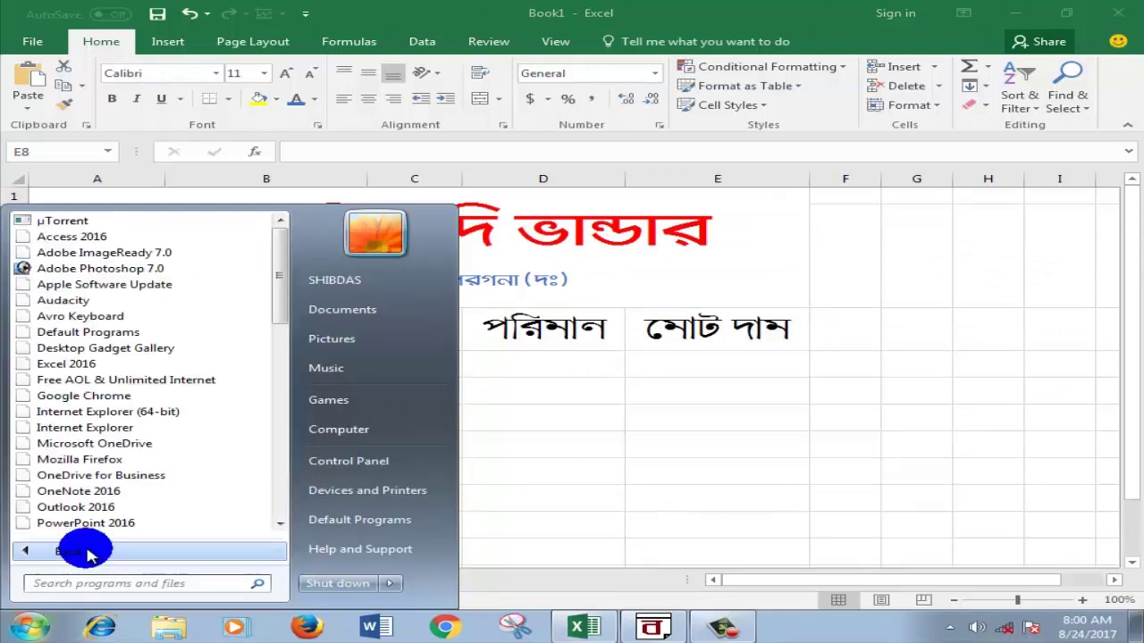
left_click_drag(284, 308, 280, 447)
left_click(67, 583)
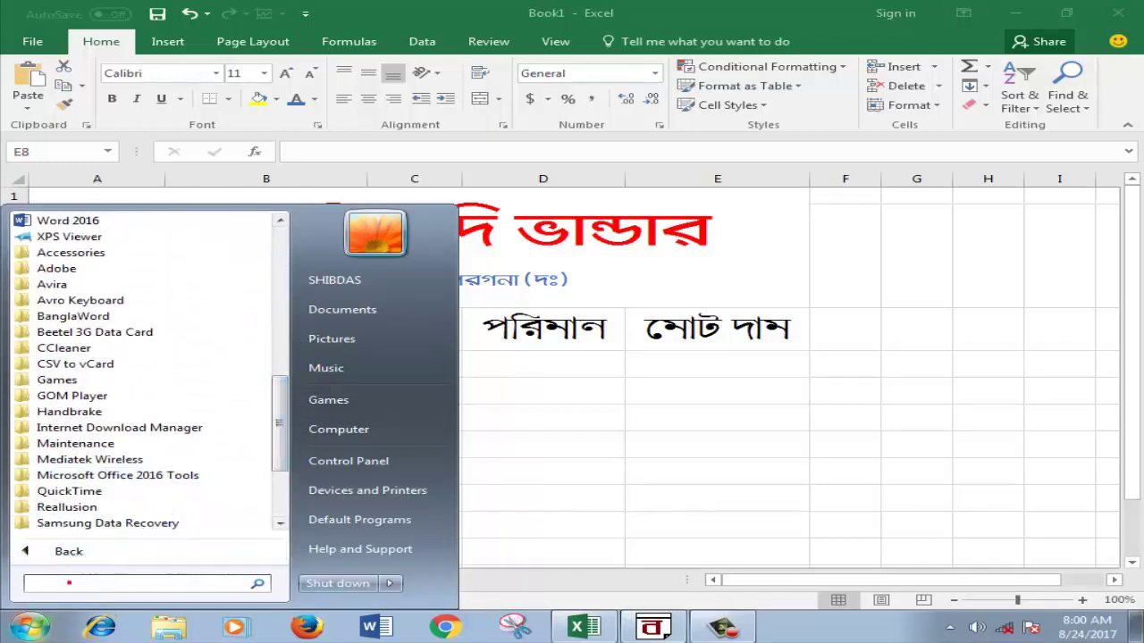
type("on")
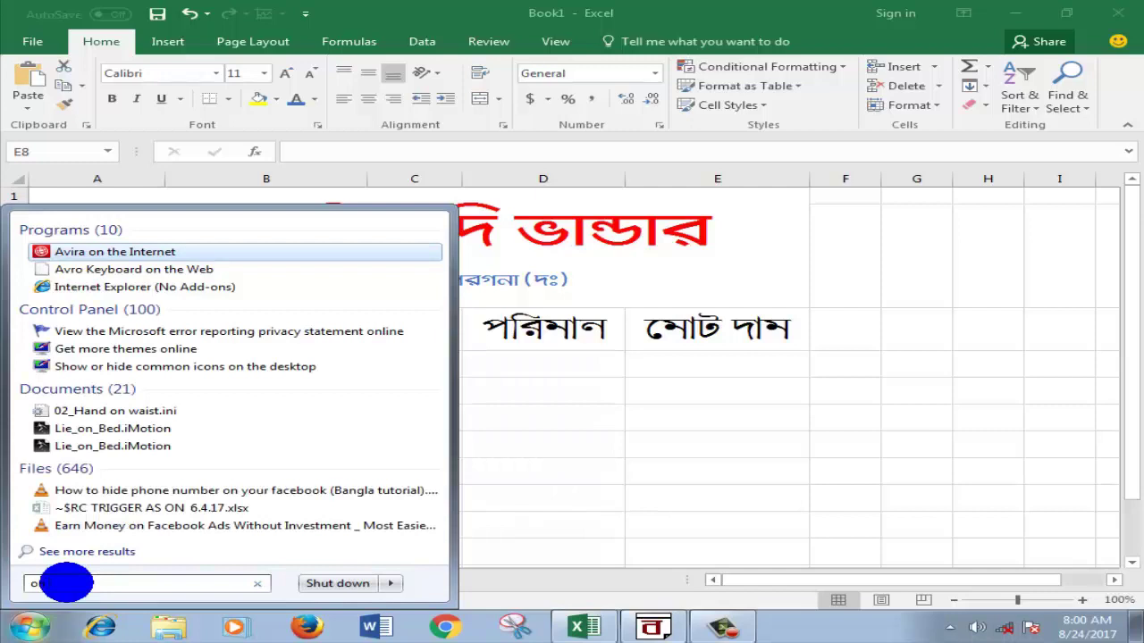
type("sk")
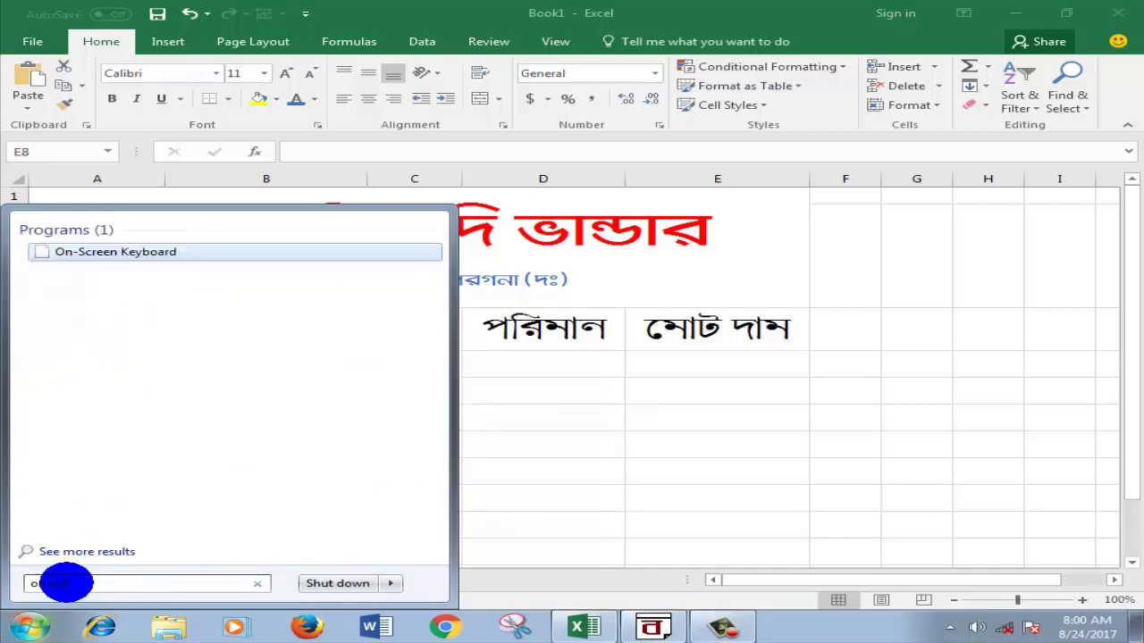
left_click(154, 256)
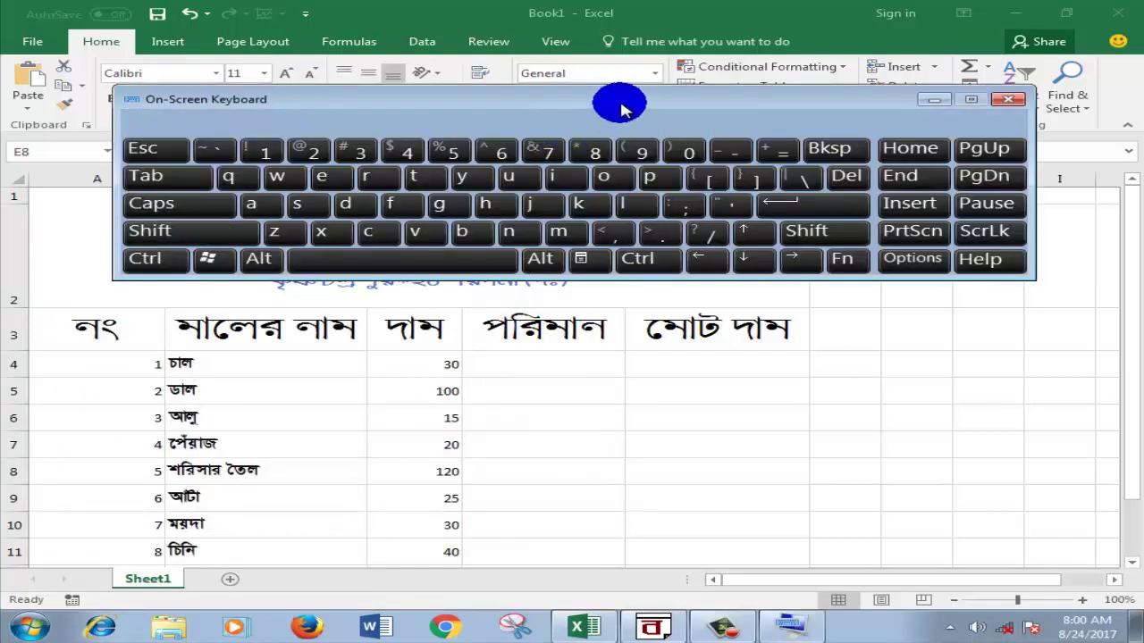
Step: Move the On-Screen Keyboard lower and enter '=' in cell E4 using it
left_click_drag(623, 108, 603, 420)
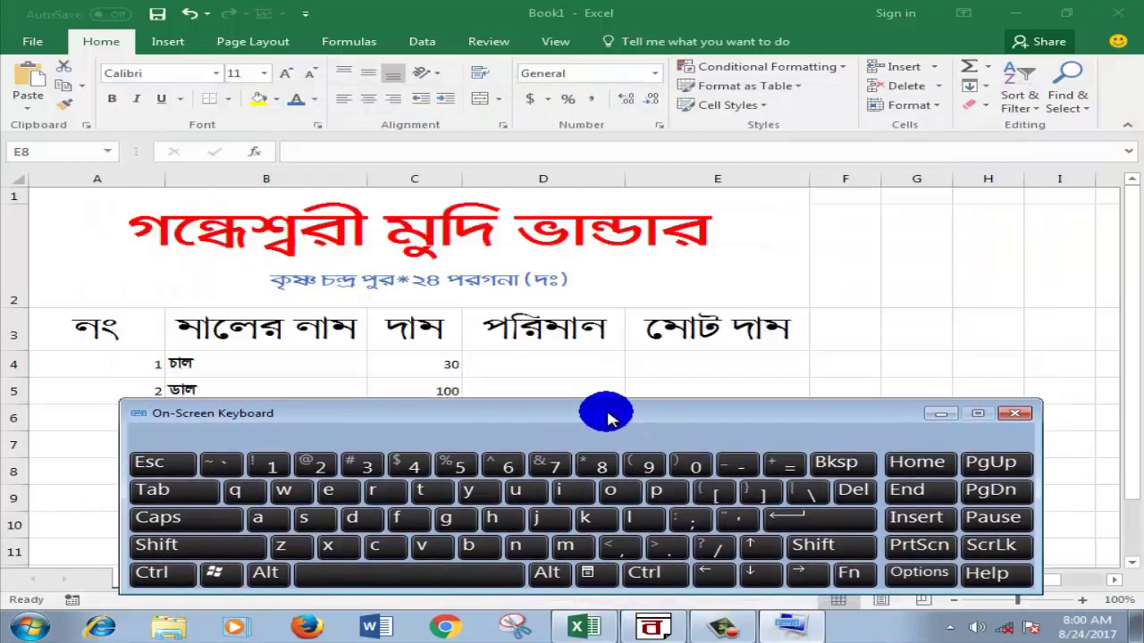
left_click(658, 371)
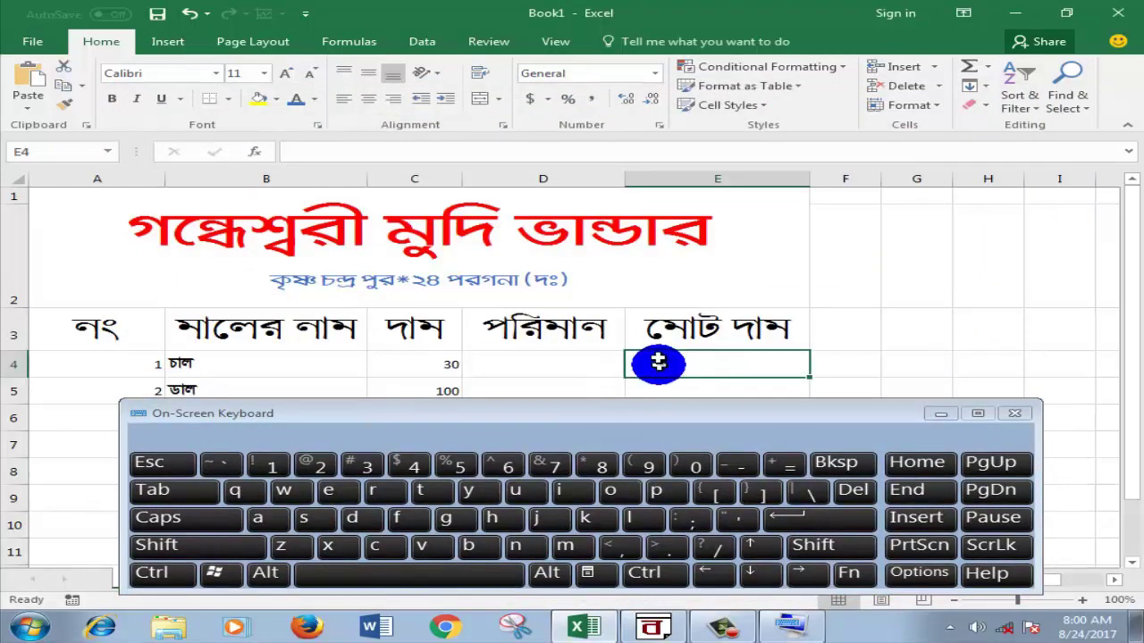
left_click(784, 465)
left_click(784, 466)
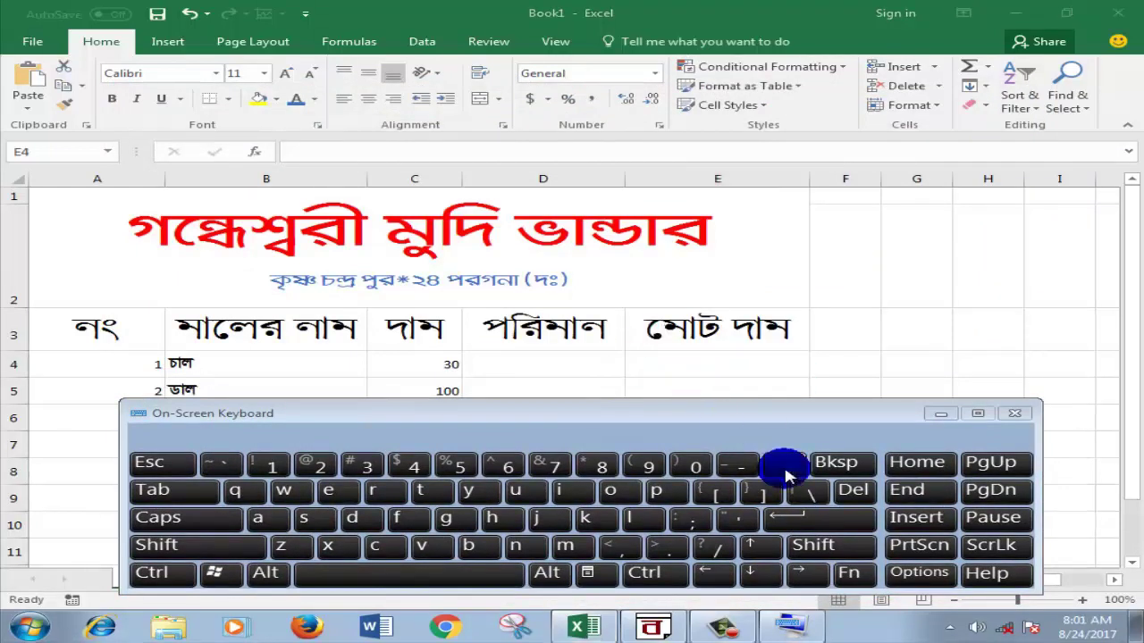
left_click(724, 373)
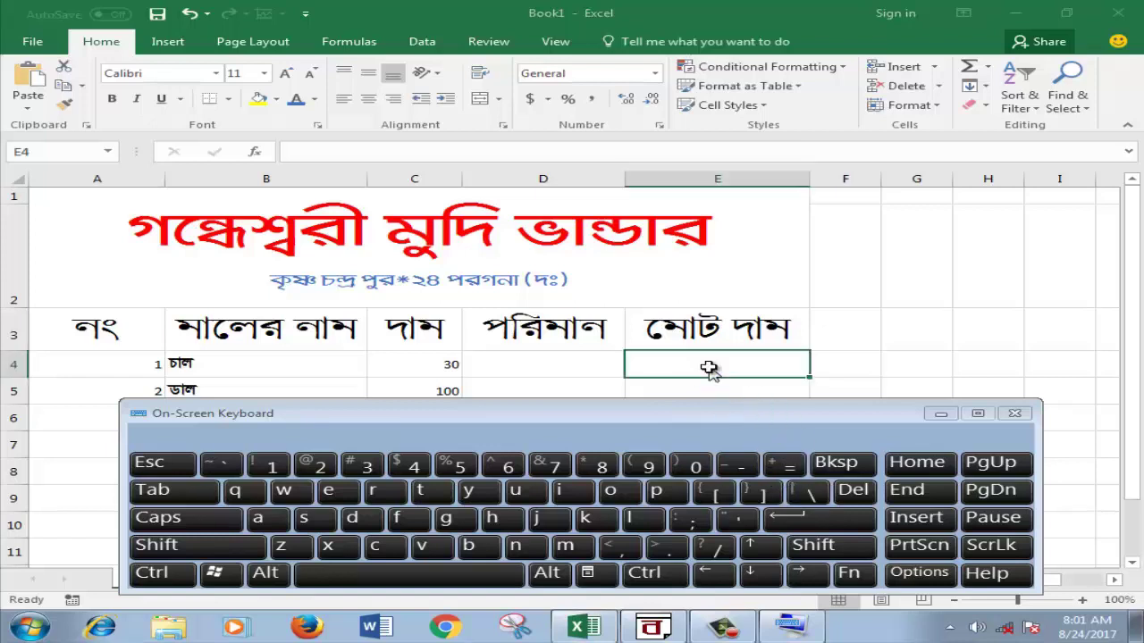
left_click(729, 375)
left_click(806, 472)
left_click(787, 467)
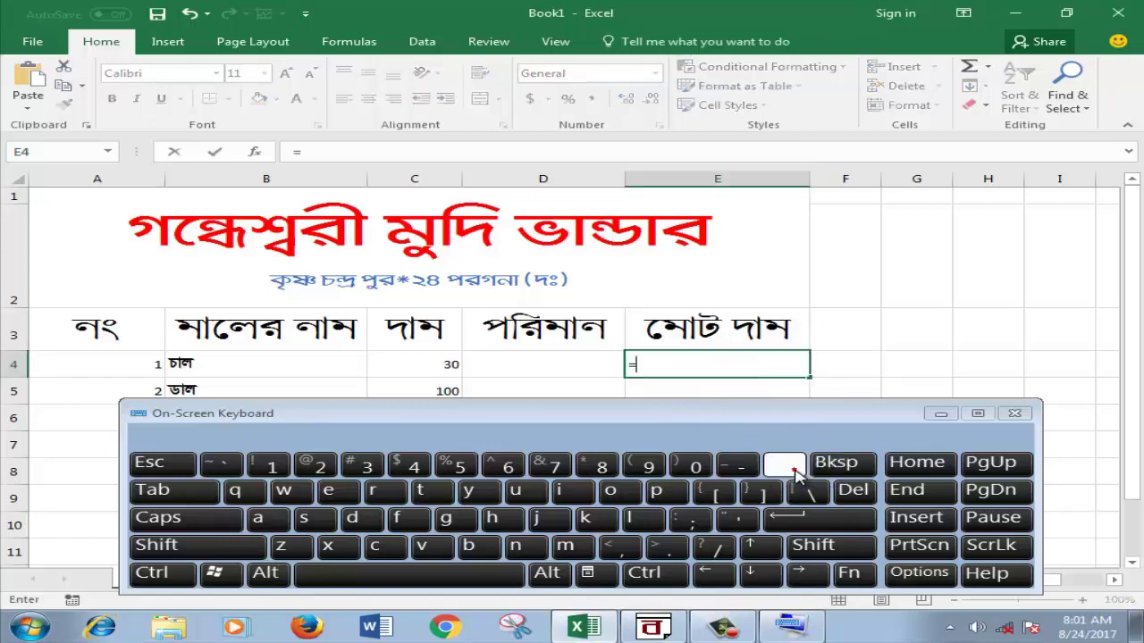
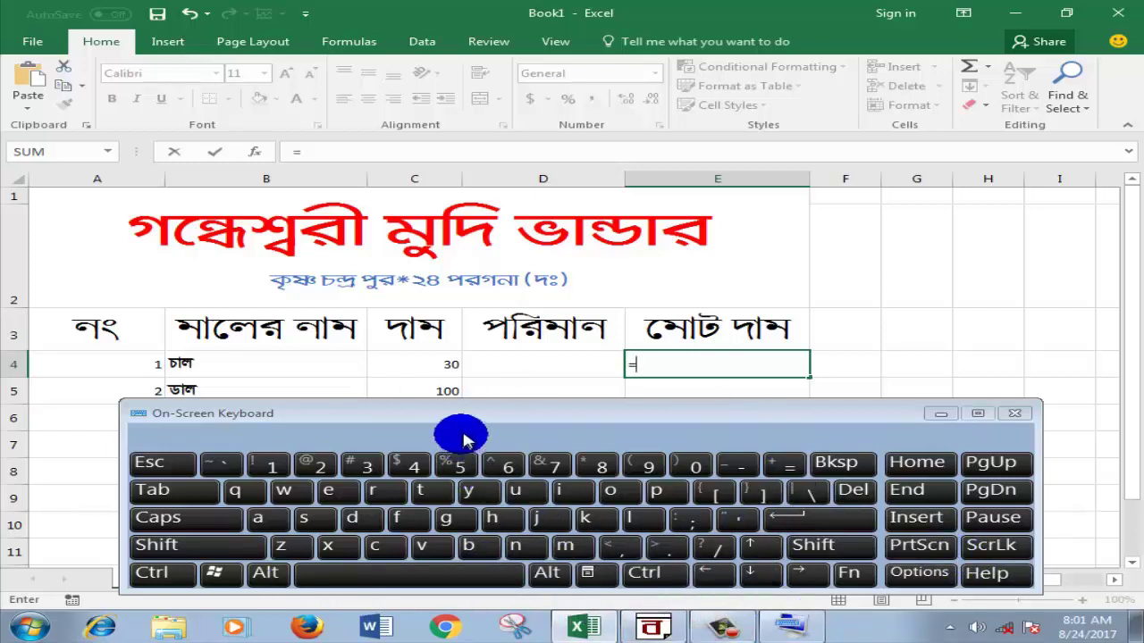
Step: Complete the formula =C4*D4 in E4 with the On-Screen Keyboard, then hide the keyboard
left_click_drag(489, 415, 482, 409)
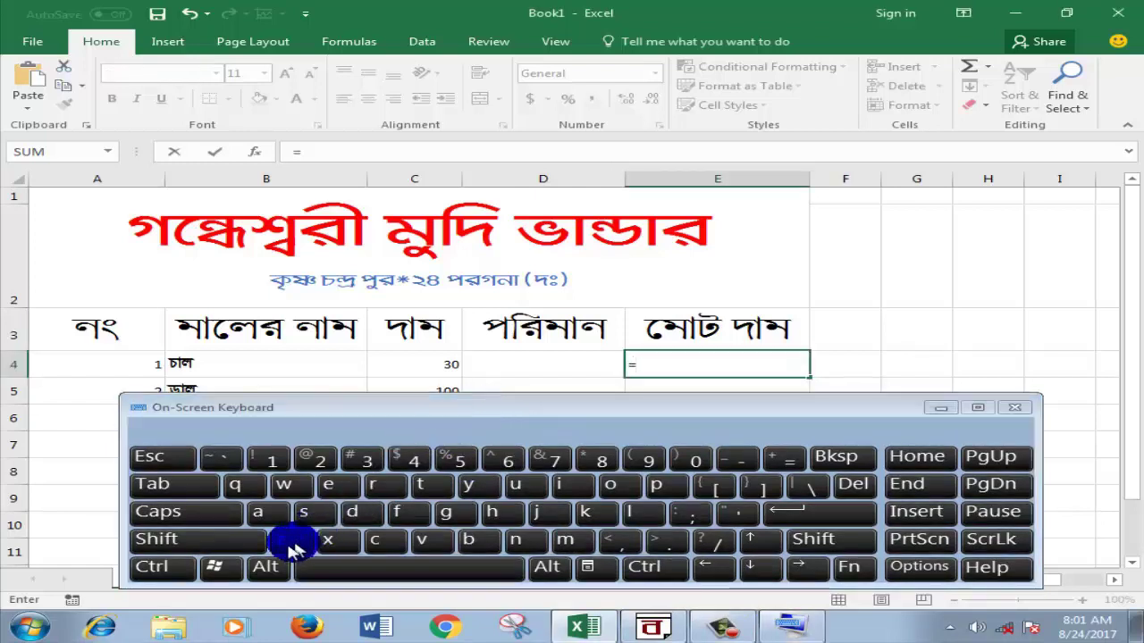
left_click(171, 542)
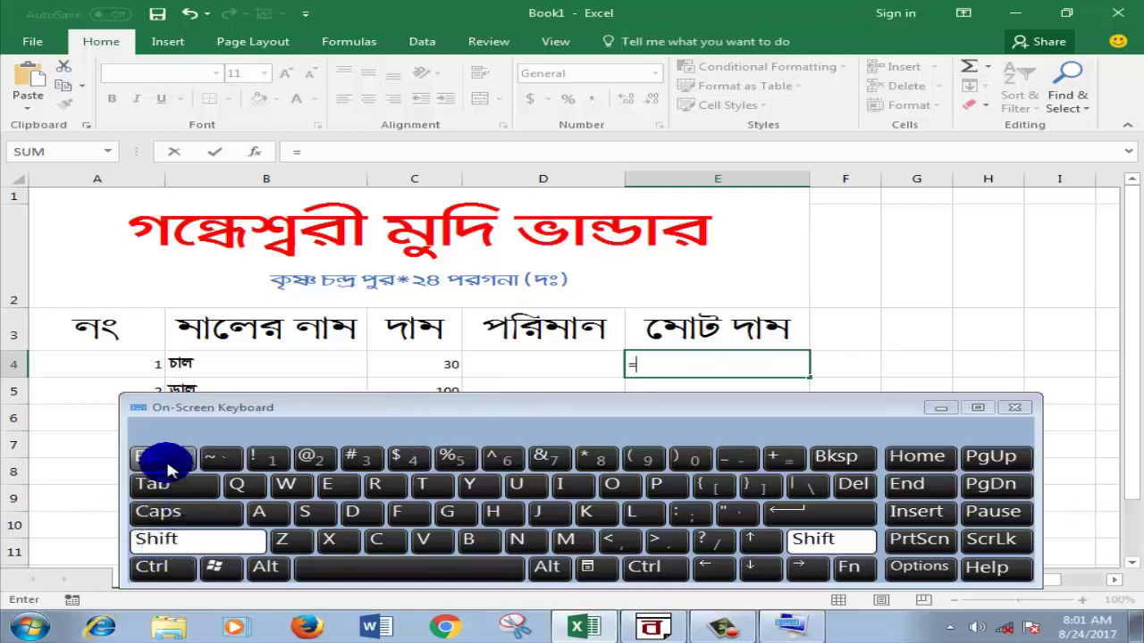
left_click(163, 539)
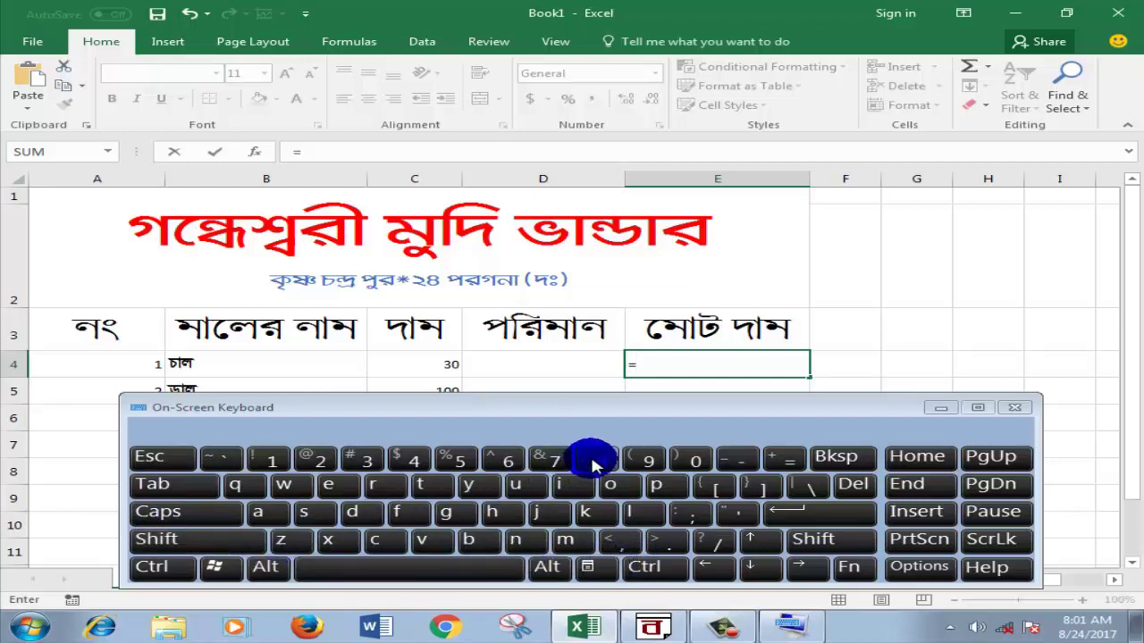
left_click(208, 539)
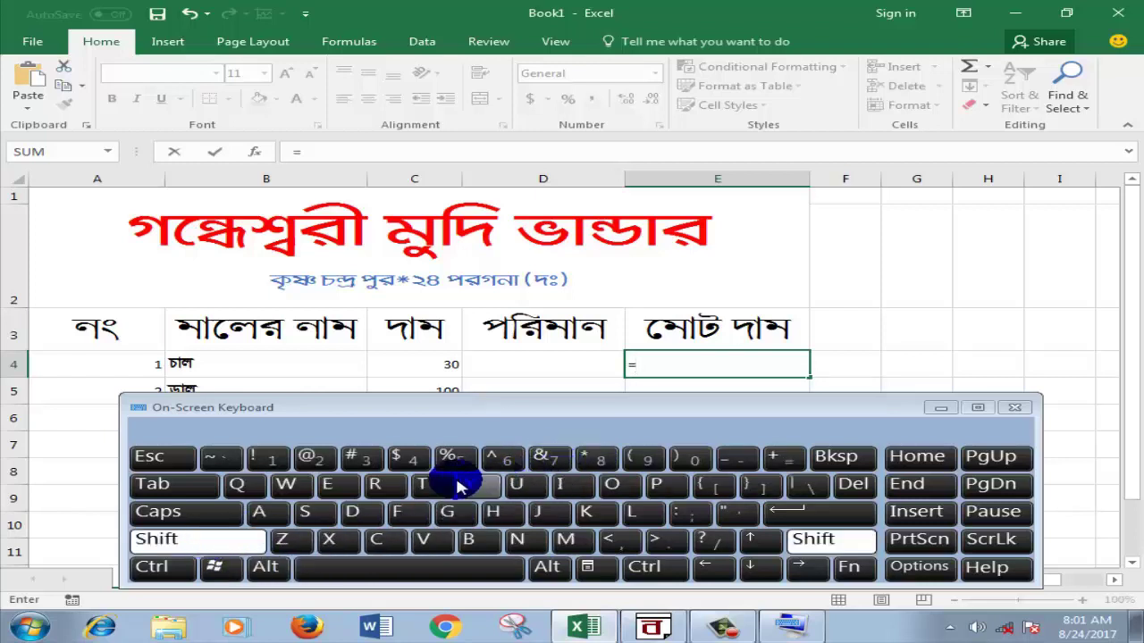
left_click(207, 542)
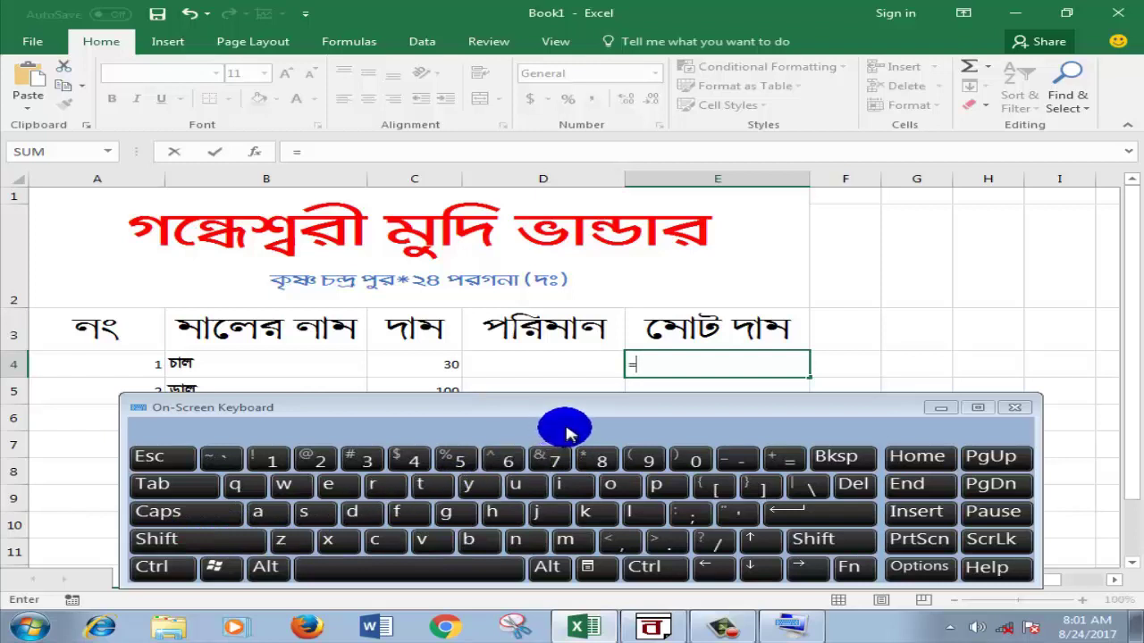
left_click(444, 365)
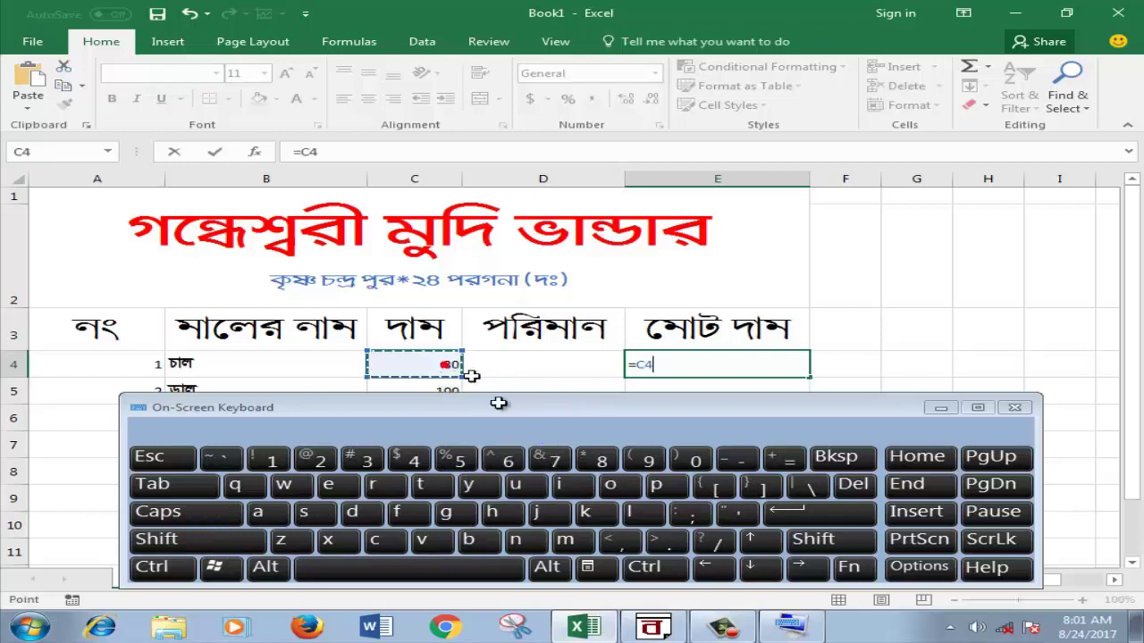
left_click(195, 549)
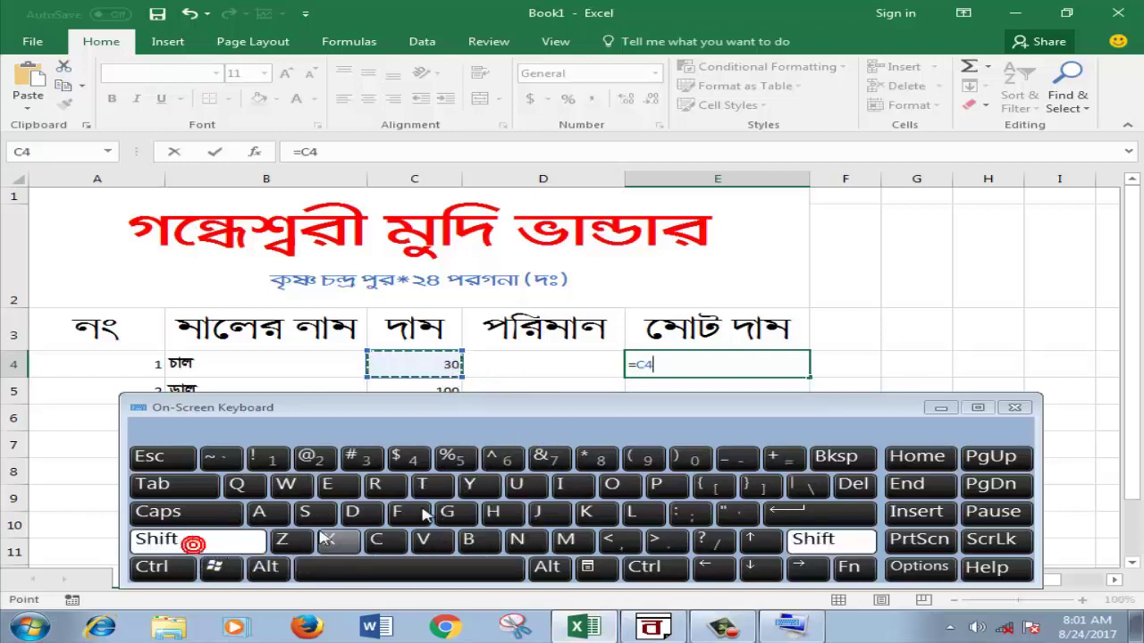
left_click(594, 459)
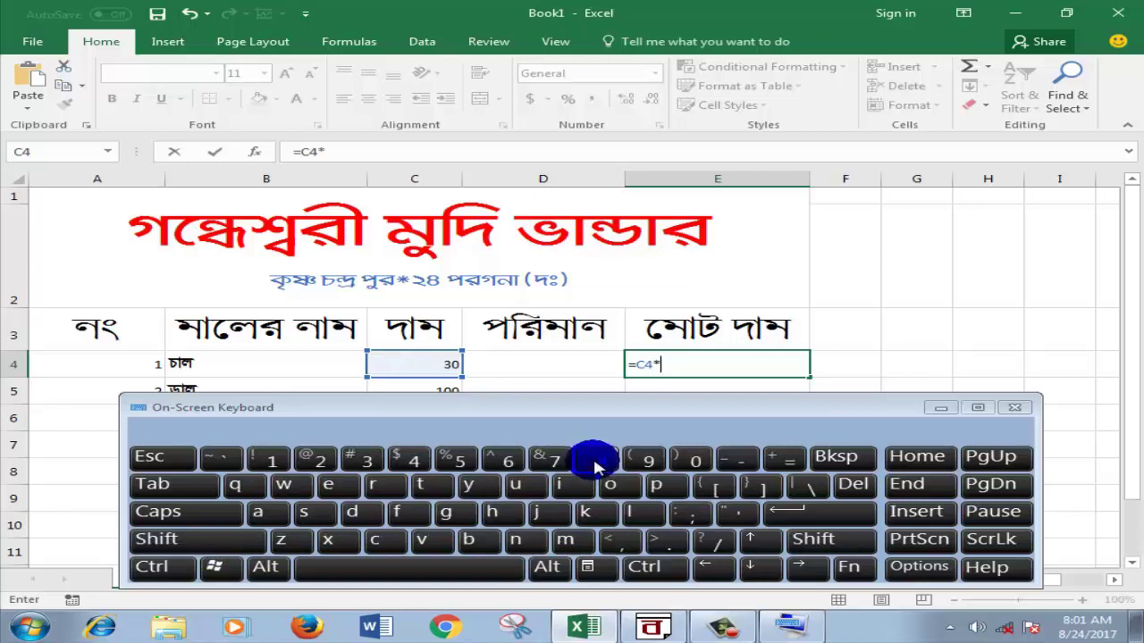
left_click(558, 363)
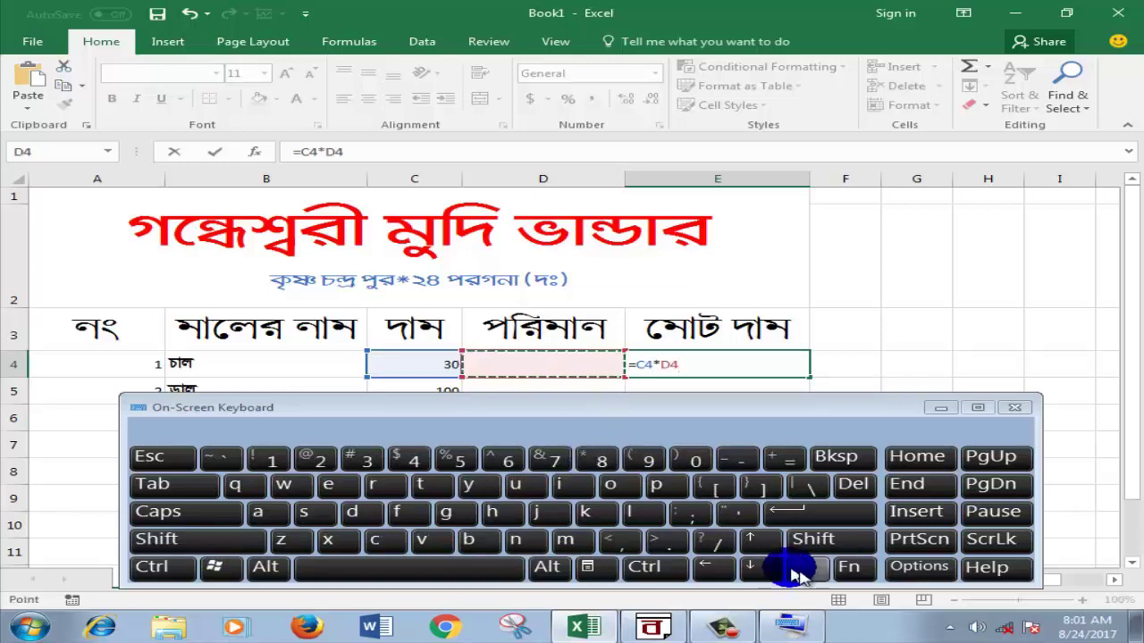
left_click(801, 525)
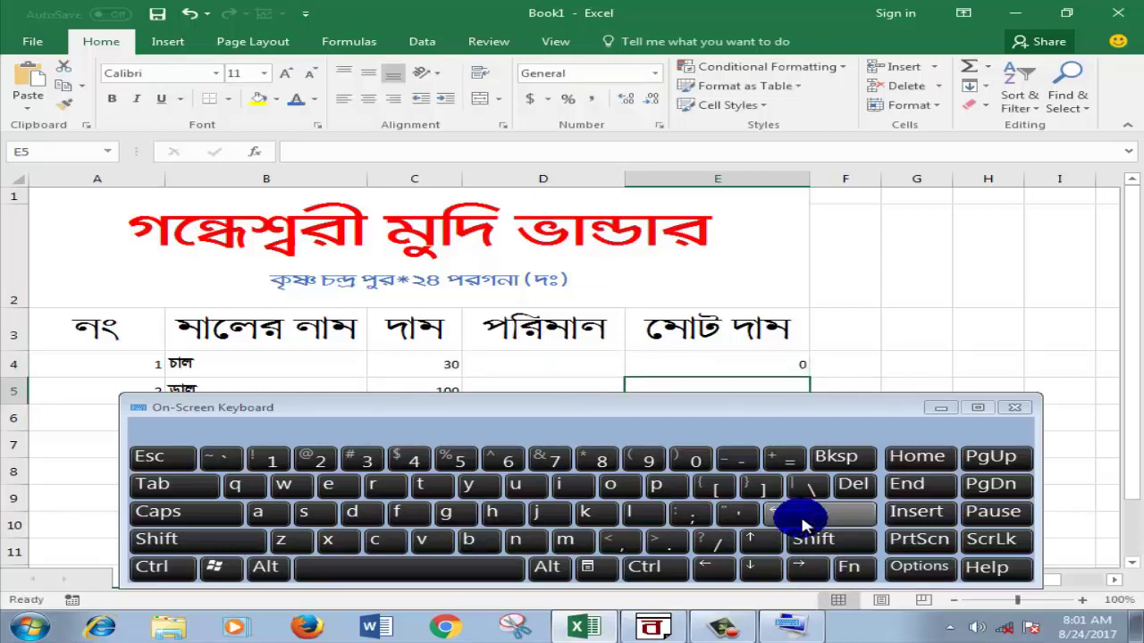
left_click(940, 408)
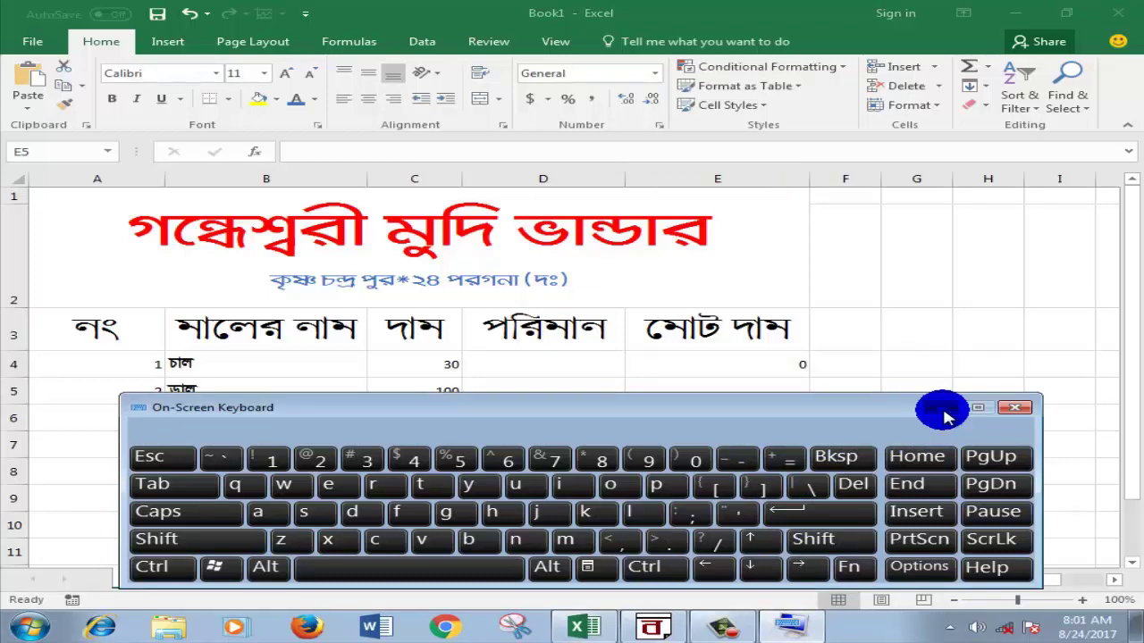
left_click(940, 408)
Step: Fill the E4 total formula down through E11, each row showing 0
left_click(856, 408)
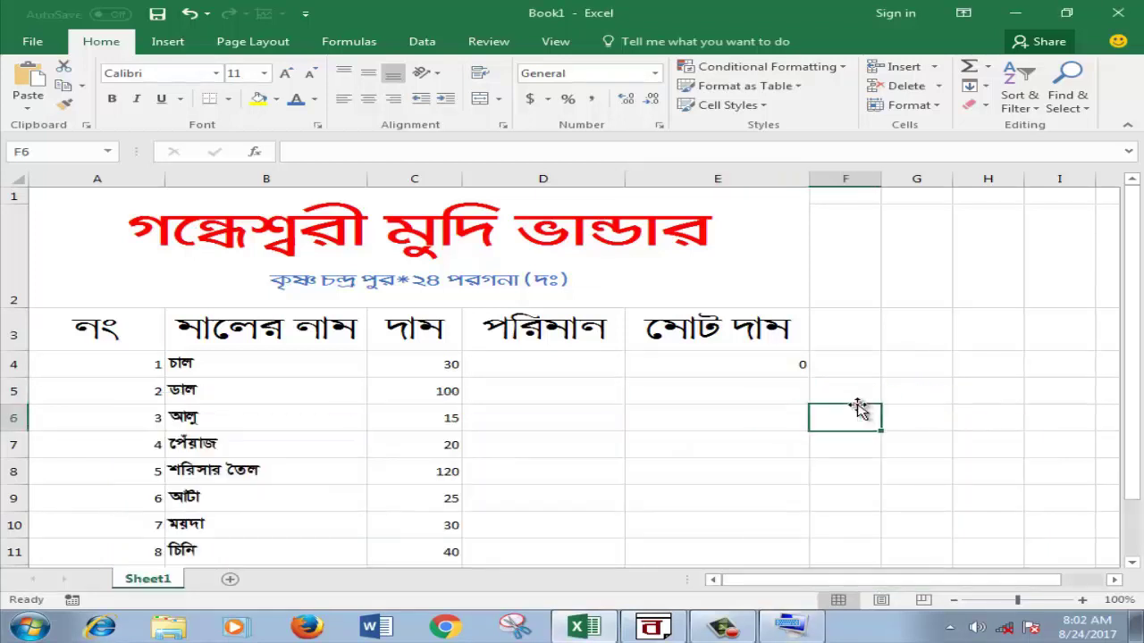
mouse_move(1127, 281)
left_mouse_down()
mouse_move(1130, 267)
mouse_move(1130, 308)
mouse_move(1127, 291)
left_mouse_up()
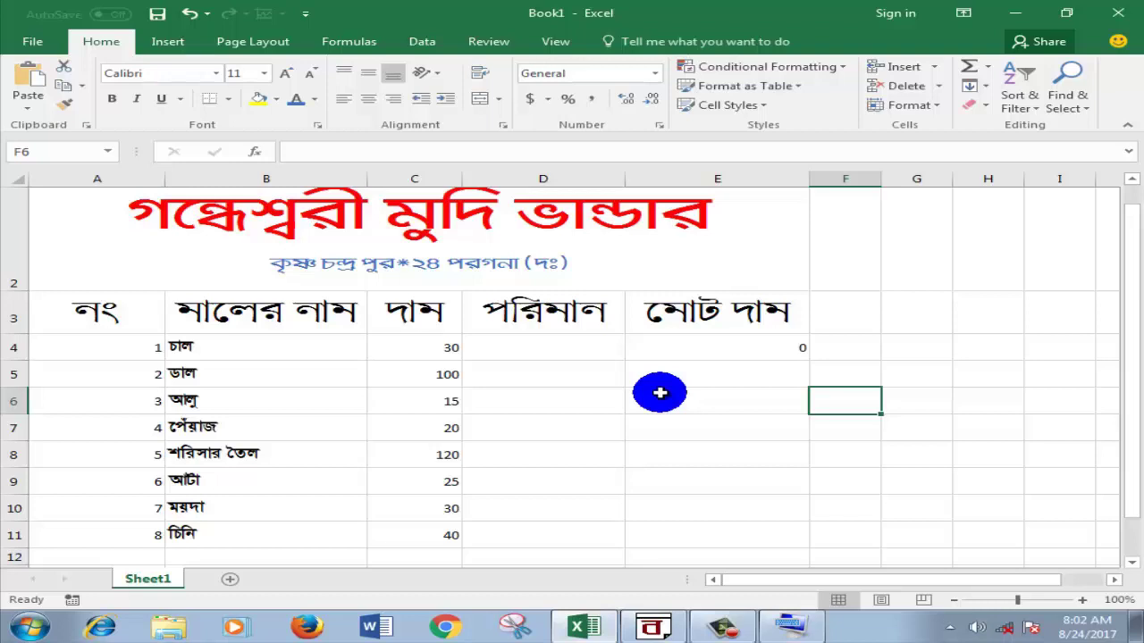
left_click(747, 344)
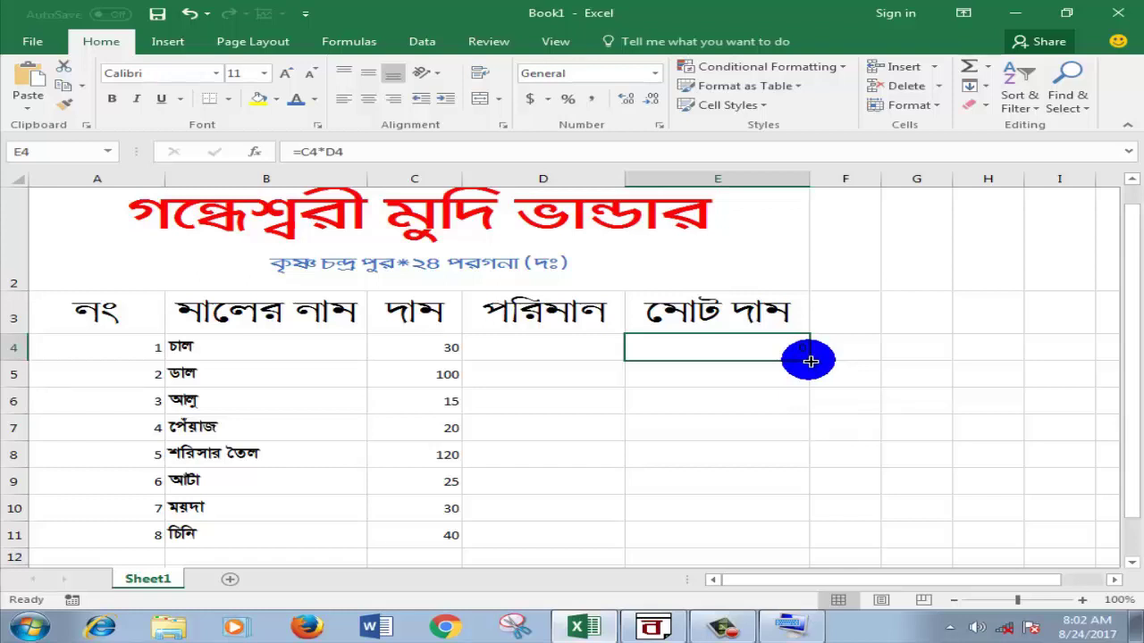
left_click_drag(810, 361, 796, 541)
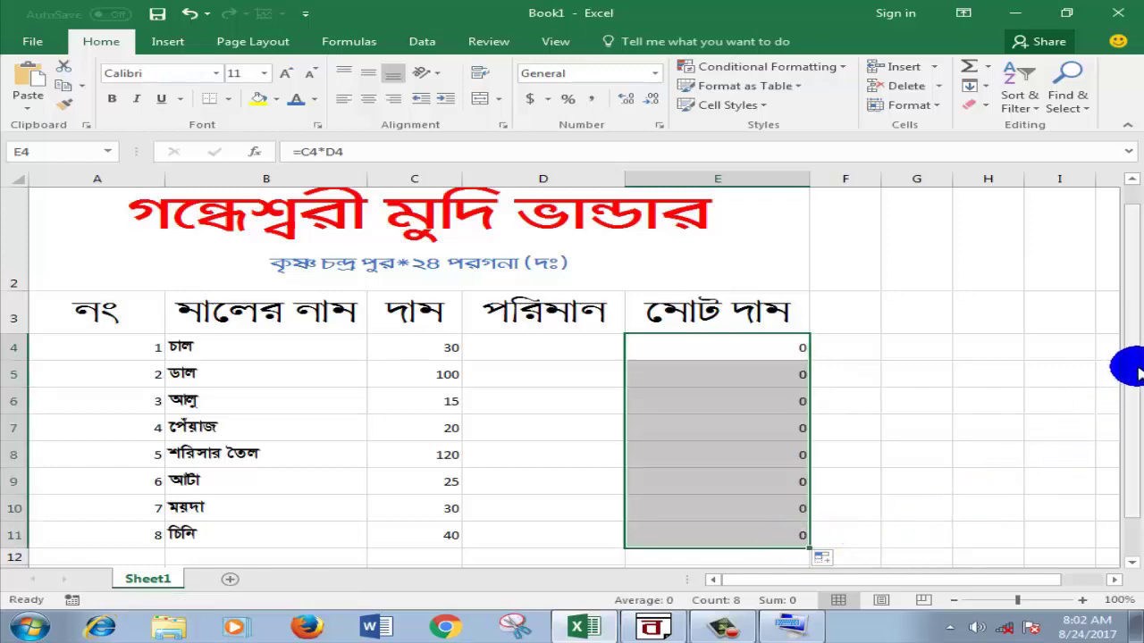
left_click_drag(1130, 371, 1128, 377)
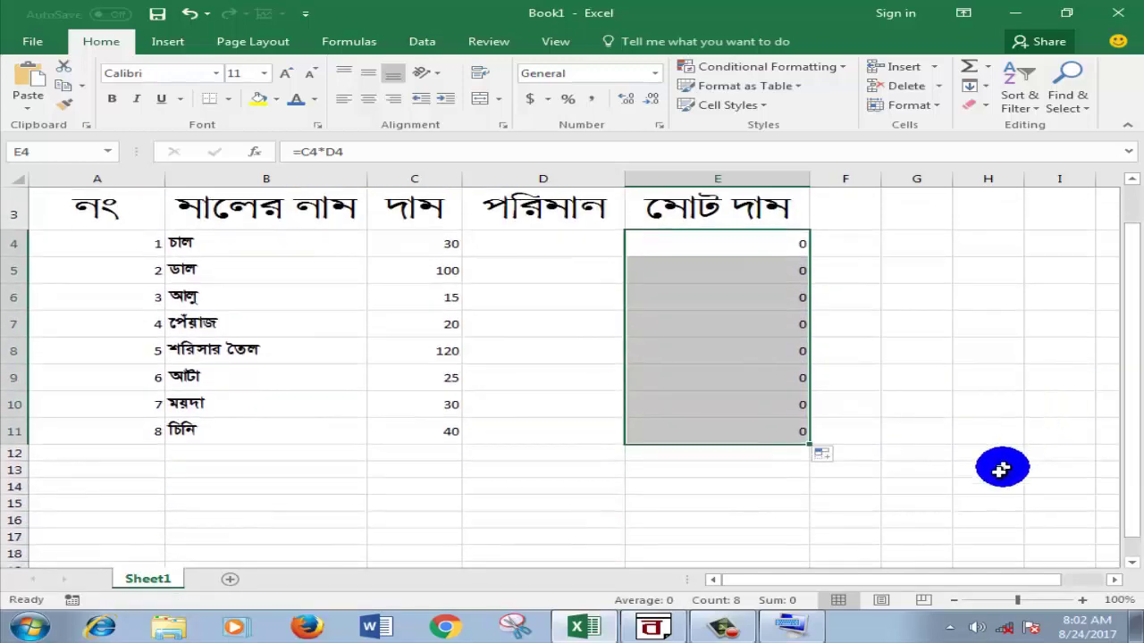
left_click(1002, 468)
left_click(914, 546)
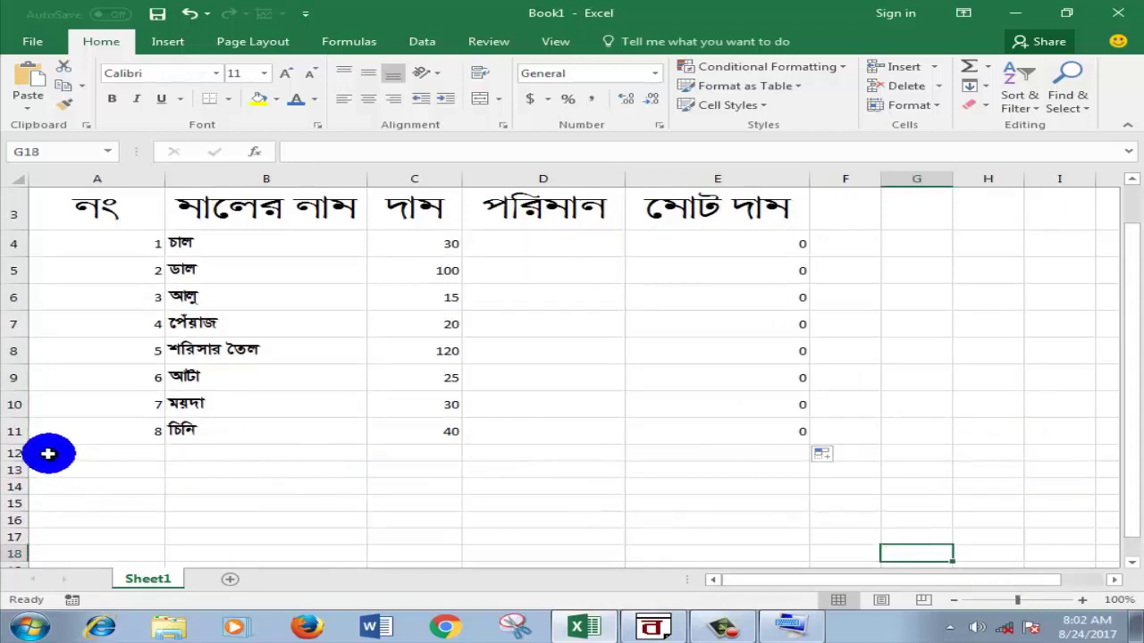
Step: Merge and center A12:D12, then start editing the merged cell
left_click_drag(48, 454, 522, 452)
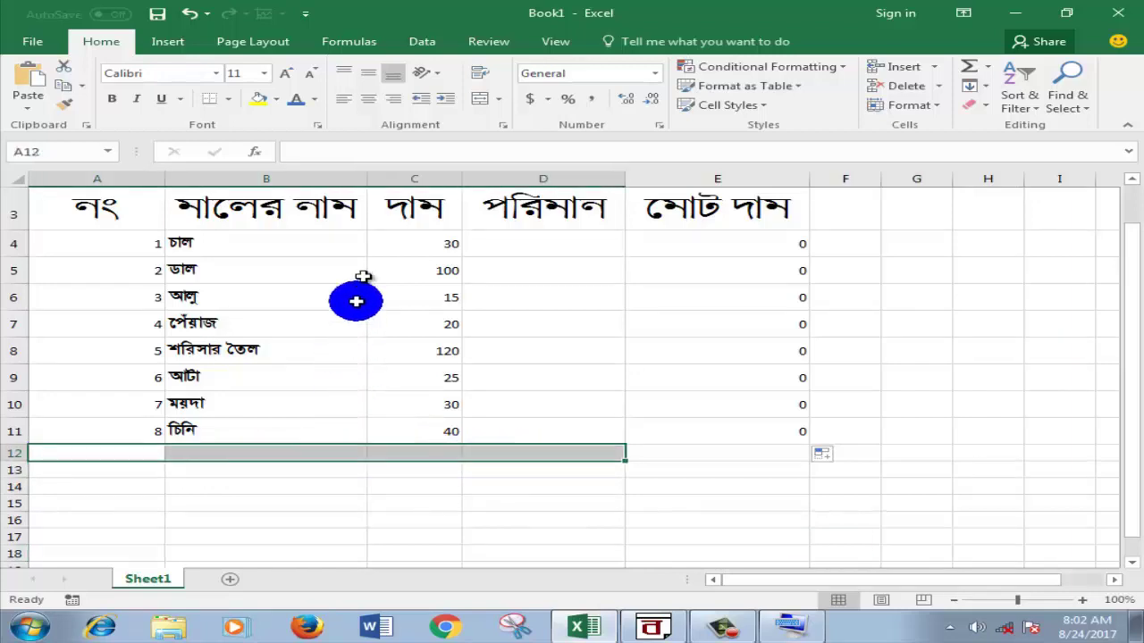
left_click(475, 100)
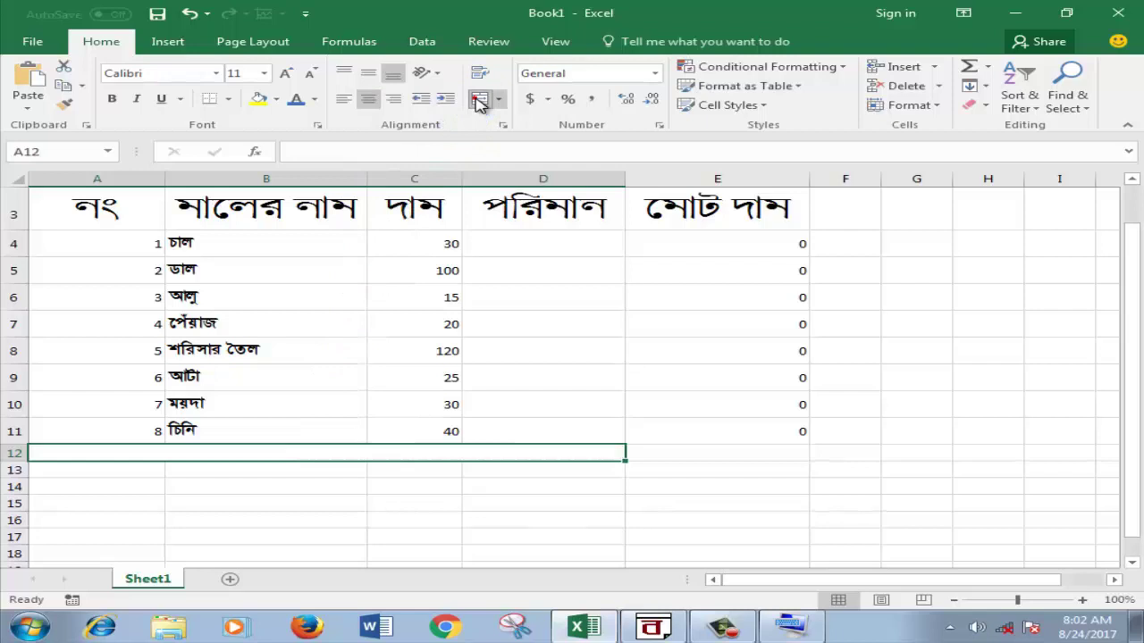
double_click(237, 452)
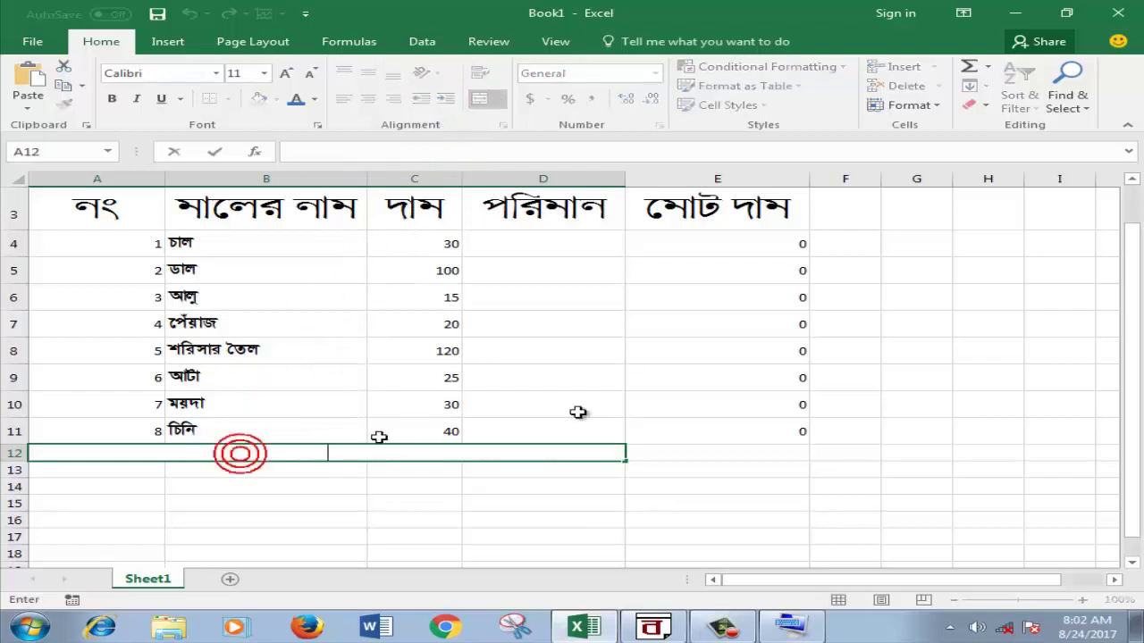
Step: In BanglaWord, add the line মালের মোট দাম below চিনি, copy it, and return to Excel
left_click(658, 628)
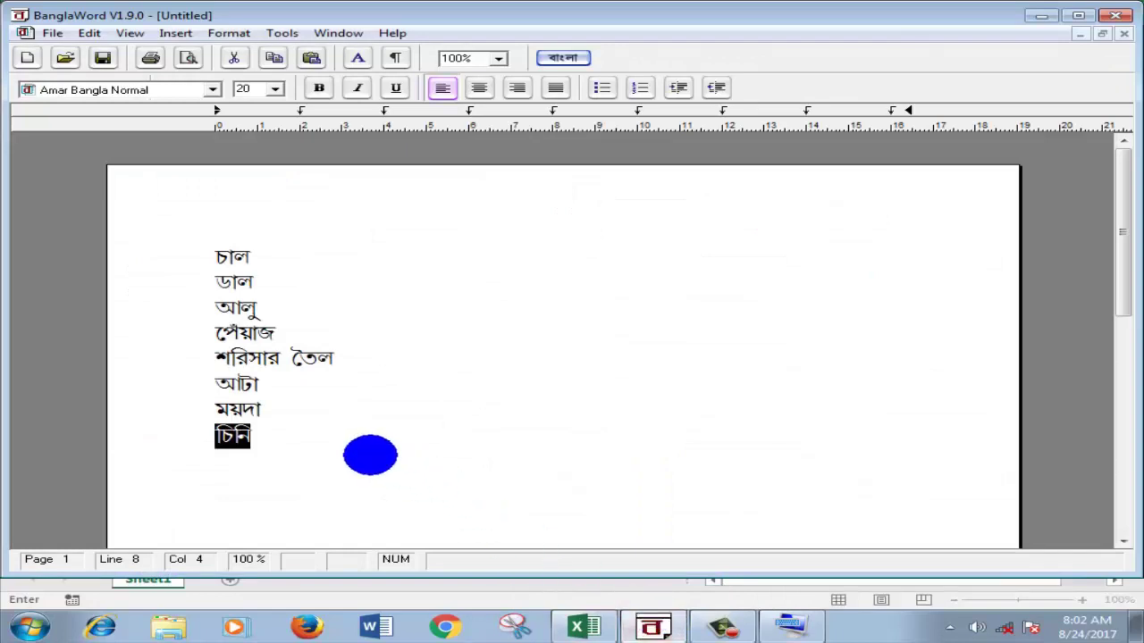
left_click(371, 456)
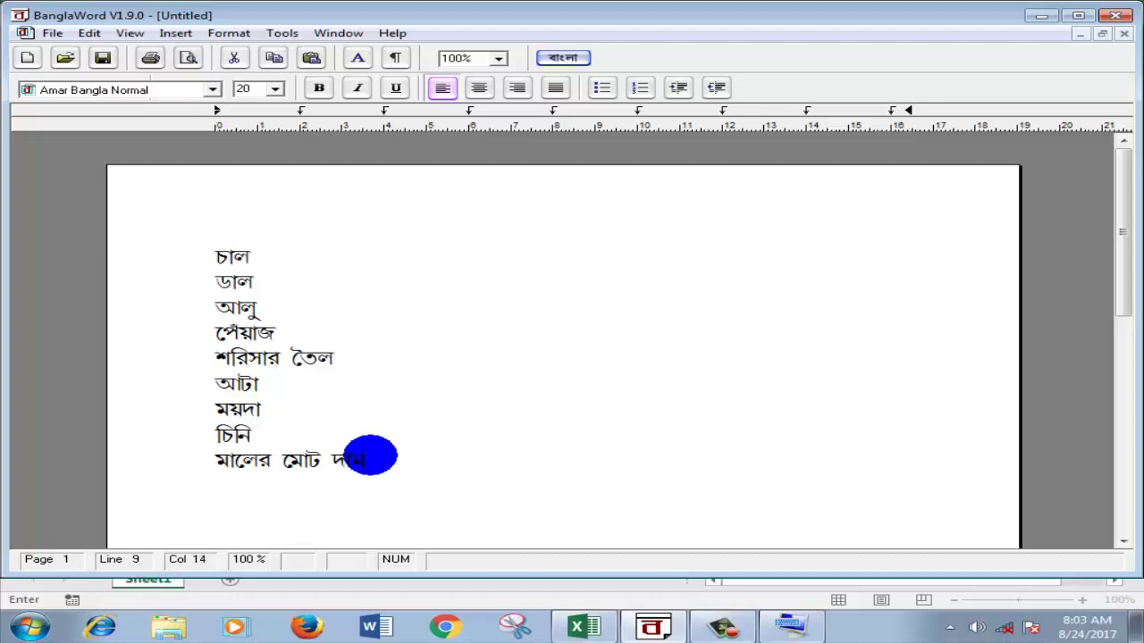
left_click_drag(368, 463, 238, 471)
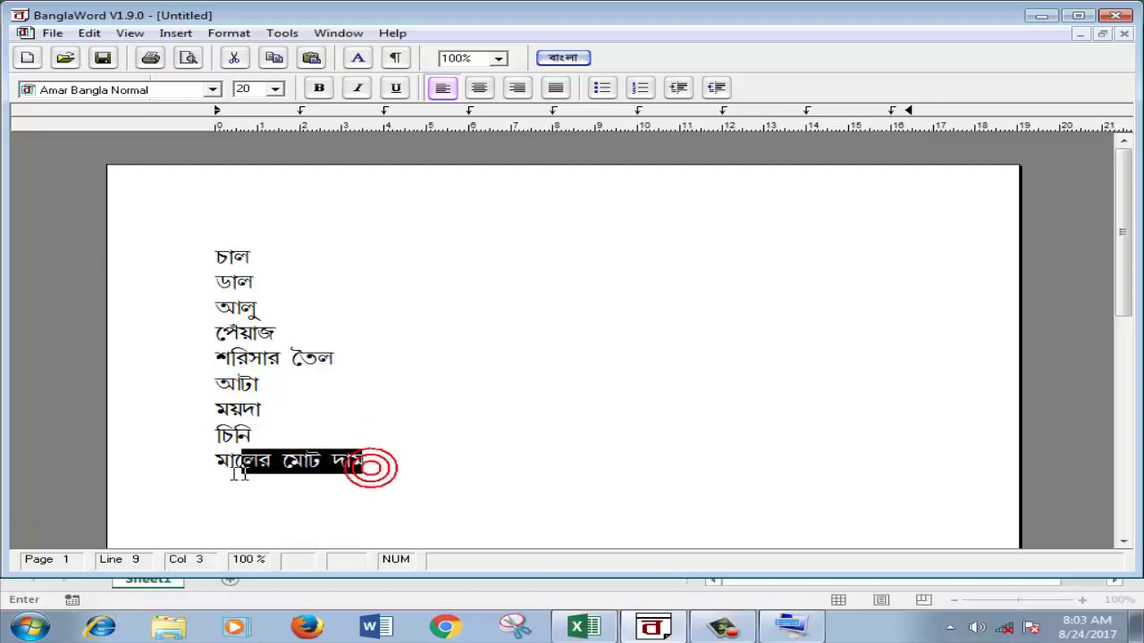
left_click(196, 483)
left_click_drag(370, 464, 194, 462)
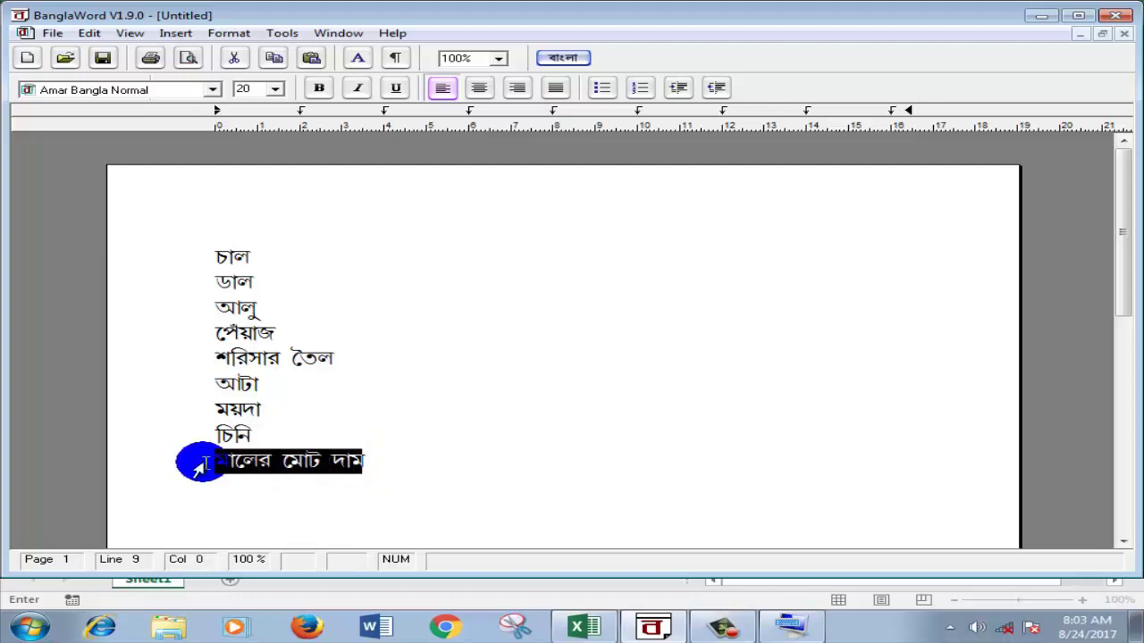
right_click(239, 471)
left_click(297, 487)
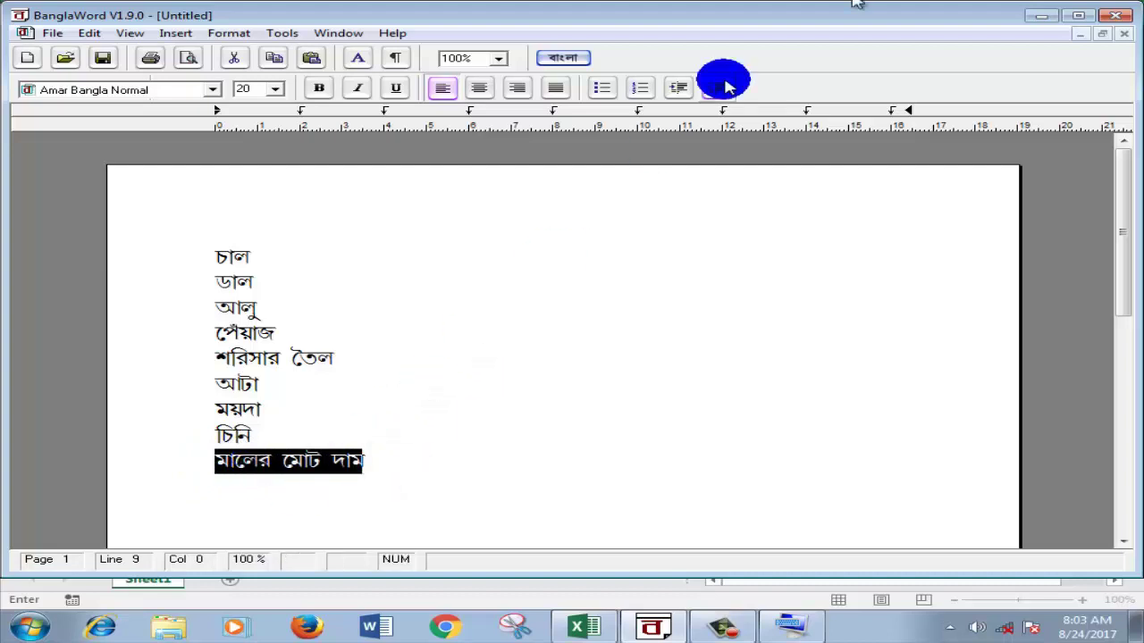
left_click(1034, 16)
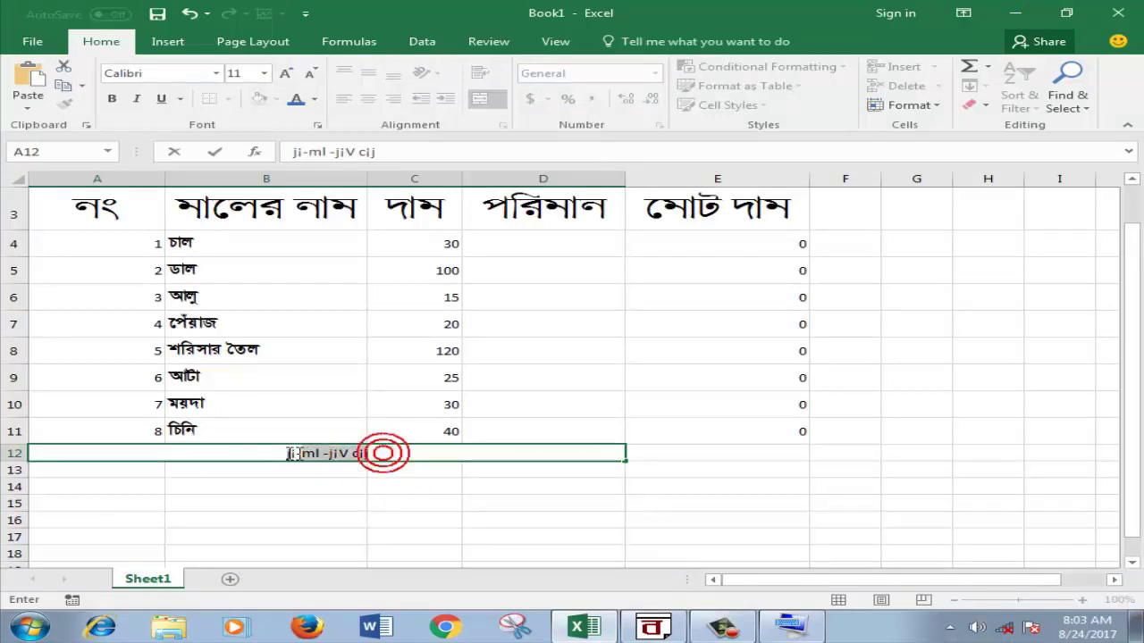
Step: Select the pasted row-12 label and apply the KhooaiMatraMJ font
left_click_drag(382, 453, 220, 452)
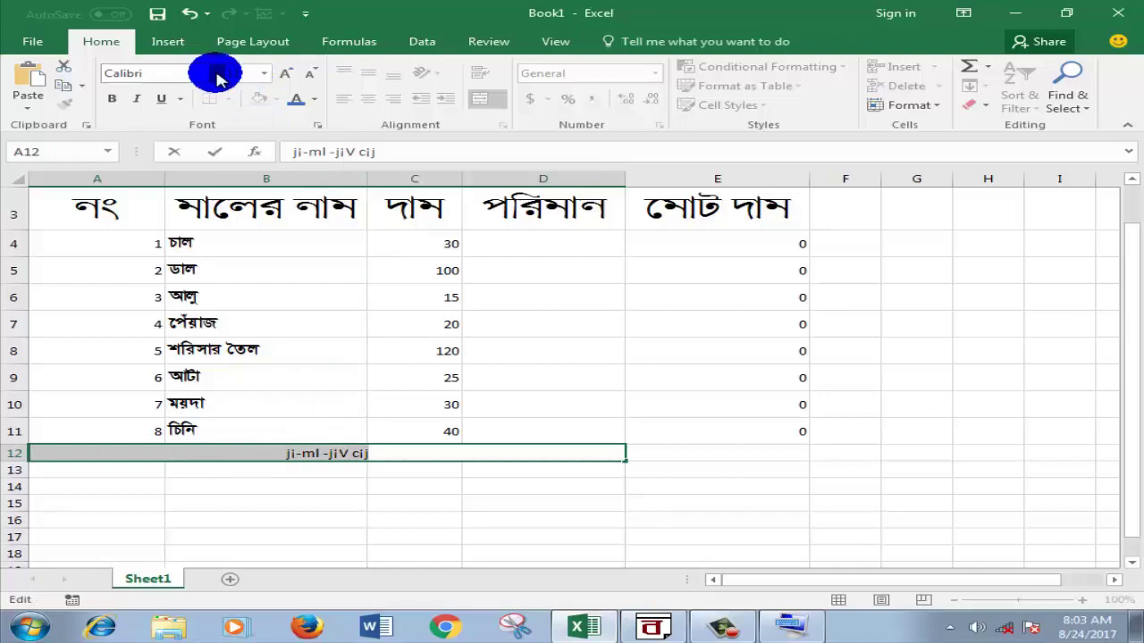
left_click(217, 75)
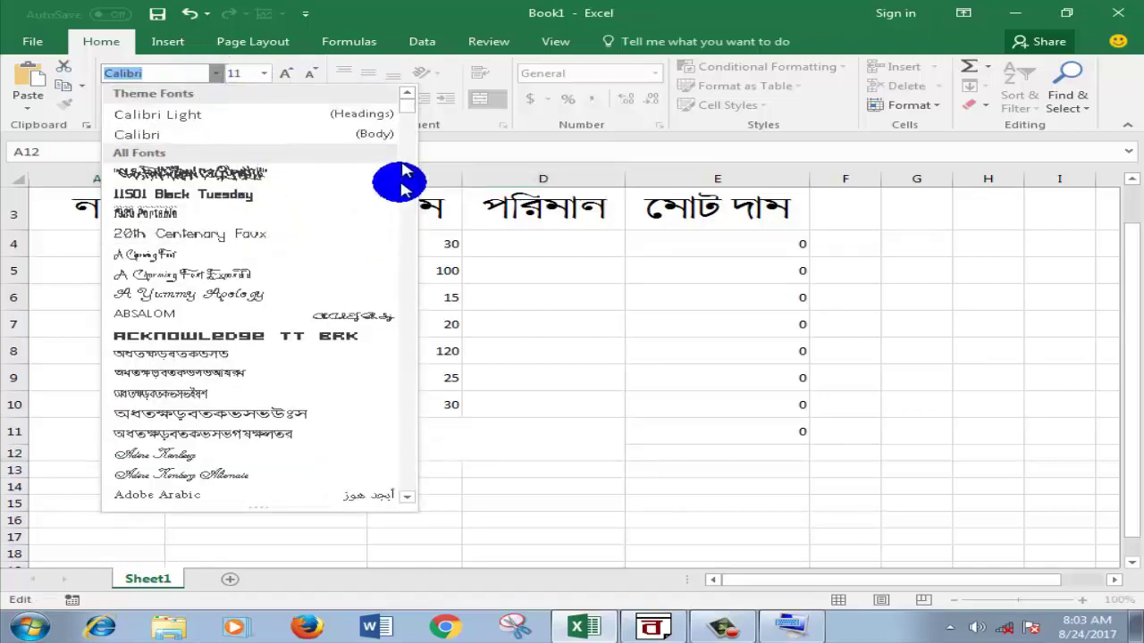
scroll(409, 112, "down", 20)
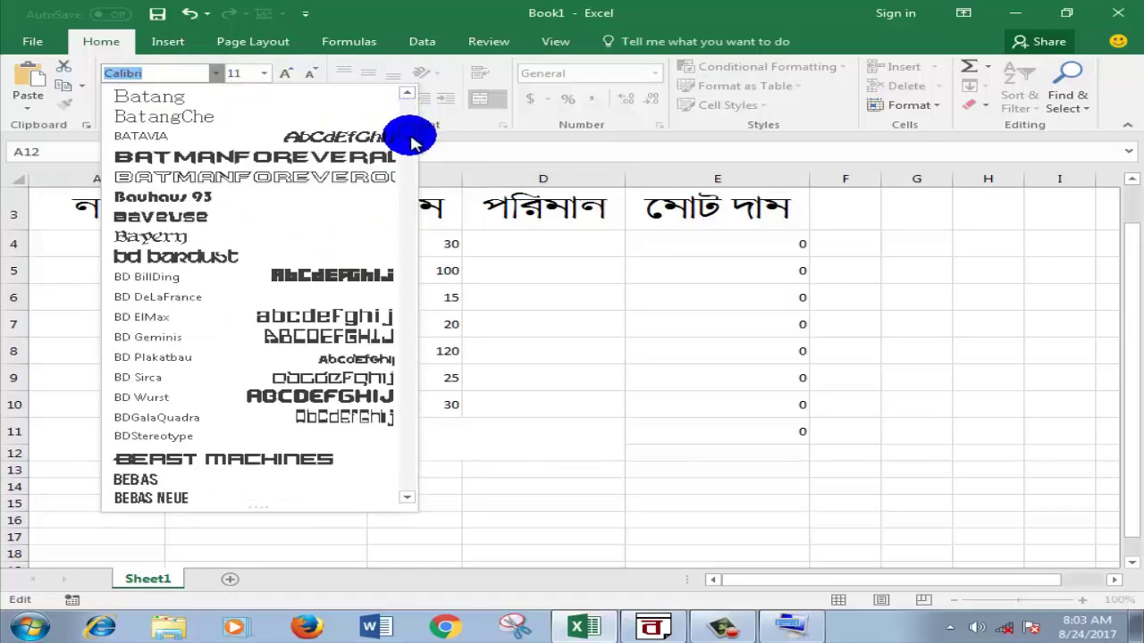
scroll(411, 152, "down", 20)
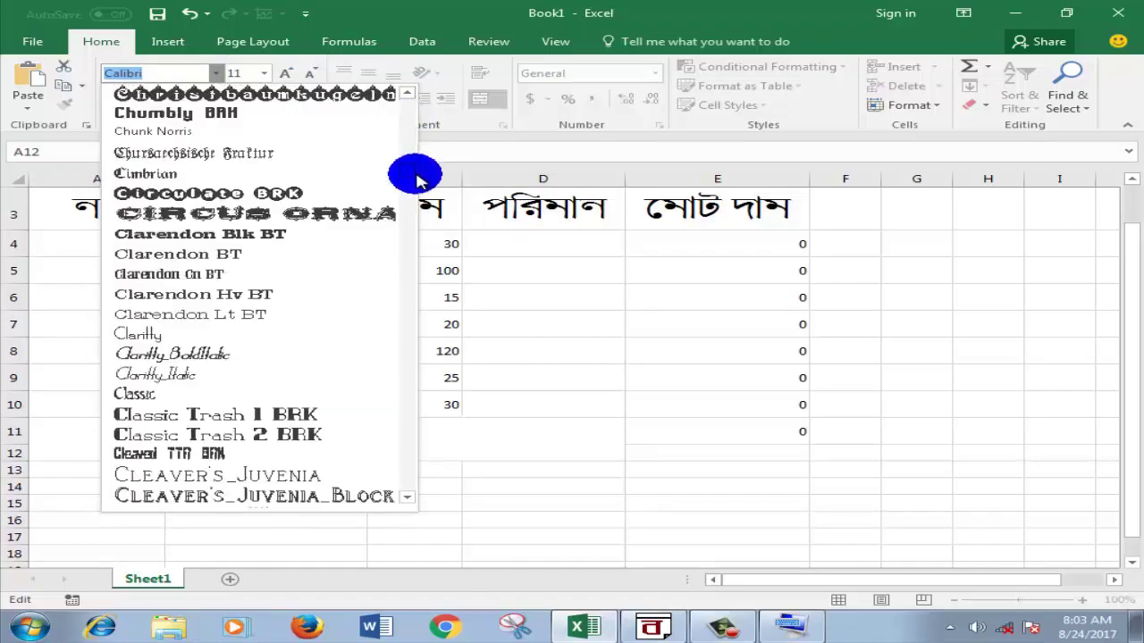
scroll(416, 178, "down", 20)
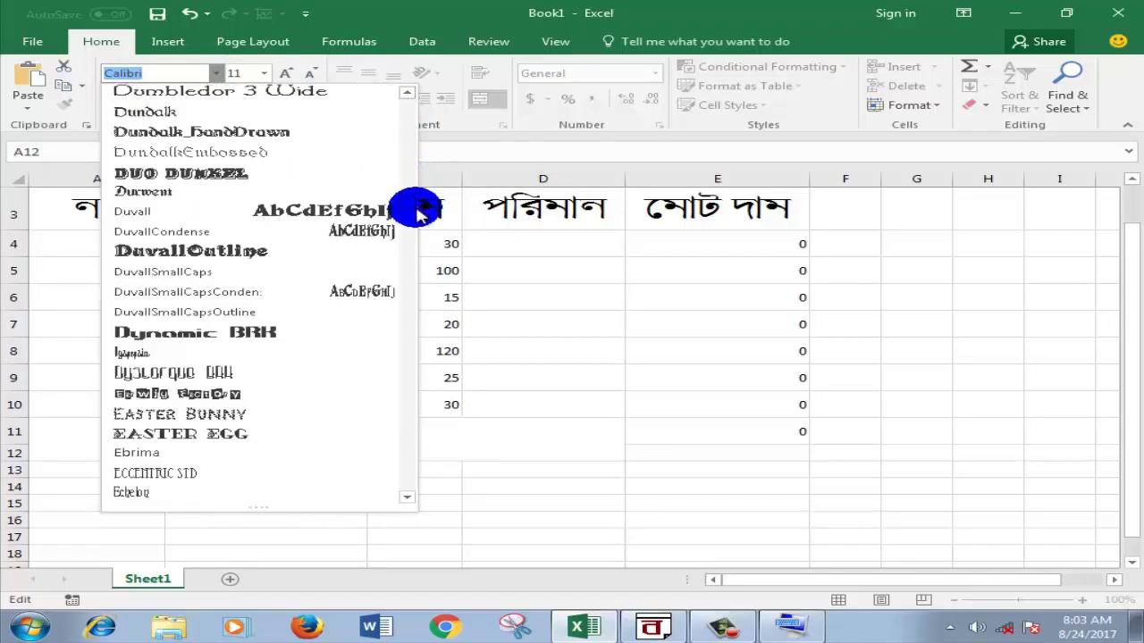
scroll(420, 215, "down", 20)
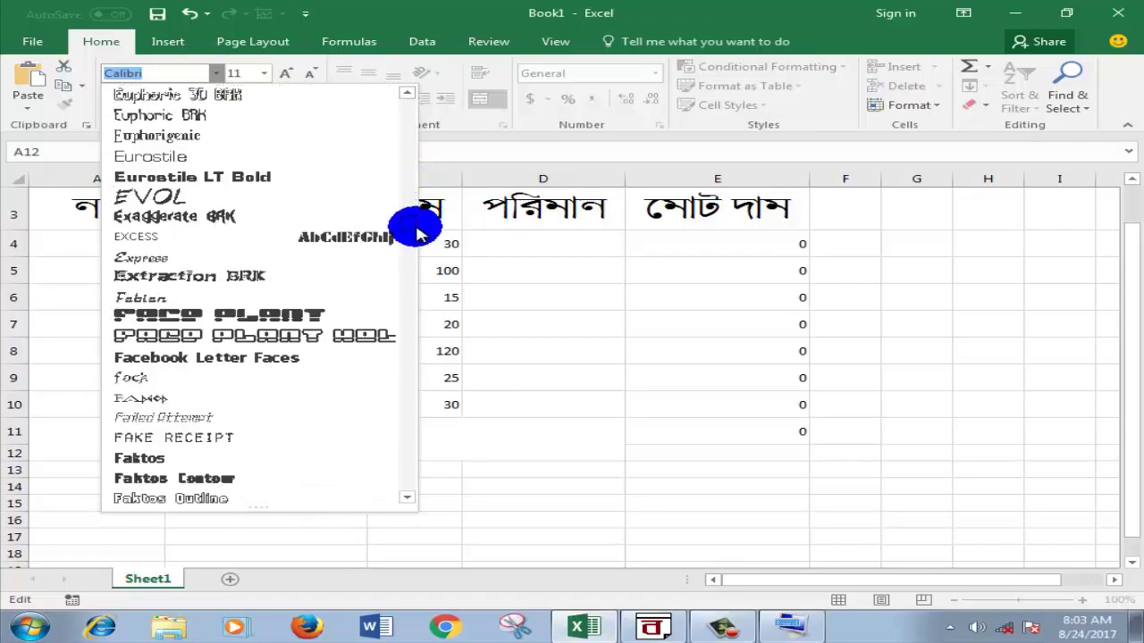
scroll(416, 234, "down", 20)
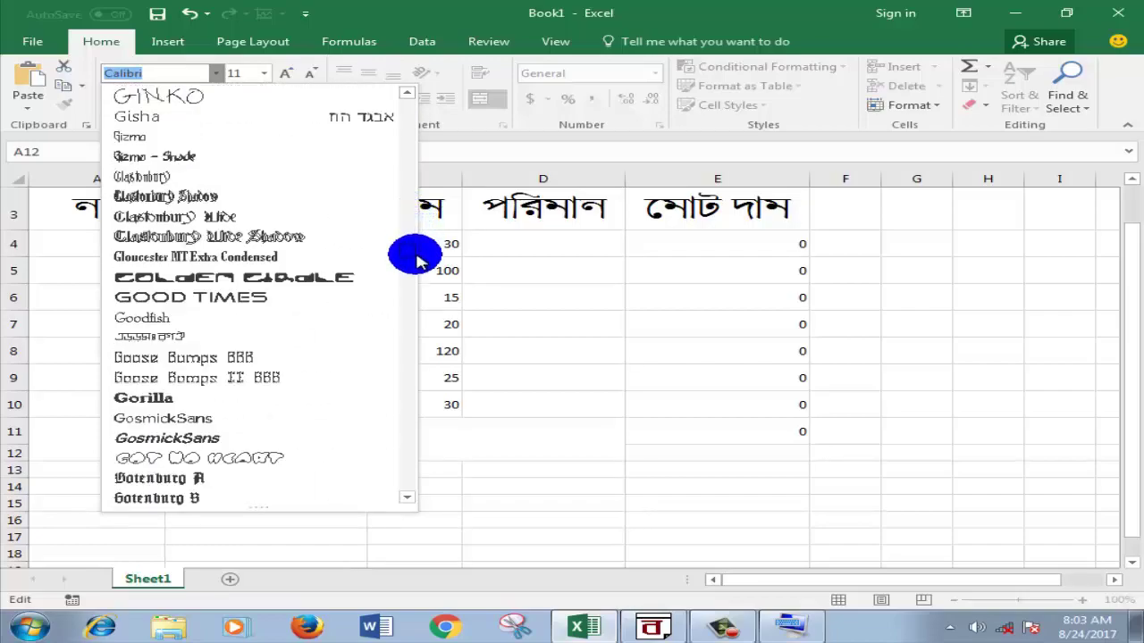
scroll(416, 268, "down", 20)
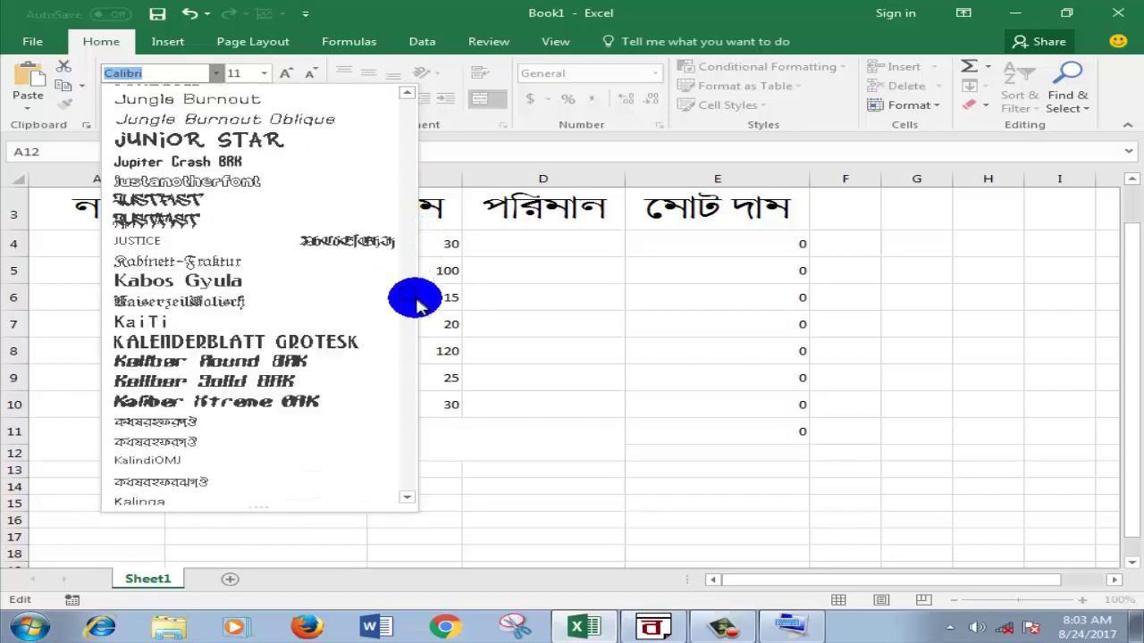
scroll(417, 313, "down", 12)
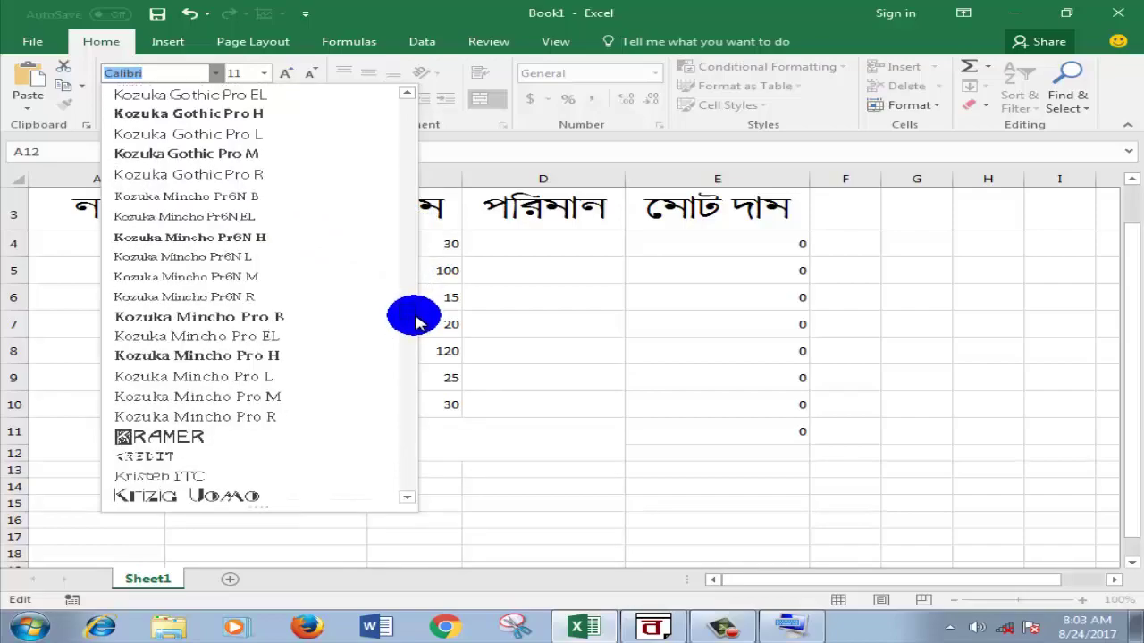
scroll(411, 327, "down", 10)
scroll(411, 317, "up", 20)
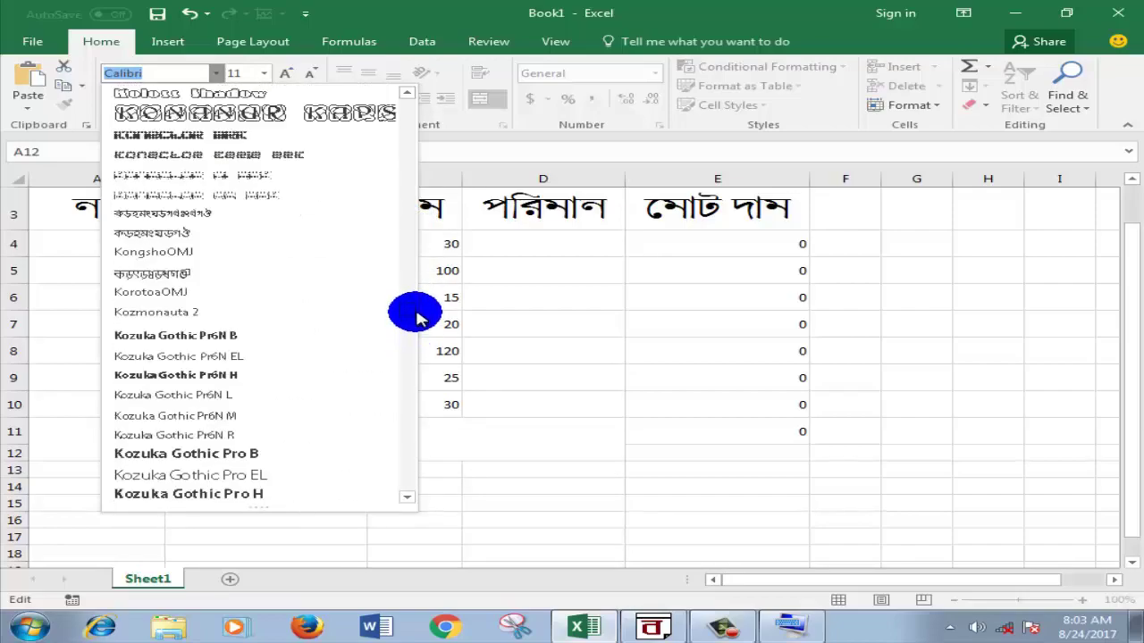
scroll(416, 302, "up", 20)
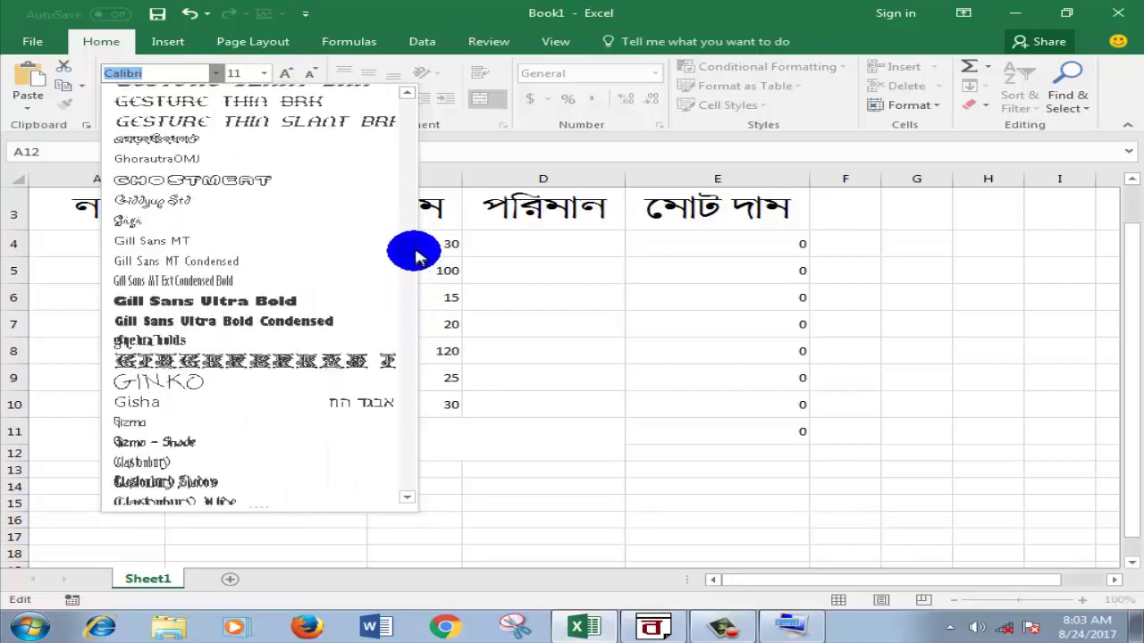
scroll(417, 246, "up", 5)
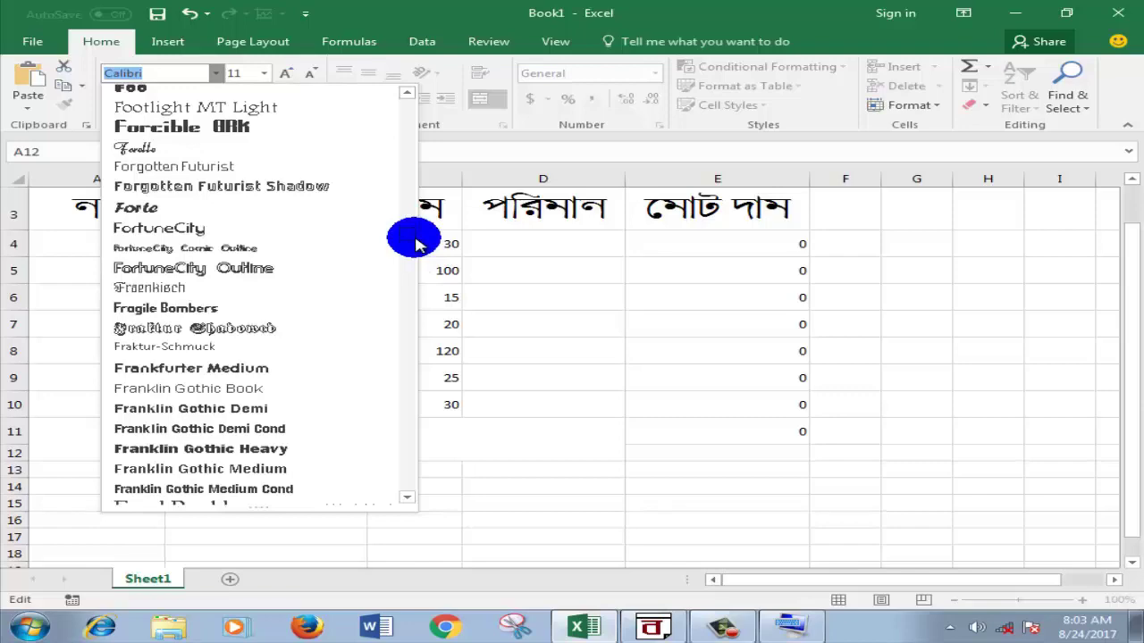
left_click(407, 94)
left_click_drag(402, 226, 413, 306)
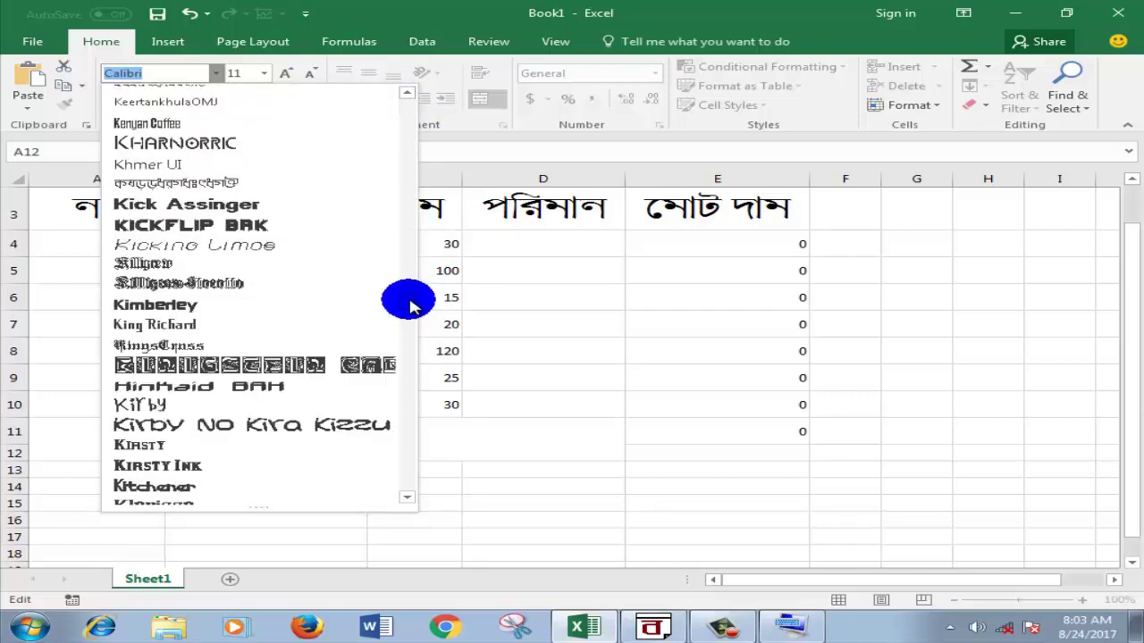
left_click(210, 180)
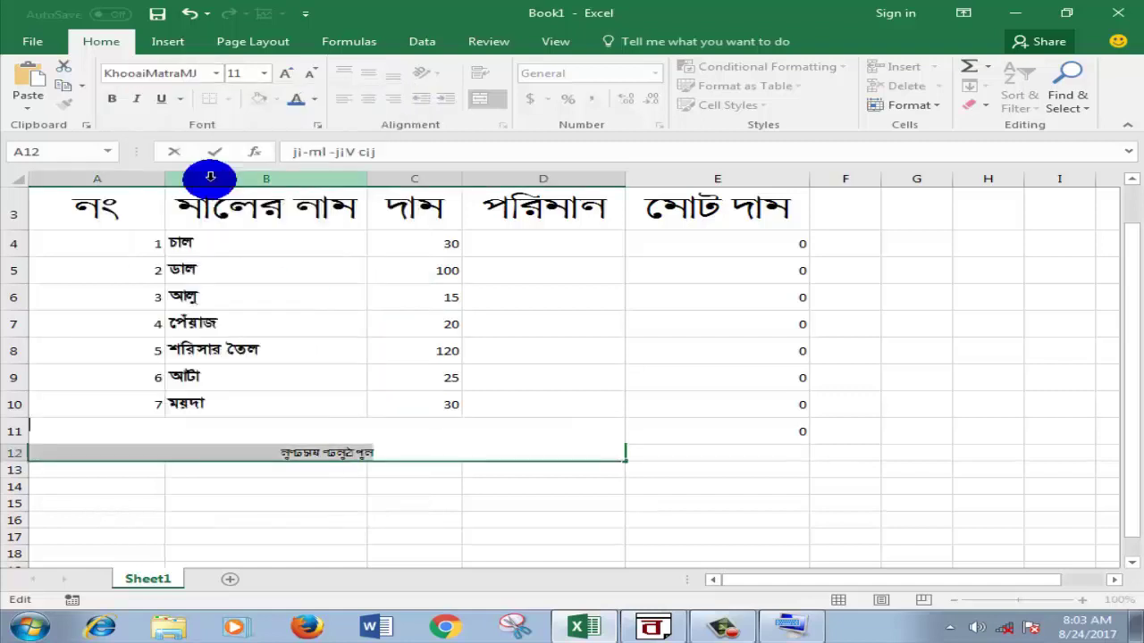
Step: Switch the label to LipiRajanigandhal at font size 26
left_click(214, 77)
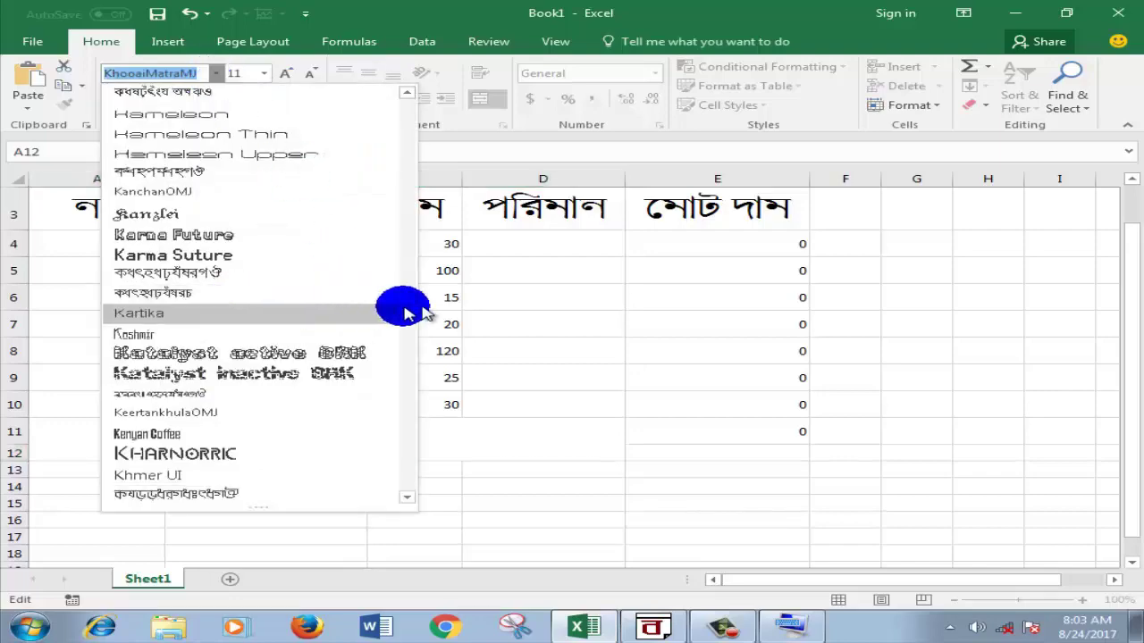
left_click_drag(408, 301, 405, 347)
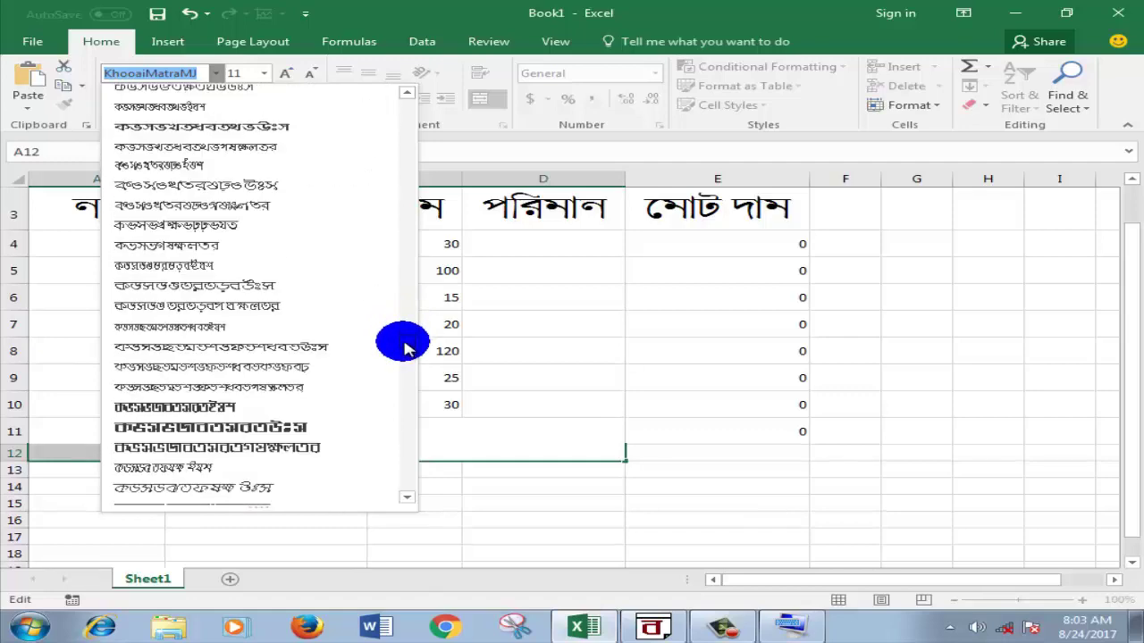
left_click(294, 341)
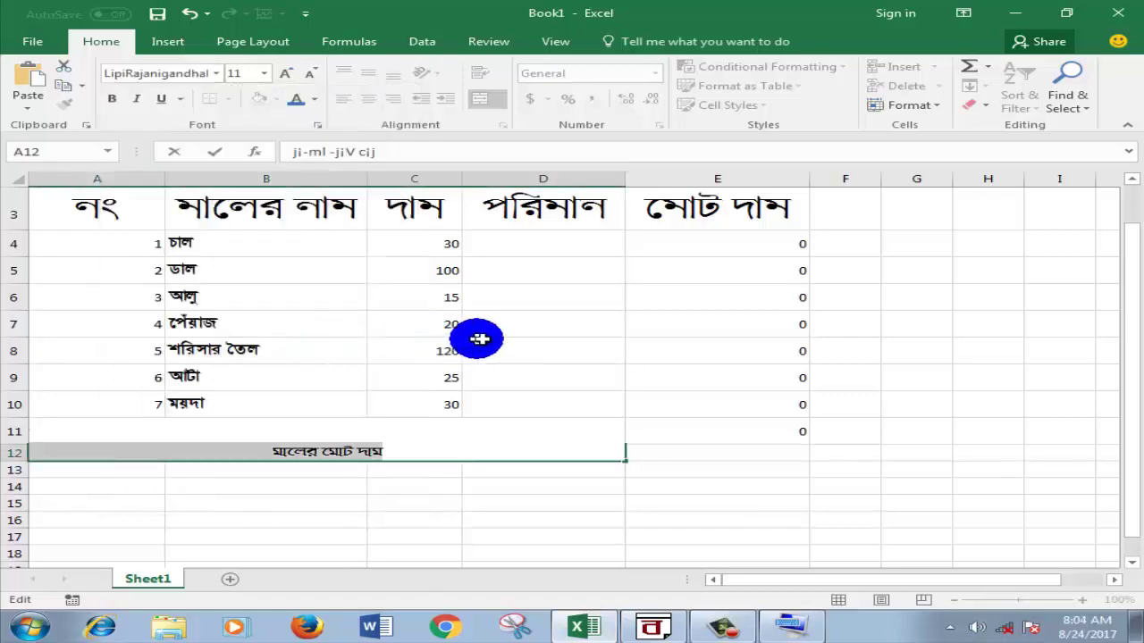
left_click_drag(453, 456, 288, 449)
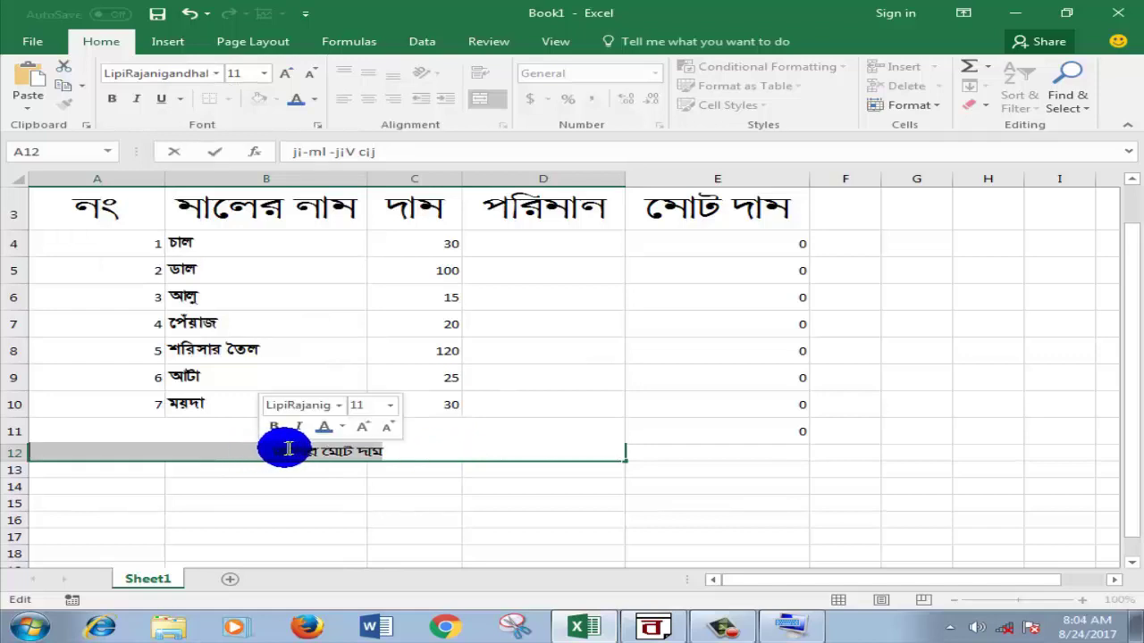
left_click(264, 75)
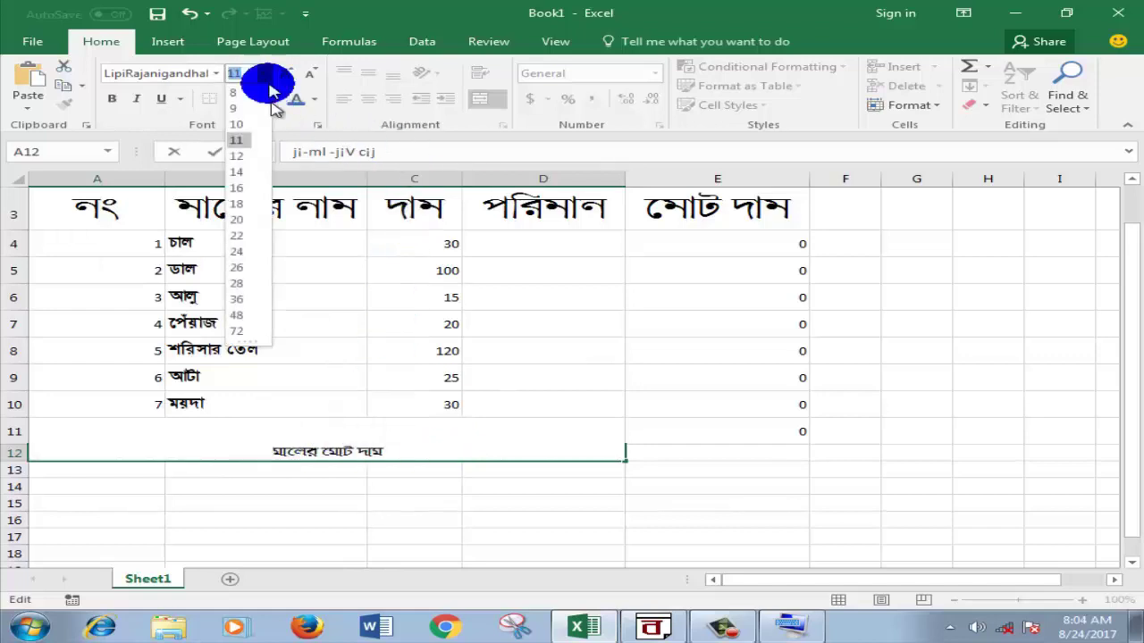
left_click(237, 273)
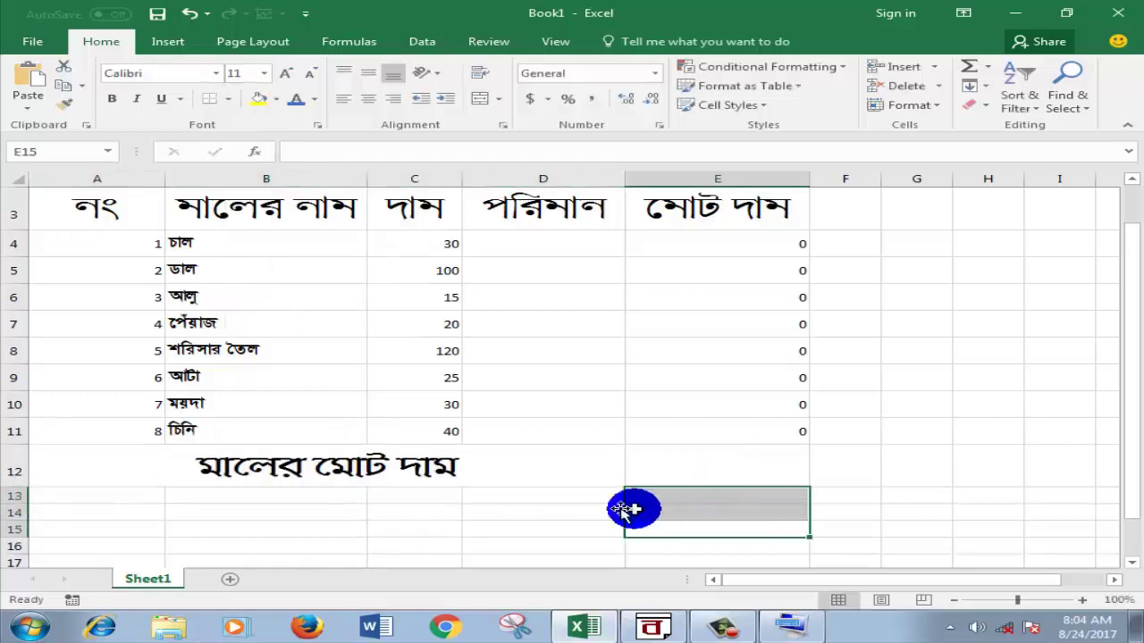
Step: Zoom the sheet out to 78% so the whole invoice fits, then select E12
left_click(546, 492)
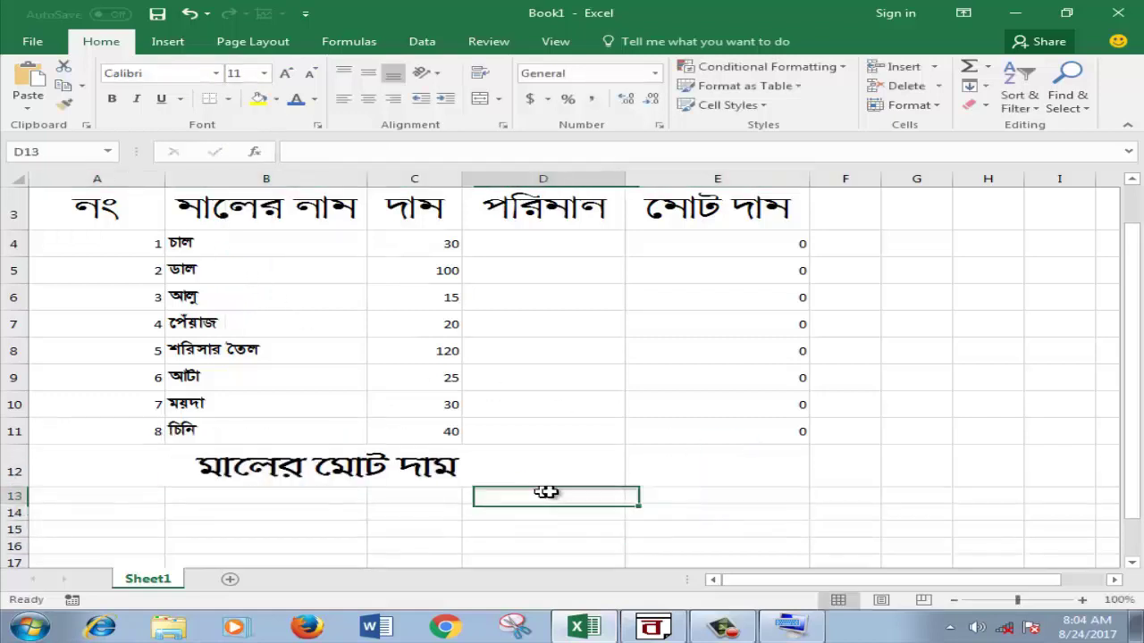
left_click(773, 484)
left_click(262, 473)
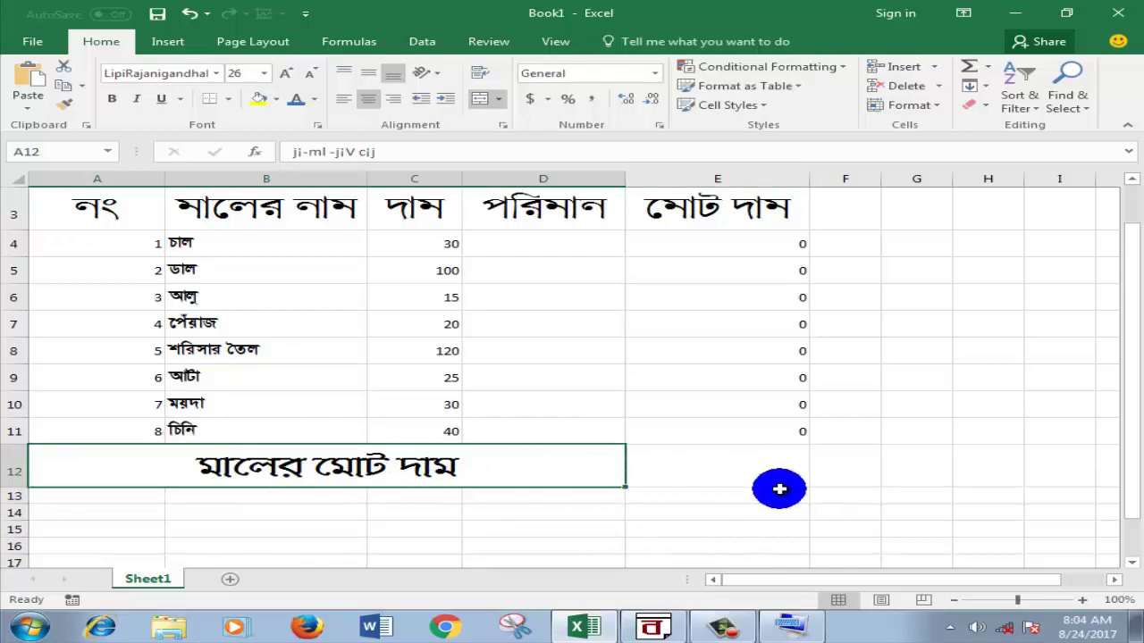
left_click_drag(1028, 602, 1002, 604)
left_click(847, 562)
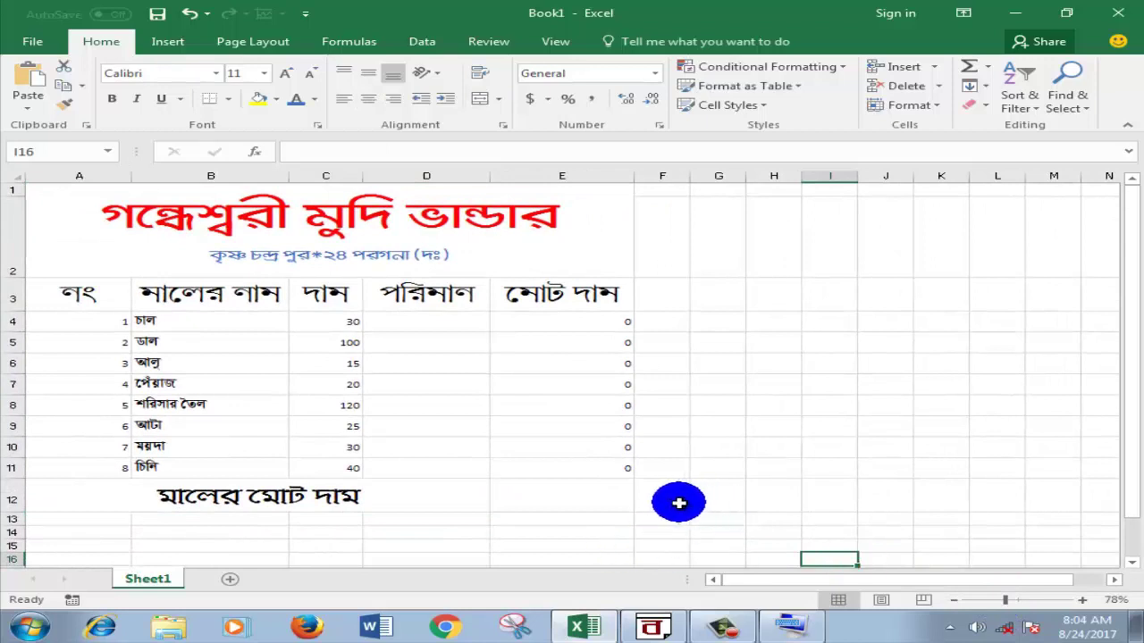
left_click(572, 497)
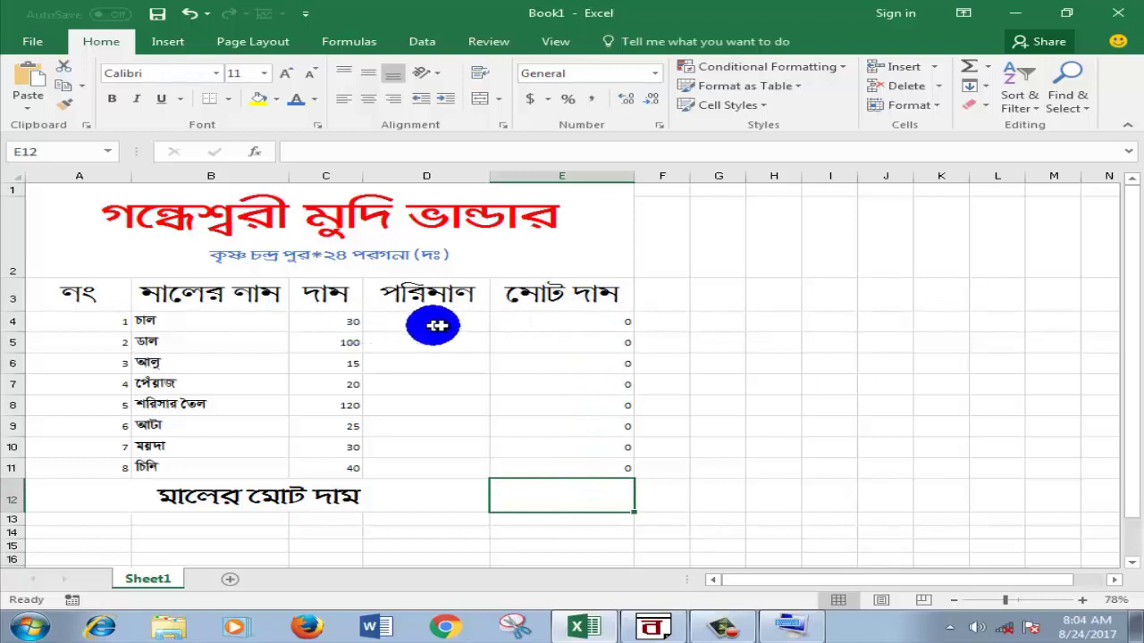
Step: Abandon an '=' entry in E12 after clearing a stray G16 reference, and zoom back to 100%
left_click(722, 503)
left_click(557, 497)
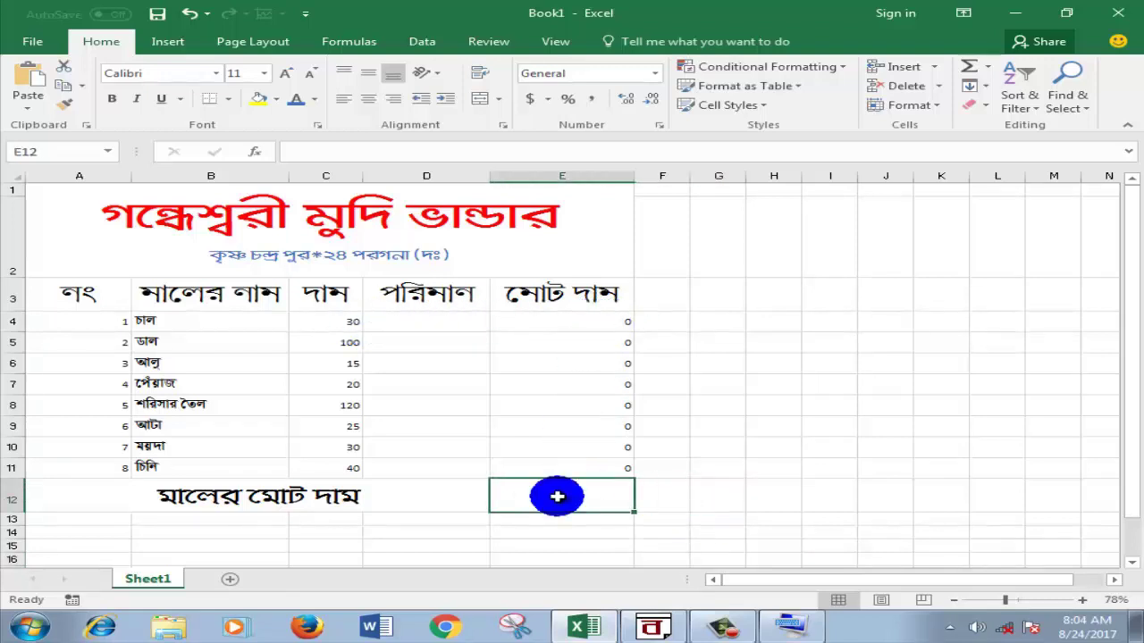
type("=")
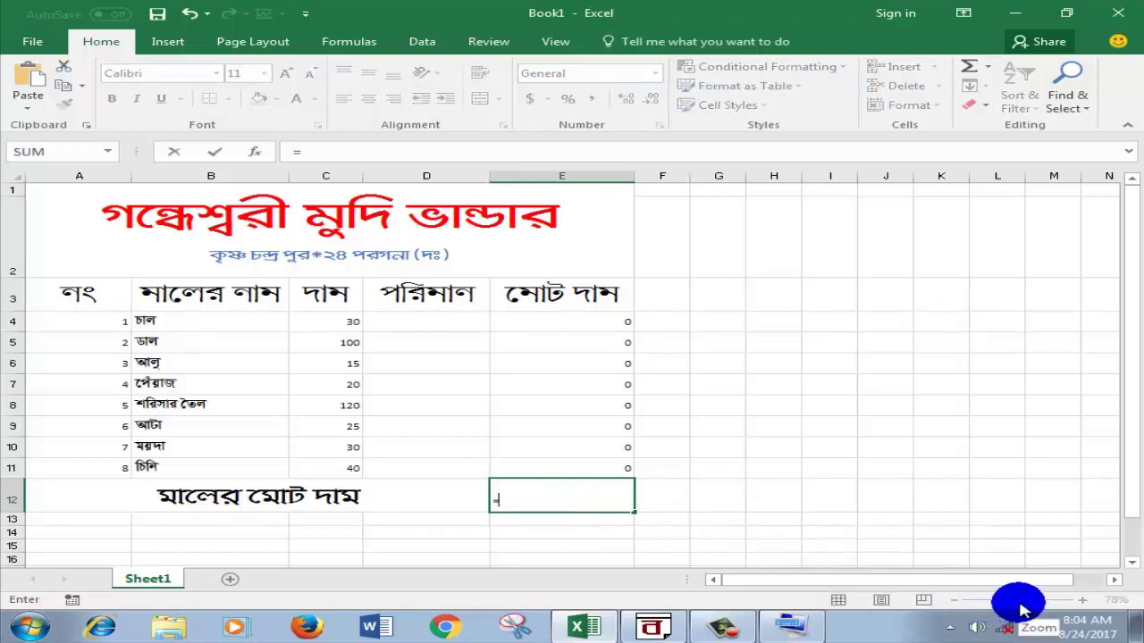
left_click(1019, 604)
left_click(718, 558)
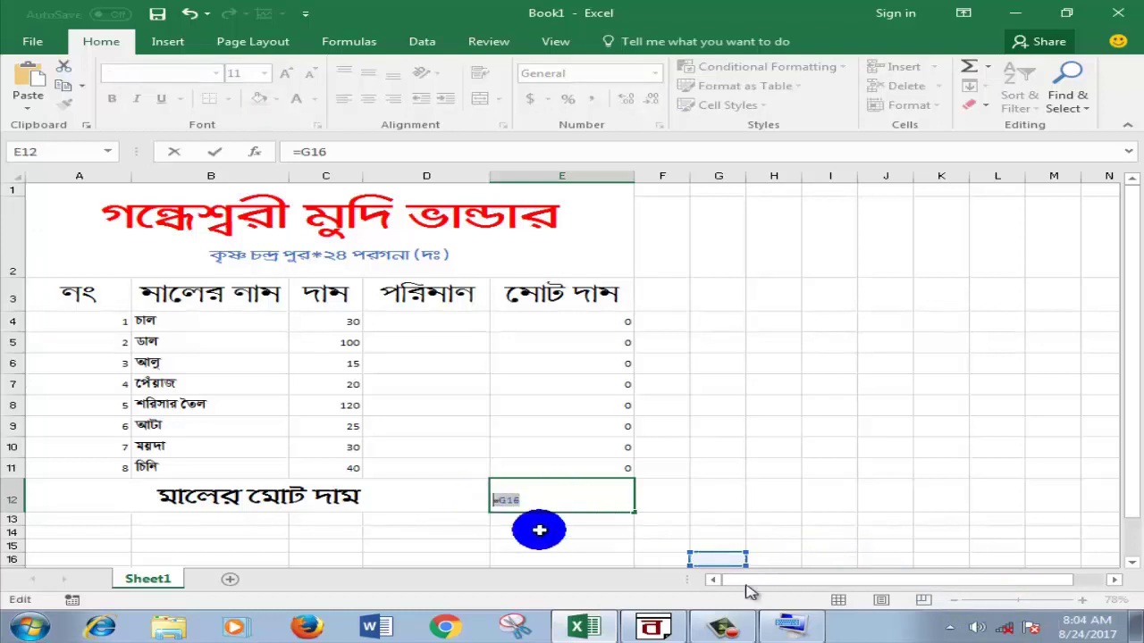
key("BackSpace")
key("BackSpace")
key("BackSpace")
key("BackSpace")
left_click(984, 556)
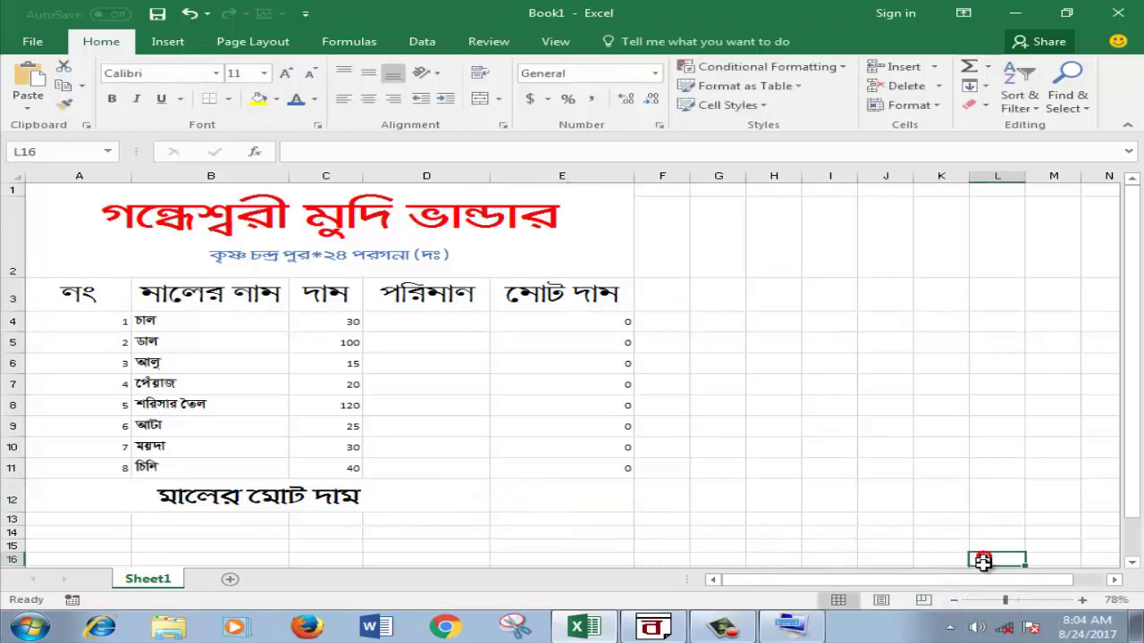
left_click_drag(1007, 606, 1020, 608)
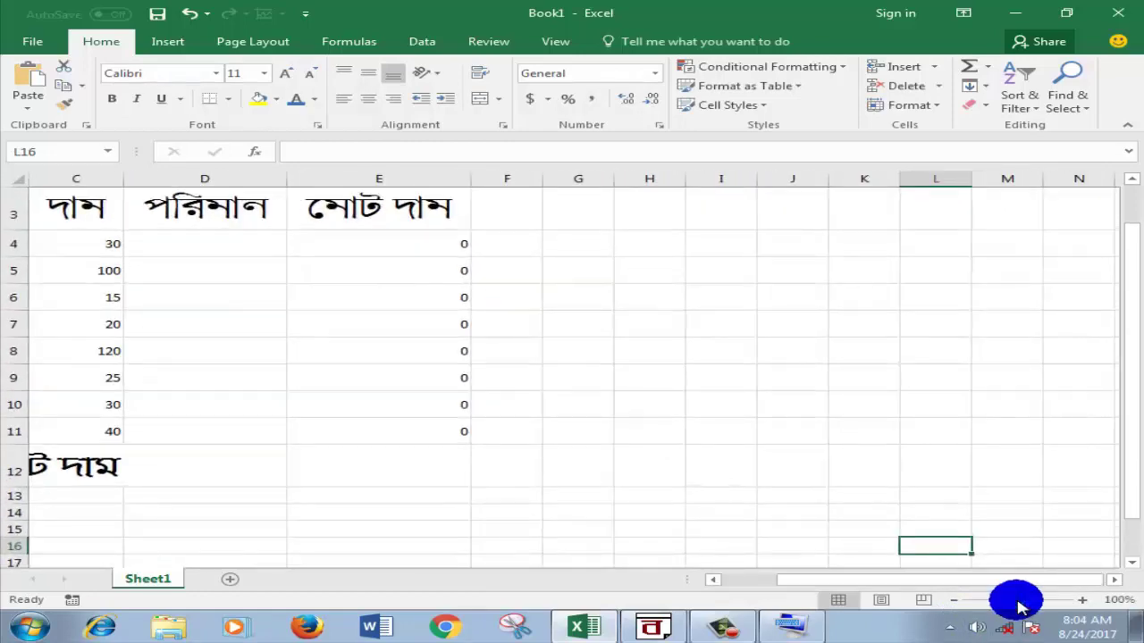
left_click_drag(1026, 607, 1016, 602)
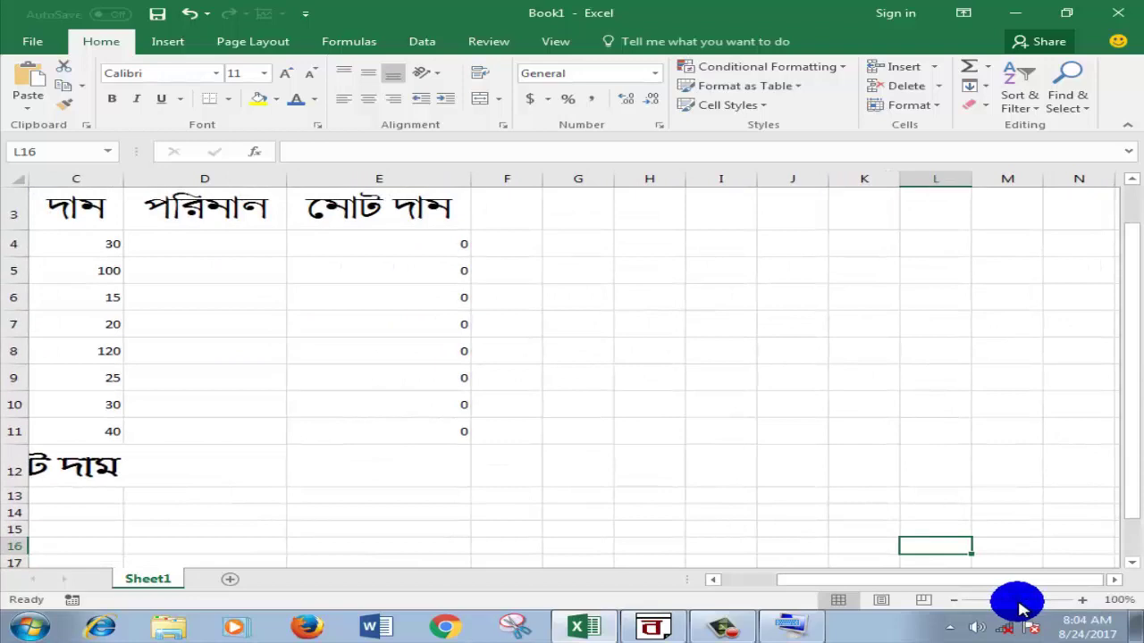
left_click(389, 464)
Step: Enter '=sum' in E12, which gives #NAME?, then clear the broken entry
type("=")
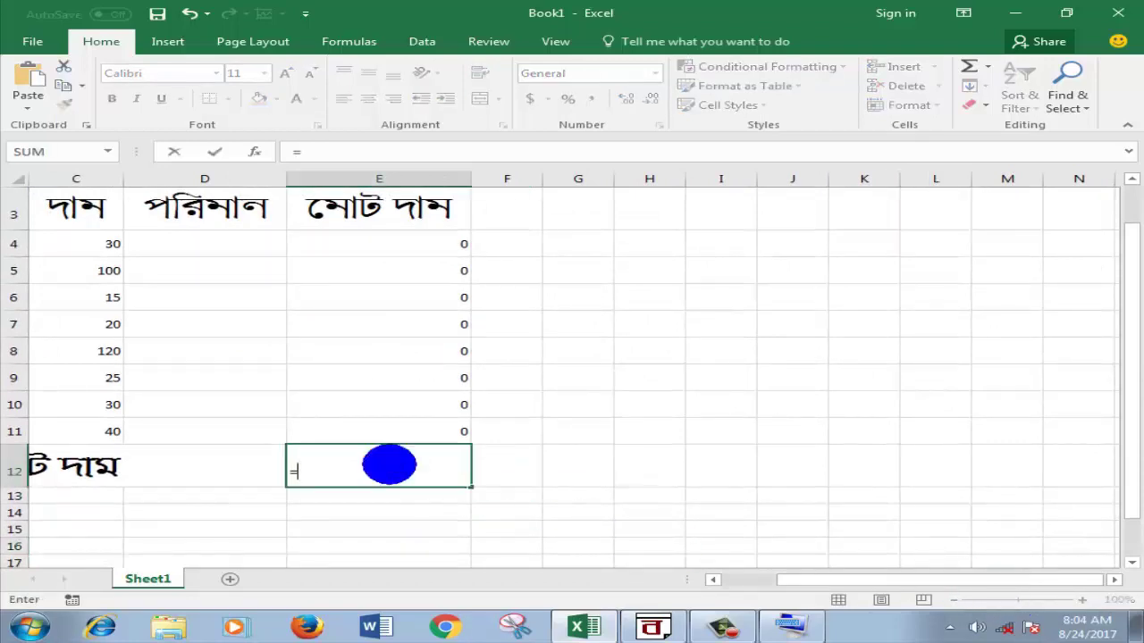
type("s")
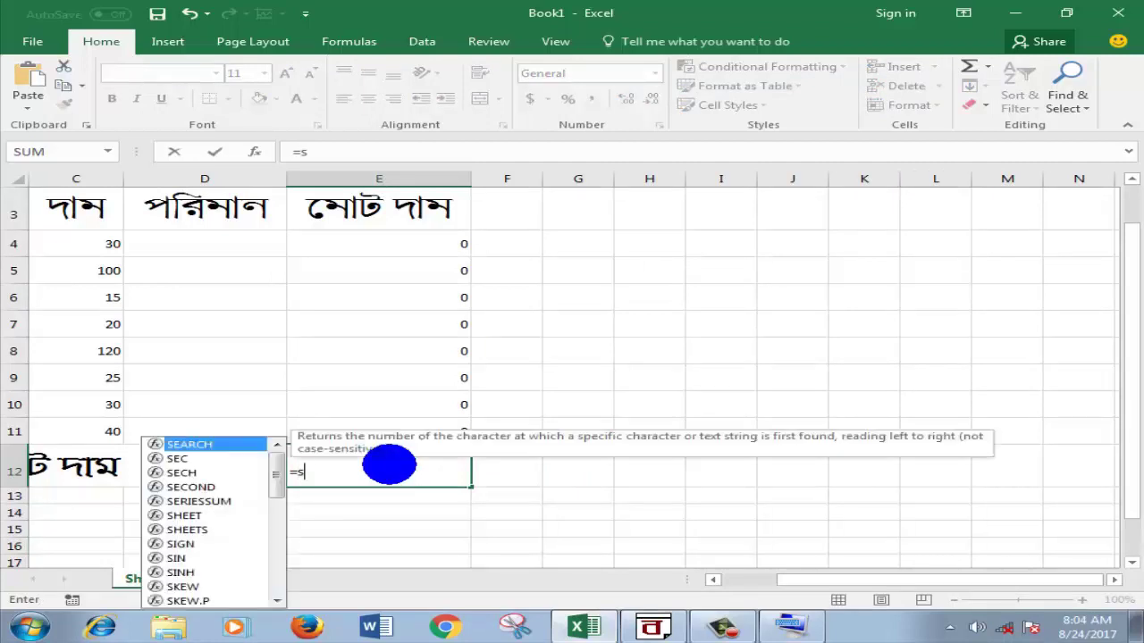
type("um")
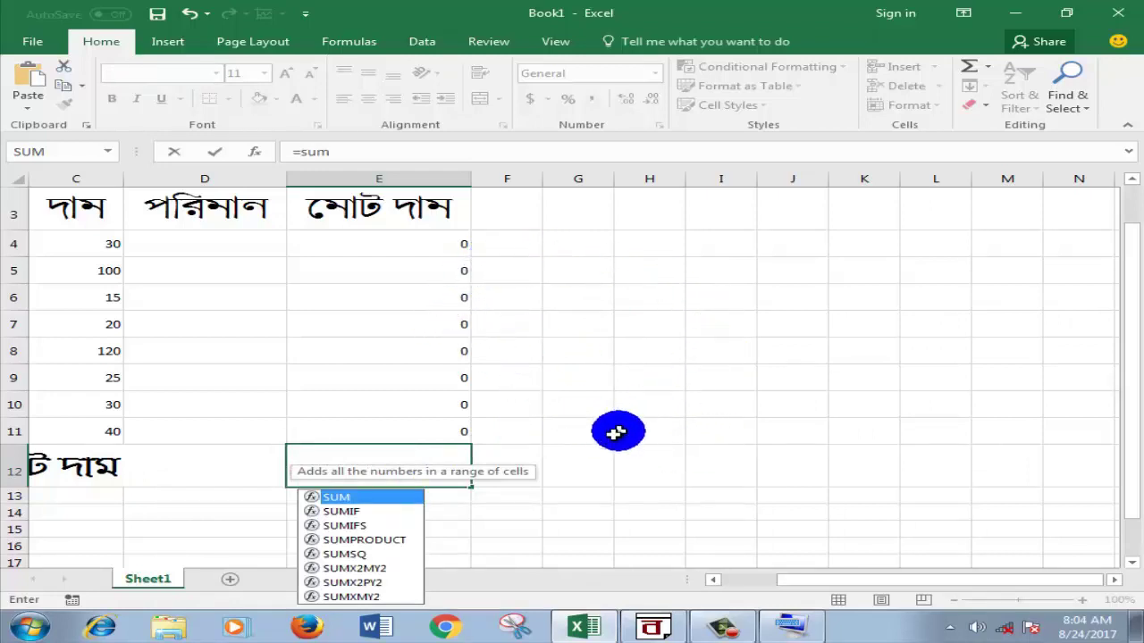
left_click(525, 461)
left_click(411, 470)
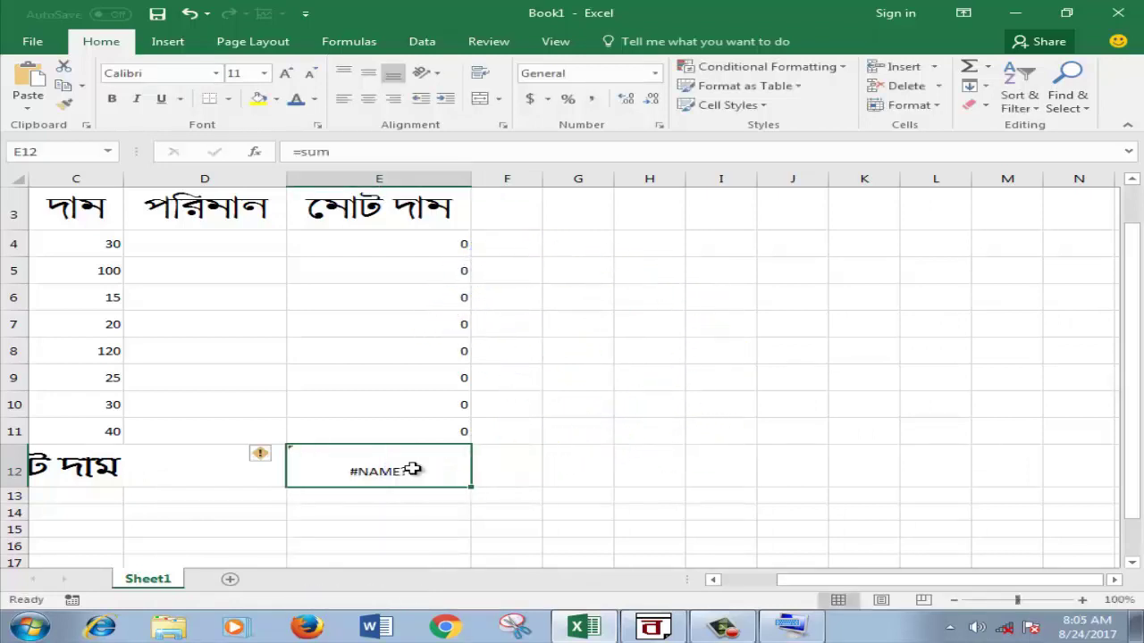
key("BackSpace")
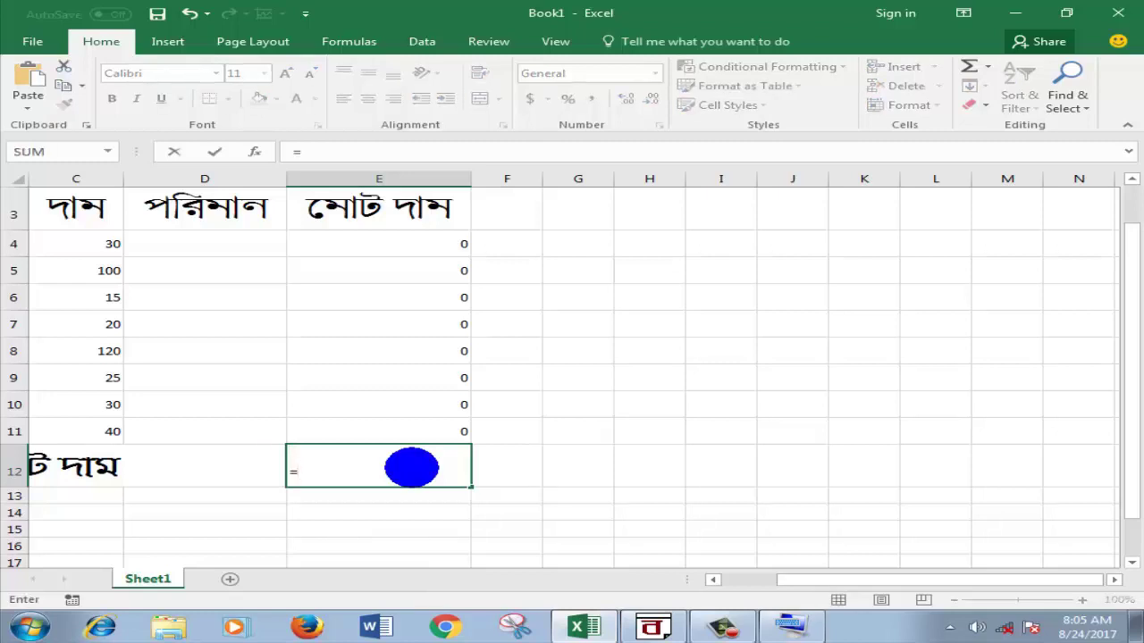
Step: Enter =SUM(E4:E11) in E12, check it, and zoom the view to 112%
type("=sum")
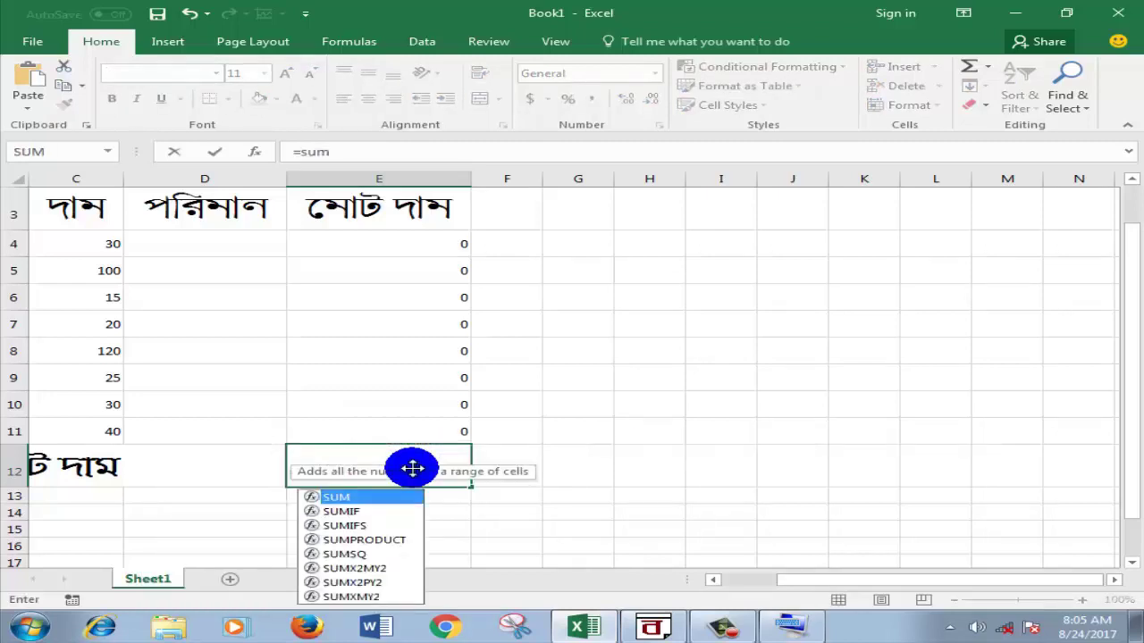
type("(")
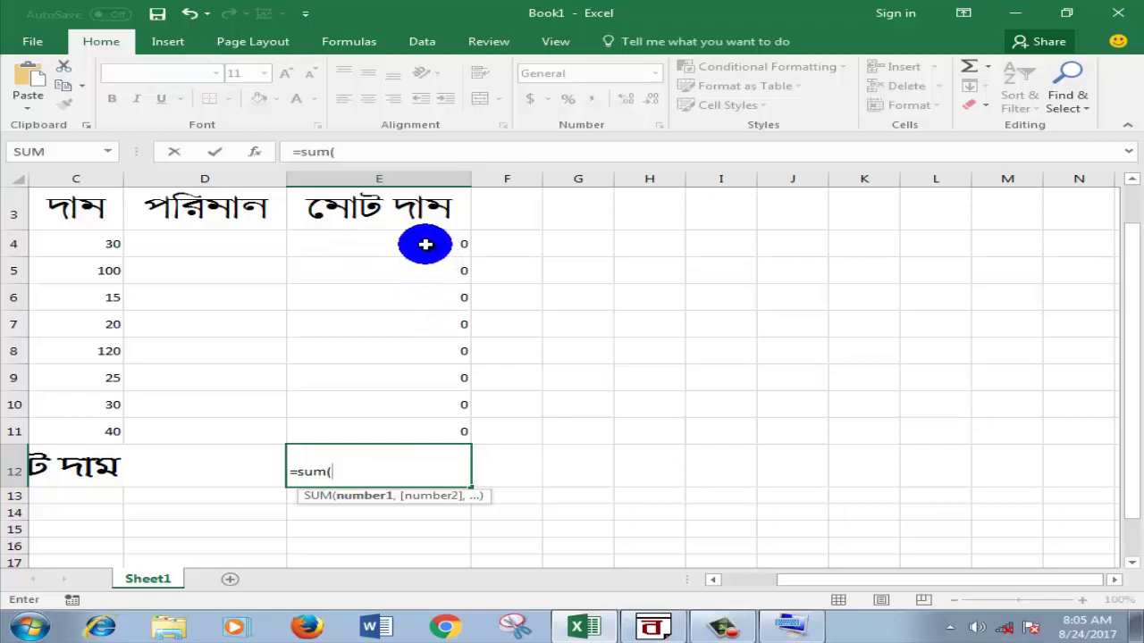
left_click_drag(425, 243, 414, 424)
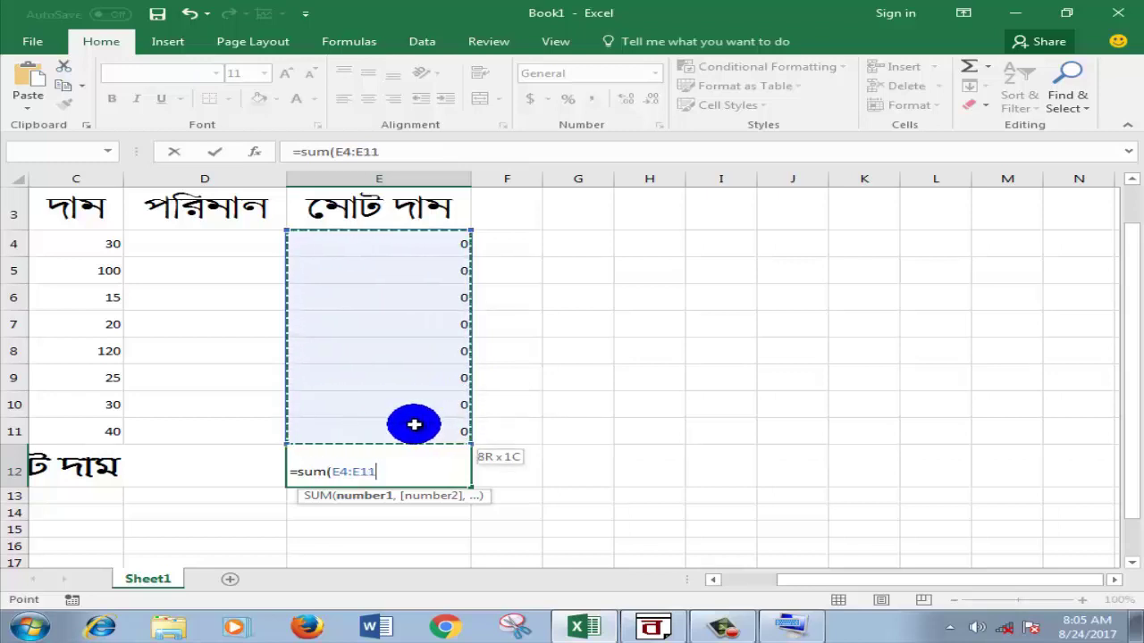
left_click_drag(414, 425, 414, 424)
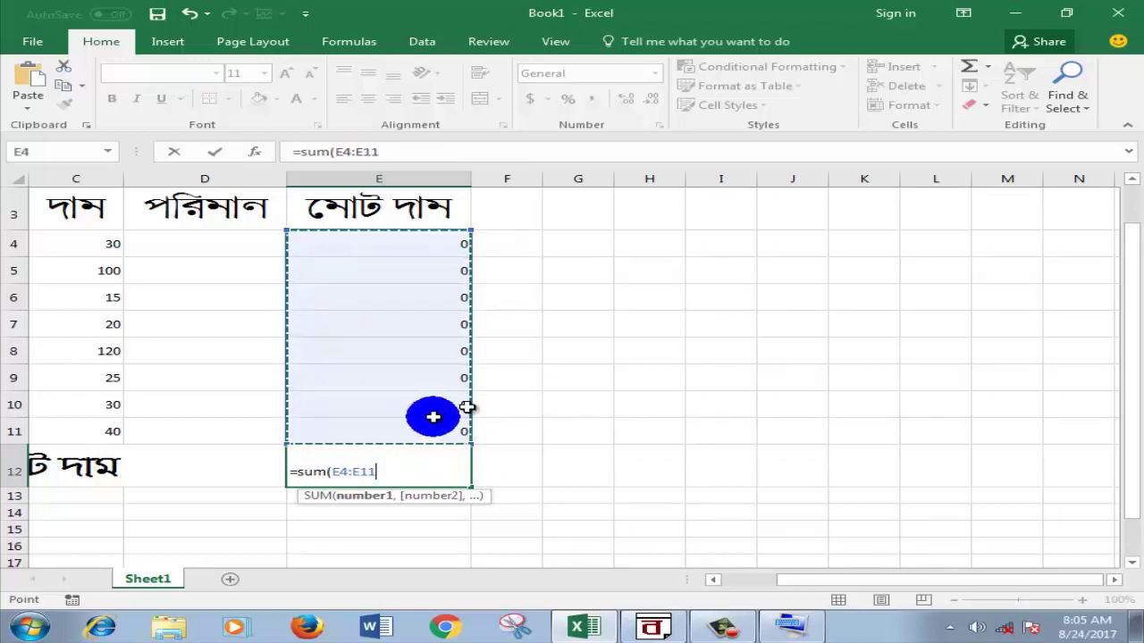
key("Return")
left_click(753, 324)
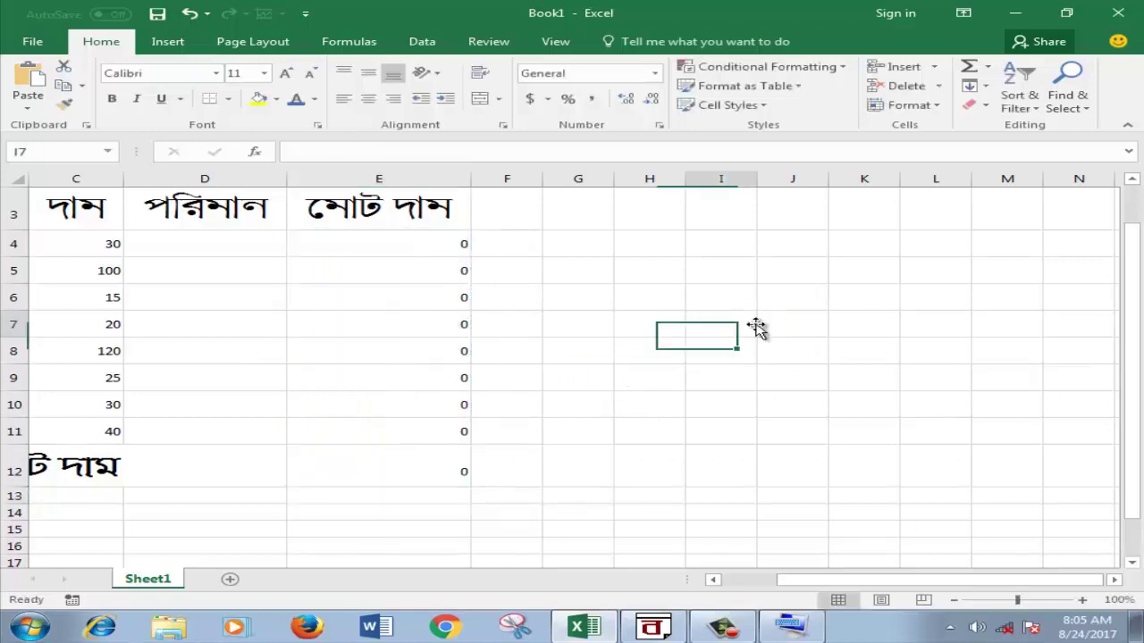
left_click(417, 462)
left_click(563, 465)
left_click(429, 469)
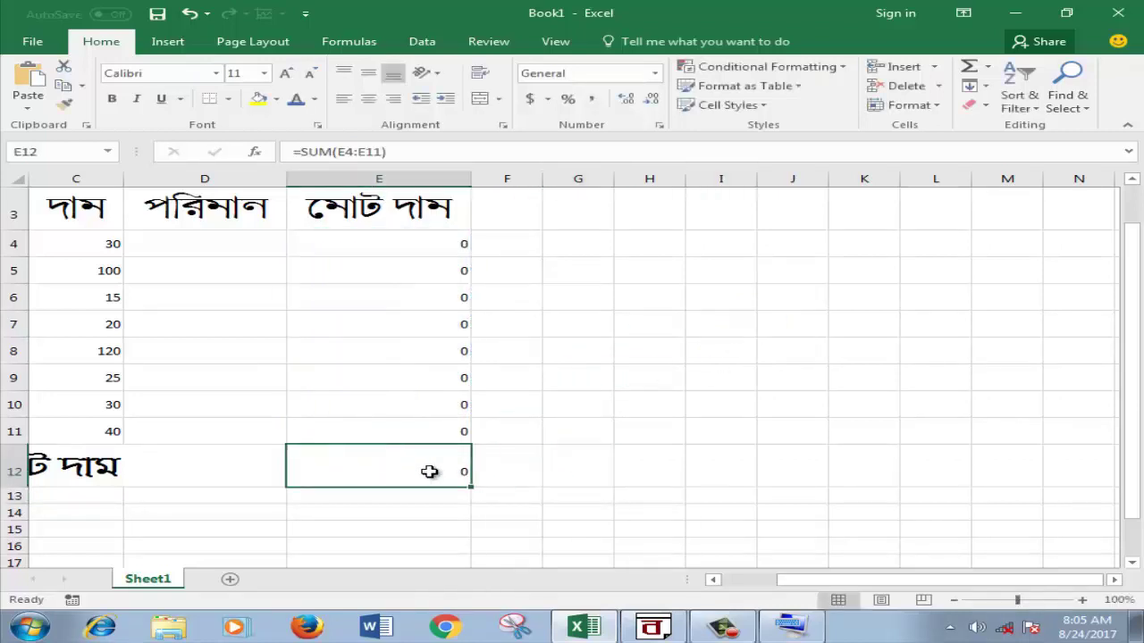
left_click(572, 467)
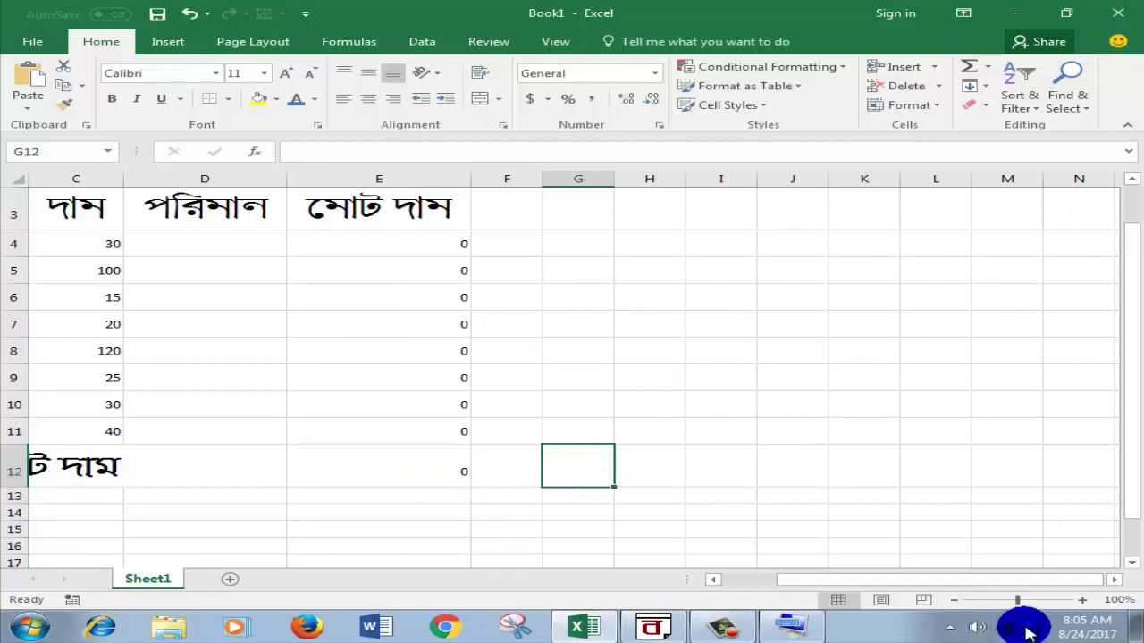
left_click_drag(1021, 606, 1012, 610)
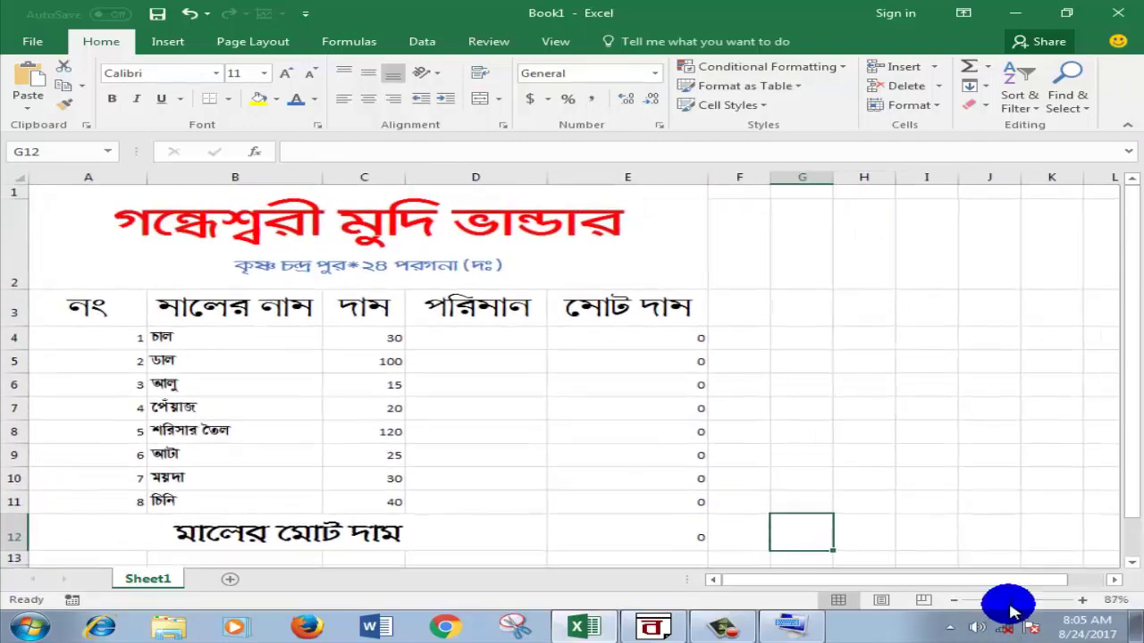
Step: Apply All Borders to the invoice table A1:E12
left_click(70, 200)
left_click_drag(96, 260, 183, 534)
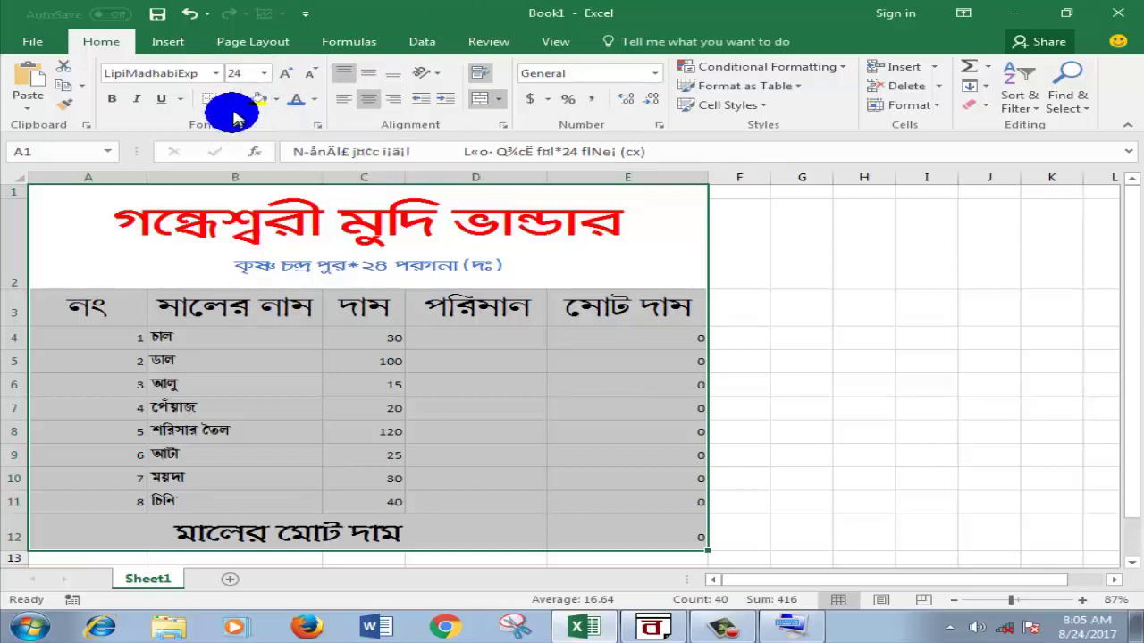
left_click(229, 100)
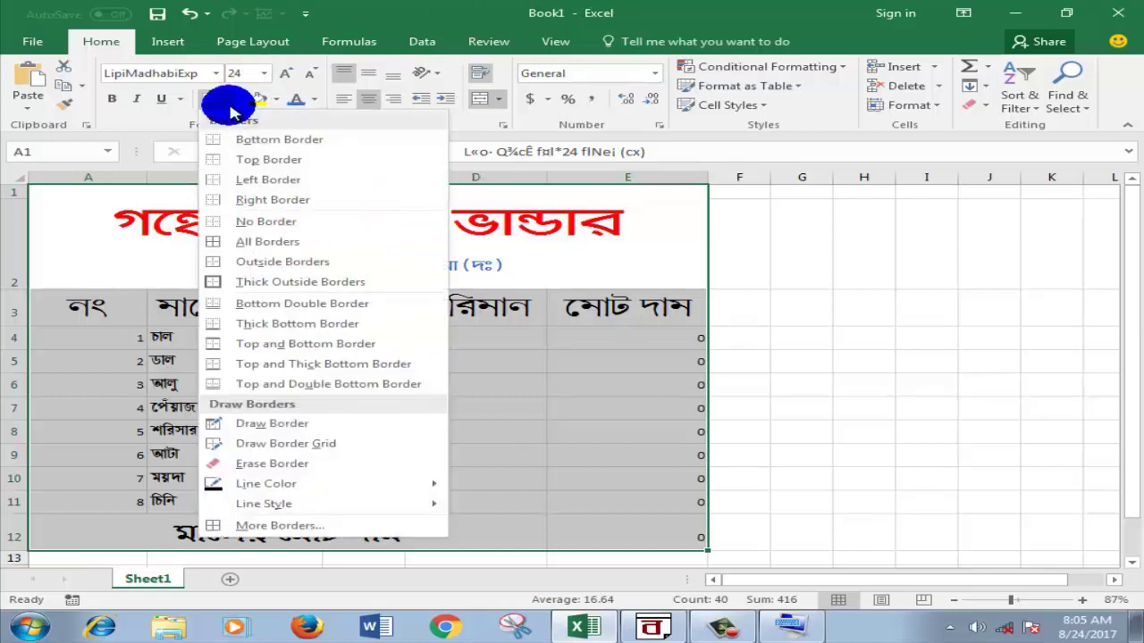
left_click(232, 241)
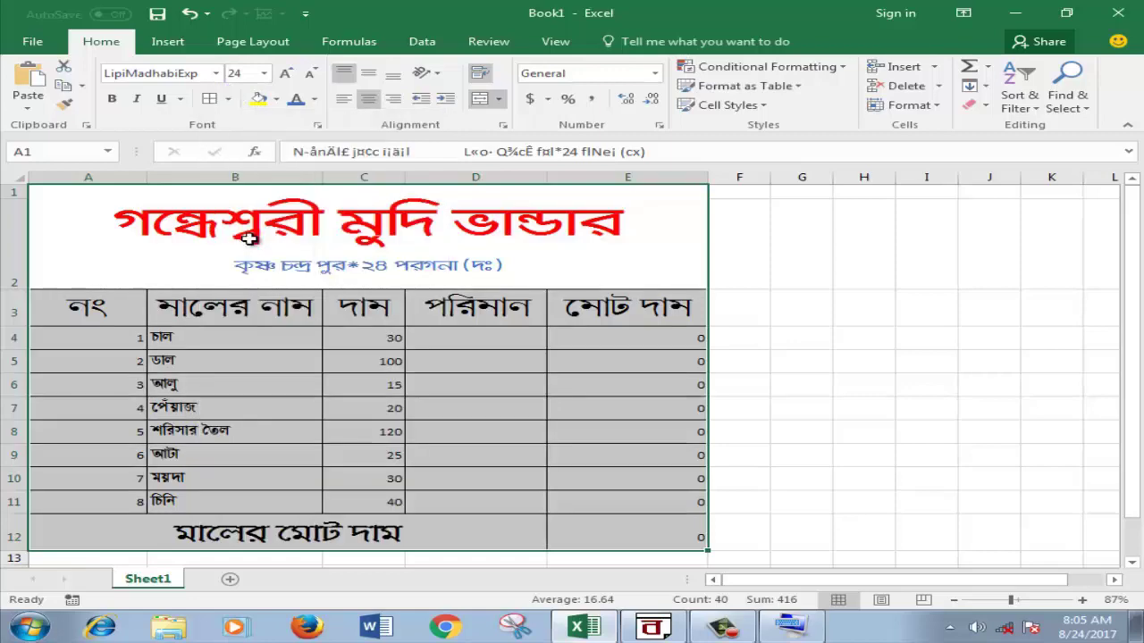
left_click(809, 320)
scroll(822, 325, "down", 1)
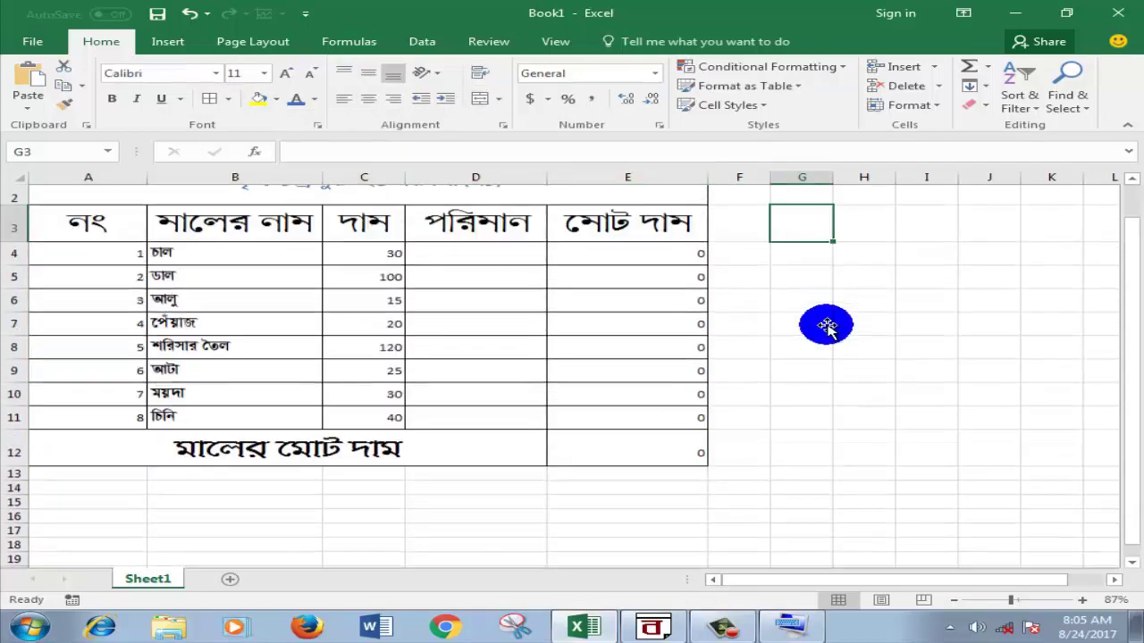
scroll(826, 326, "up", 1)
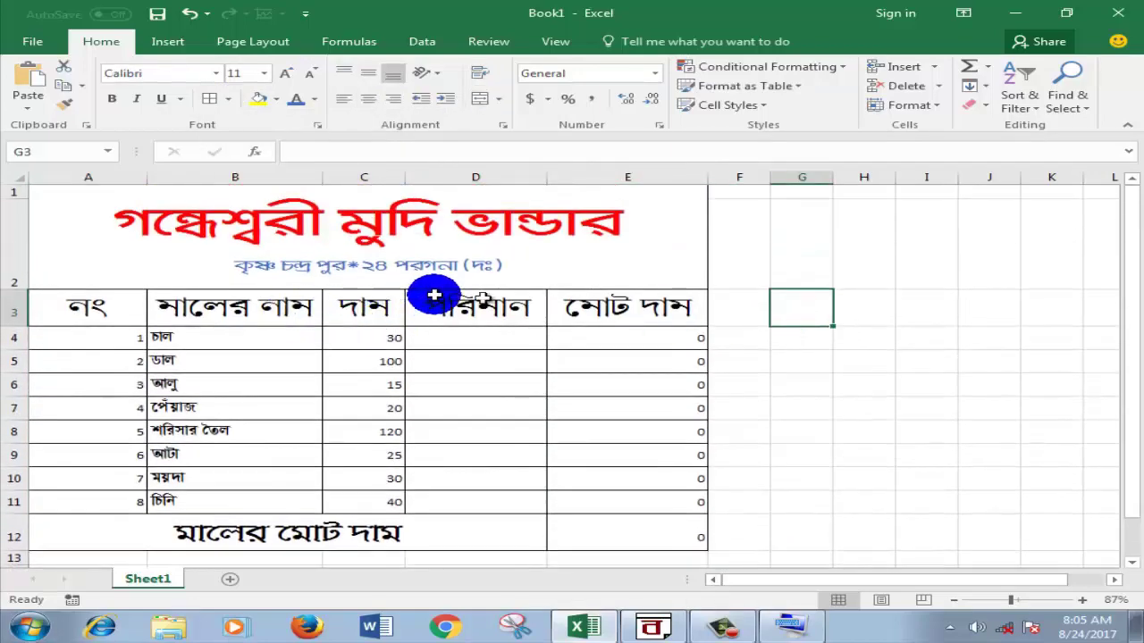
Step: Insert a blank row 3 above the column headings and make it shorter
left_click(9, 298)
right_click(12, 298)
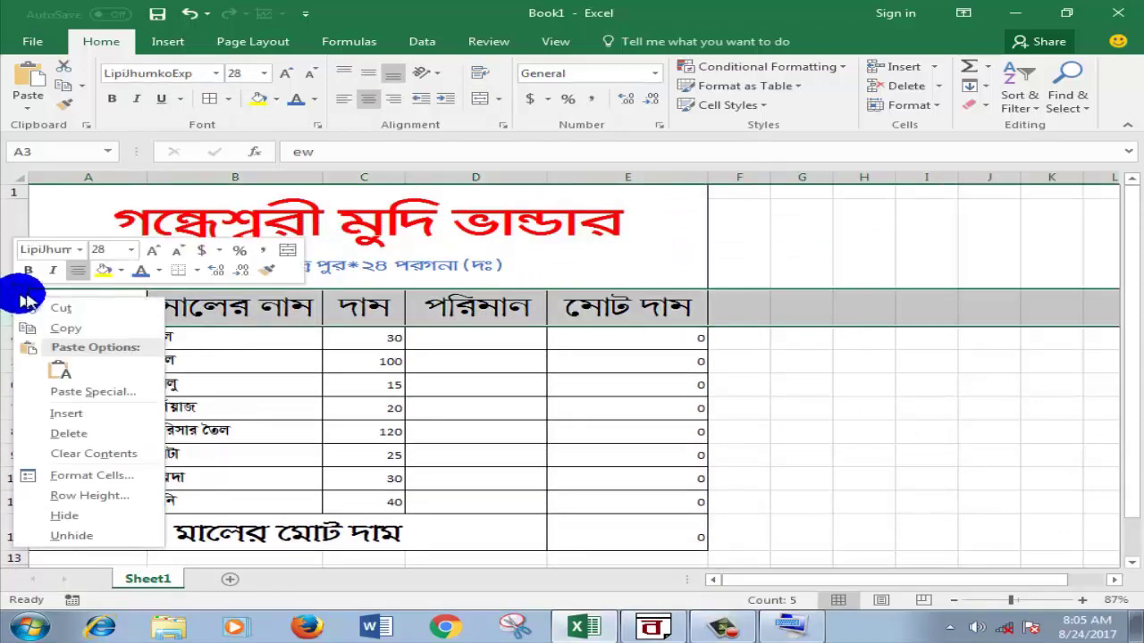
left_click(79, 414)
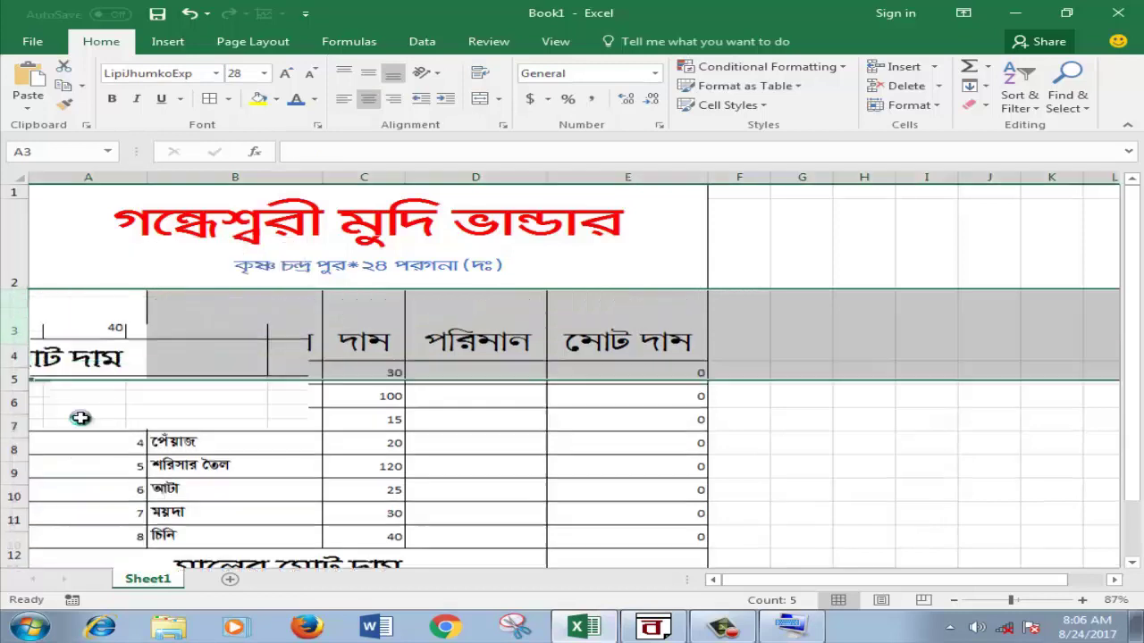
left_click(853, 428)
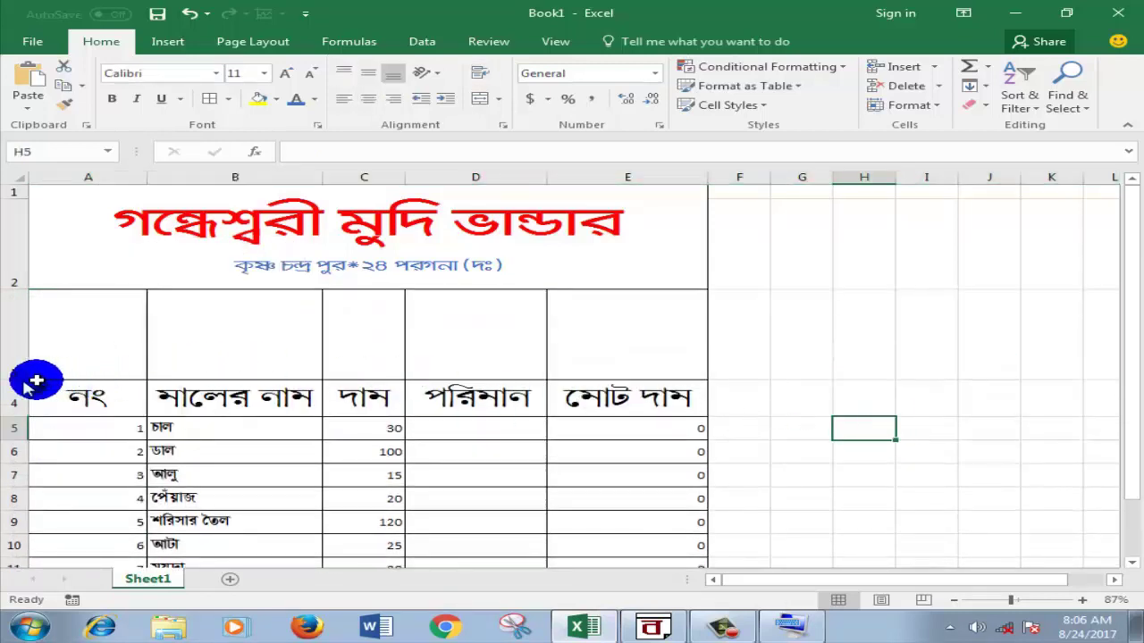
left_click_drag(36, 382, 592, 309)
left_click(792, 398)
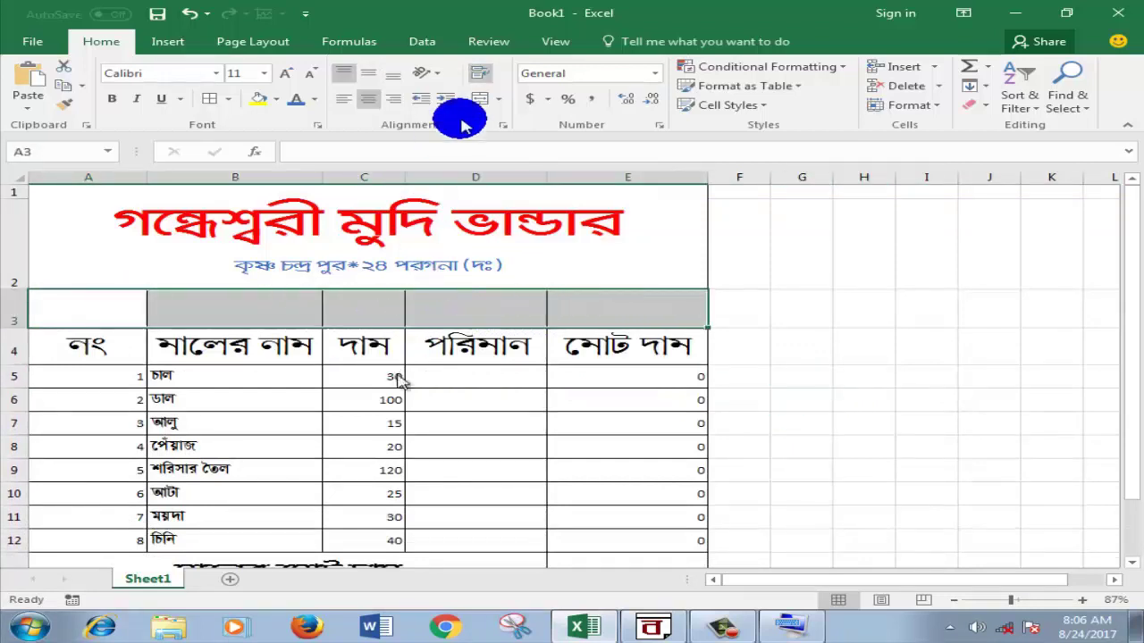
Step: Merge A3:E3 into one cell and start editing it
left_click(480, 98)
left_click(804, 304)
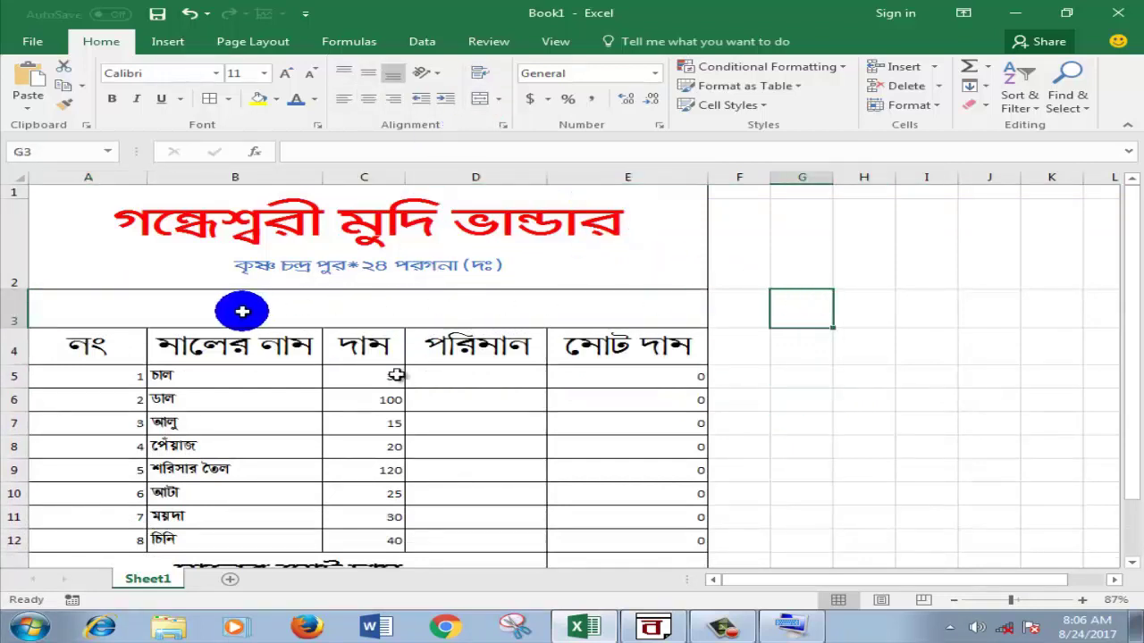
double_click(241, 311)
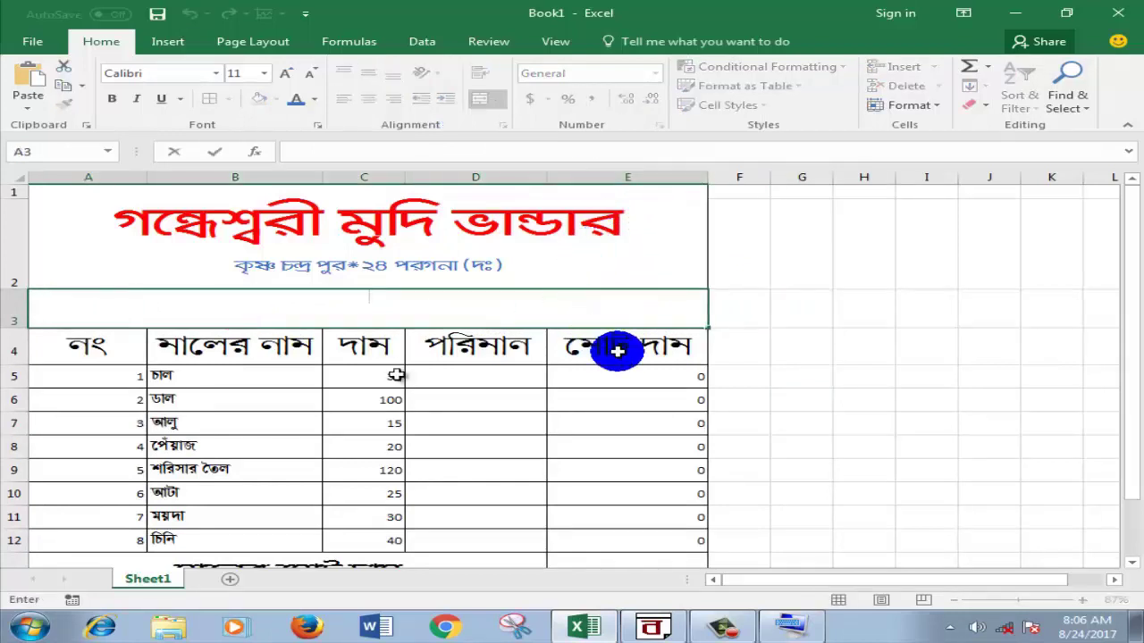
Step: In BanglaWord, start a new line after মালের মোট দাম and begin typing প
left_click(598, 627)
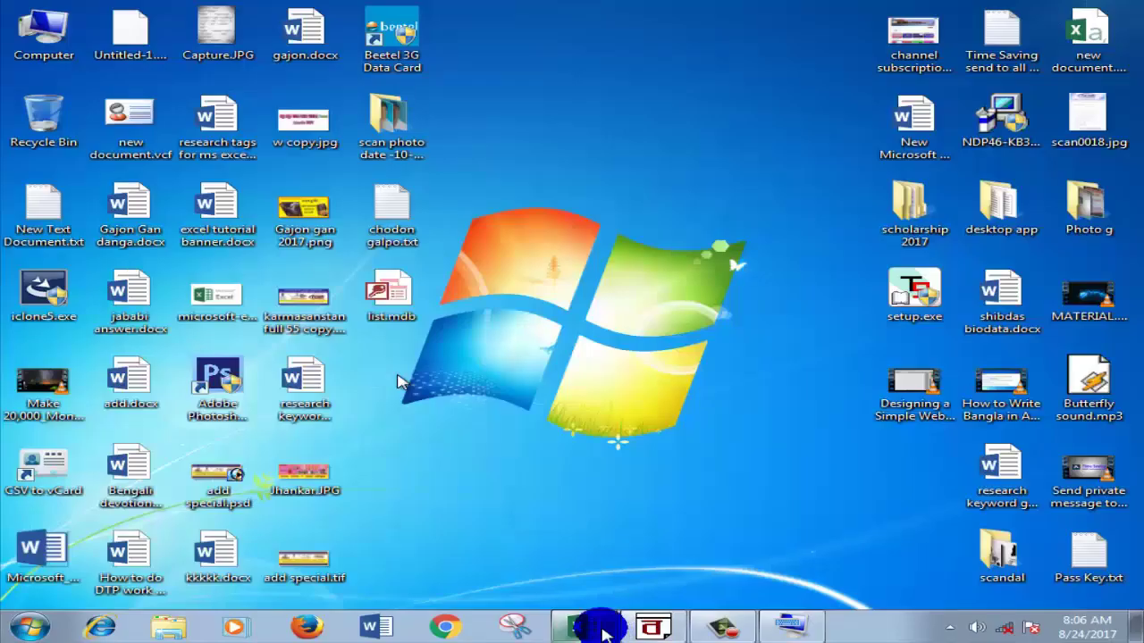
left_click(653, 627)
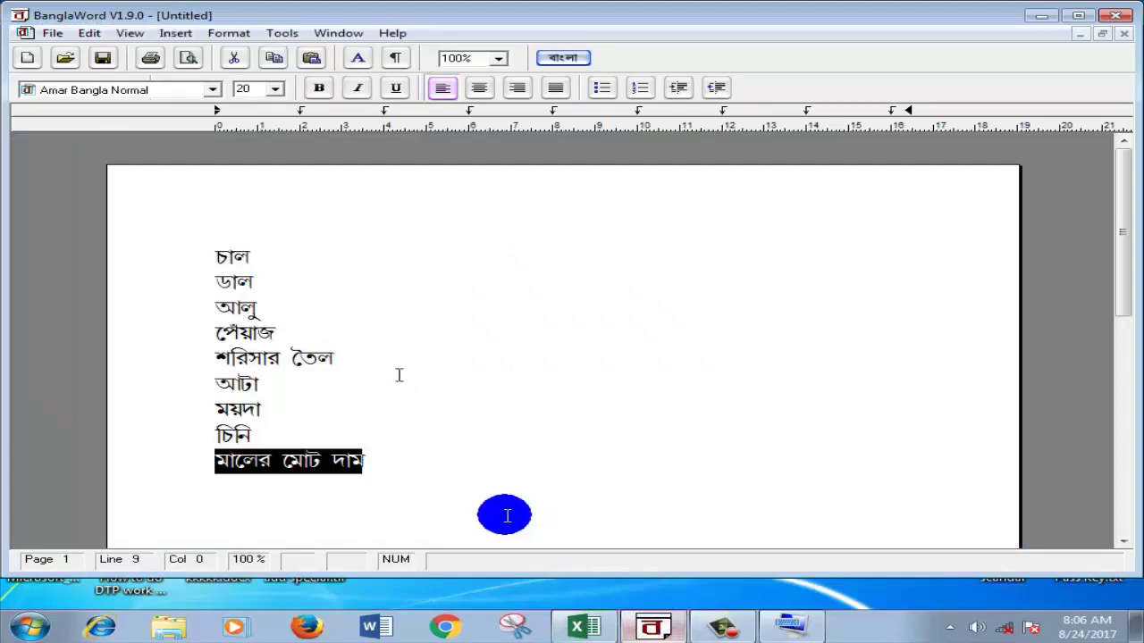
left_click(445, 471)
key("Return")
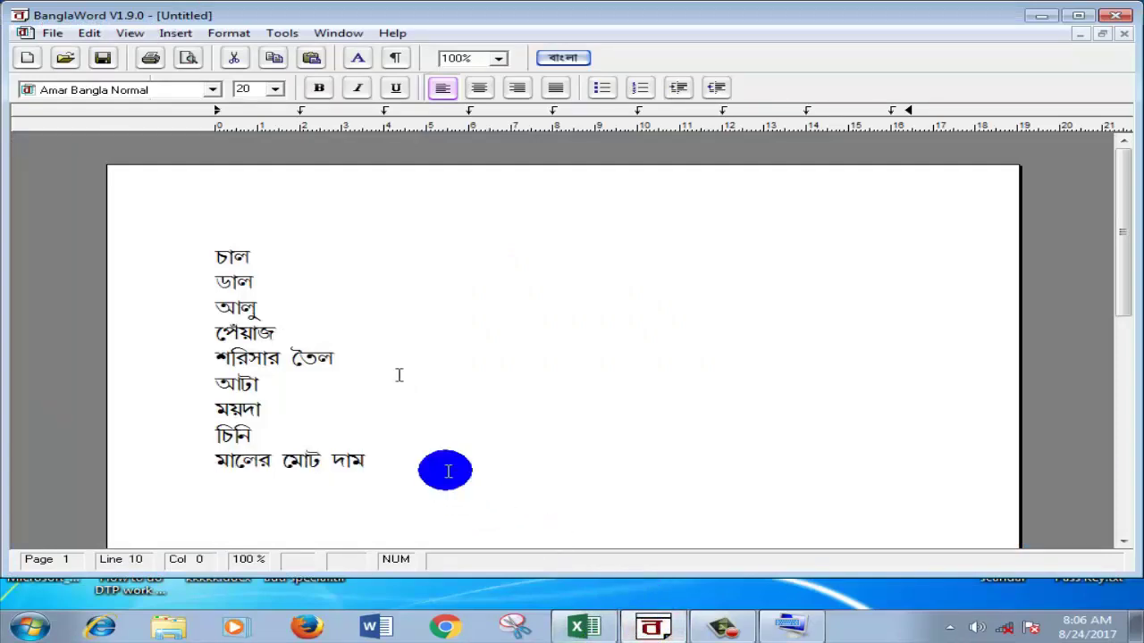
type("প")
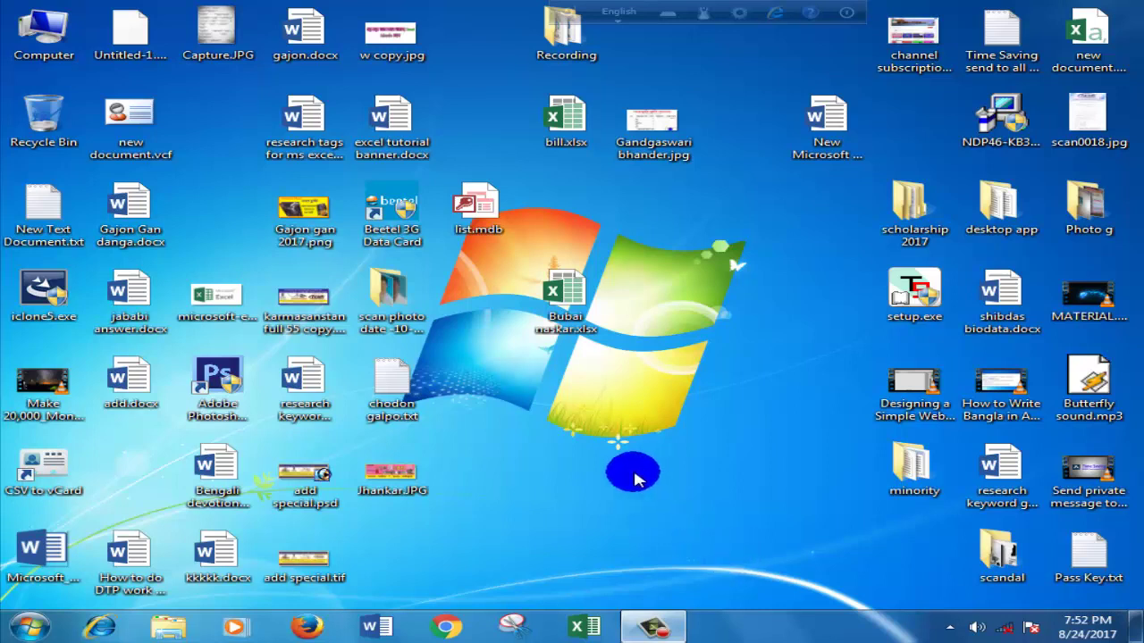
Step: Open the Gandgaswari bhander.jpg invoice image, zoom in twice, then close the viewer
left_click(659, 154)
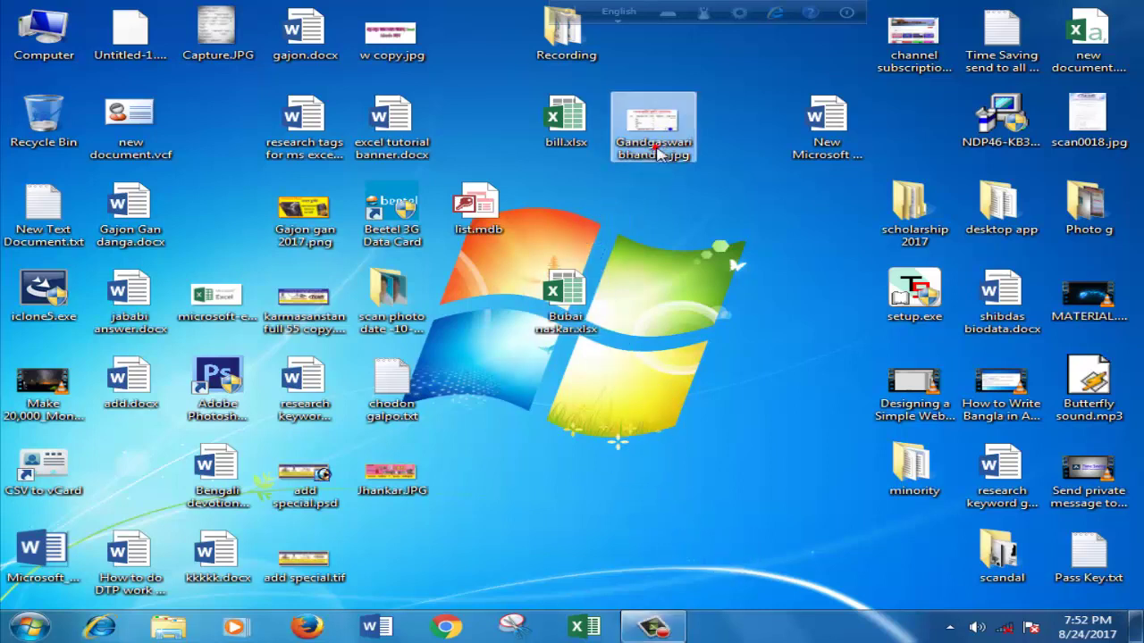
double_click(660, 154)
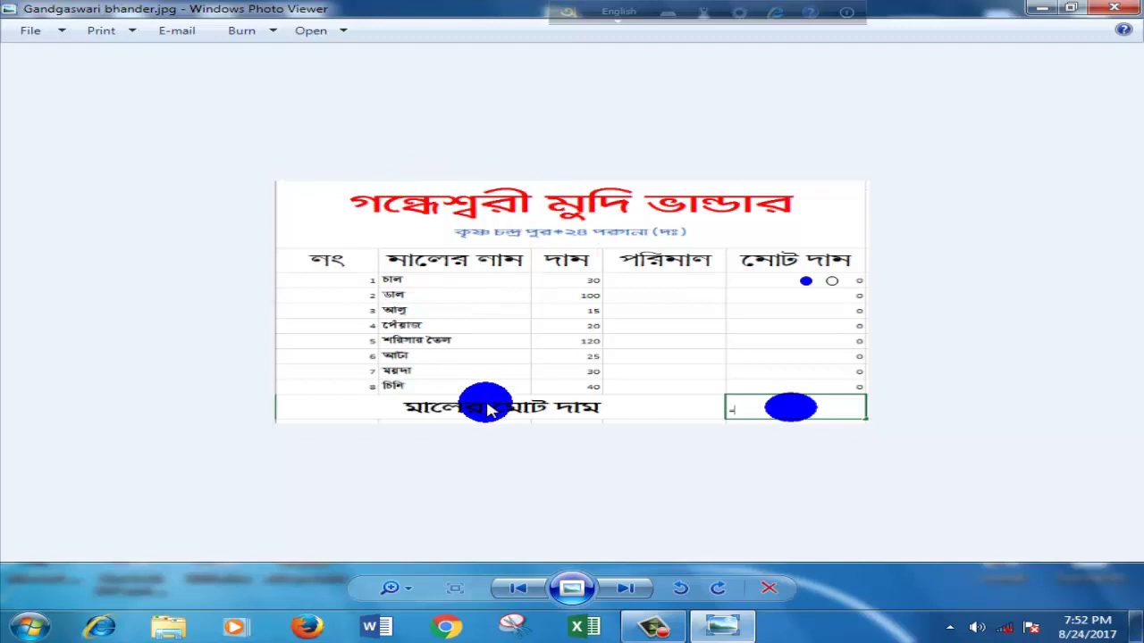
left_click(391, 587)
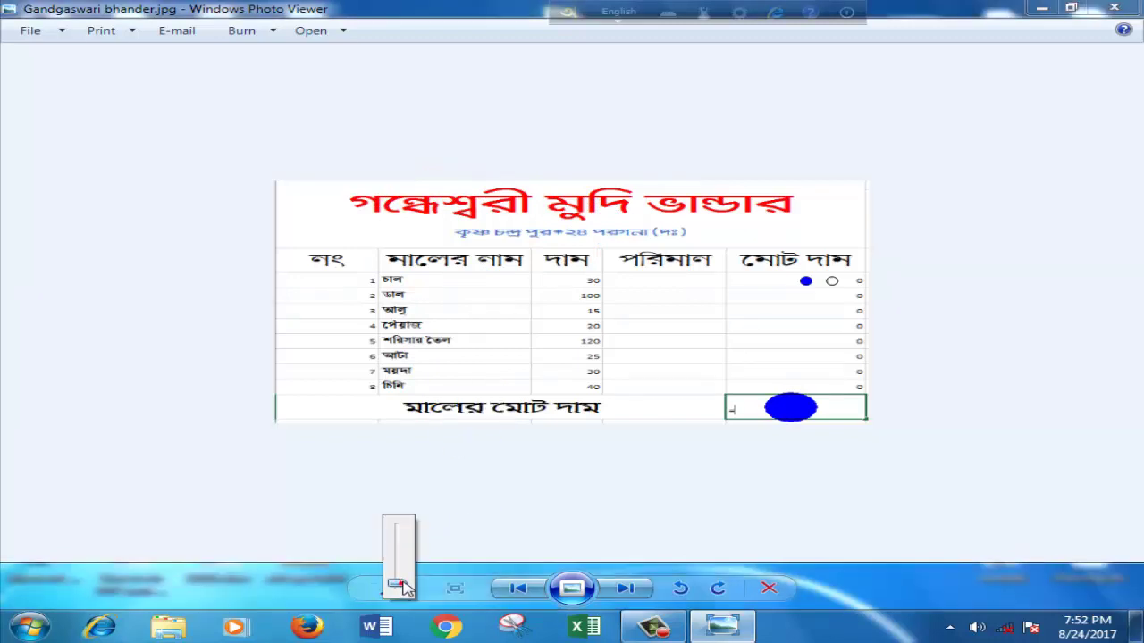
left_click_drag(404, 587, 403, 582)
left_click(407, 591)
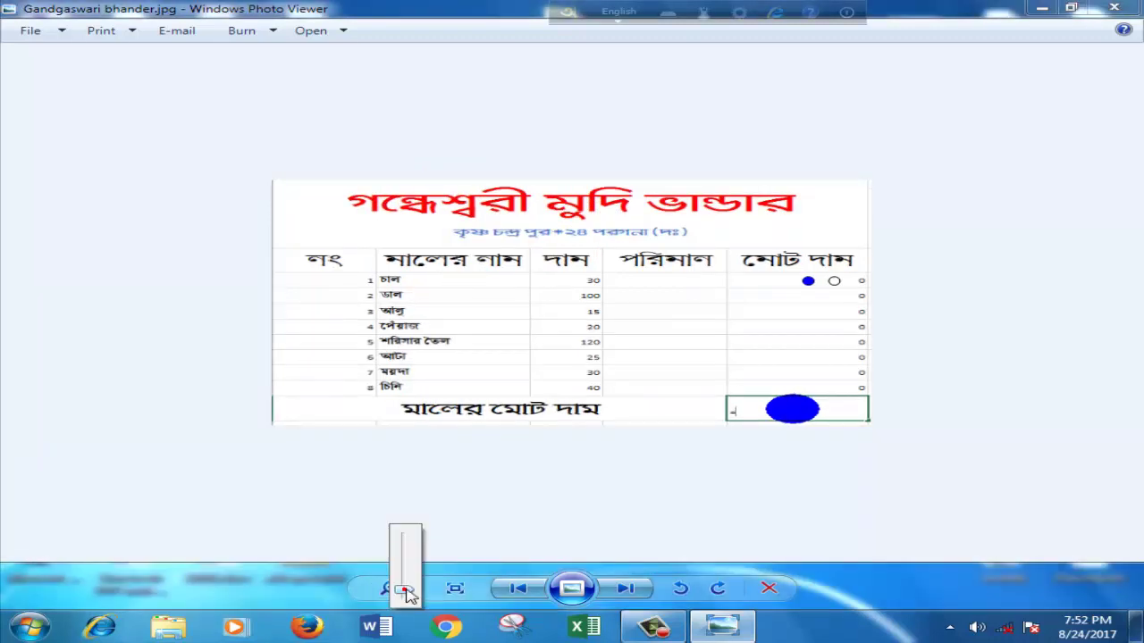
left_click_drag(404, 587, 408, 582)
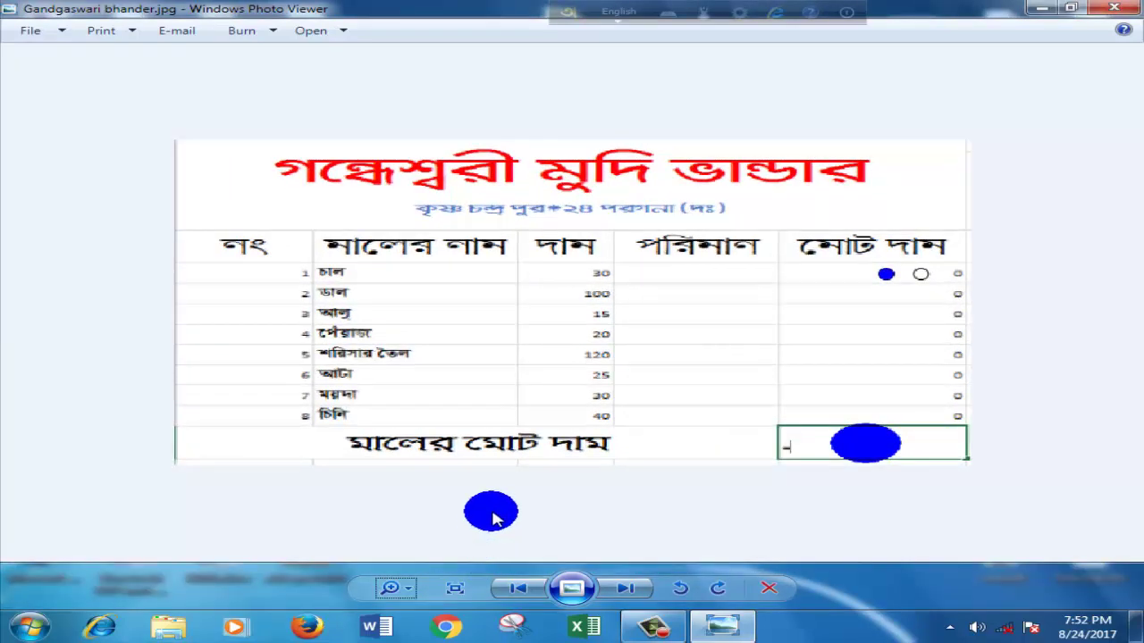
left_click(1114, 9)
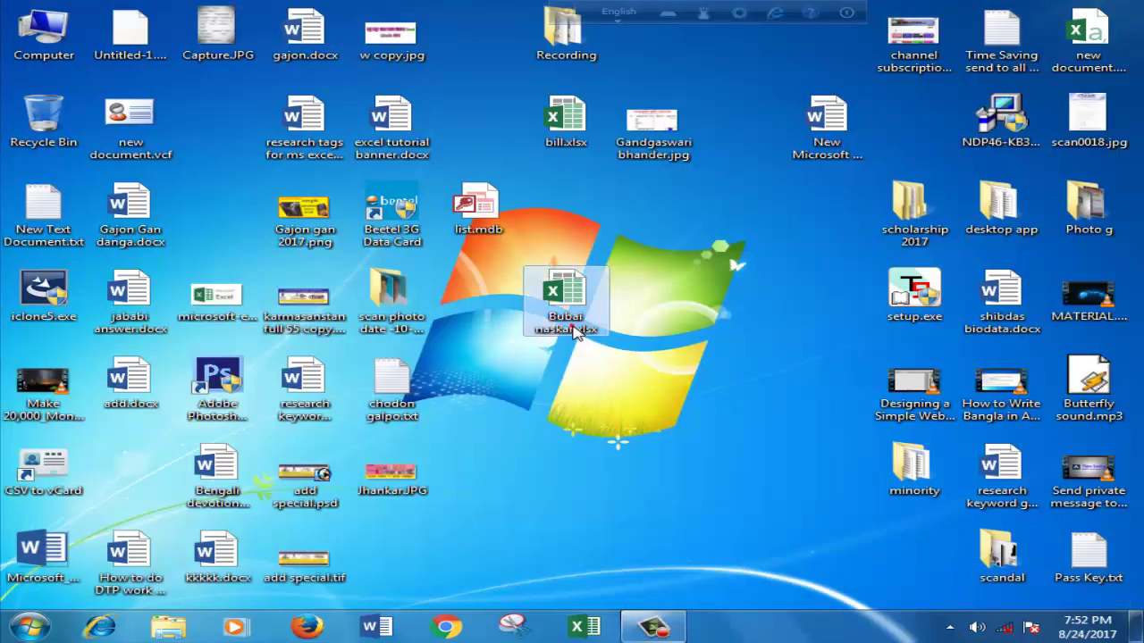
Step: Try opening the customer-named workbook, switch to Windows 7 Basic, and dismiss the error
double_click(574, 329)
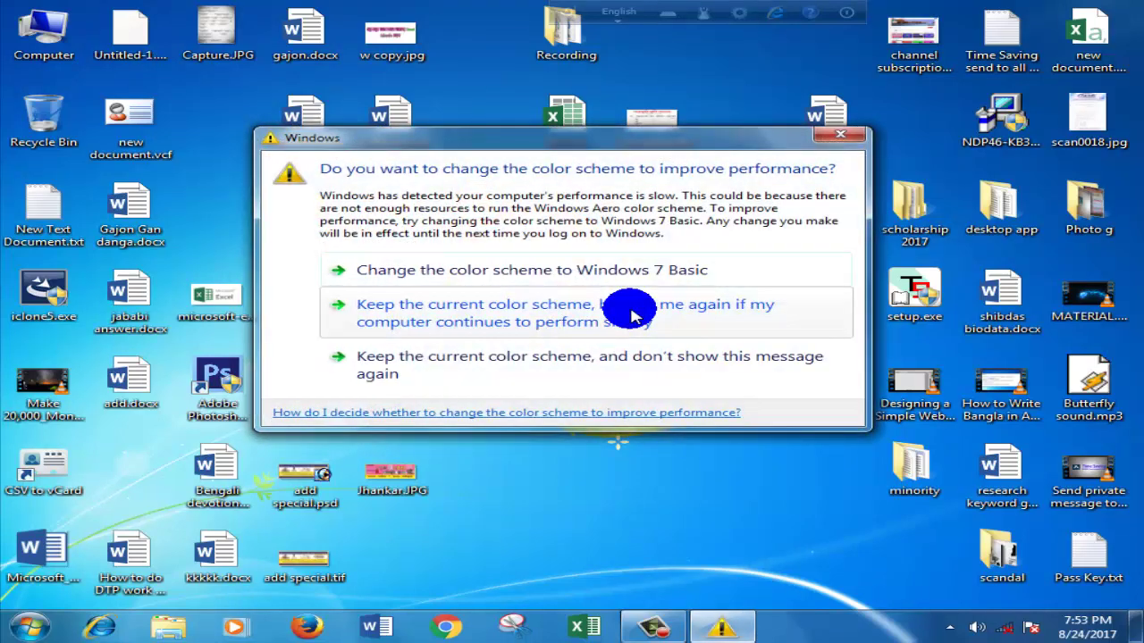
left_click(540, 262)
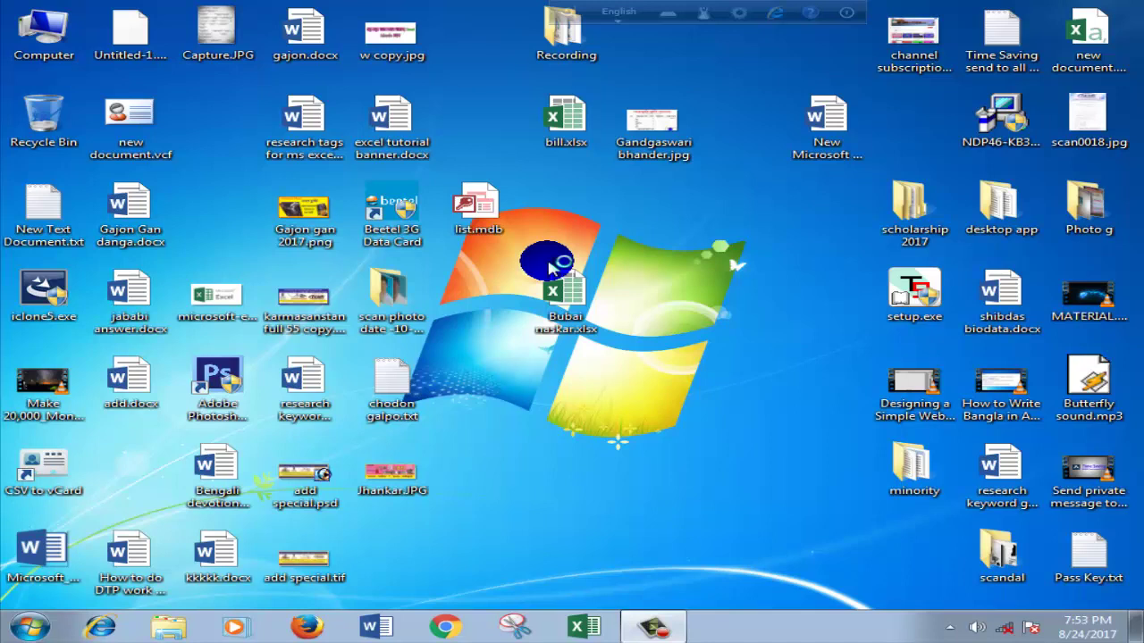
double_click(550, 266)
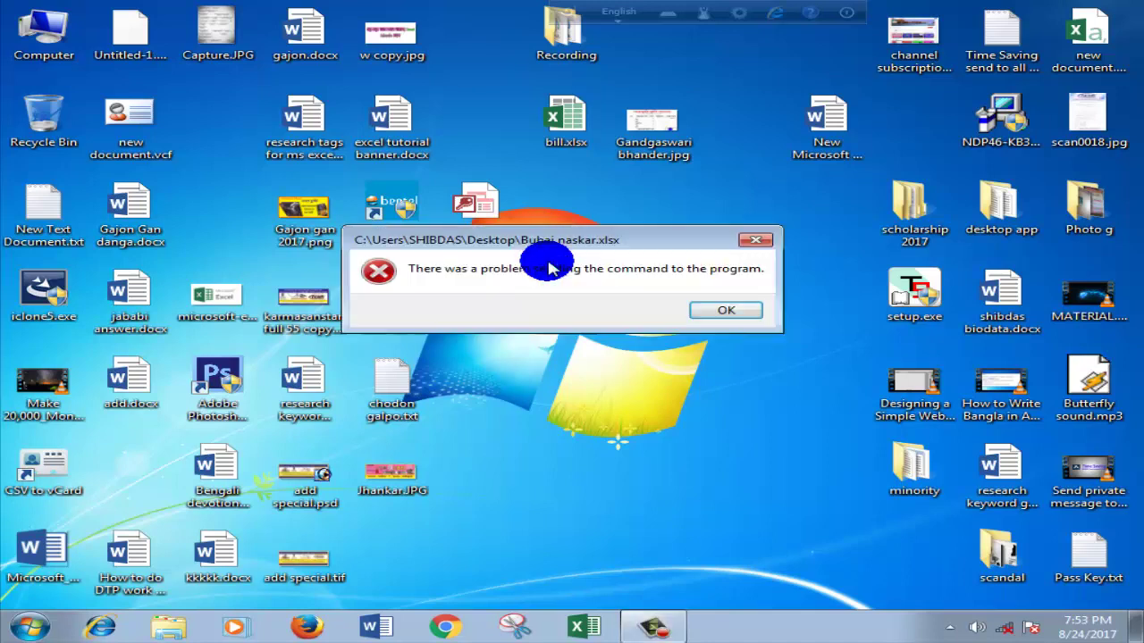
left_click(749, 245)
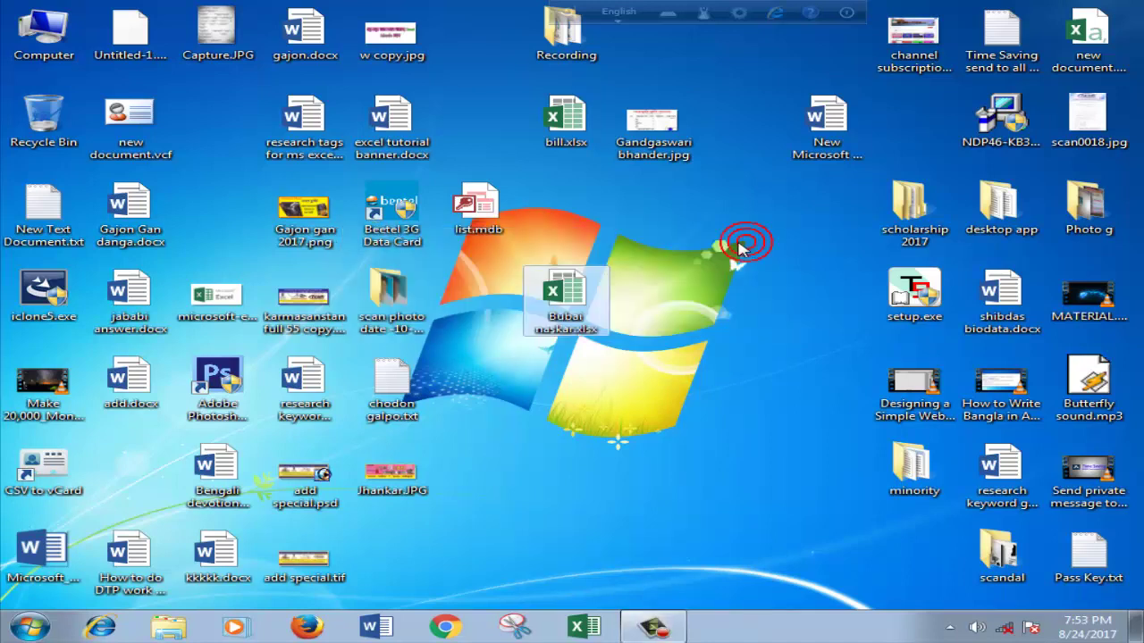
Step: Open bill.xlsx from the desktop, closing the empty Excel window and retrying
double_click(566, 125)
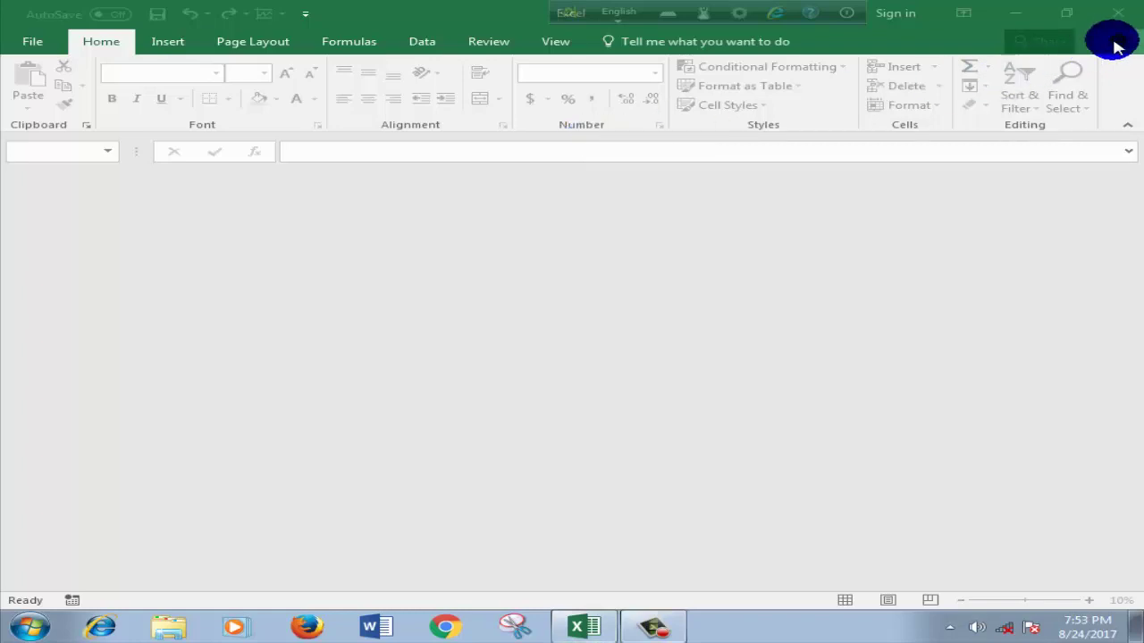
left_click(1118, 12)
left_click(536, 120)
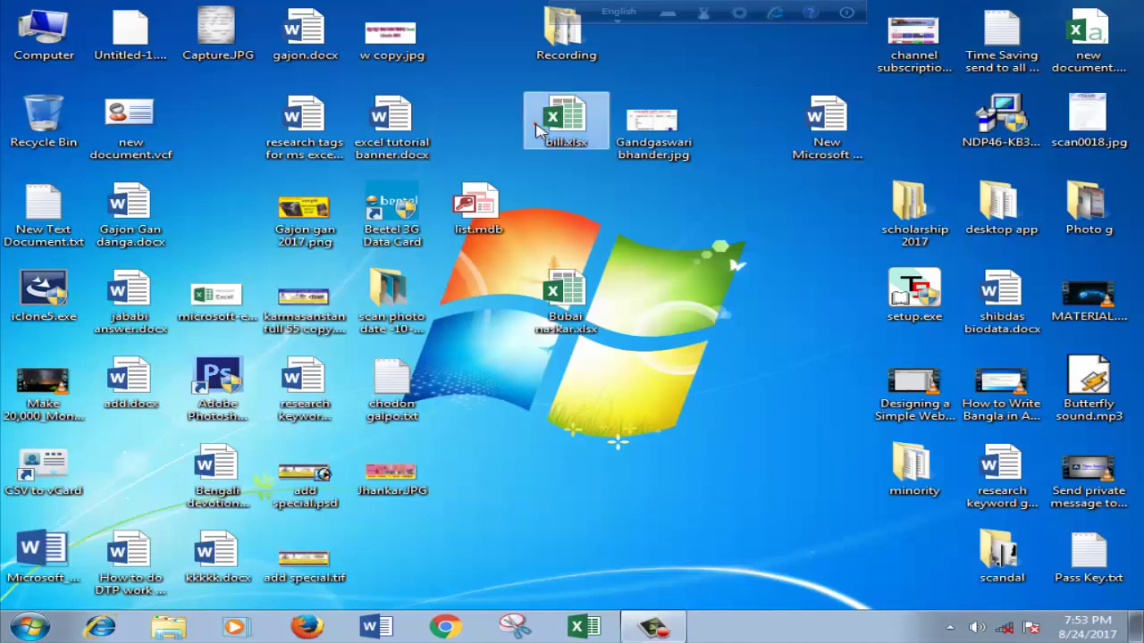
double_click(538, 125)
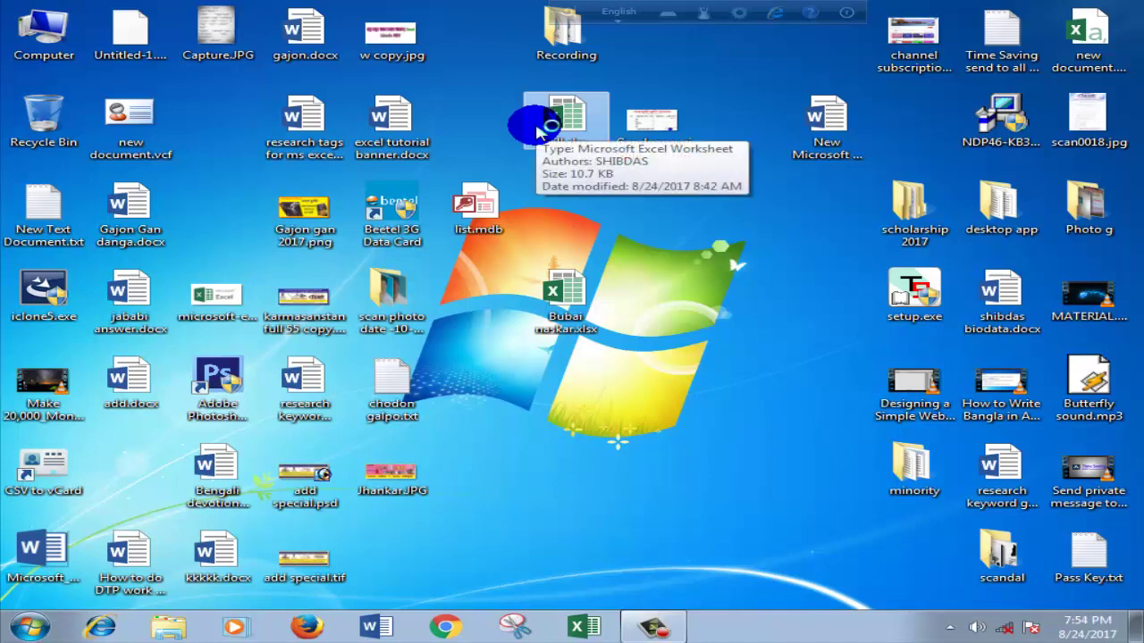
Step: Open the bill.xlsx workbook and look over the invoice sheet
double_click(538, 131)
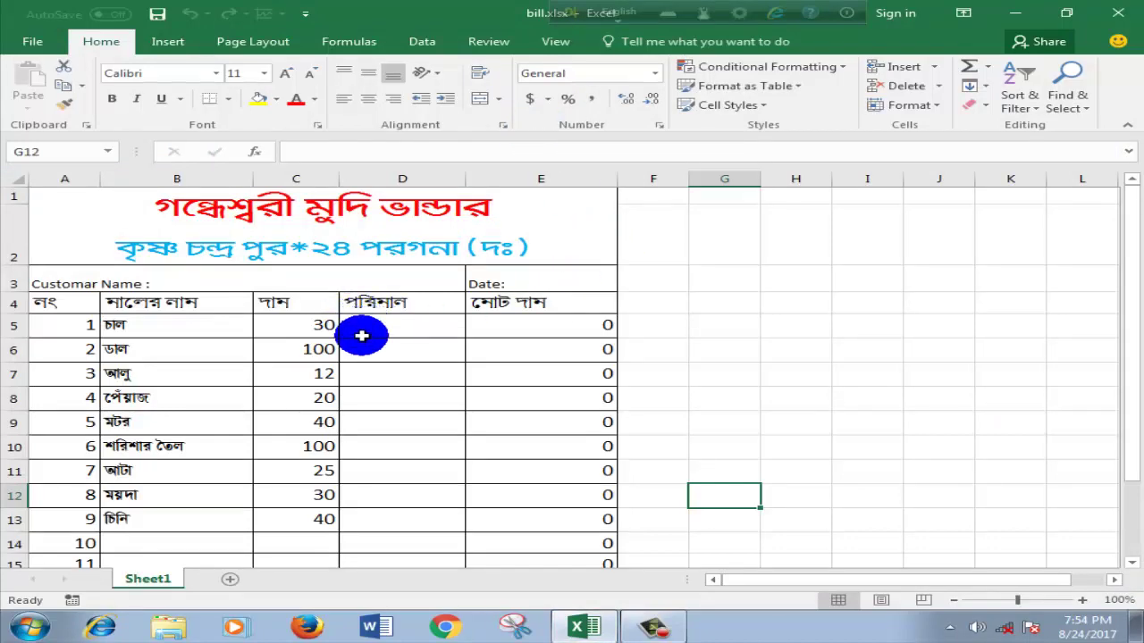
scroll(361, 336, "down", 2)
scroll(364, 345, "up", 2)
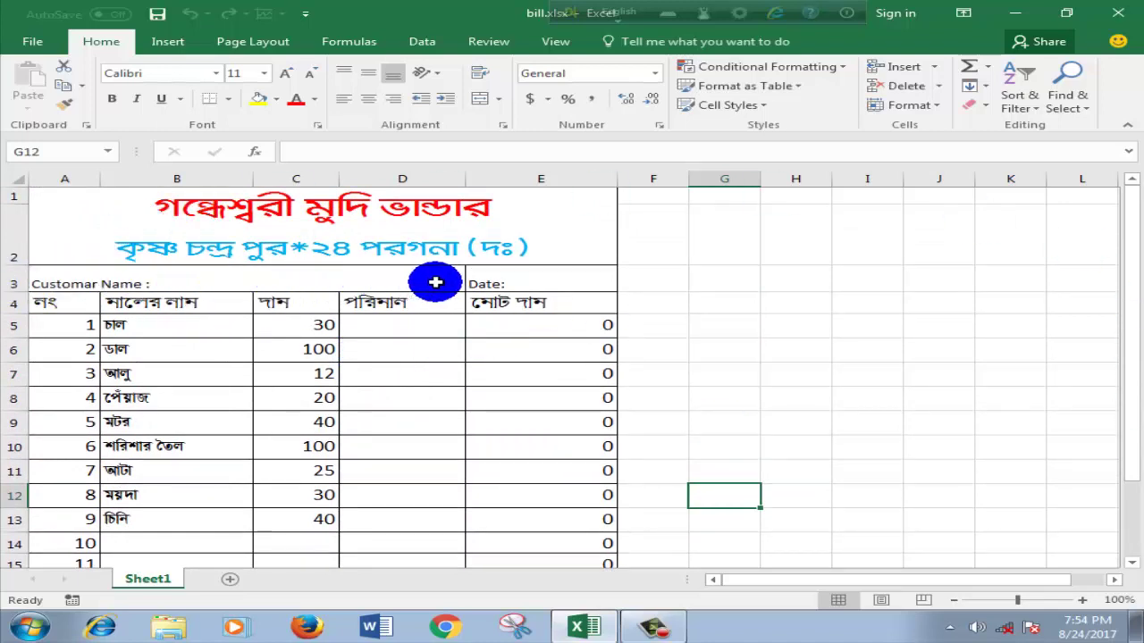
Step: Delete row 3 holding the Customar Name / Date line
left_click(12, 280)
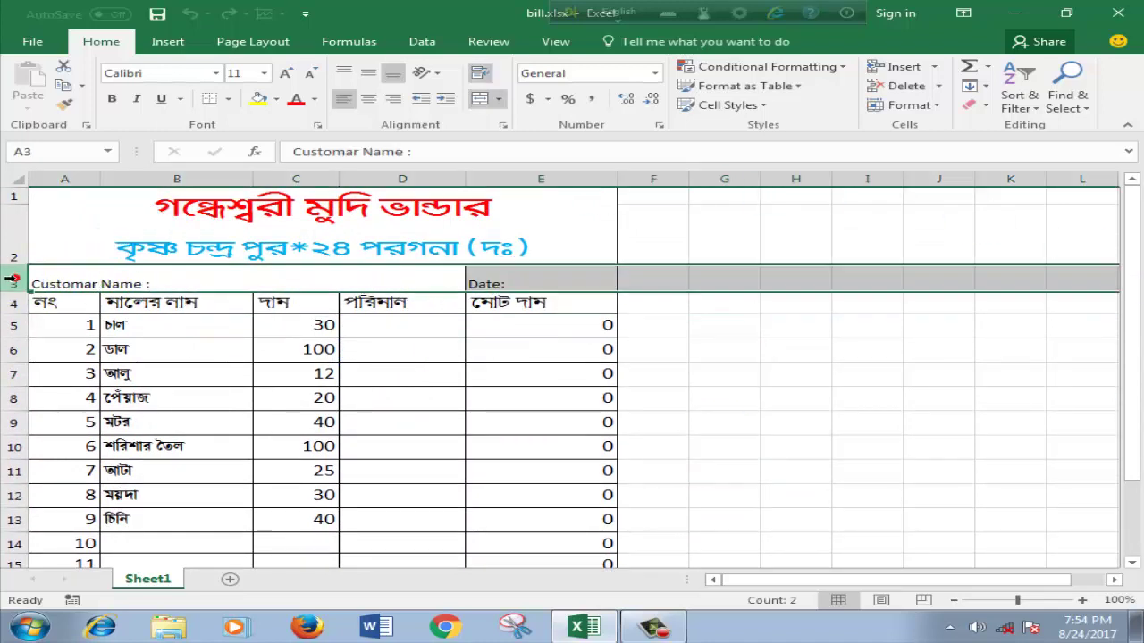
right_click(12, 282)
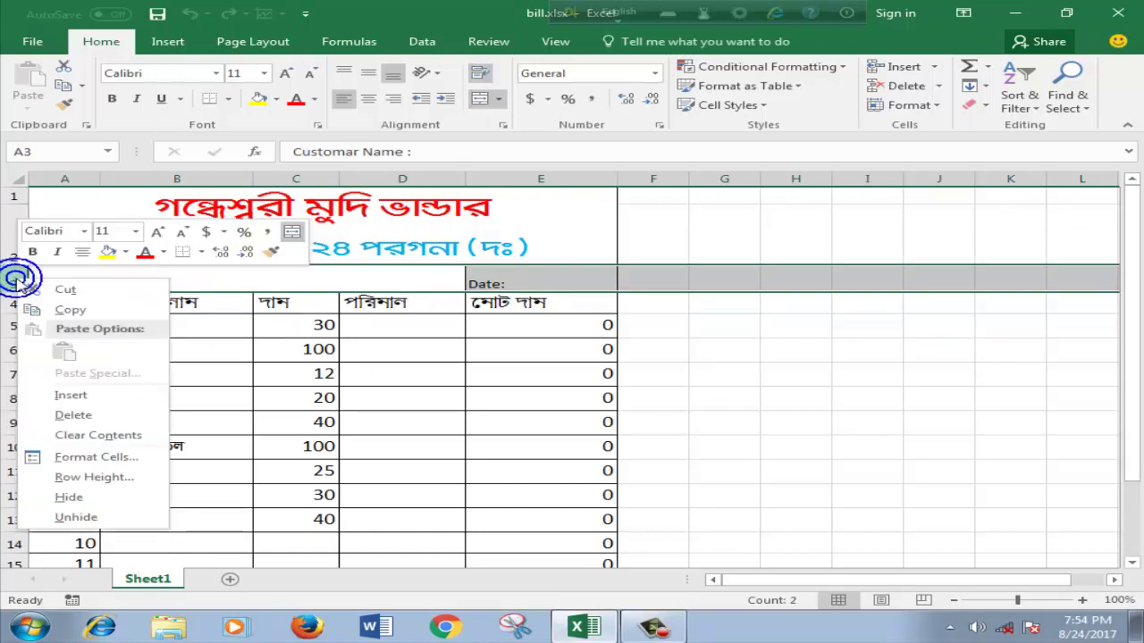
left_click(58, 418)
left_click(724, 361)
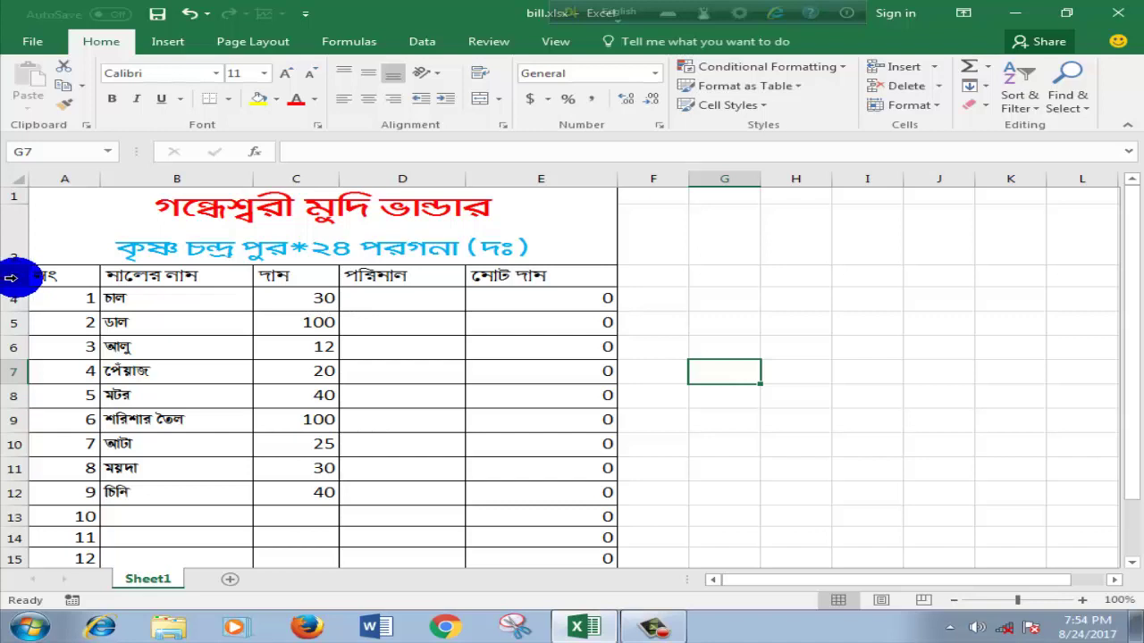
right_click(11, 278)
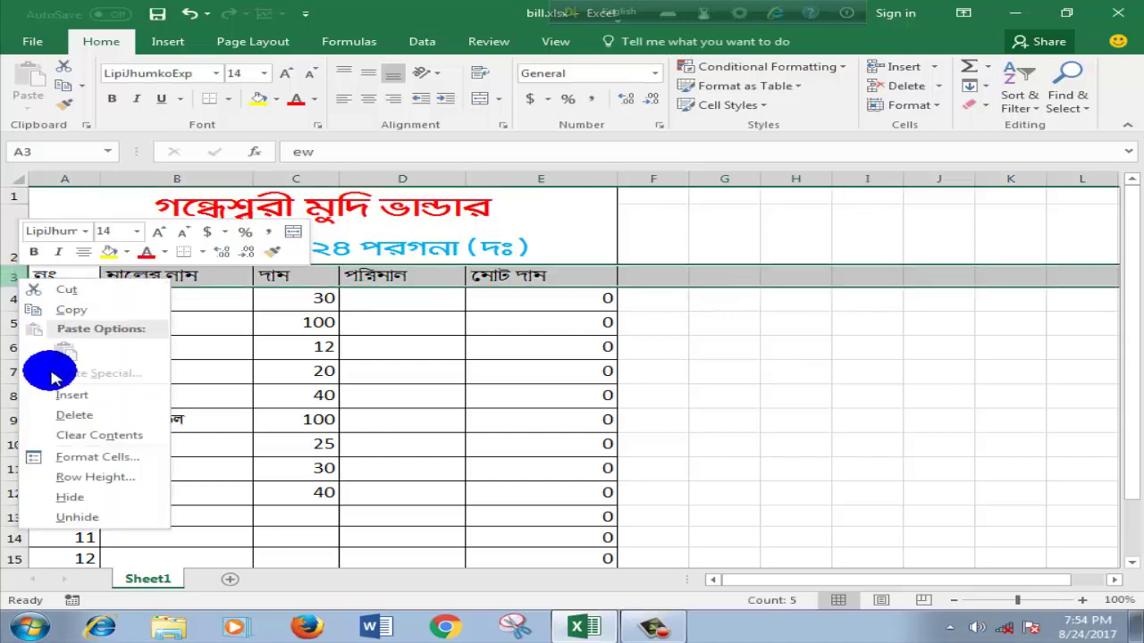
Step: Insert a blank row 3 above the headings and merge cells A3 to D3
left_click(72, 395)
left_click(844, 389)
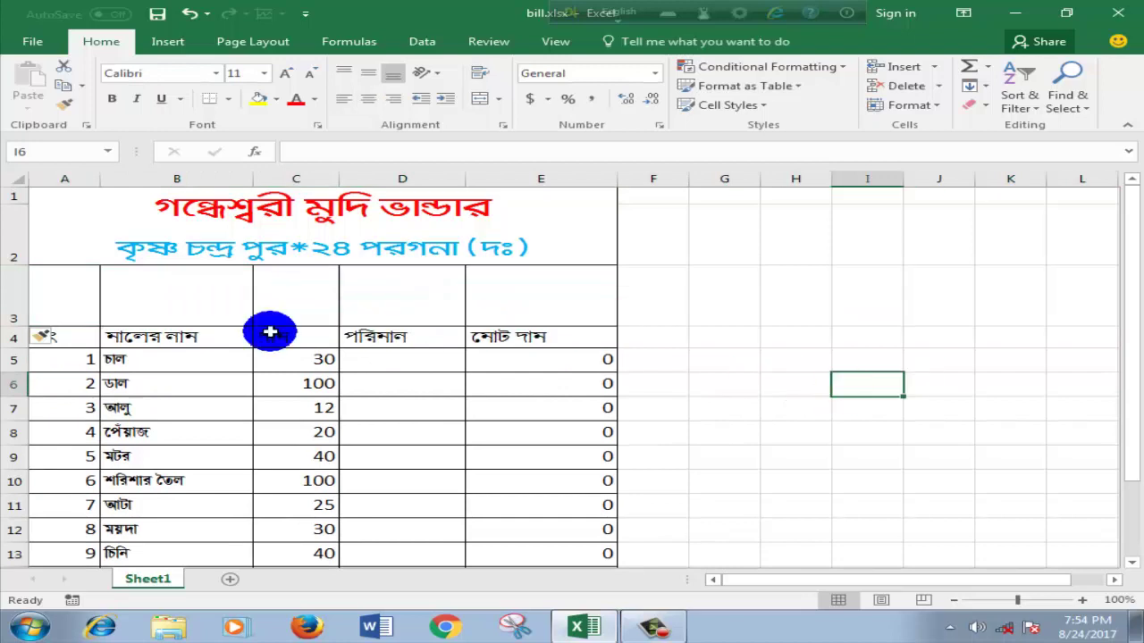
left_click_drag(77, 301, 384, 298)
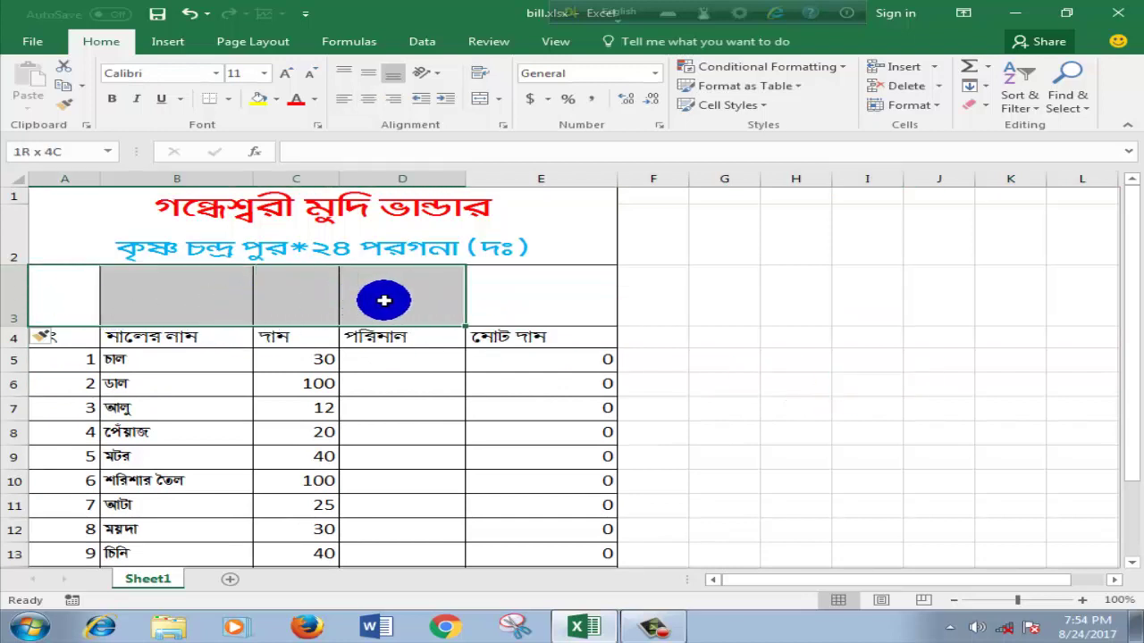
left_click(486, 103)
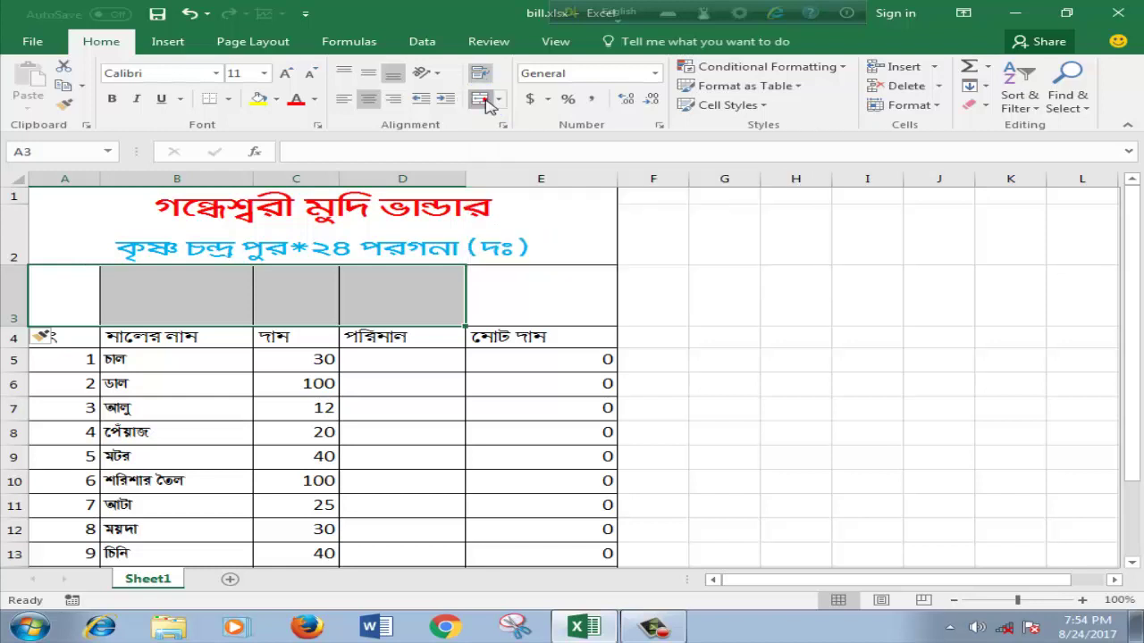
left_click(725, 356)
Step: Shrink row 3 to height 21.00 and select merged cell A3
left_click_drag(17, 326, 30, 287)
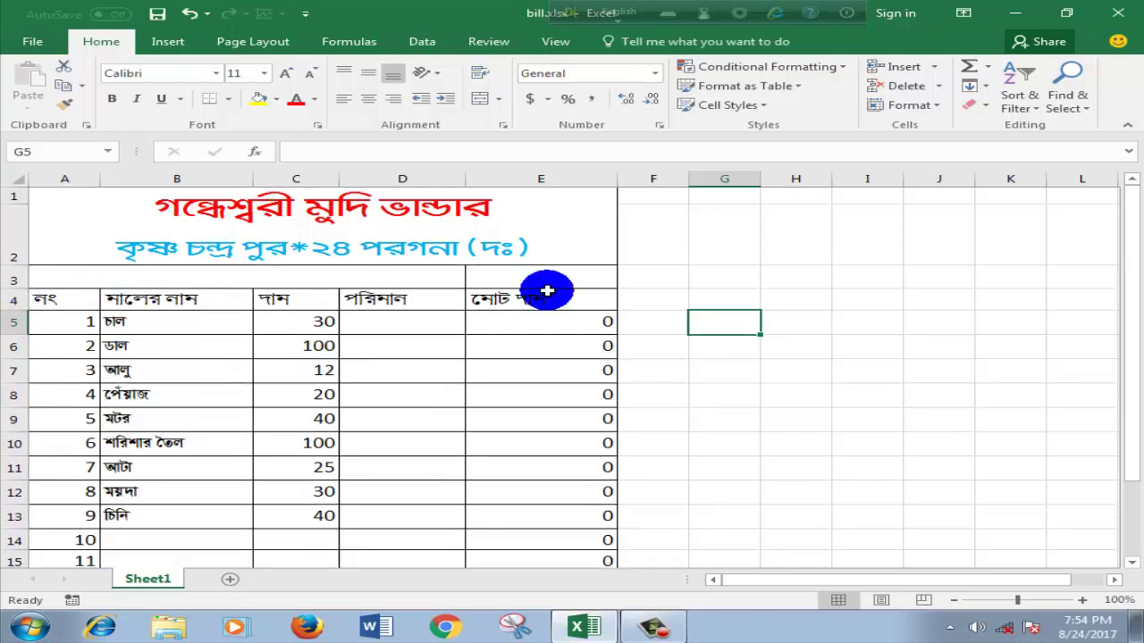
left_click(723, 295)
left_click(155, 274)
left_click(155, 274)
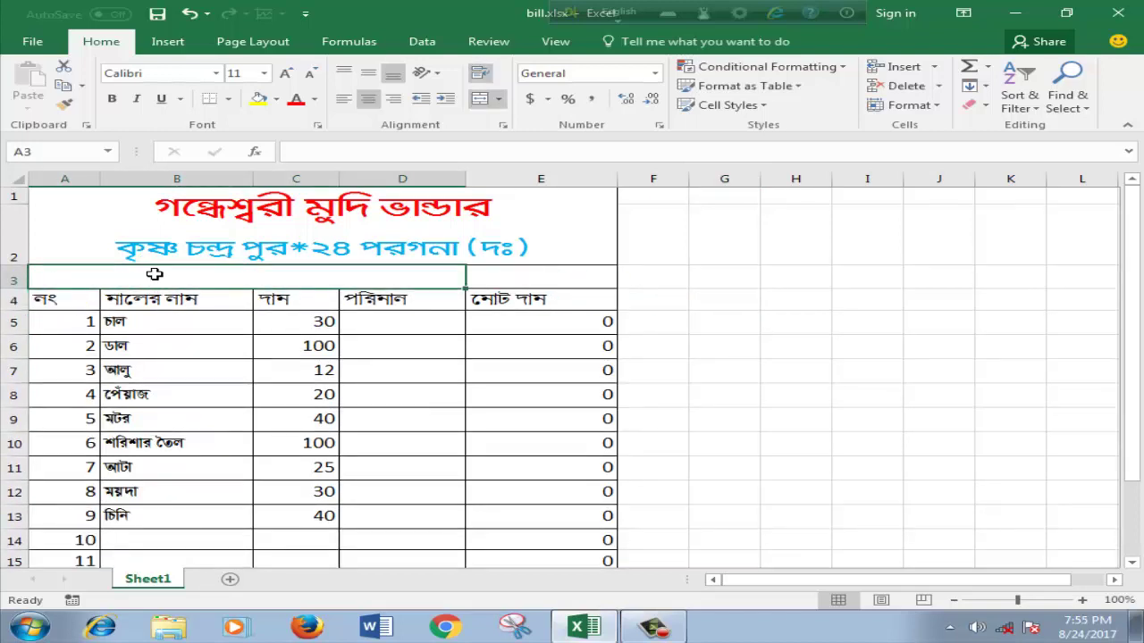
Step: Enter 'Customar Name :' in merged A3, left-aligned and vertically centred
double_click(157, 274)
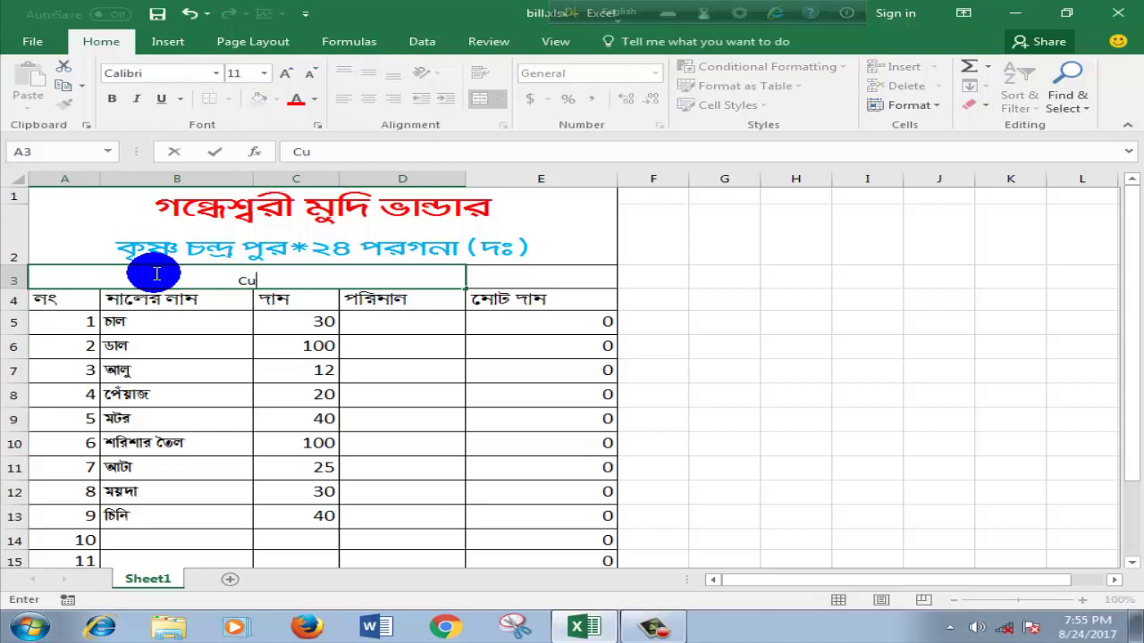
type("Customar")
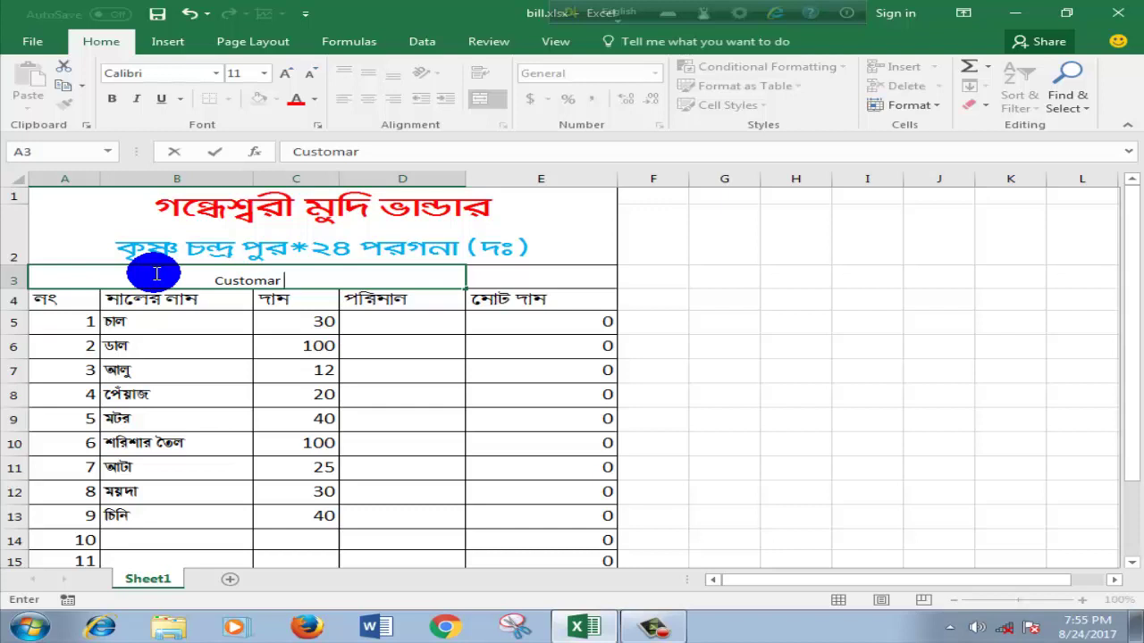
type(" Name")
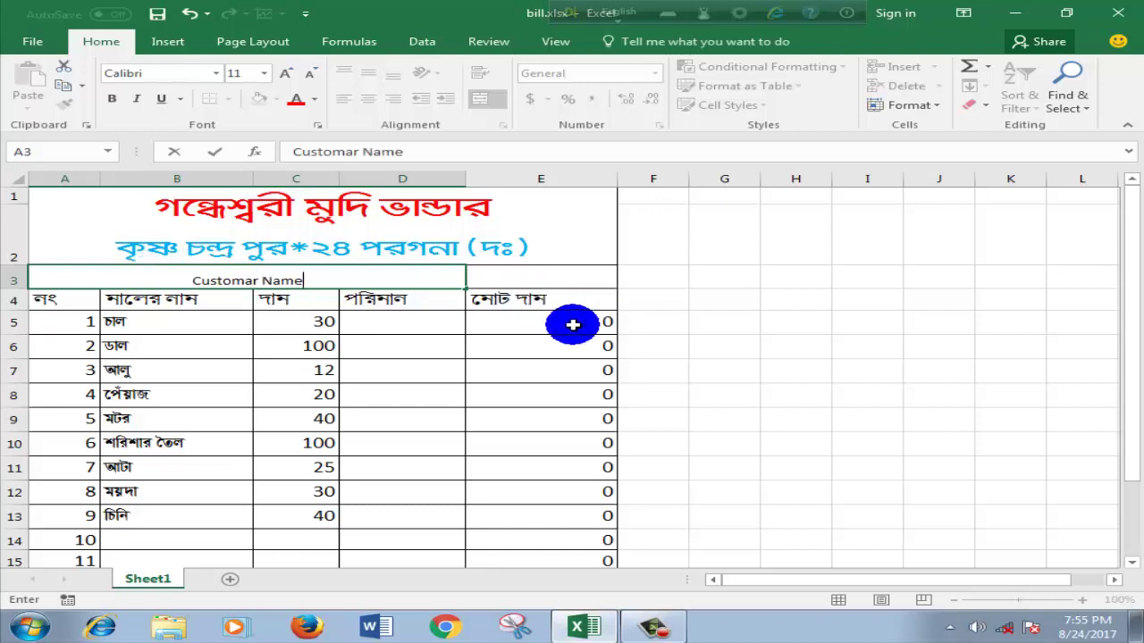
type(" ;")
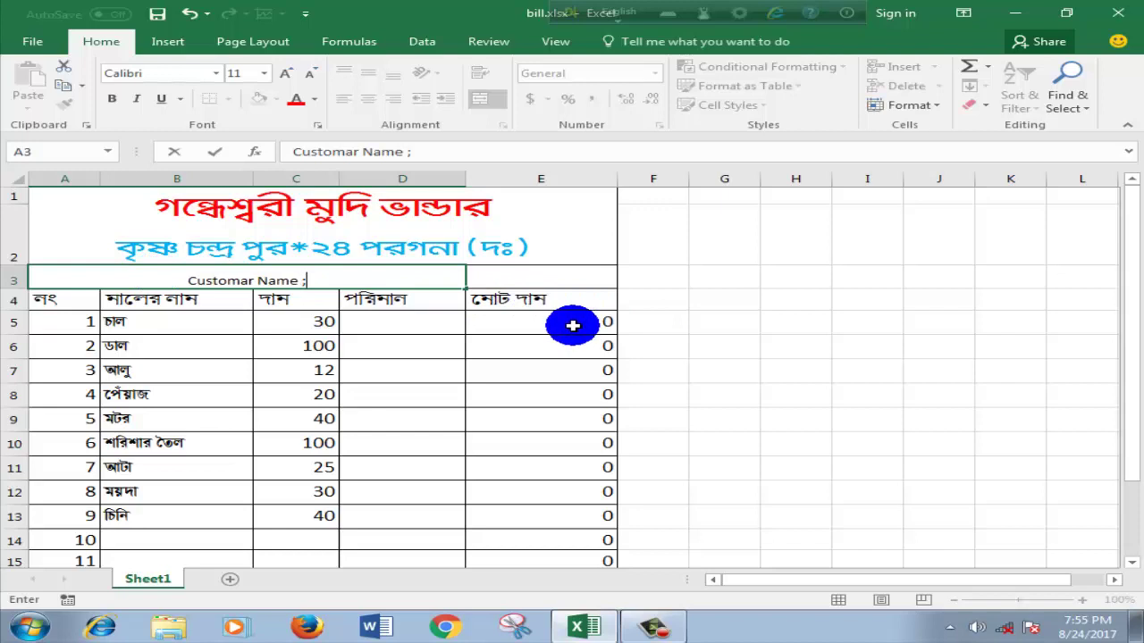
key("BackSpace")
type(":")
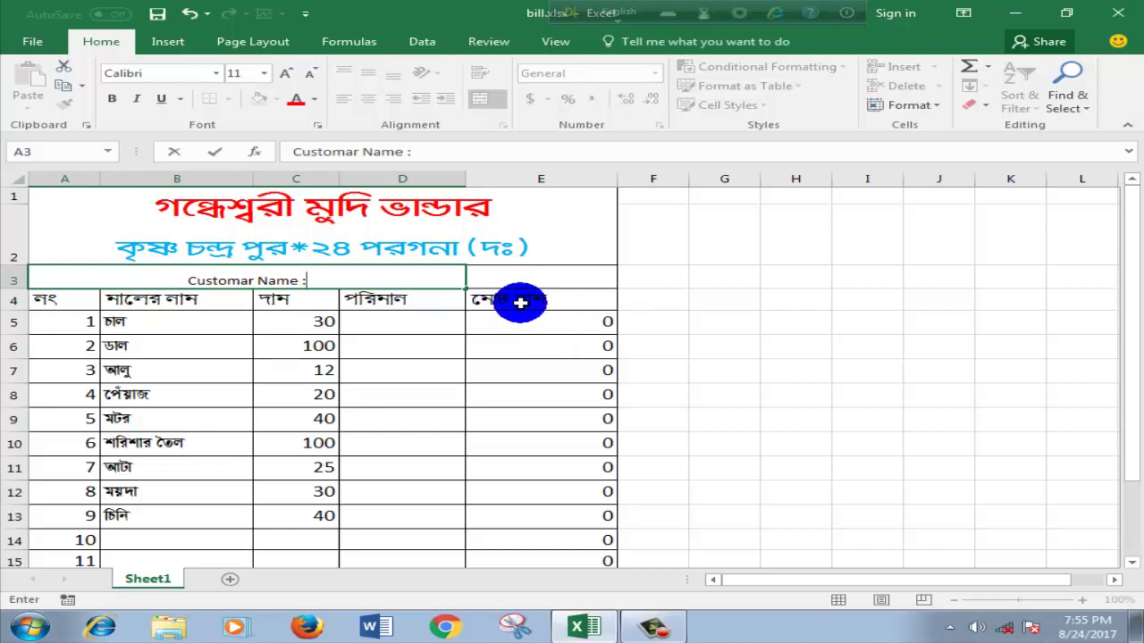
left_click(522, 300)
left_click(339, 279)
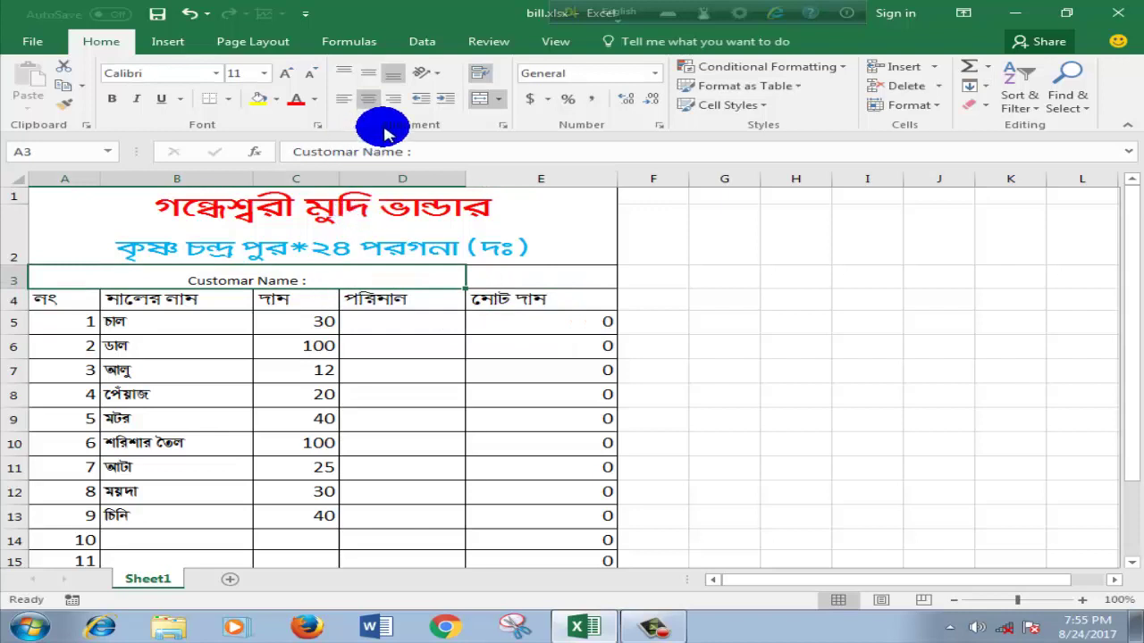
left_click(343, 98)
left_click(200, 276)
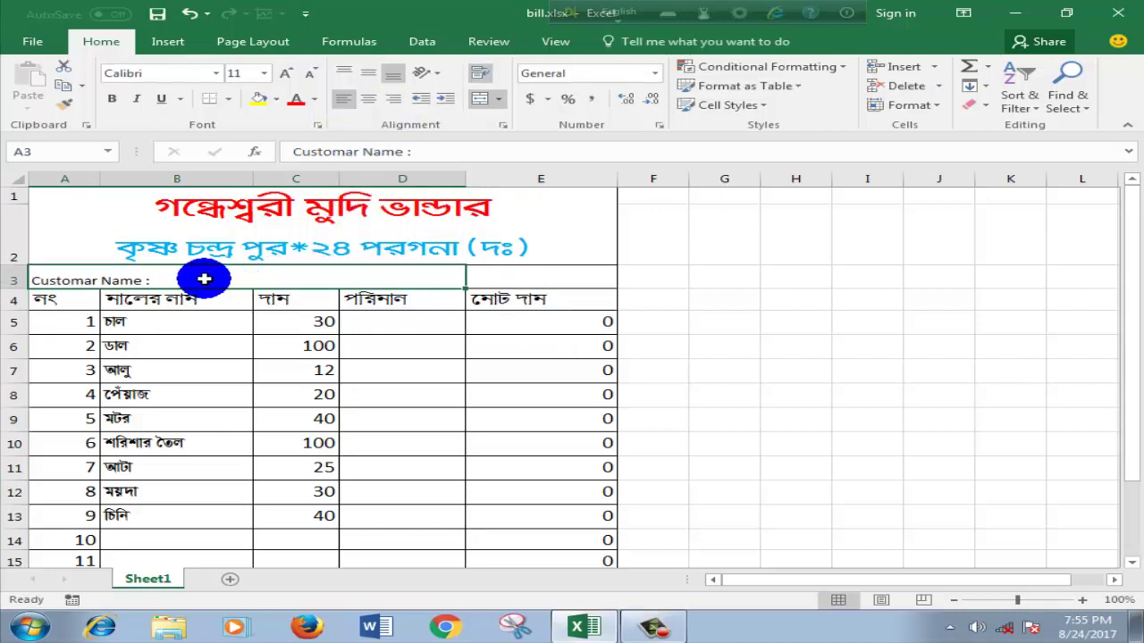
left_click(369, 78)
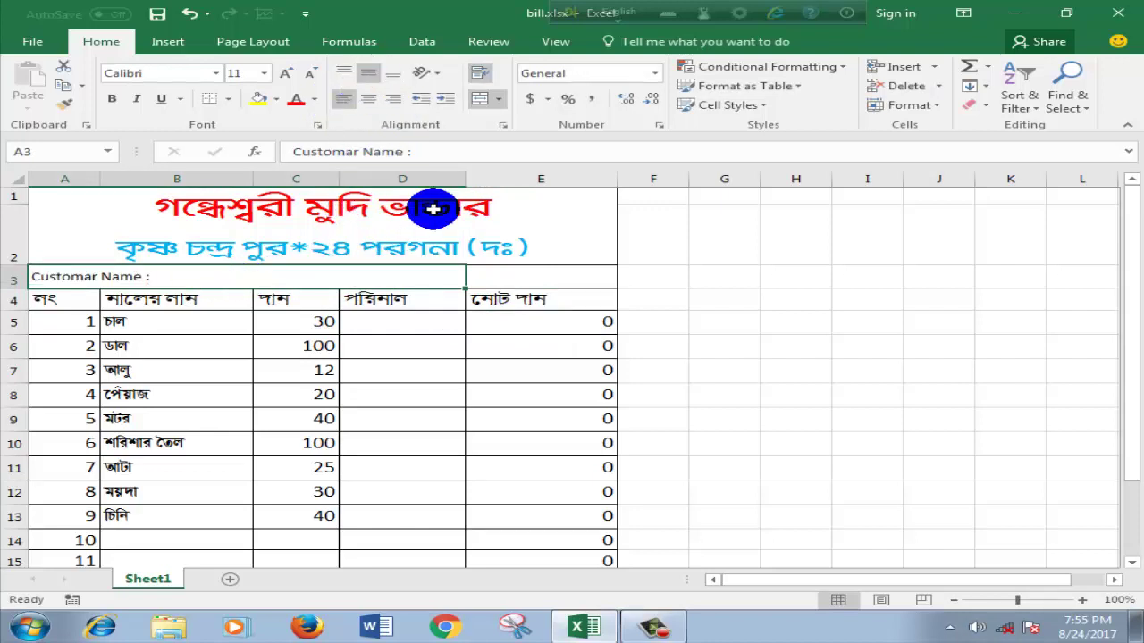
Step: Enter a left-aligned 'Date :' label in cell E3
left_click(504, 268)
double_click(504, 270)
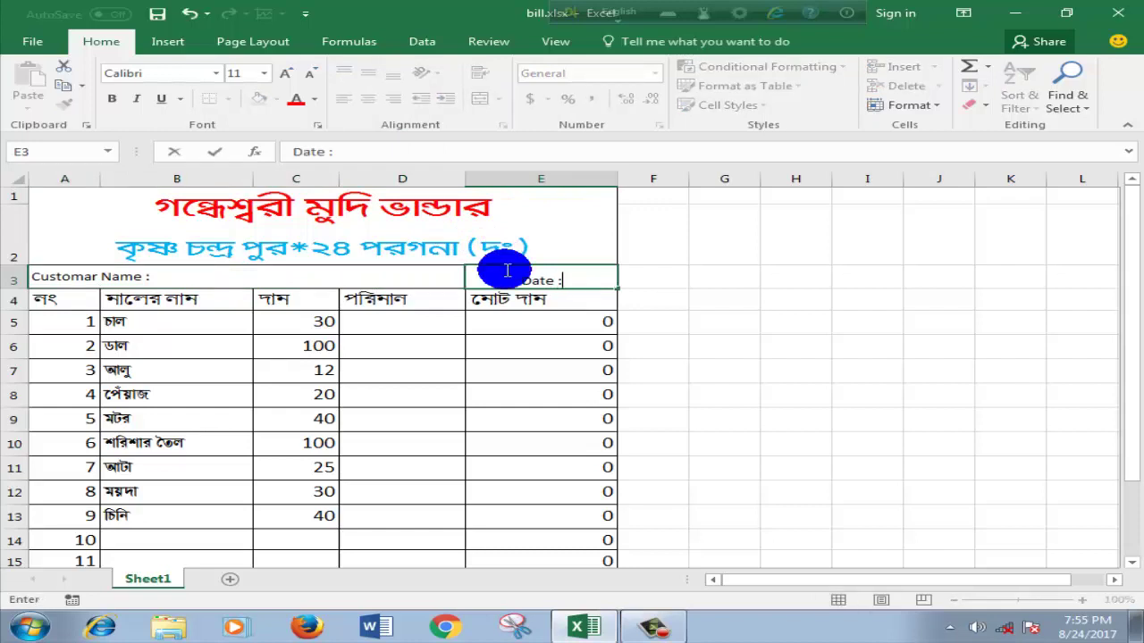
left_click(692, 308)
left_click(532, 280)
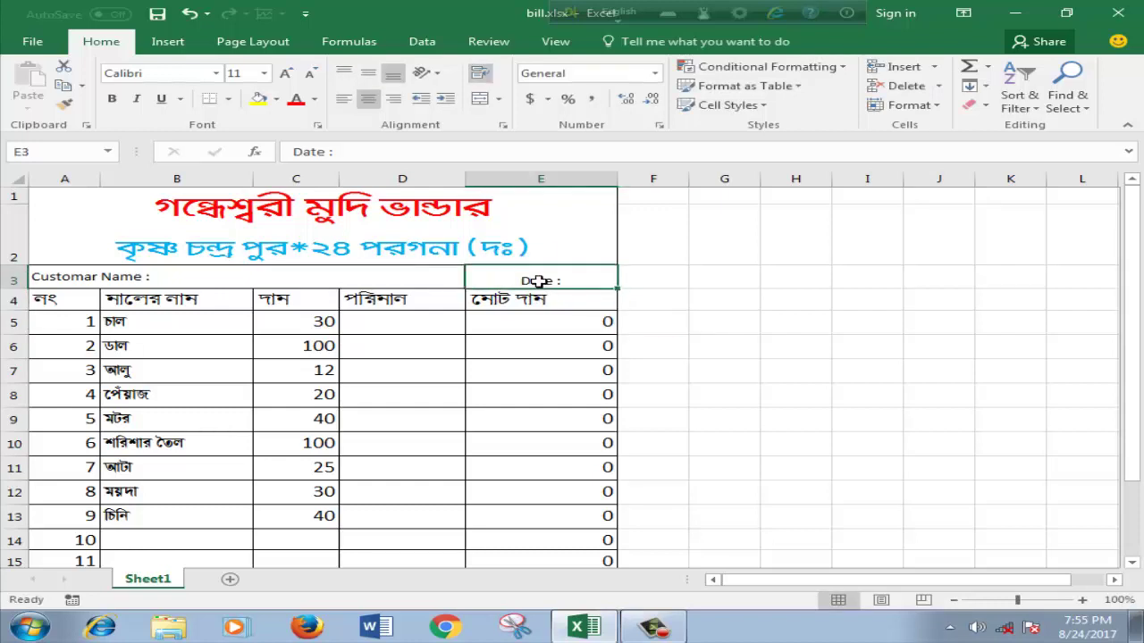
left_click(344, 98)
left_click(725, 299)
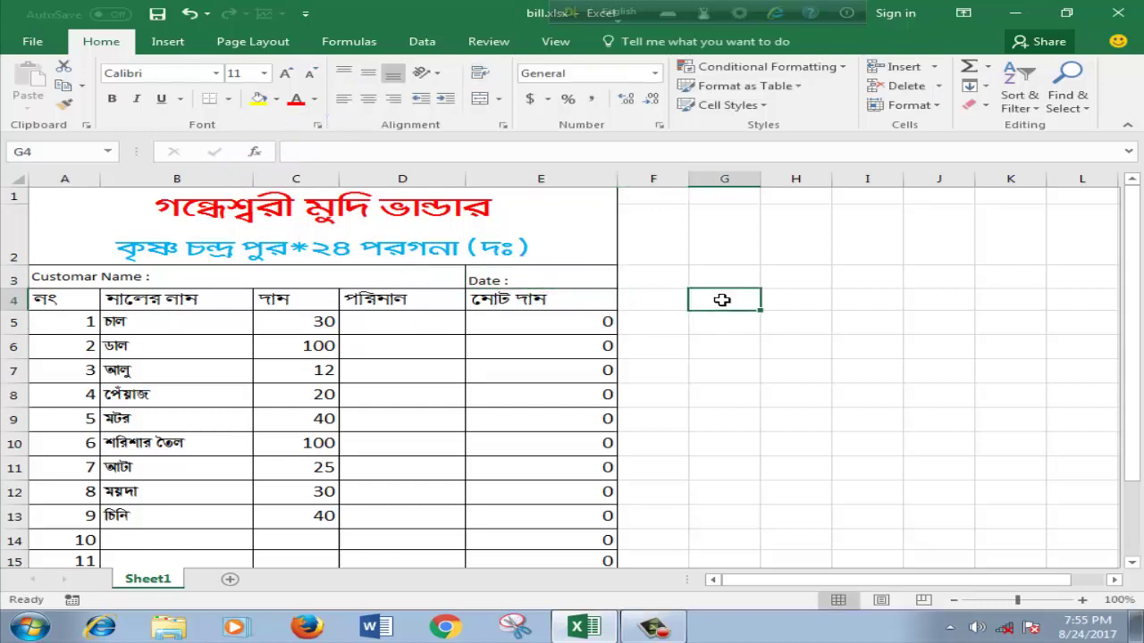
scroll(542, 412, "down", 1)
scroll(542, 412, "down", 2)
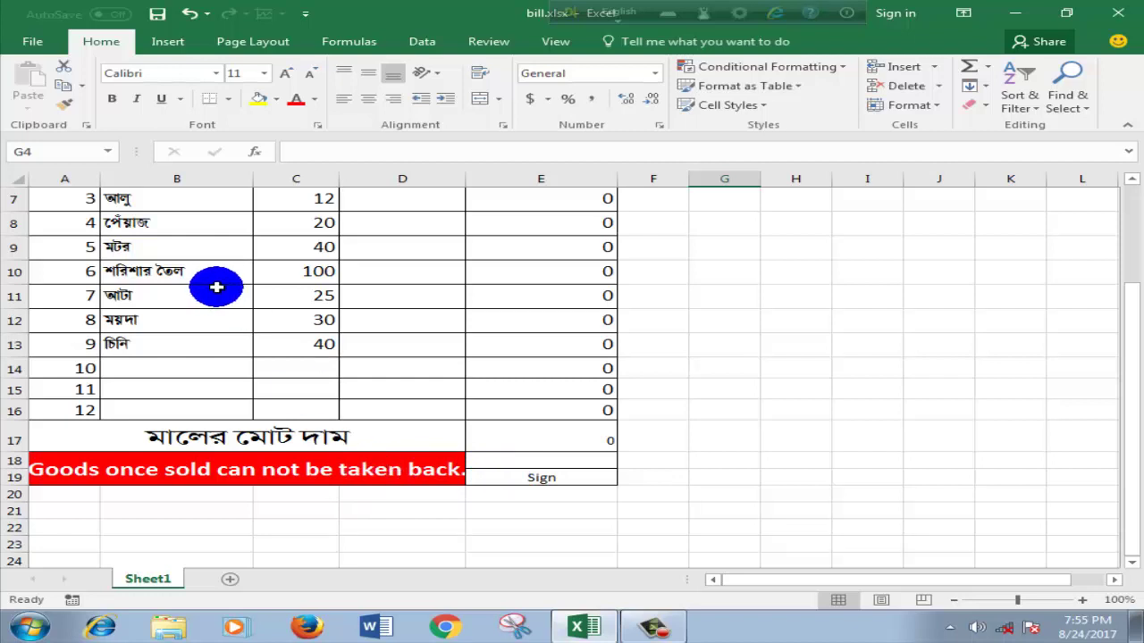
Step: Replace E5's C5*D5 formula with =G6
scroll(352, 301, "up", 1)
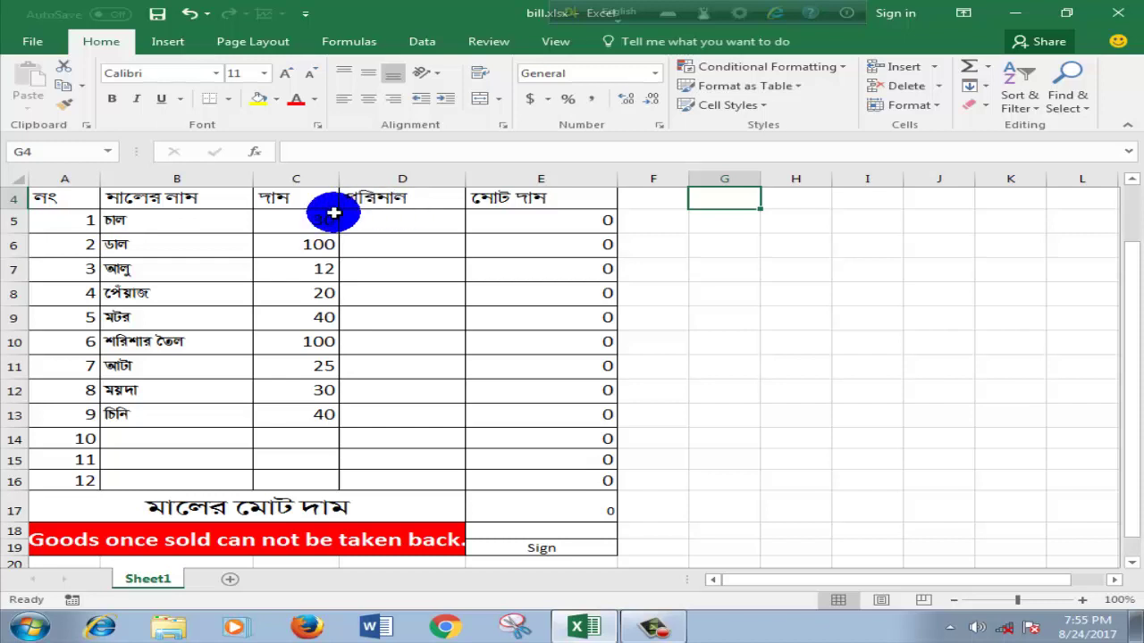
left_click(489, 222)
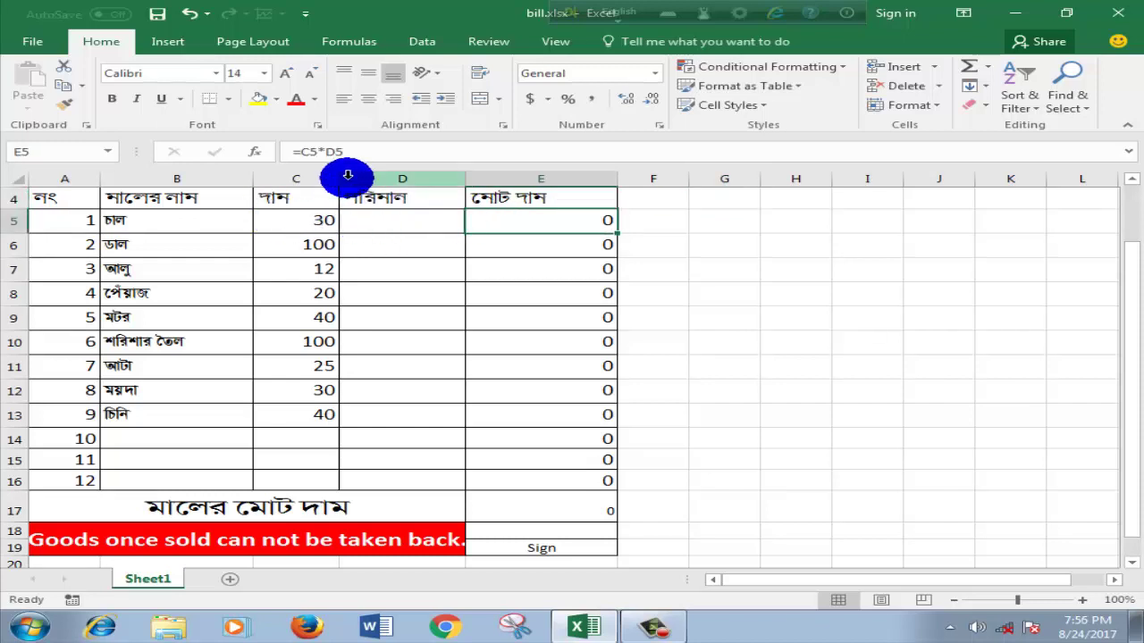
left_click(344, 152)
left_click_drag(344, 152, 295, 151)
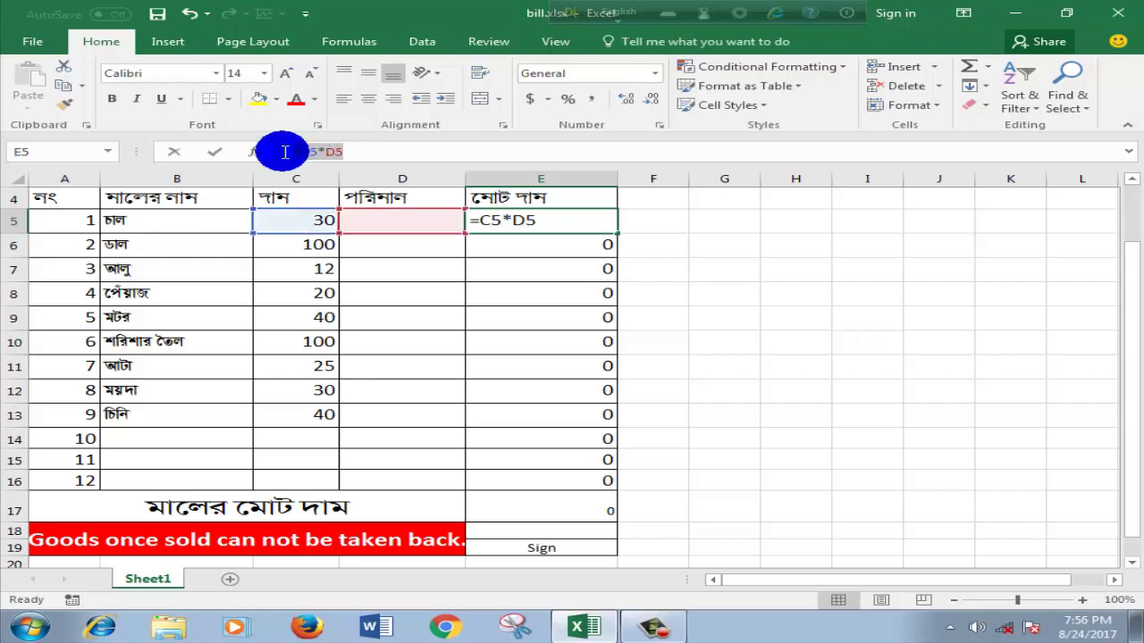
left_click(689, 239)
left_click(565, 226)
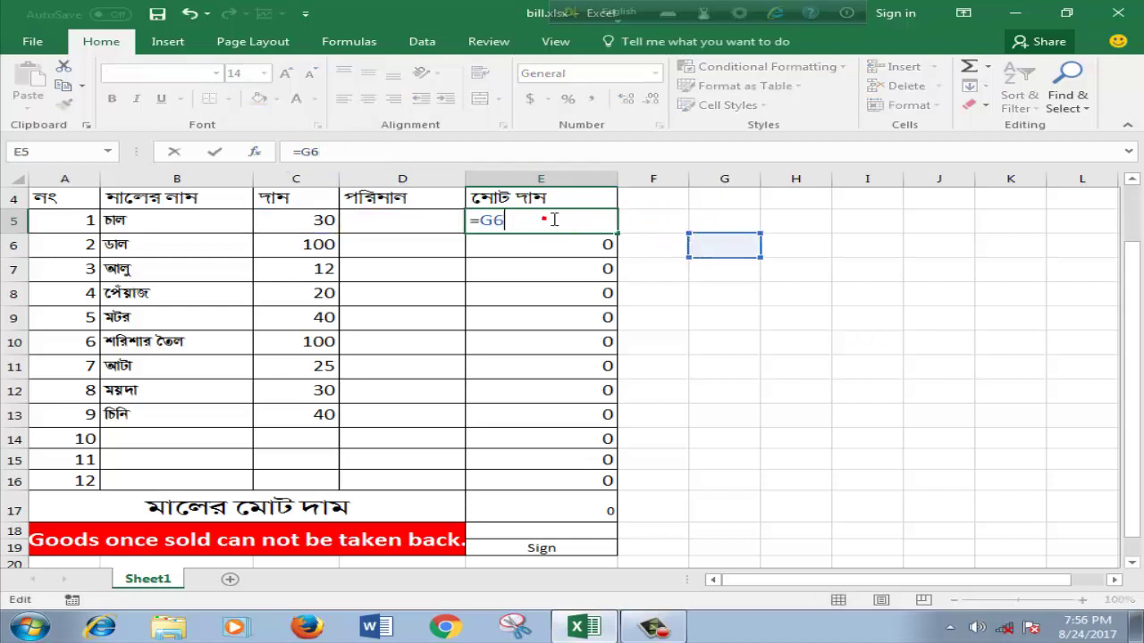
left_click(657, 379)
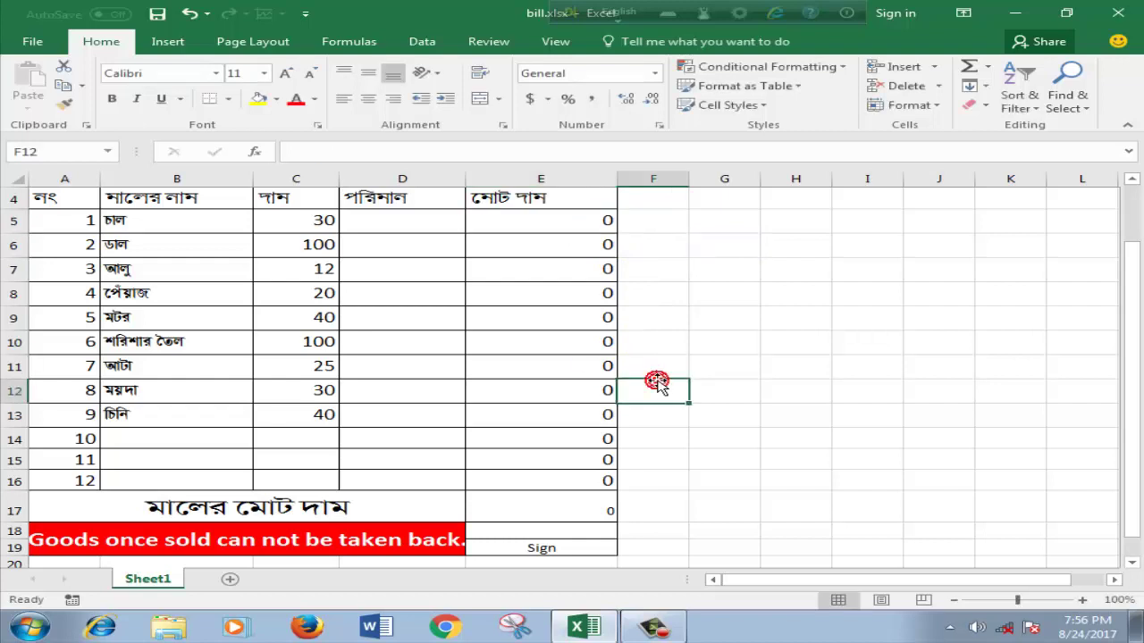
Step: Fill E5's formula down to E16 and check the E17 grand total
left_click(586, 220)
left_click_drag(615, 232, 615, 235)
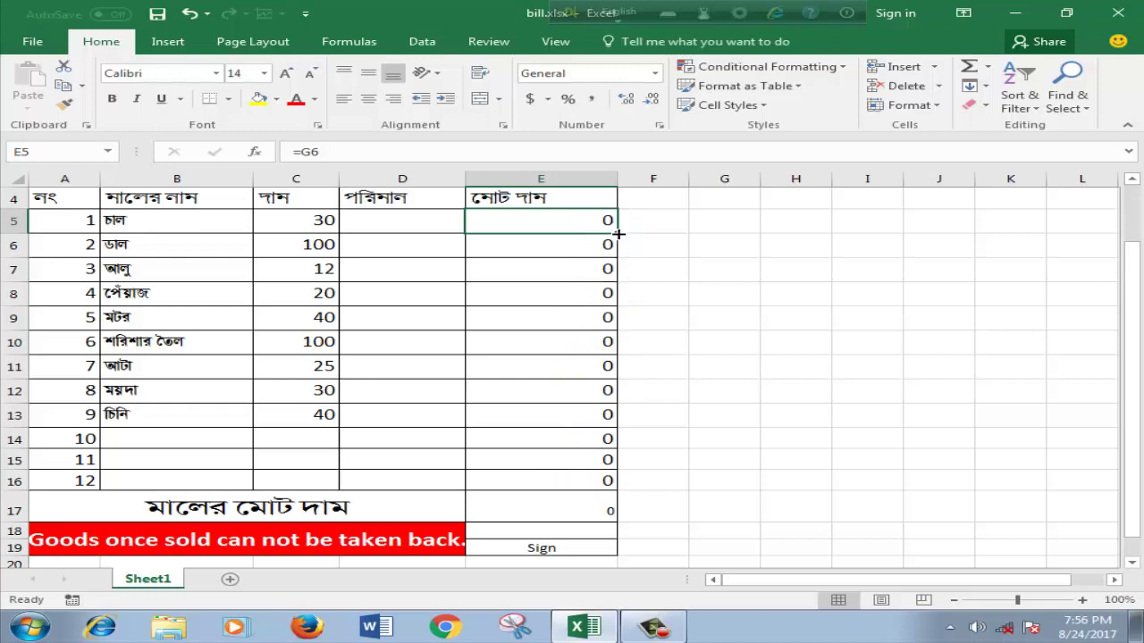
left_click_drag(615, 232, 632, 484)
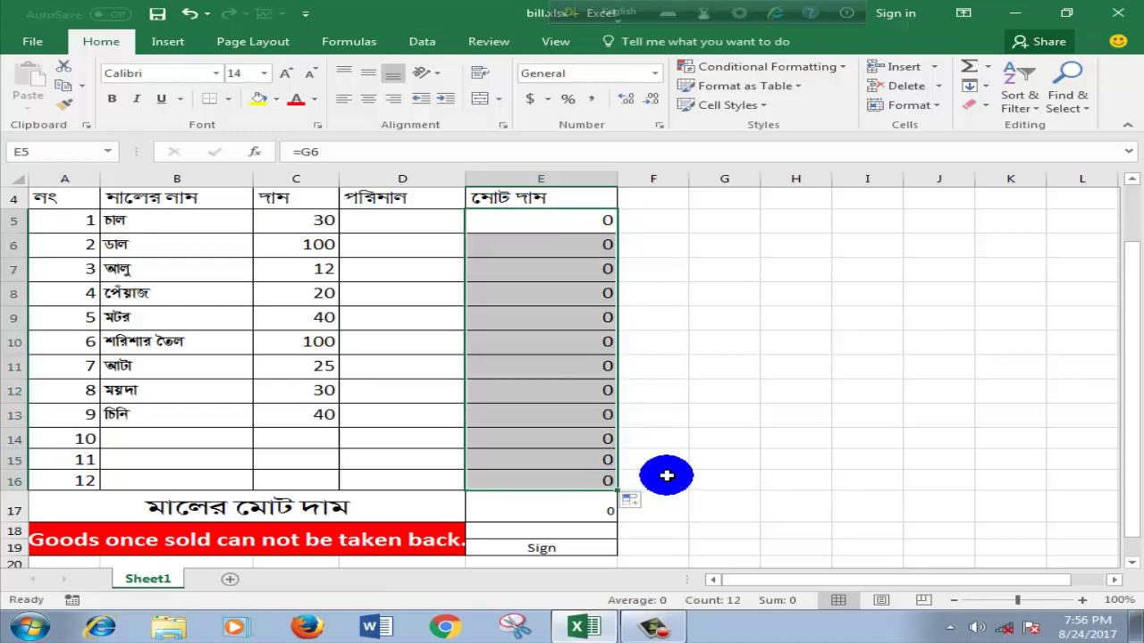
left_click(667, 475)
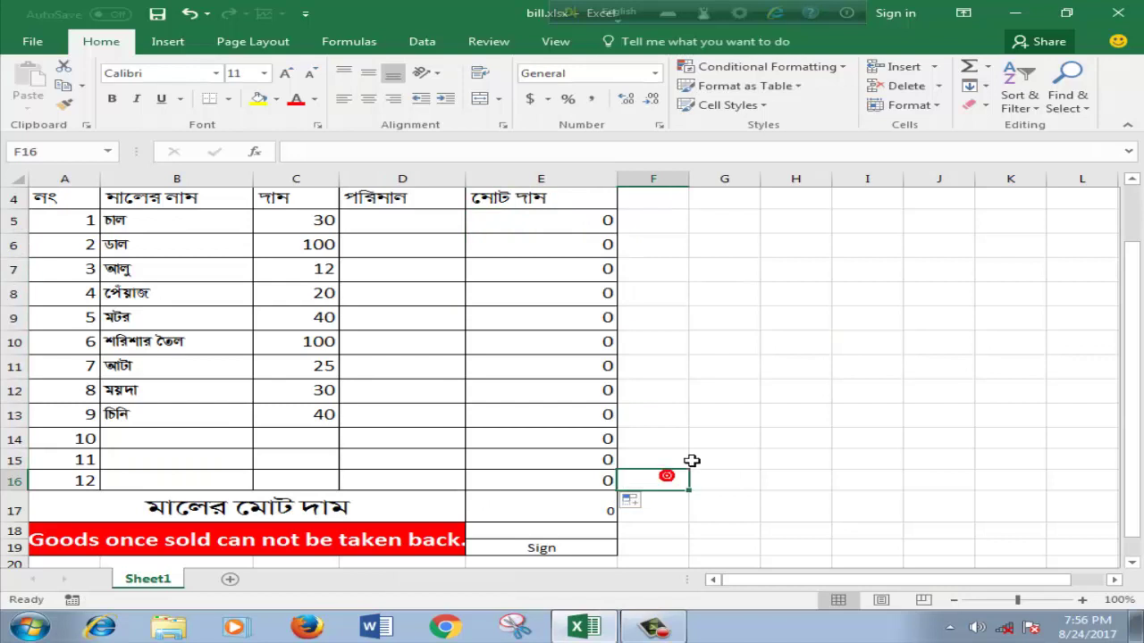
left_click(582, 499)
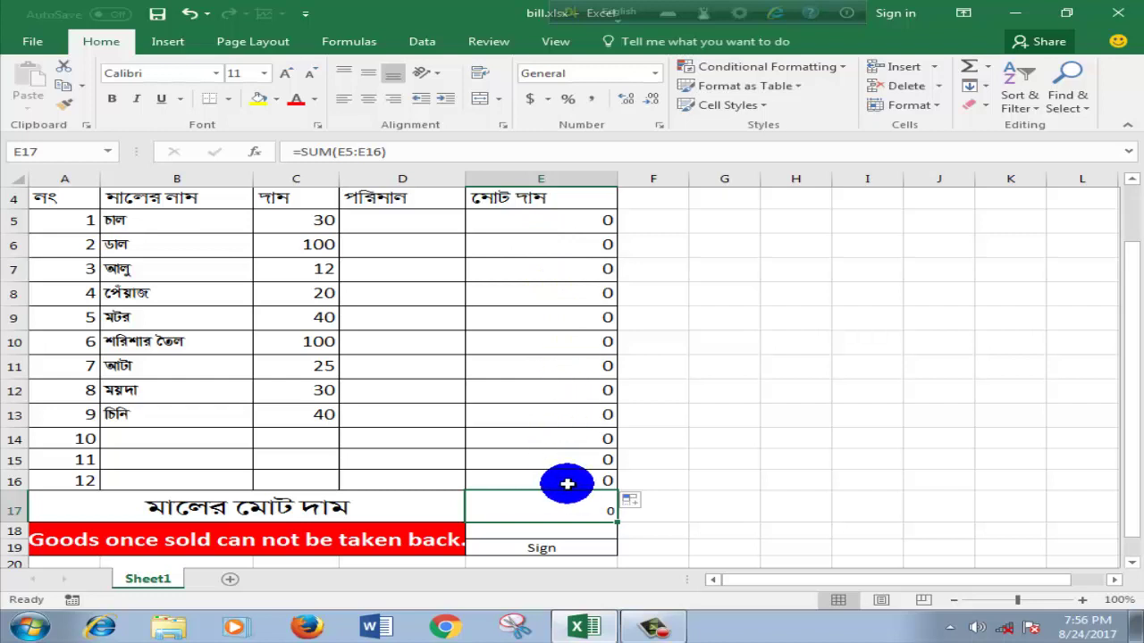
left_click(726, 456)
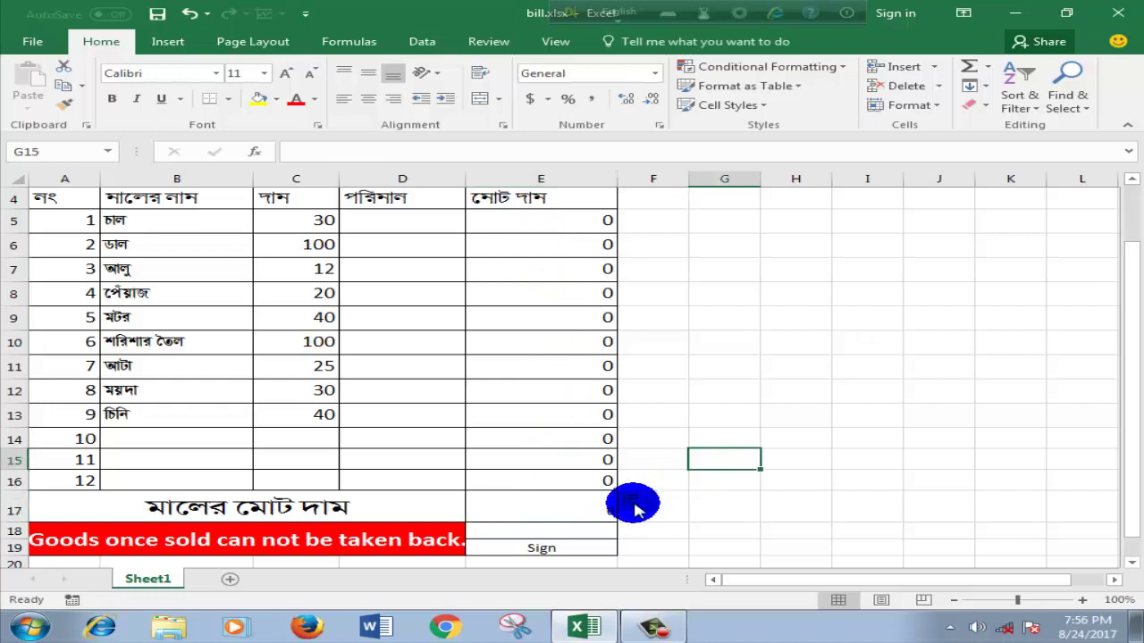
left_click(709, 387)
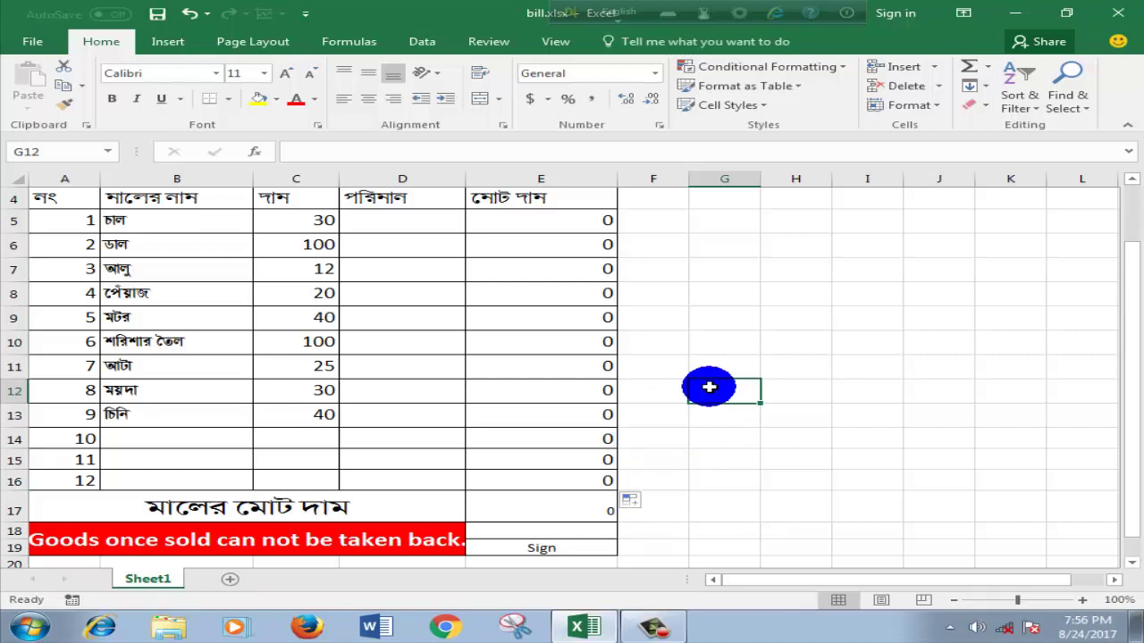
scroll(572, 259, "up", 1)
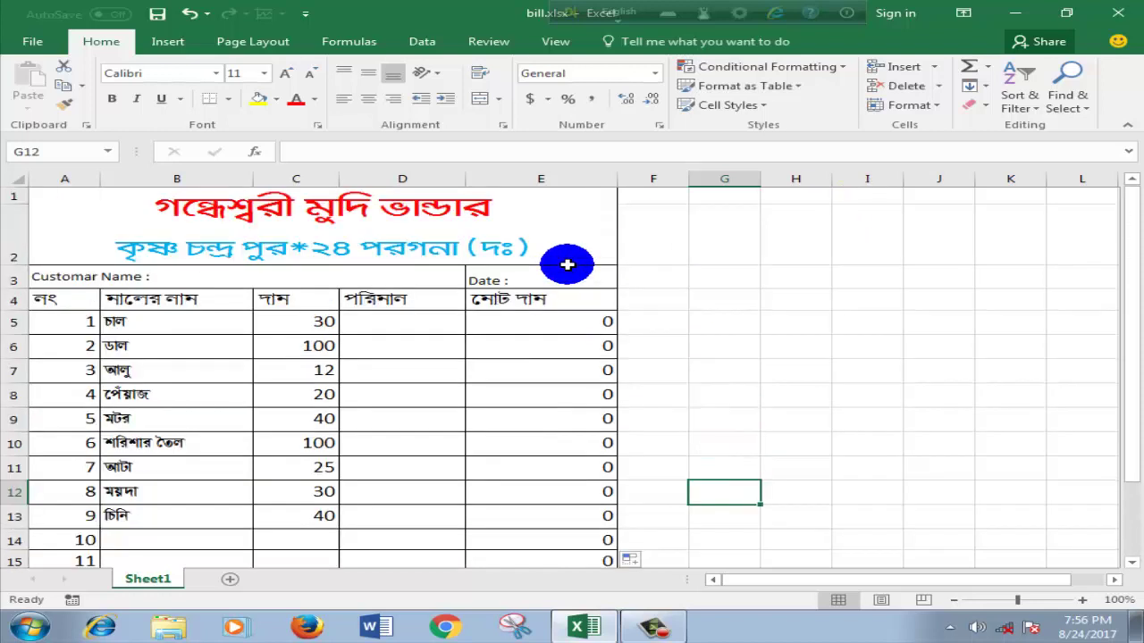
Step: Add the customer's full name after 'Customar Name :' and set E3 to 'Date : 24/8/2017'
left_click(176, 270)
double_click(234, 274)
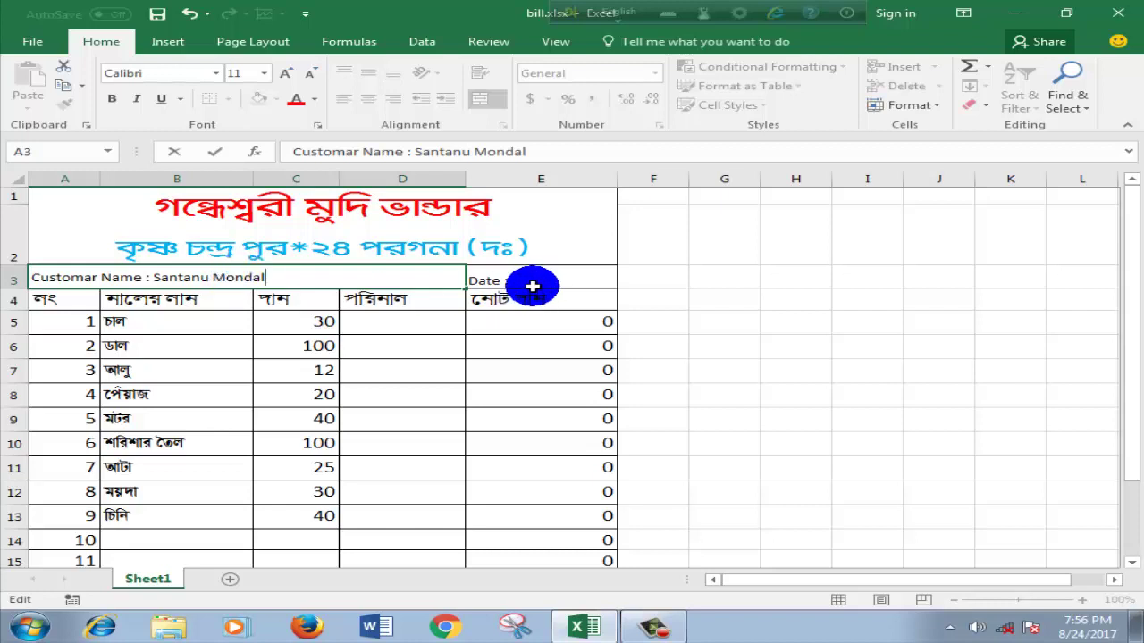
left_click(522, 281)
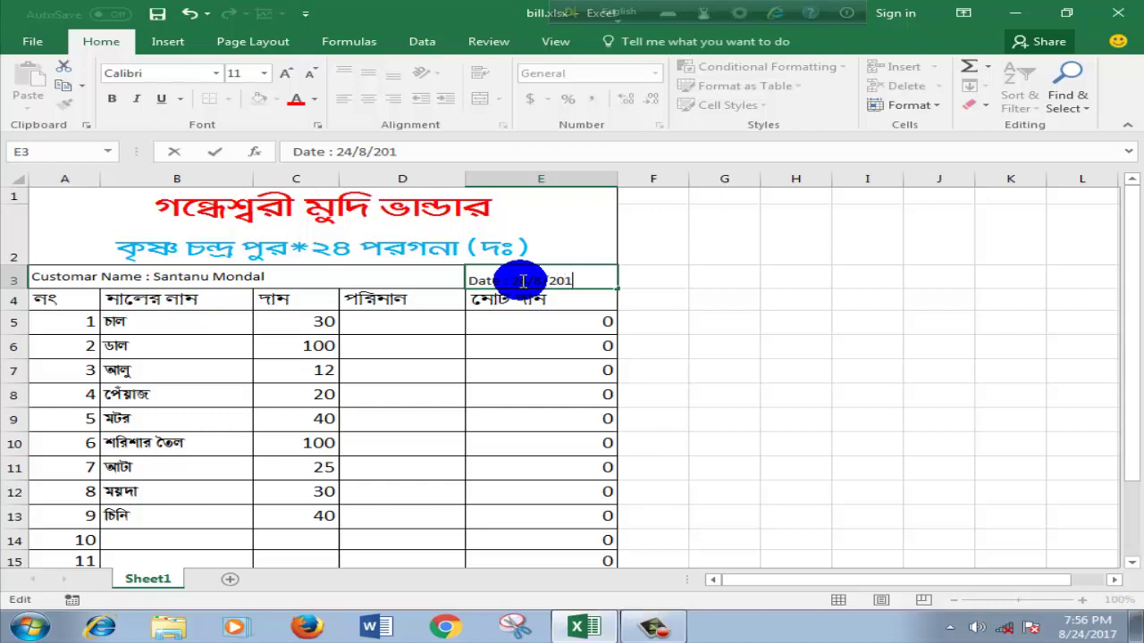
left_click(793, 325)
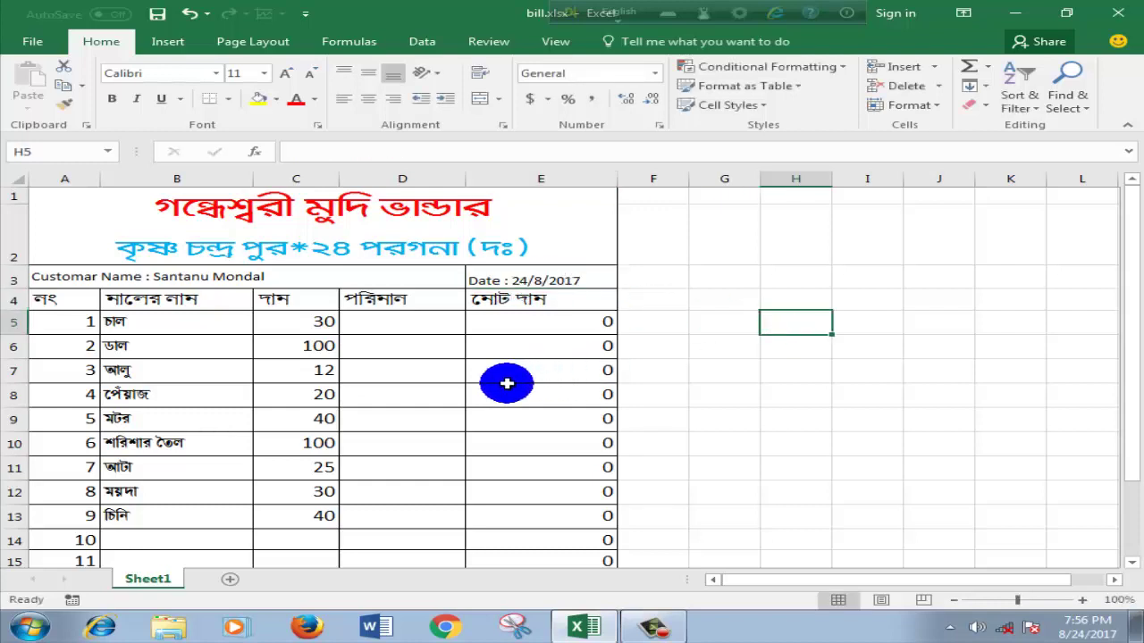
left_click(408, 332)
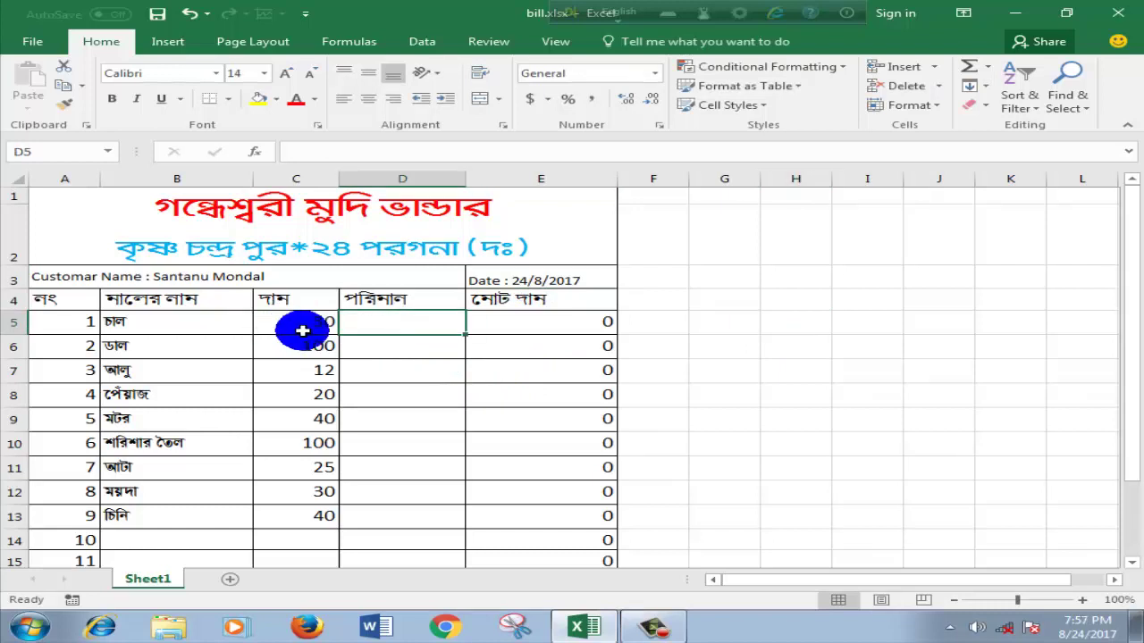
Step: Enter quantity 5 for the first item in D5 and inspect the E5 and C5 cells
type("5")
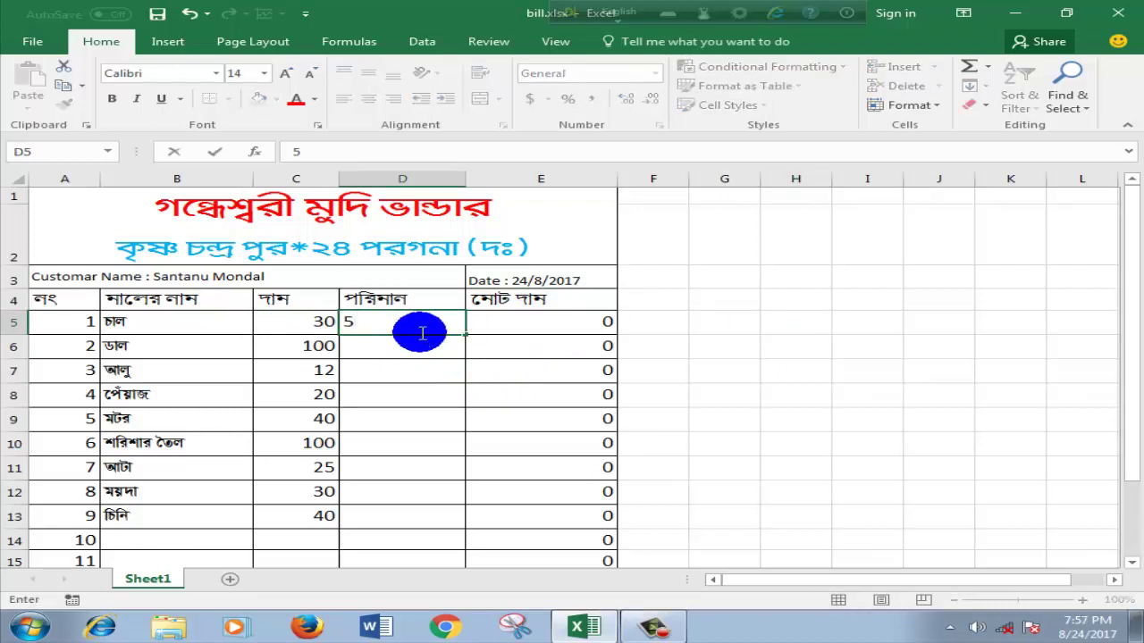
key("Return")
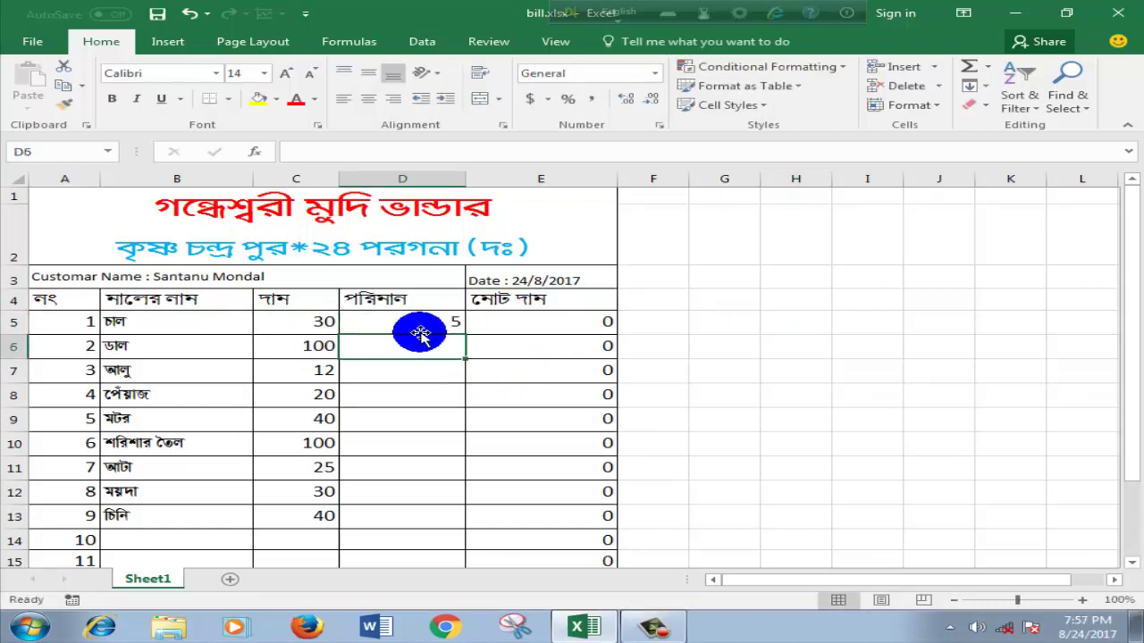
left_click(676, 321)
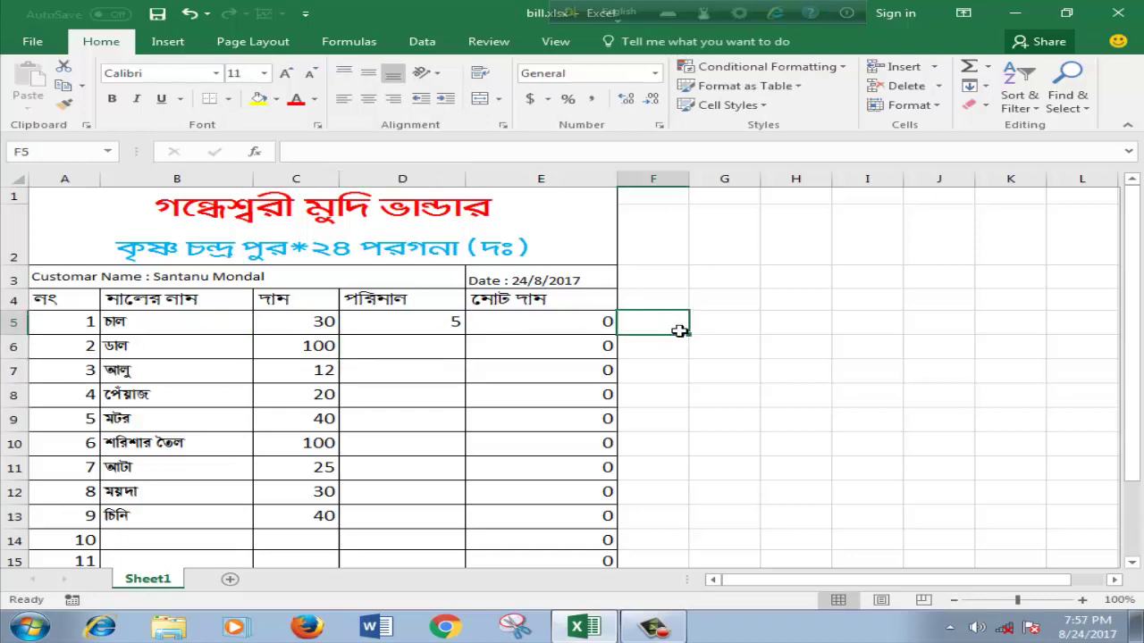
scroll(697, 354, "down", 2)
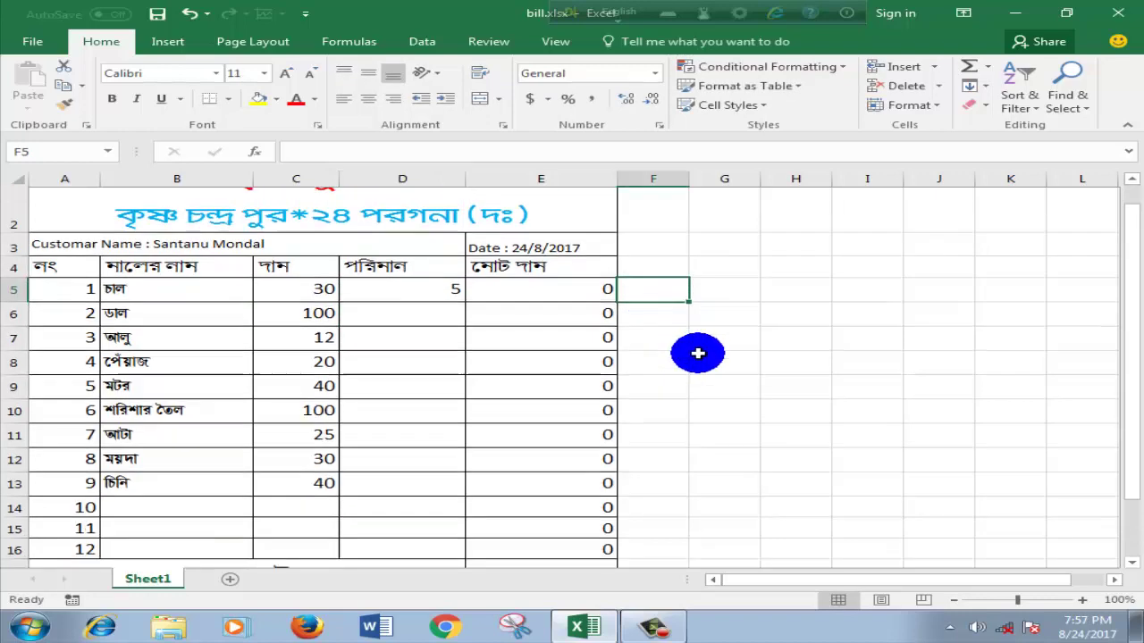
scroll(696, 354, "up", 2)
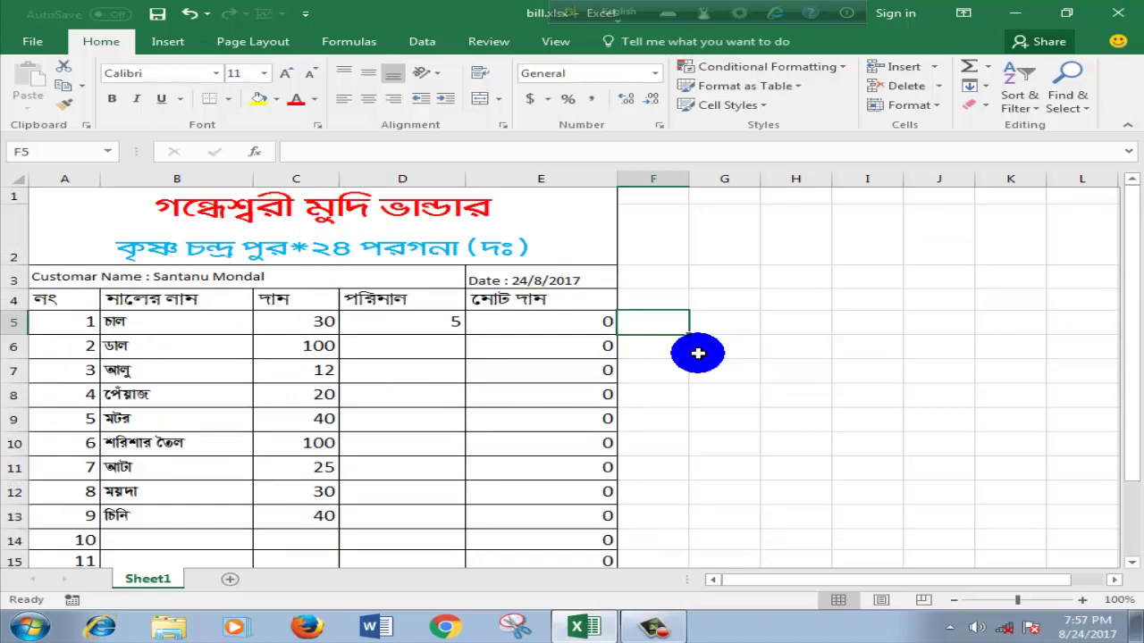
left_click(544, 323)
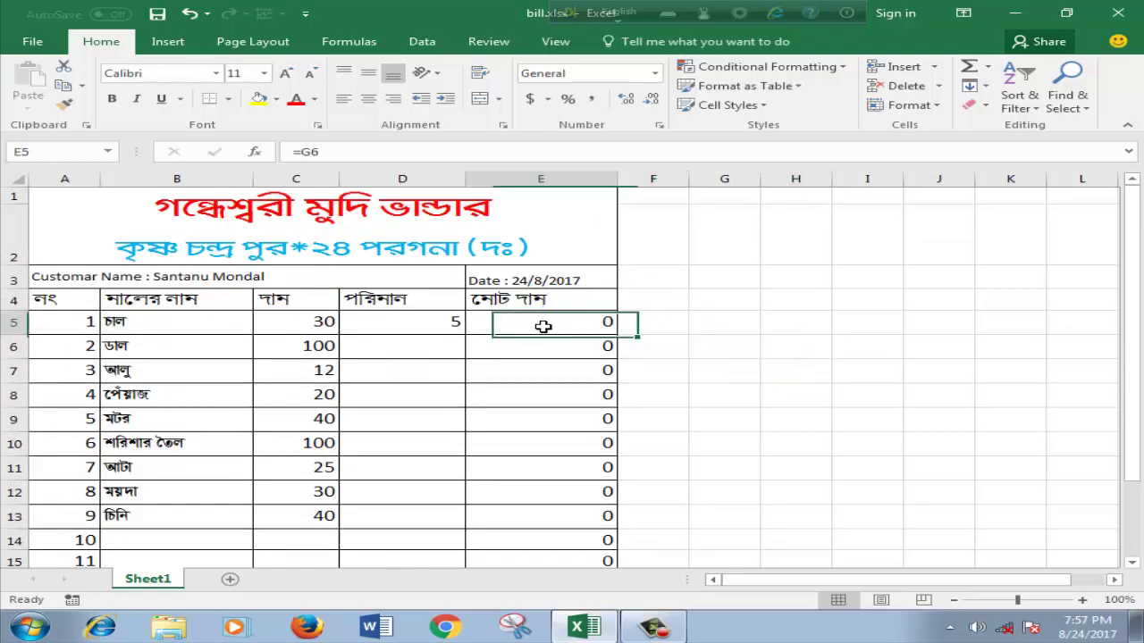
left_click(399, 326)
left_click(319, 313)
left_click(376, 319)
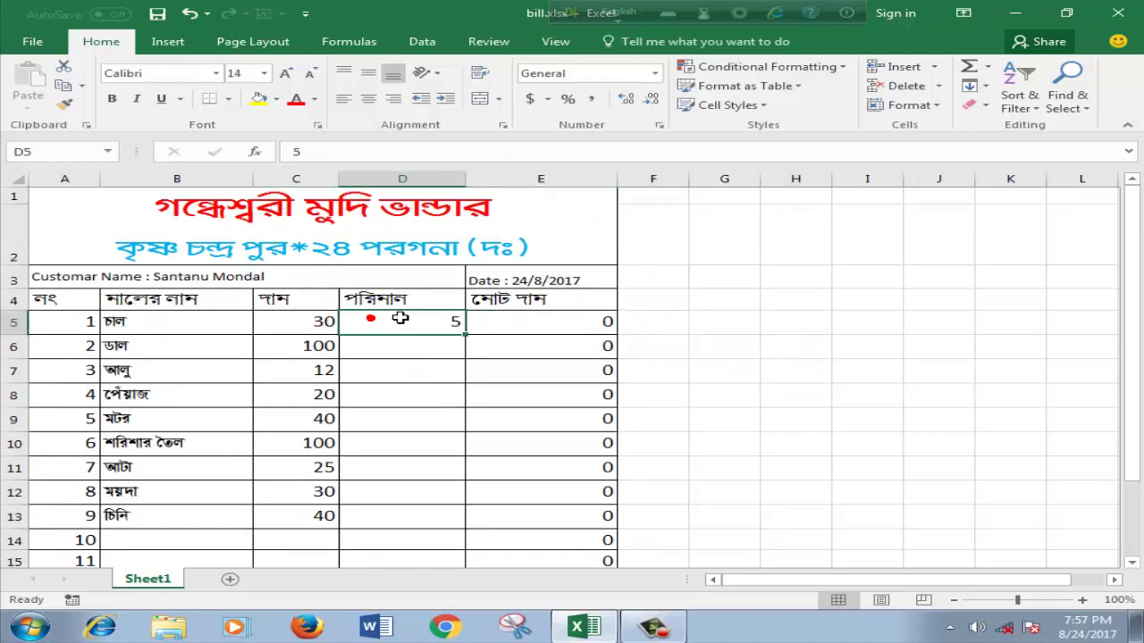
left_click(400, 318)
left_click(697, 344)
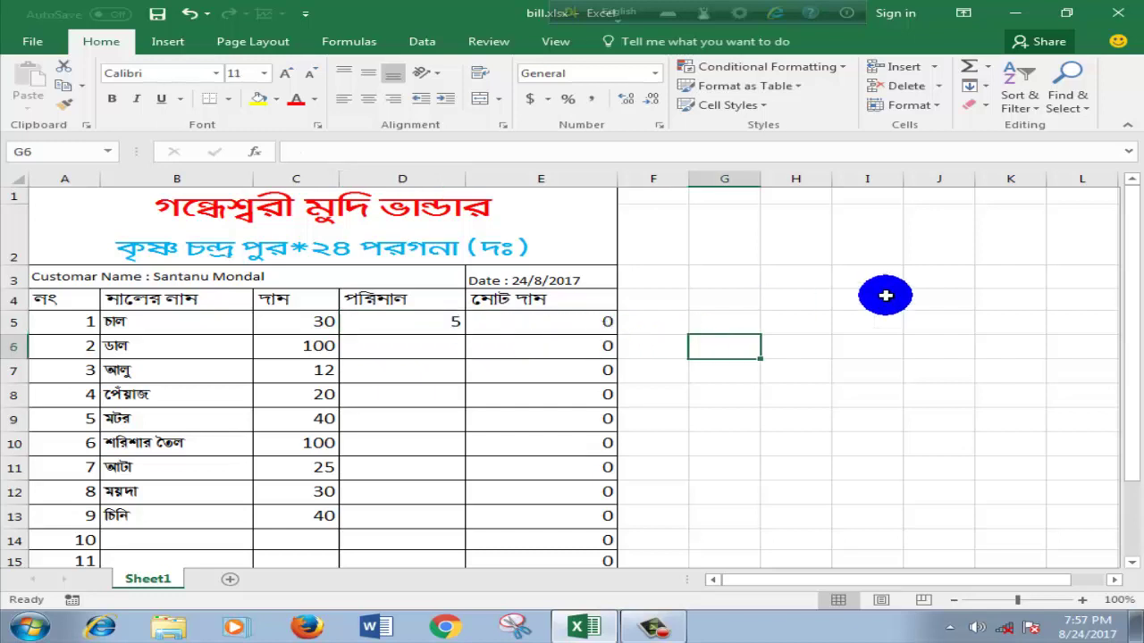
Step: Undo three changes clearing the name and date, then re-enter quantity 5 in D5
key("ctrl+z")
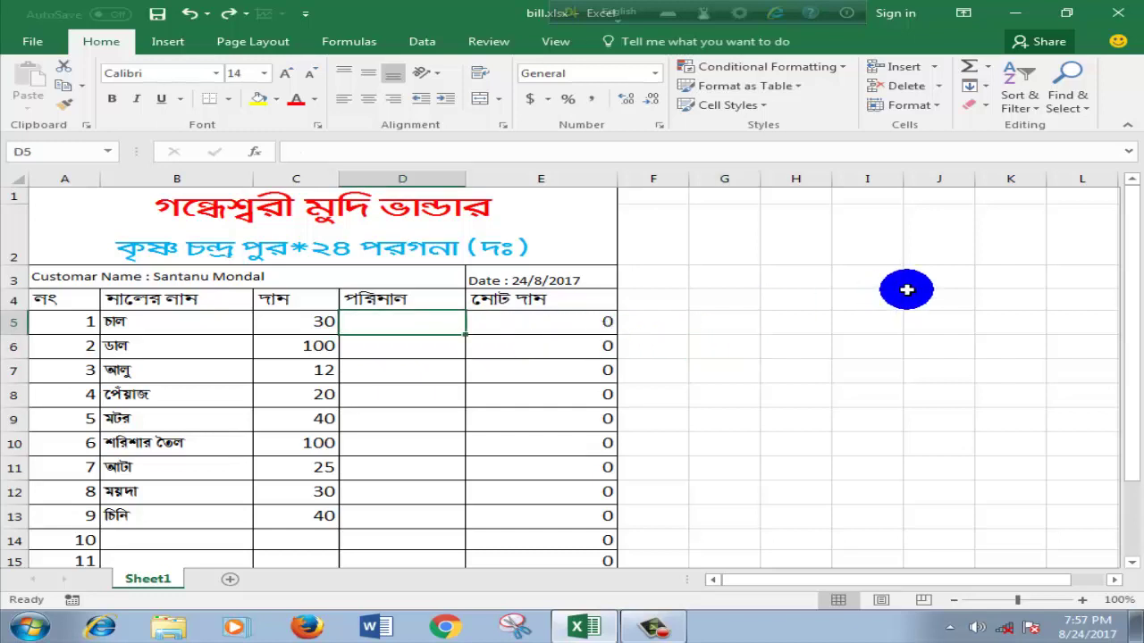
key("ctrl+z")
key("ctrl+z")
key("ctrl+z")
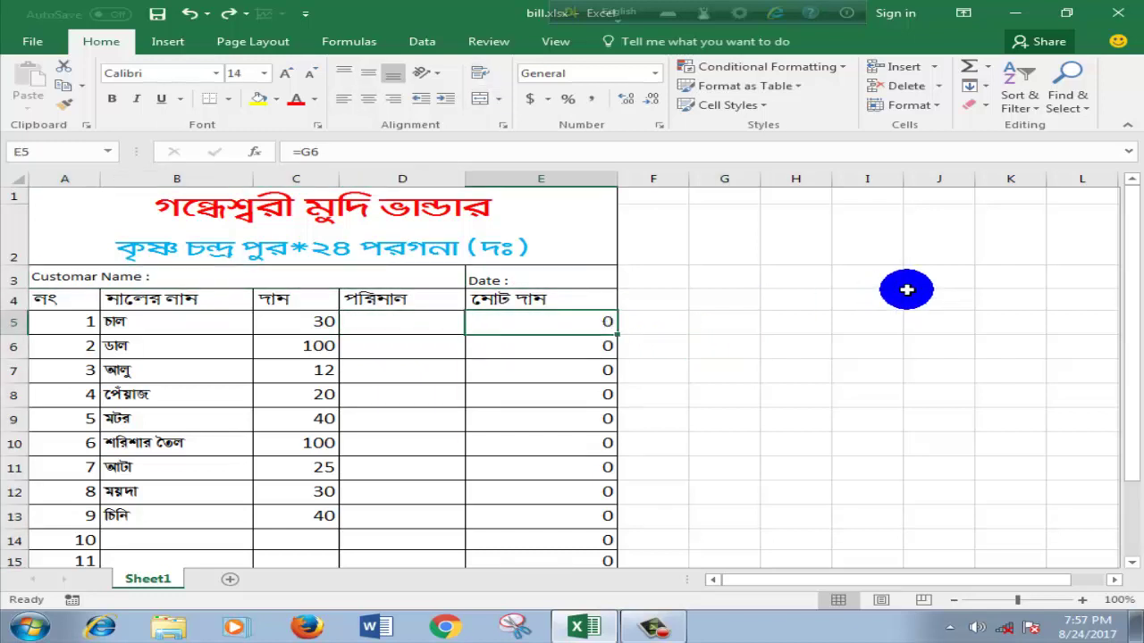
key("ctrl+z")
left_click(906, 289)
left_click(796, 371)
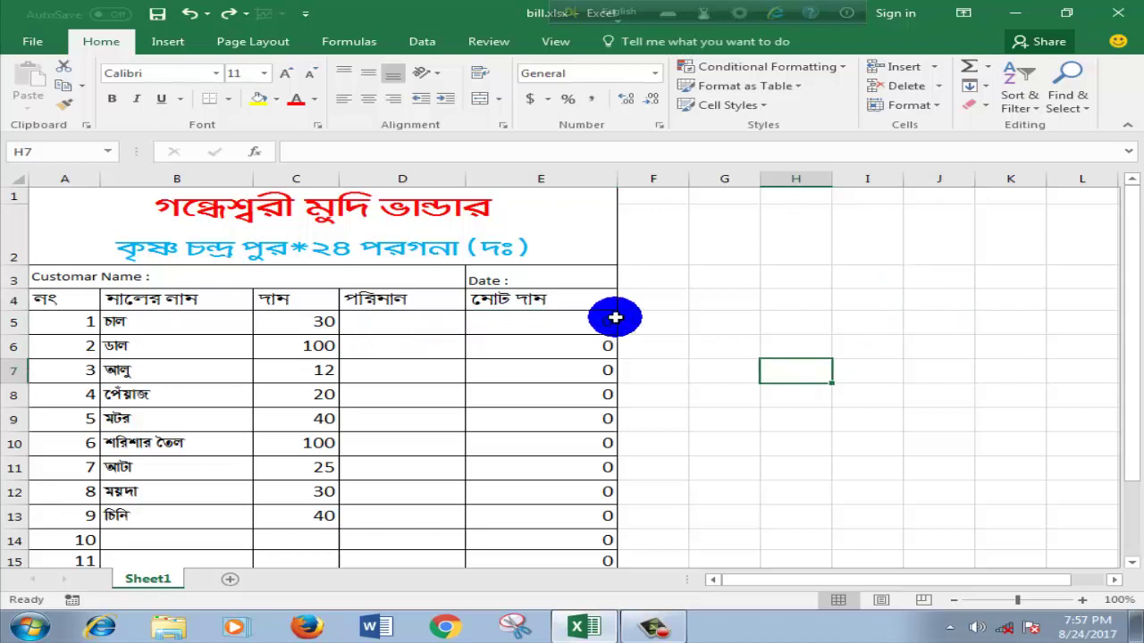
left_click(727, 301)
left_click(416, 323)
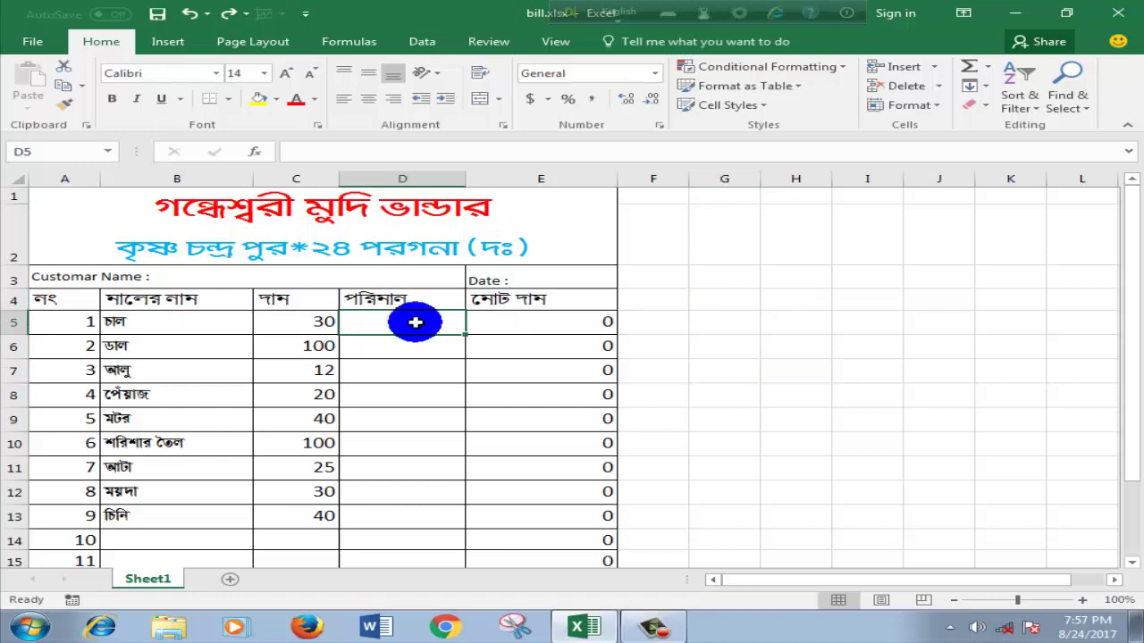
type("5")
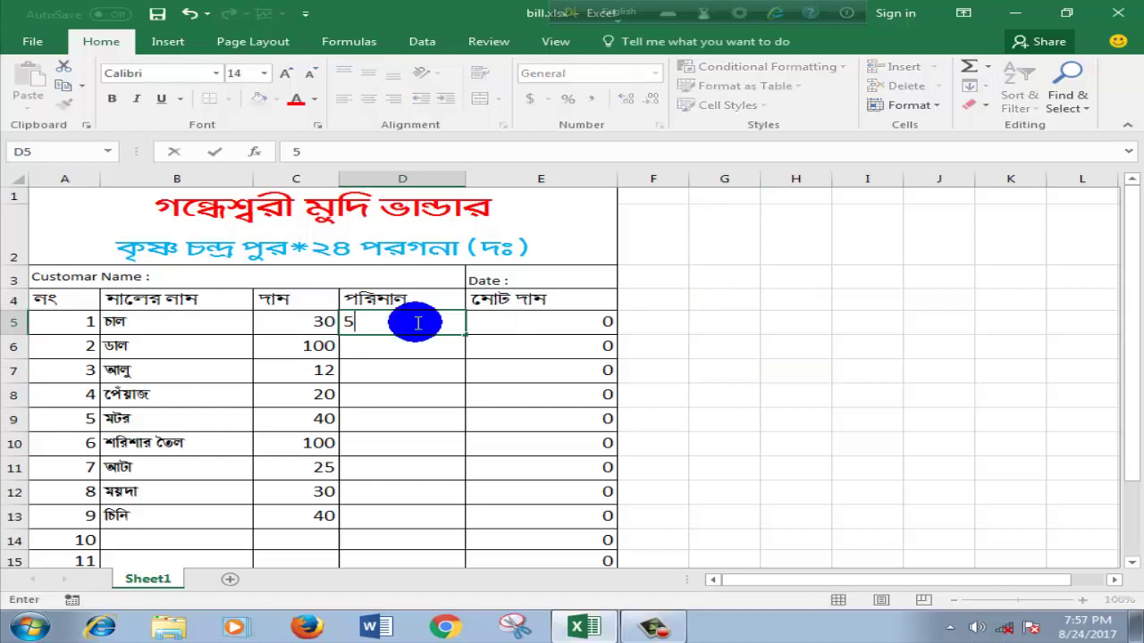
key("Return")
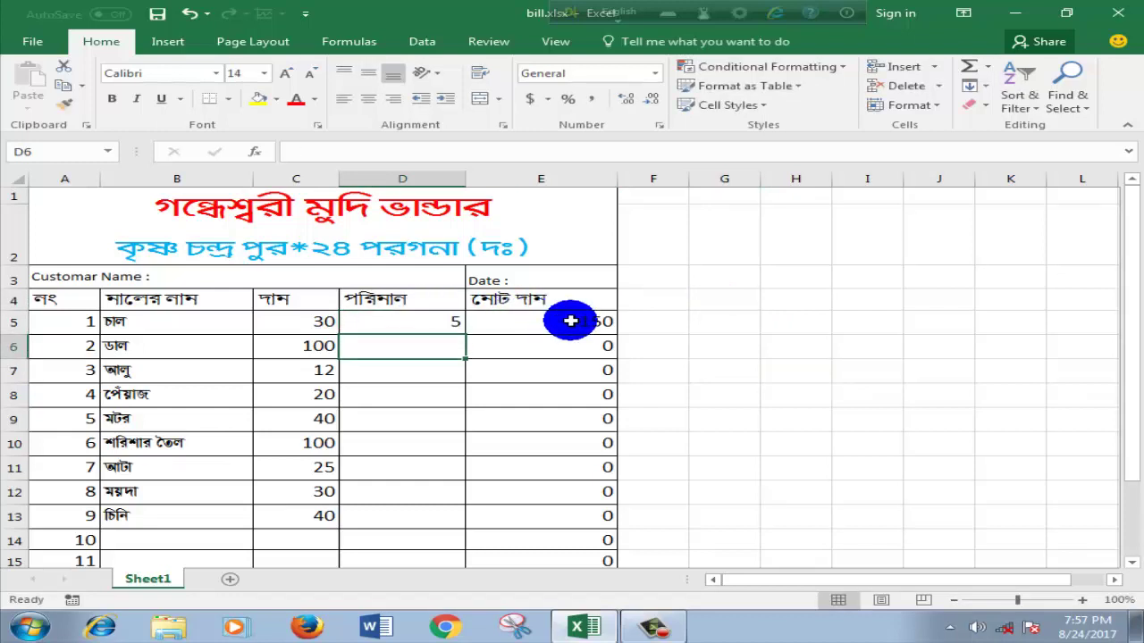
Step: Give the 150 grand total in E17 a larger font size
scroll(570, 321, "down", 2)
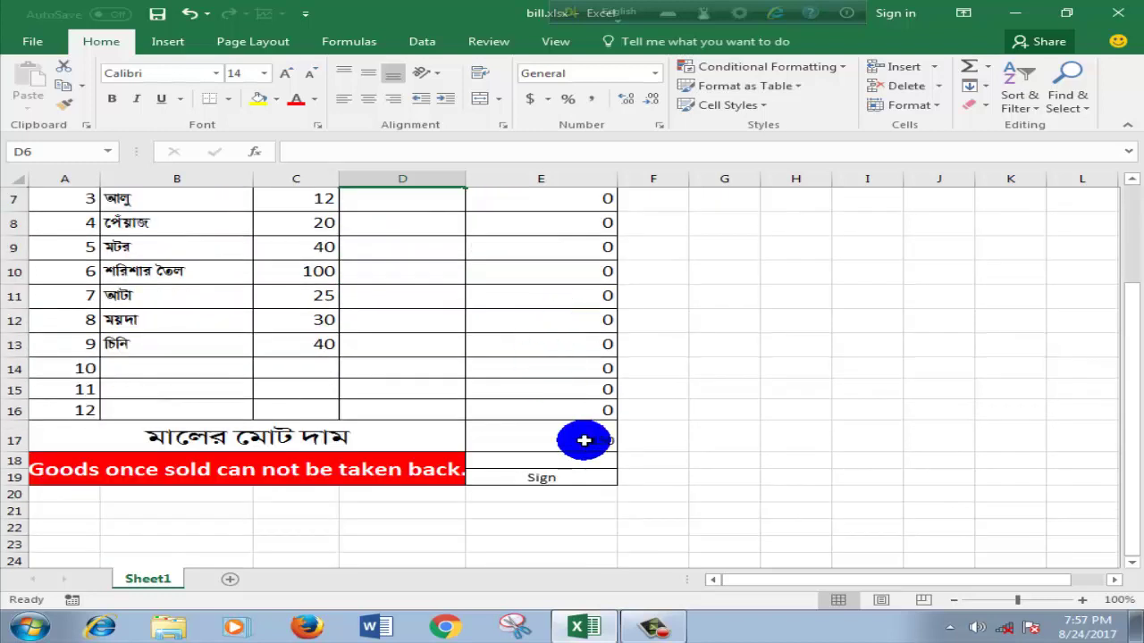
left_click(576, 434)
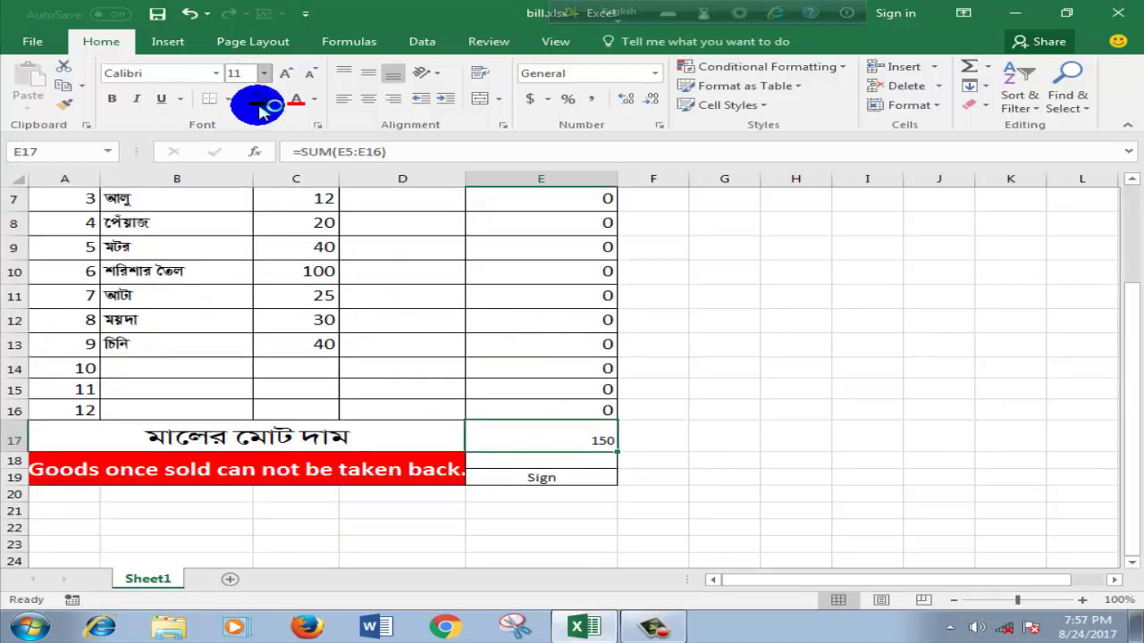
left_click(264, 74)
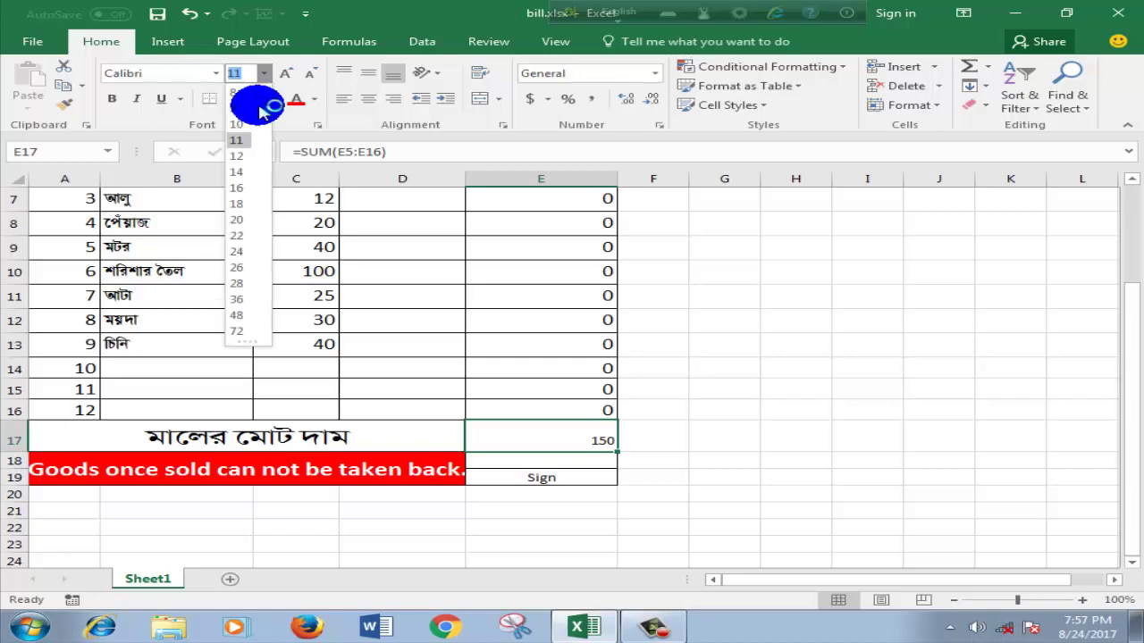
left_click(240, 204)
left_click(840, 384)
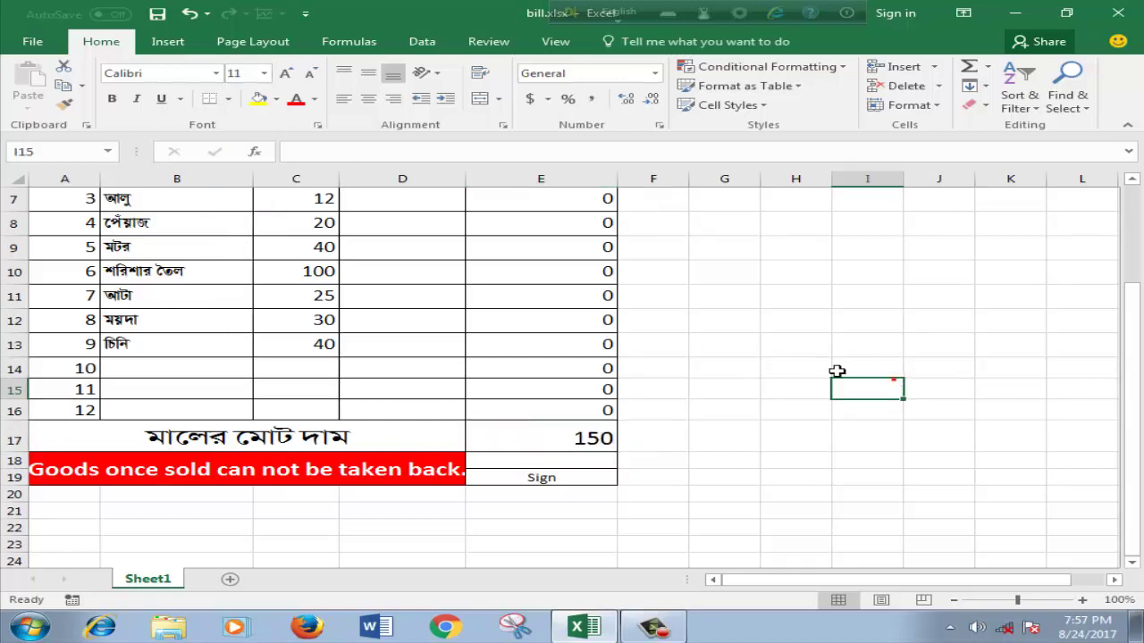
scroll(748, 360, "up", 1)
scroll(748, 360, "down", 2)
scroll(748, 357, "up", 3)
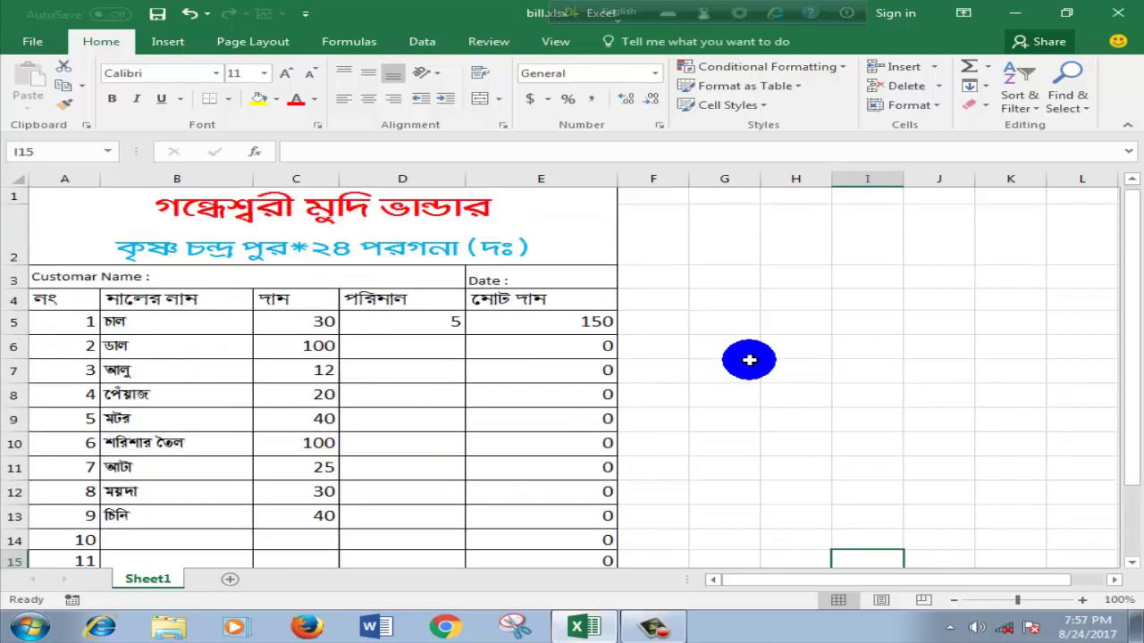
Step: Enter the customer's full name after the Customar Name label in A3
left_click(526, 280)
left_click(199, 276)
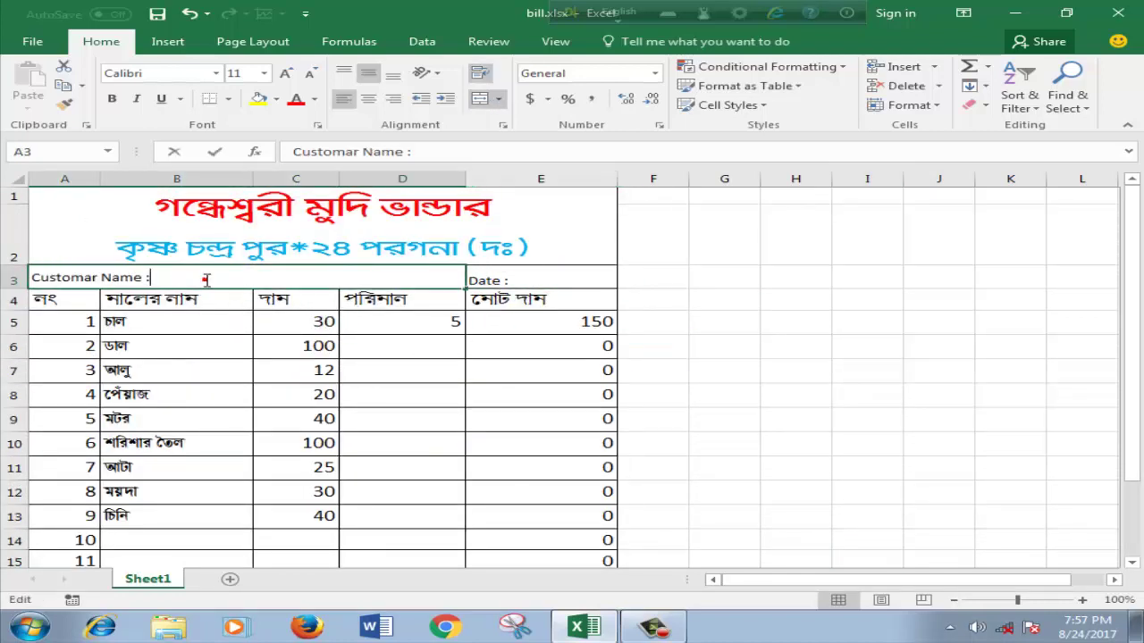
double_click(199, 277)
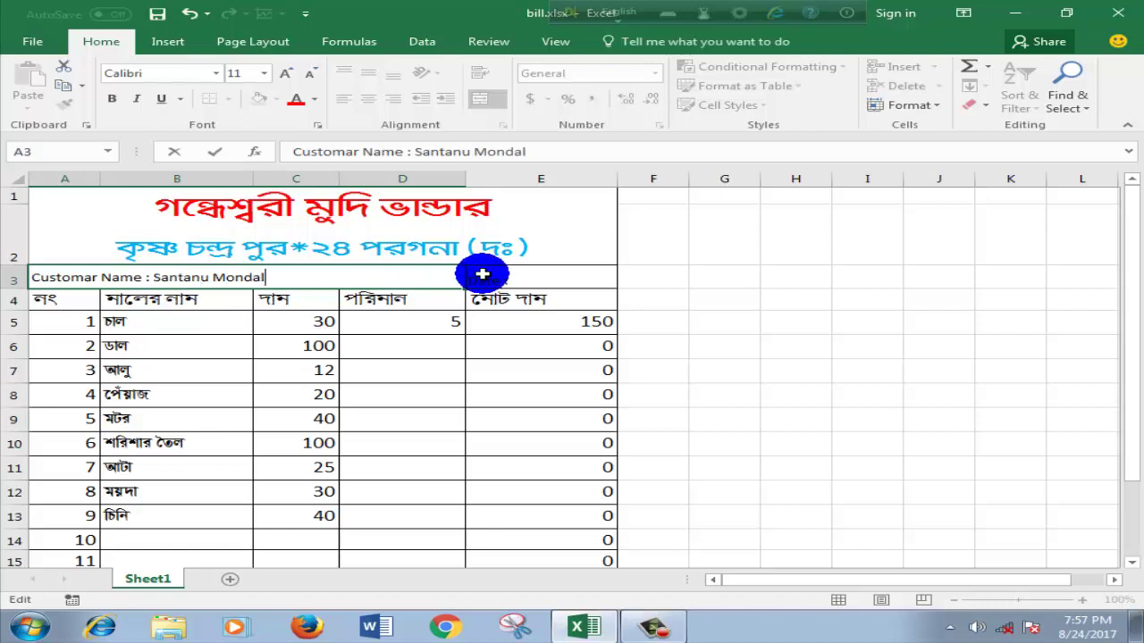
Step: Complete the date in E3 so it reads Date :24.08.2017
left_click(515, 278)
double_click(518, 278)
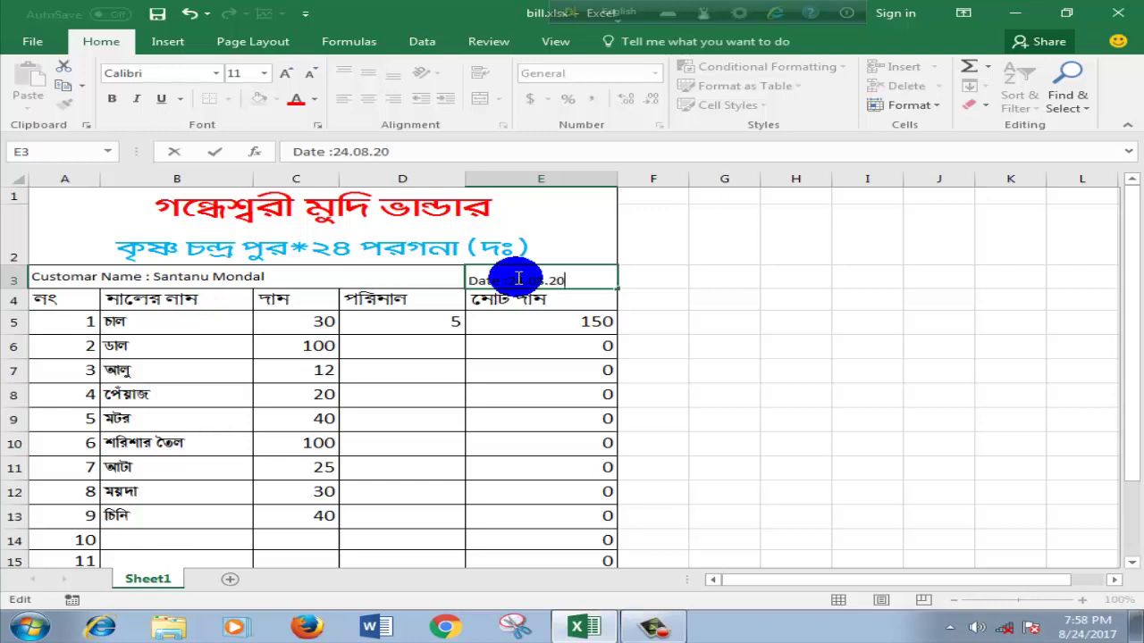
left_click(726, 318)
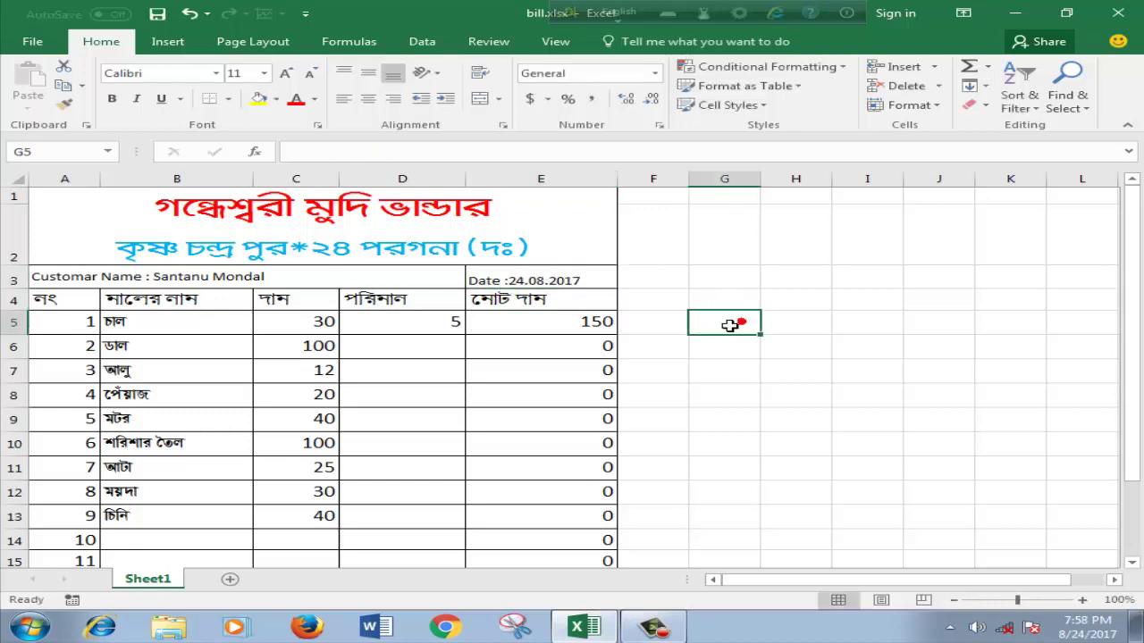
Step: Enter quantities 1, 5 and 1 for the ডাল, আলু and পেঁয়াজ rows (D6–D8)
left_click(409, 350)
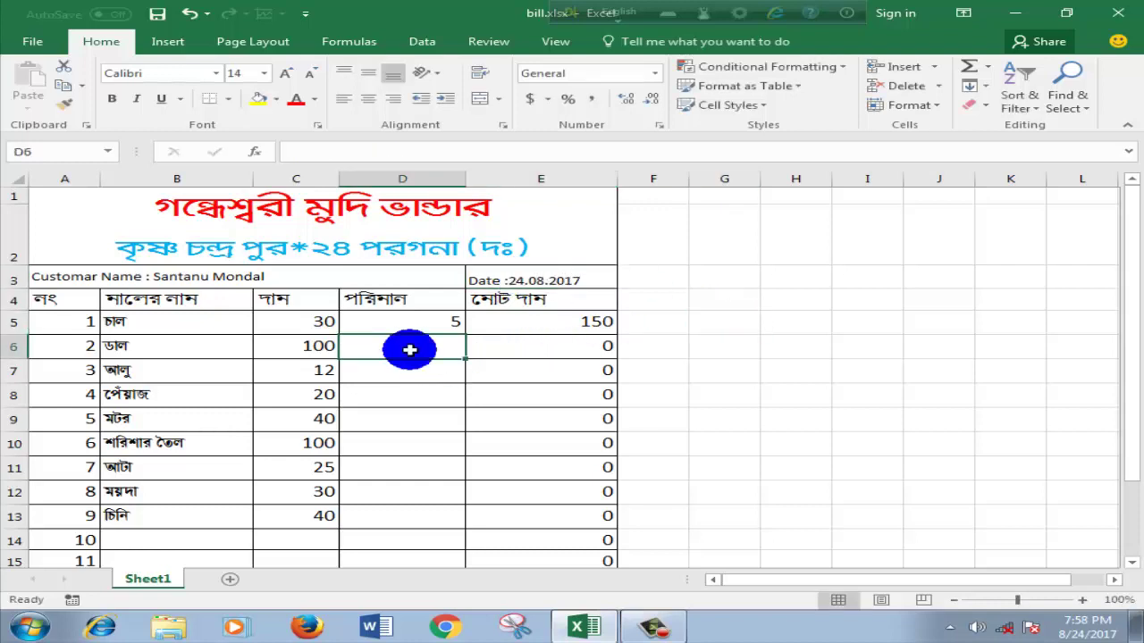
type("1")
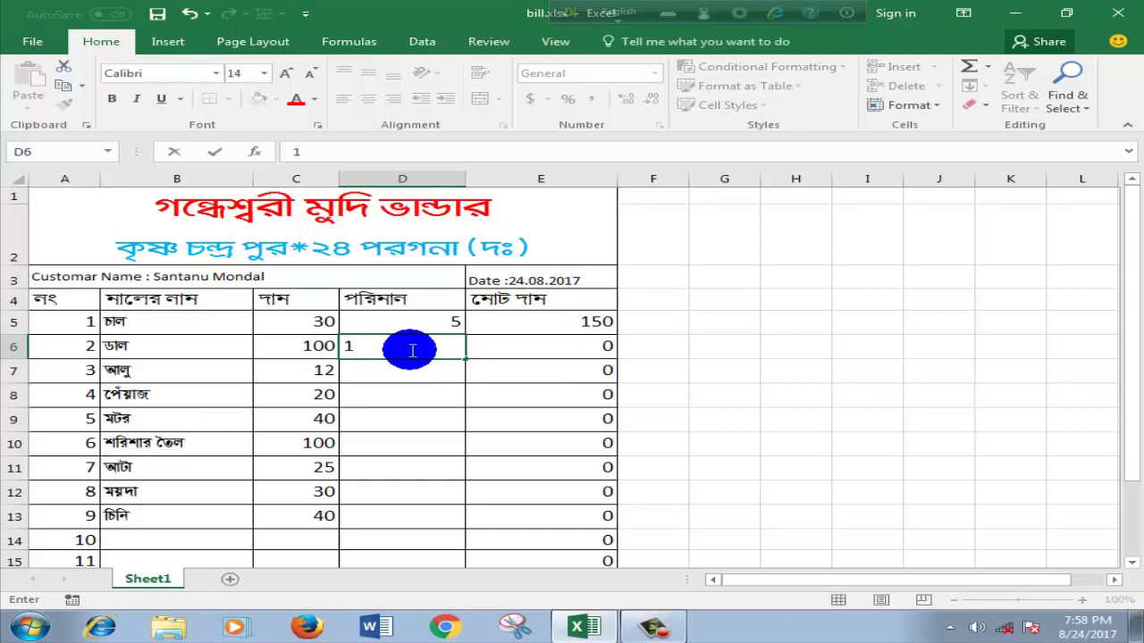
key("Return")
left_click(734, 309)
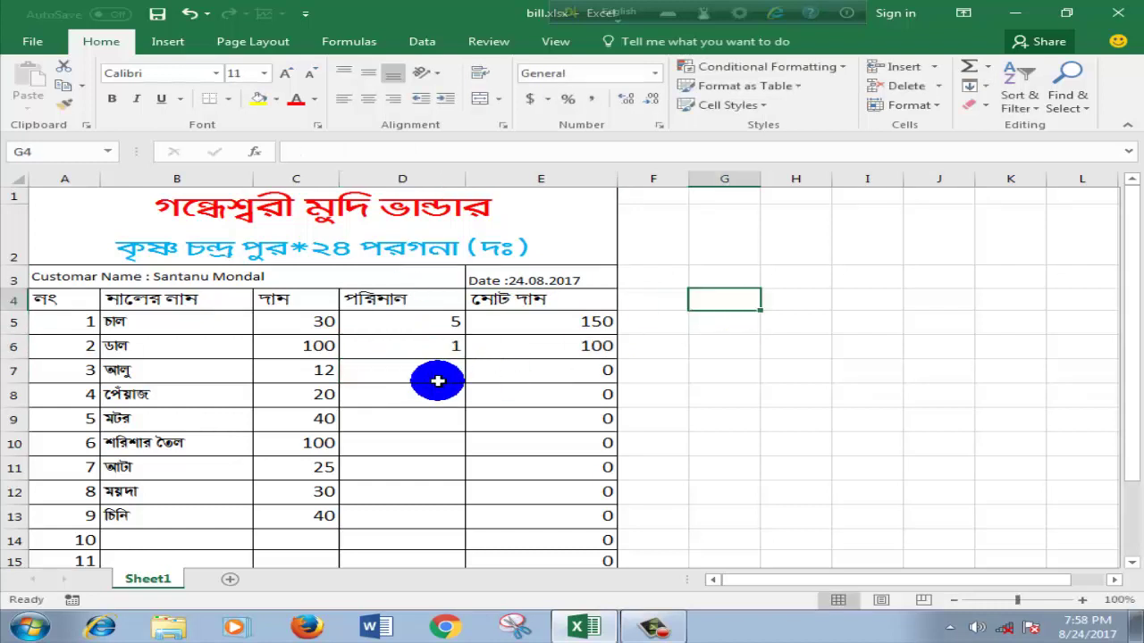
left_click(376, 378)
type("5")
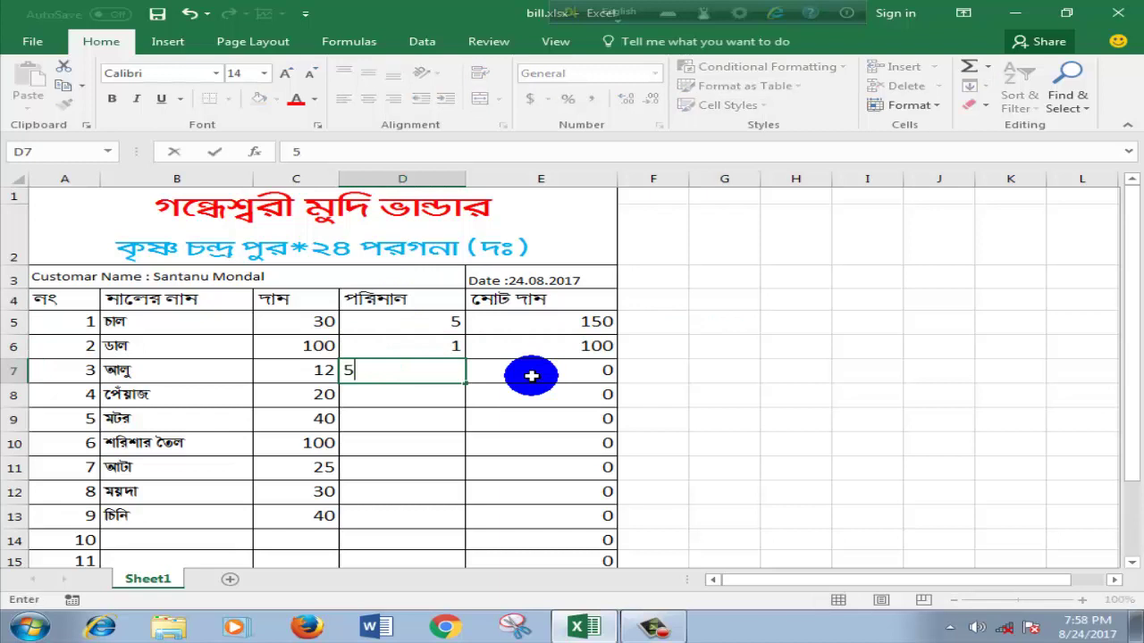
key("Return")
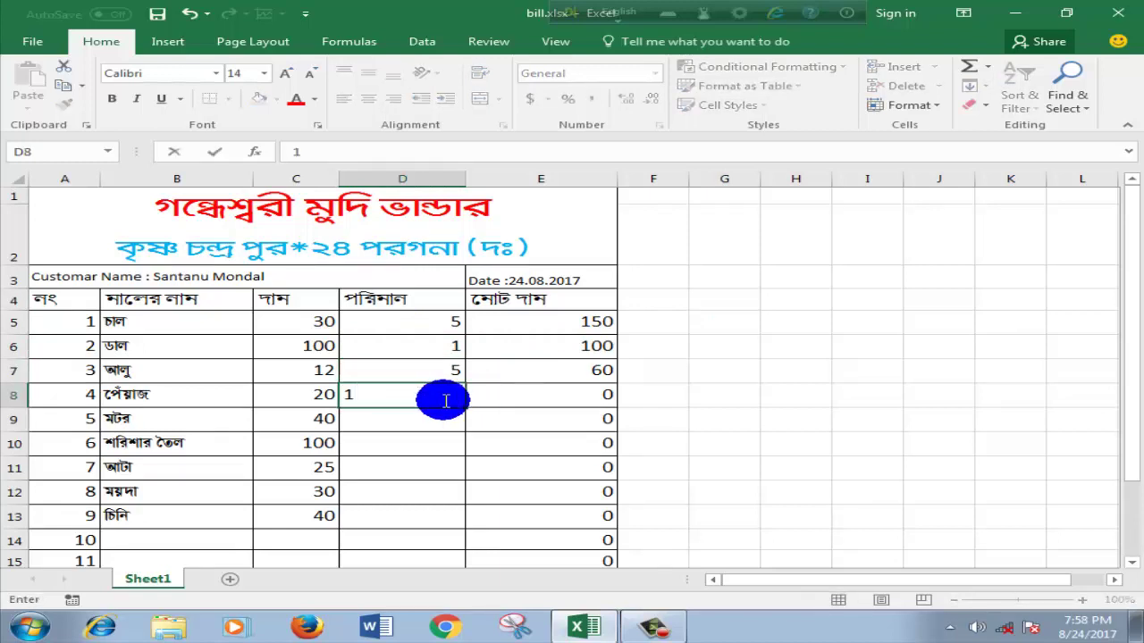
key("Return")
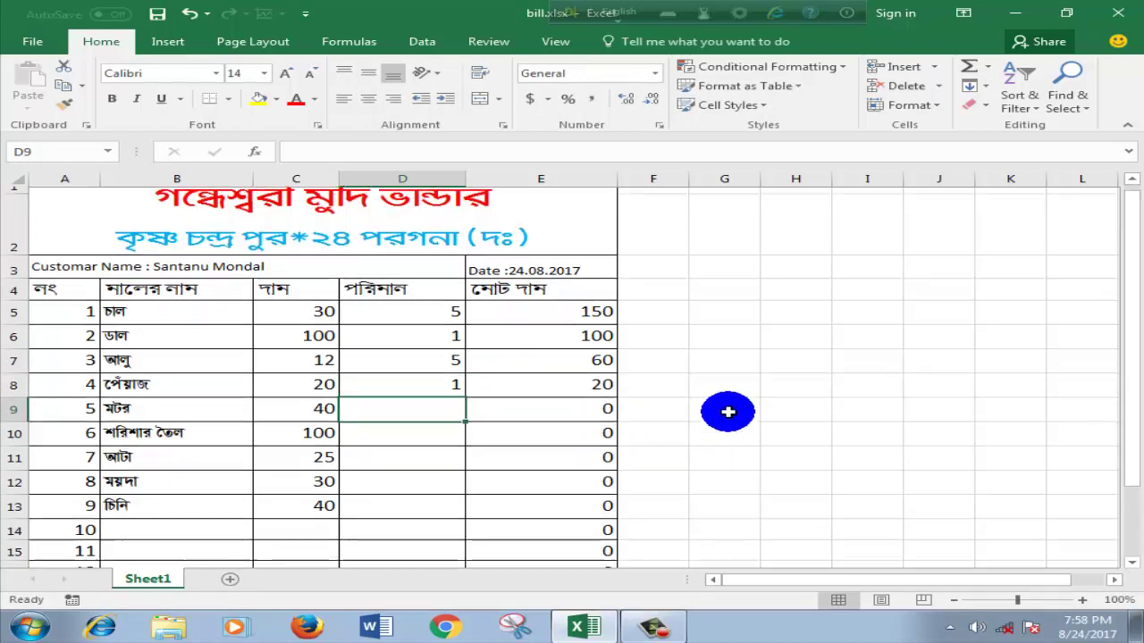
Step: Scroll down to confirm line totals 100, 60, 20 and the 330 grand total
scroll(727, 411, "down", 3)
scroll(728, 411, "down", 6)
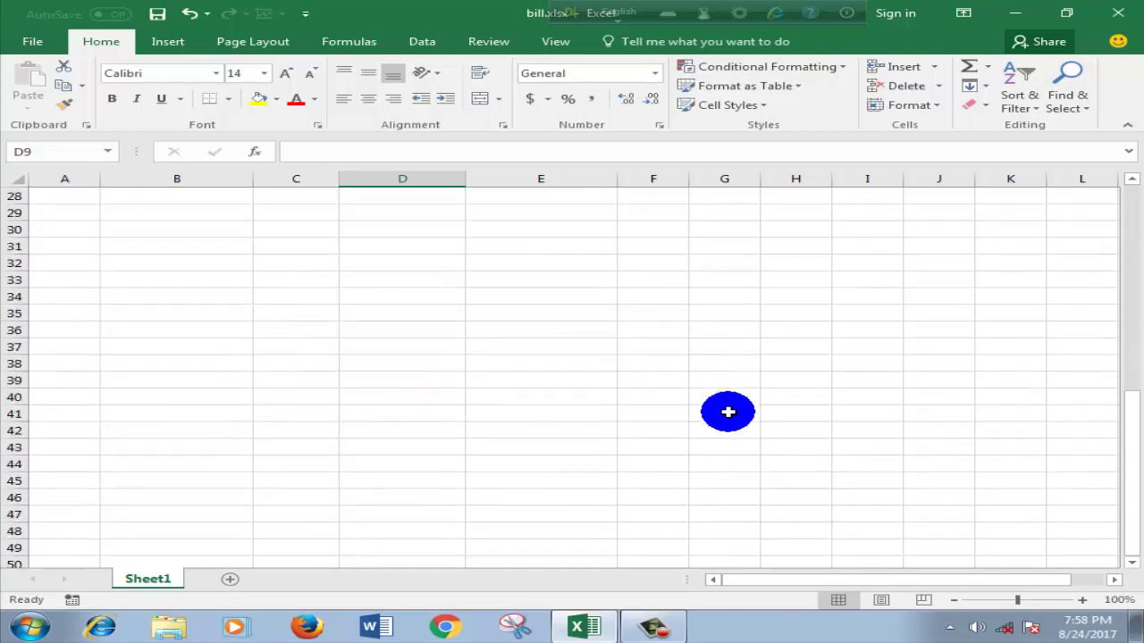
scroll(727, 411, "up", 5)
scroll(727, 411, "down", 1)
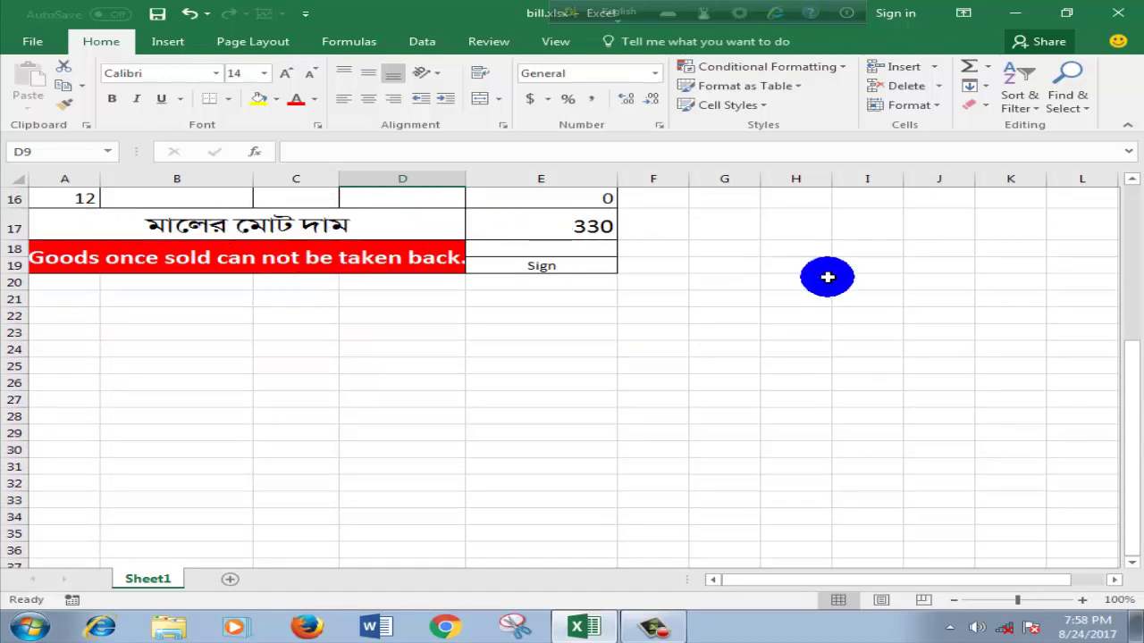
left_click_drag(1133, 401, 1131, 225)
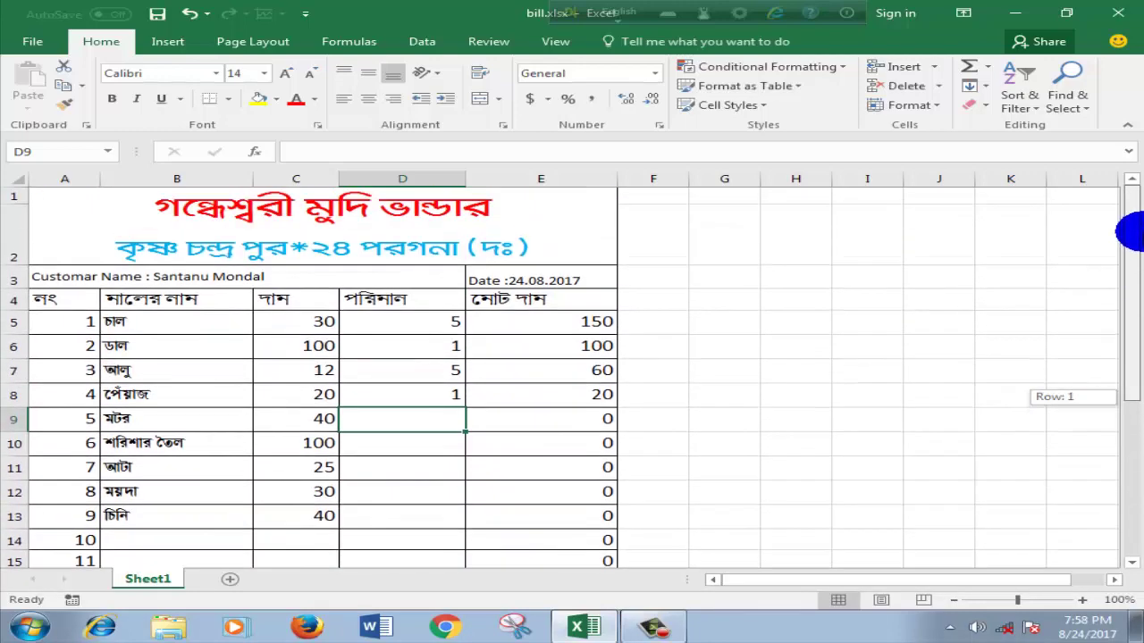
Step: Save As an Excel Workbook on the Desktop, using the customer's name as the file name
left_click(23, 45)
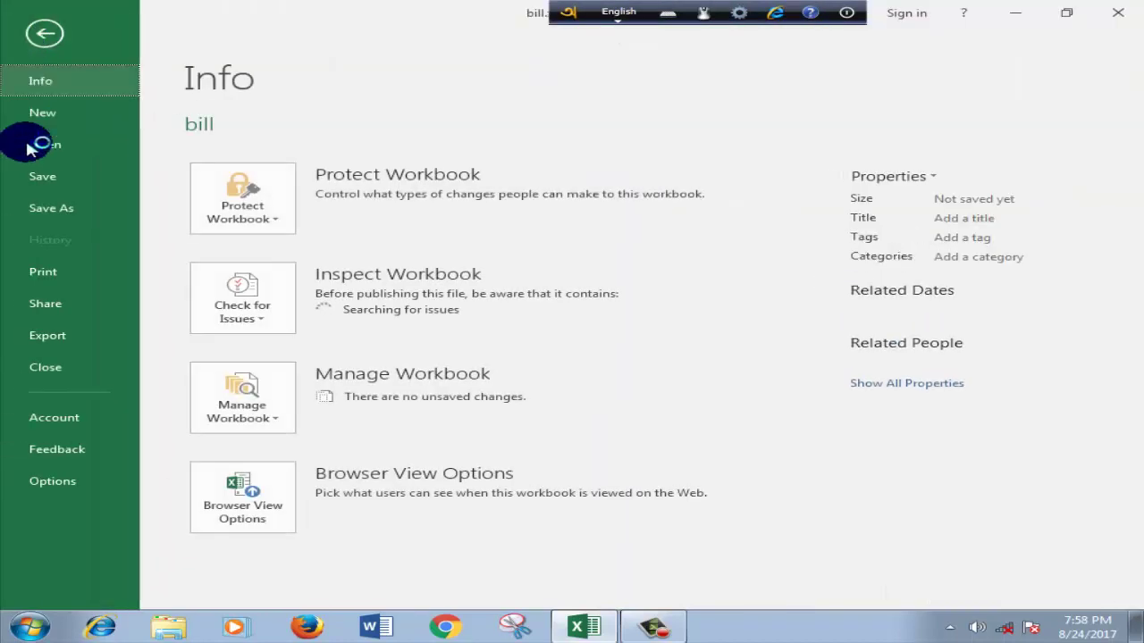
left_click(52, 208)
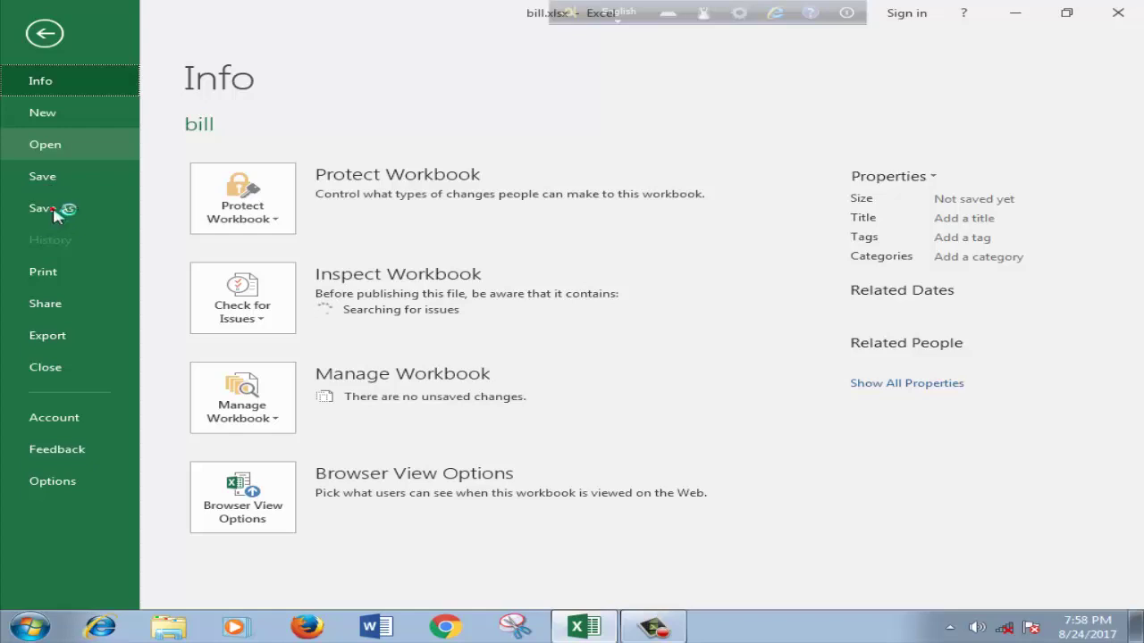
left_click(56, 214)
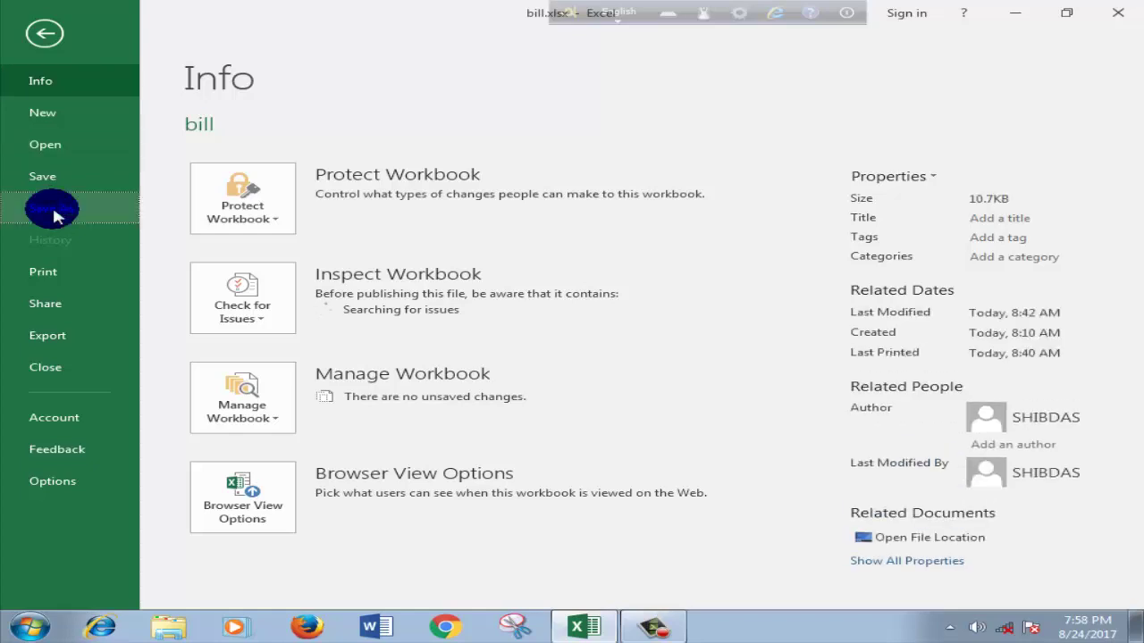
left_click(53, 212)
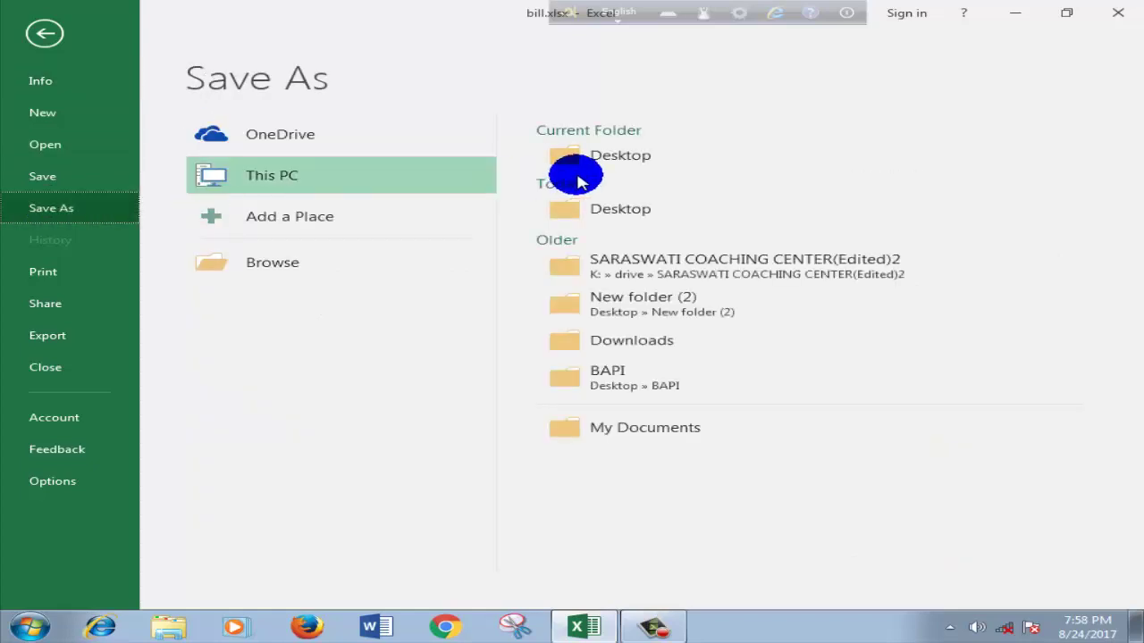
left_click(587, 166)
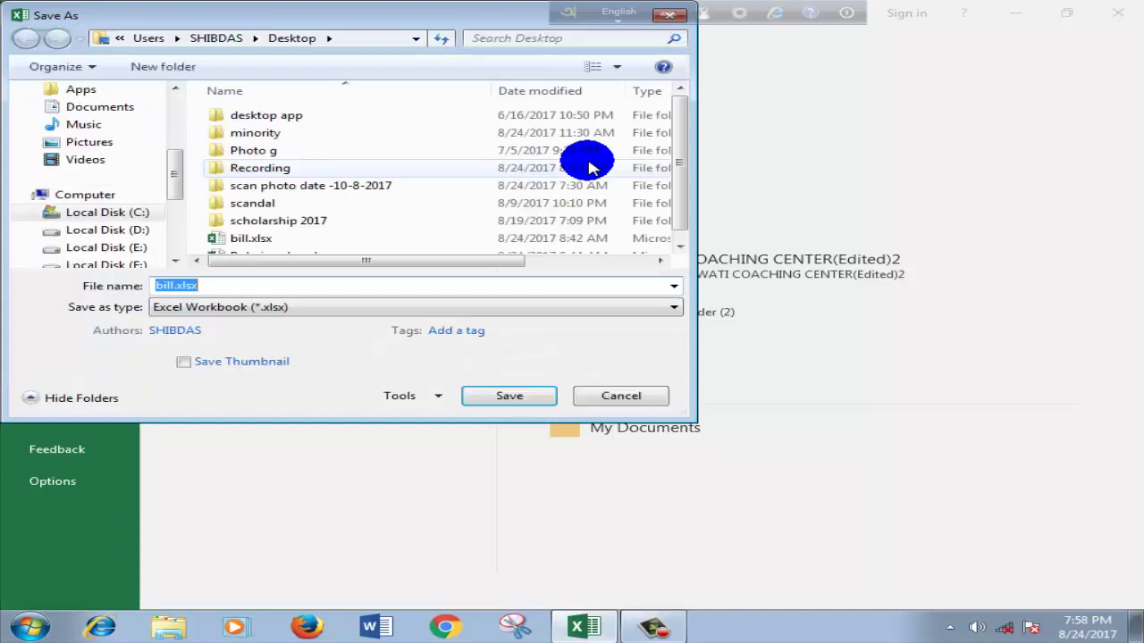
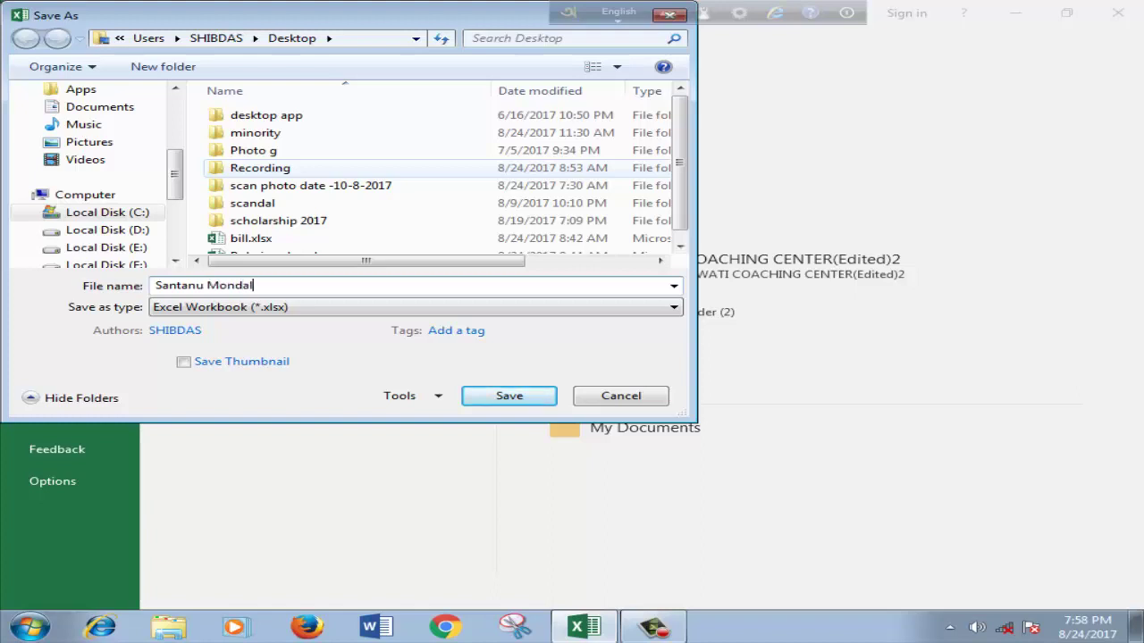
left_click_drag(175, 171, 179, 116)
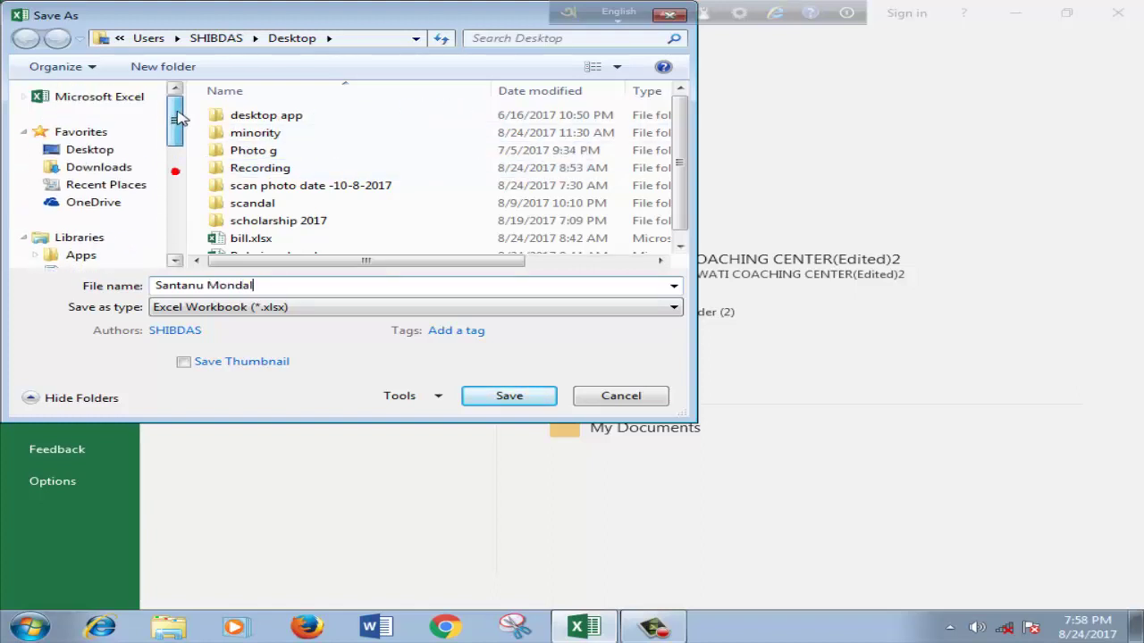
left_click(96, 150)
left_click(534, 398)
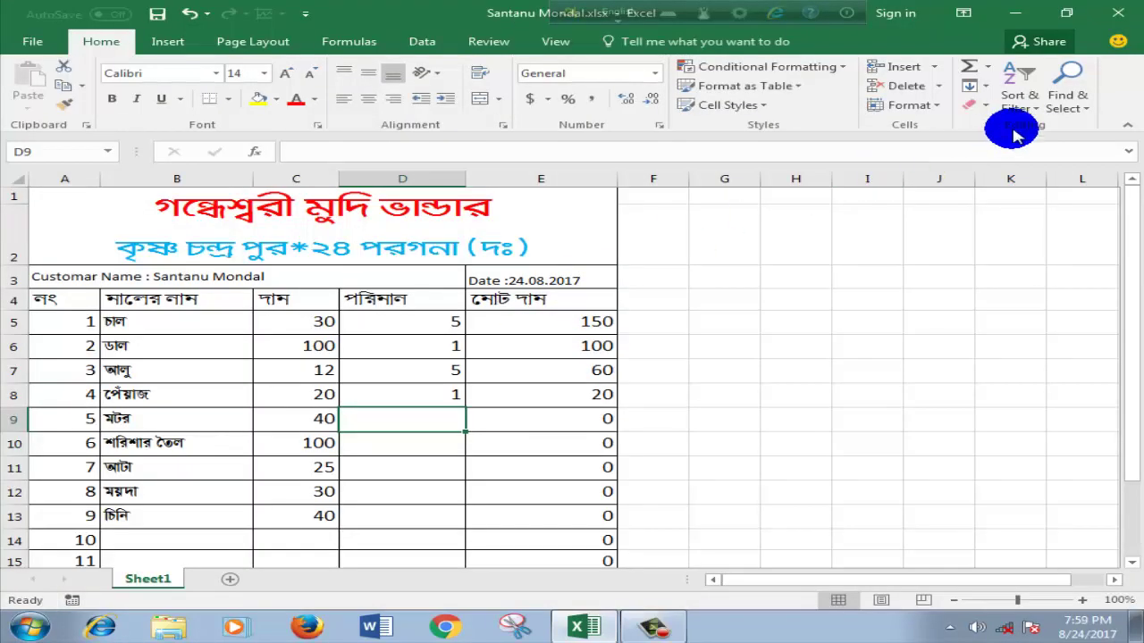
Step: Close the saved invoice workbook window
left_click(1115, 14)
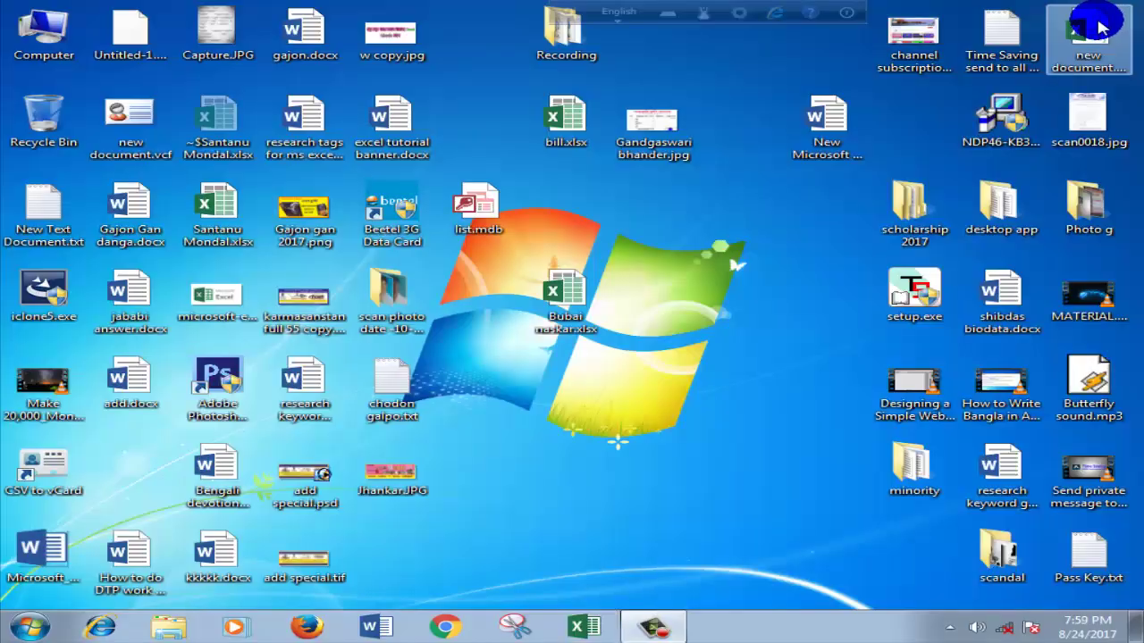
left_click(748, 234)
left_click(628, 324)
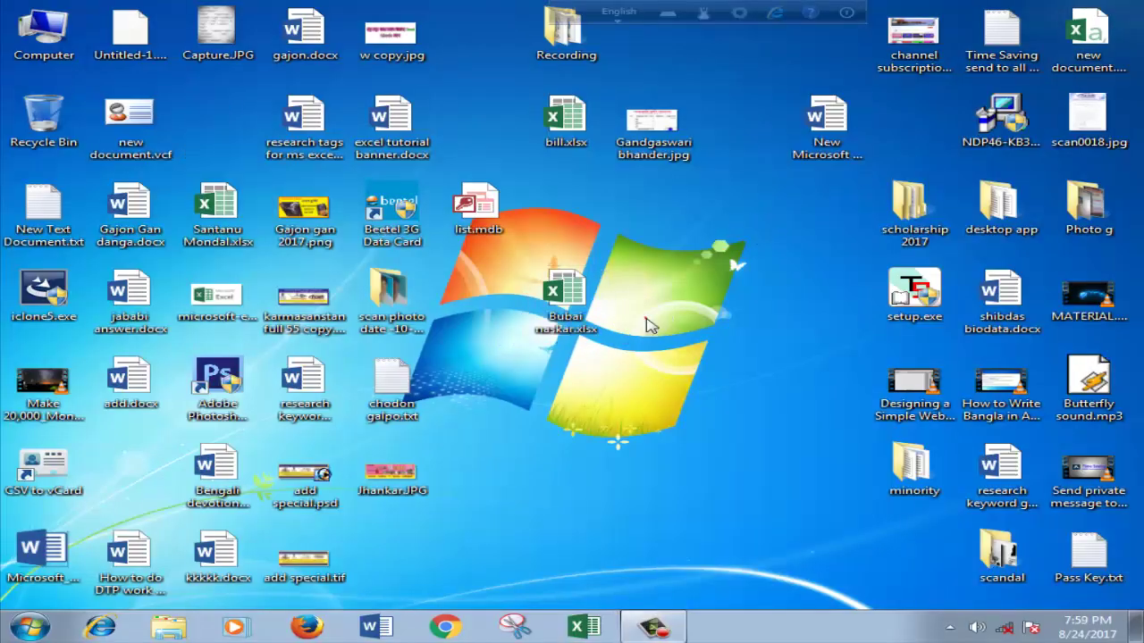
left_click(659, 259)
left_click(483, 412)
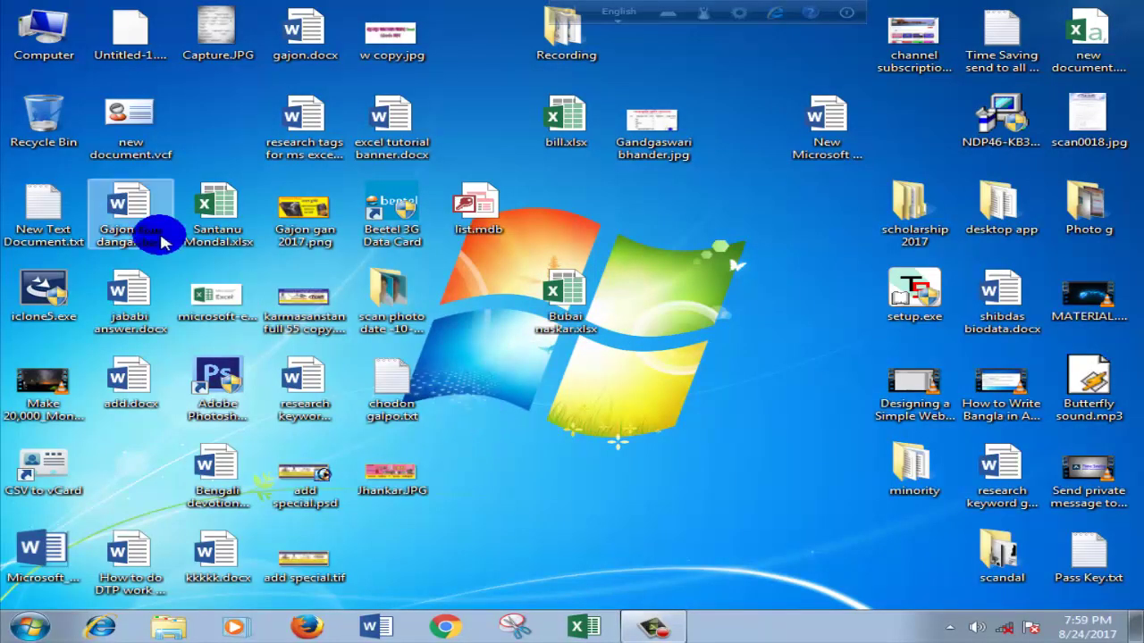
Step: Reopen the blank bill.xlsx template from the desktop and scroll through its empty fields
left_click(527, 134)
double_click(527, 134)
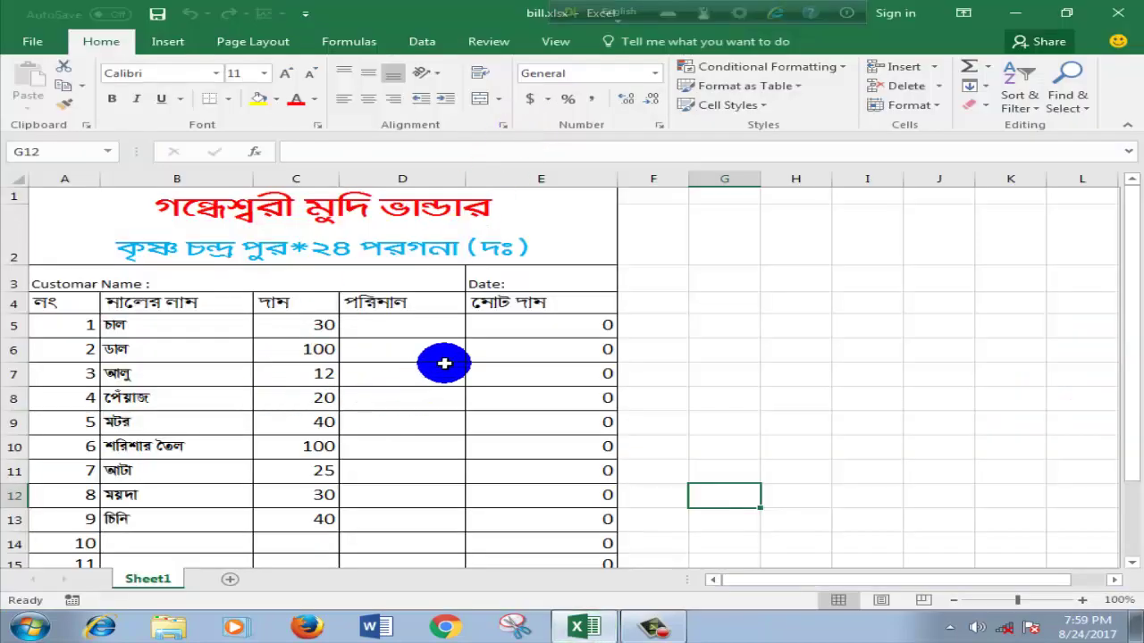
scroll(485, 325, "down", 2)
scroll(485, 325, "down", 3)
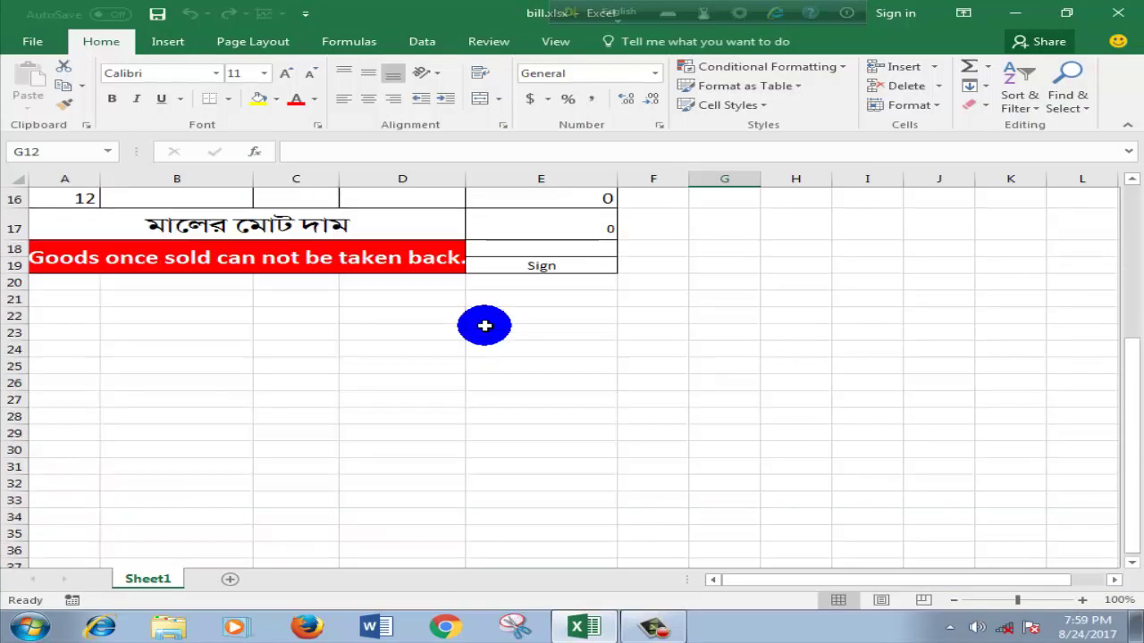
scroll(484, 325, "up", 1)
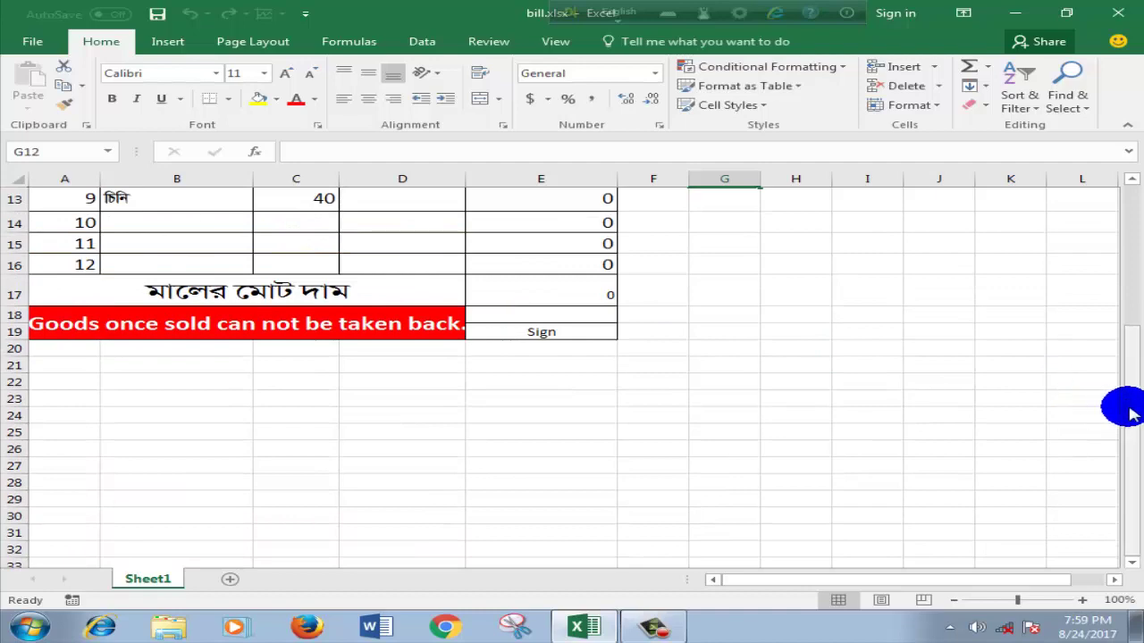
left_click_drag(1123, 404, 1135, 248)
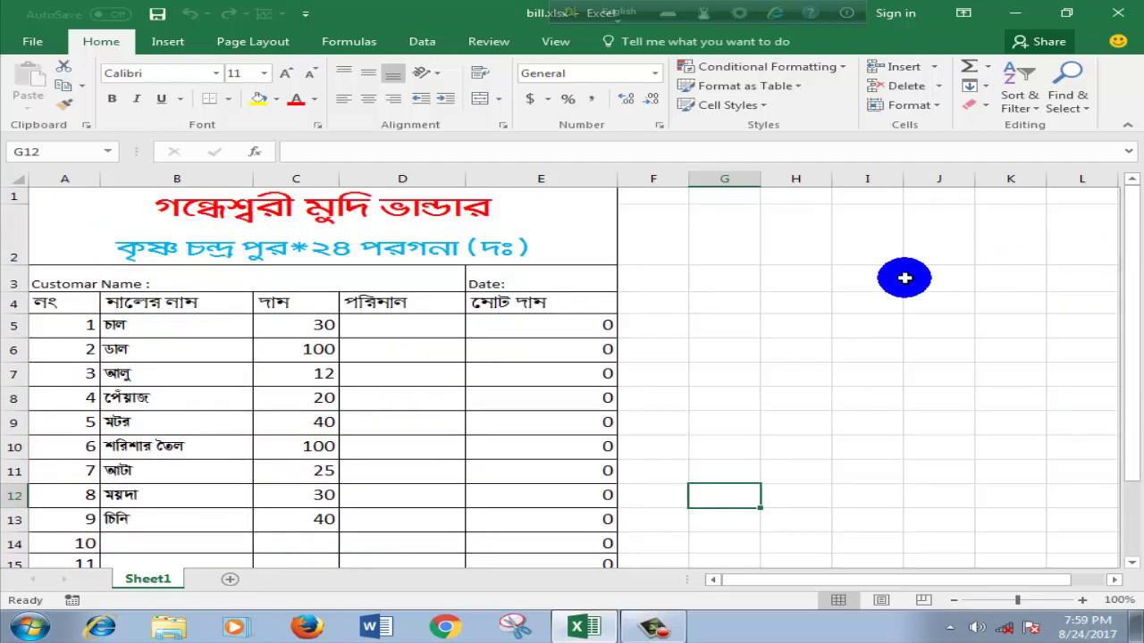
Step: Minimize bill.xlsx and reopen the customer-named invoice, checking quantities 5, 1, 5, 1 and total 330
left_click(1013, 13)
double_click(242, 248)
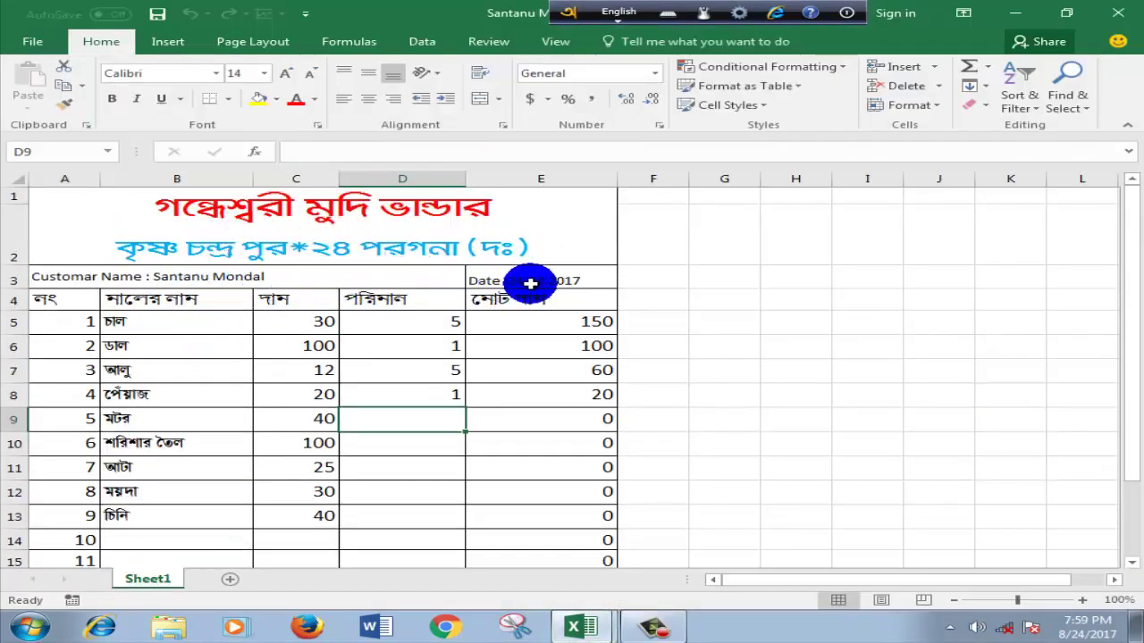
scroll(587, 422, "down", 2)
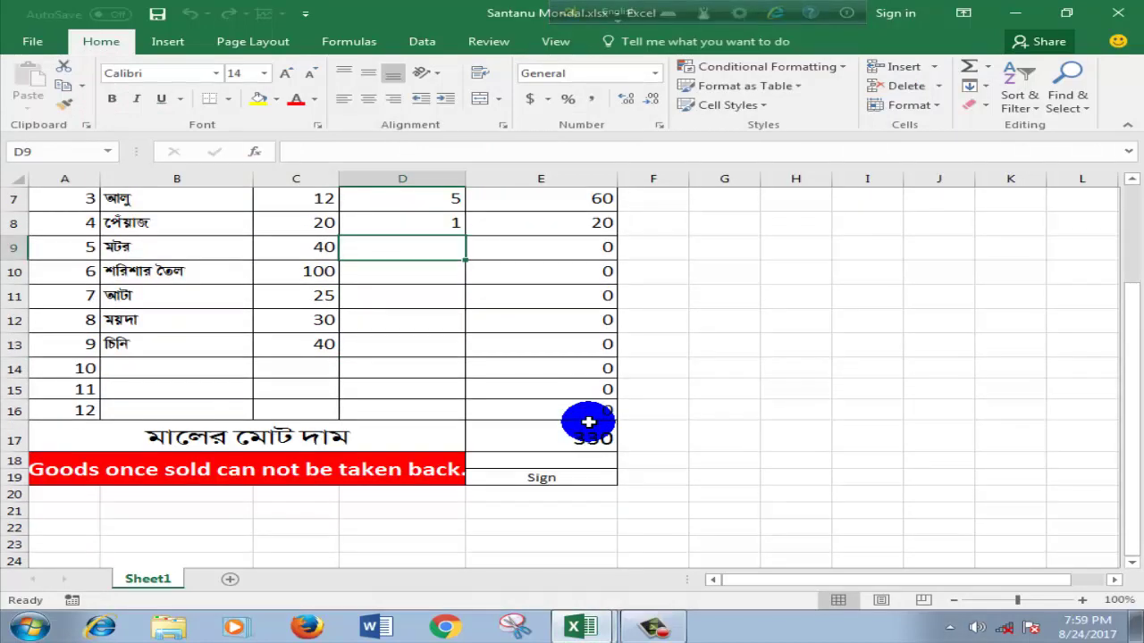
scroll(588, 422, "down", 3)
scroll(588, 421, "up", 4)
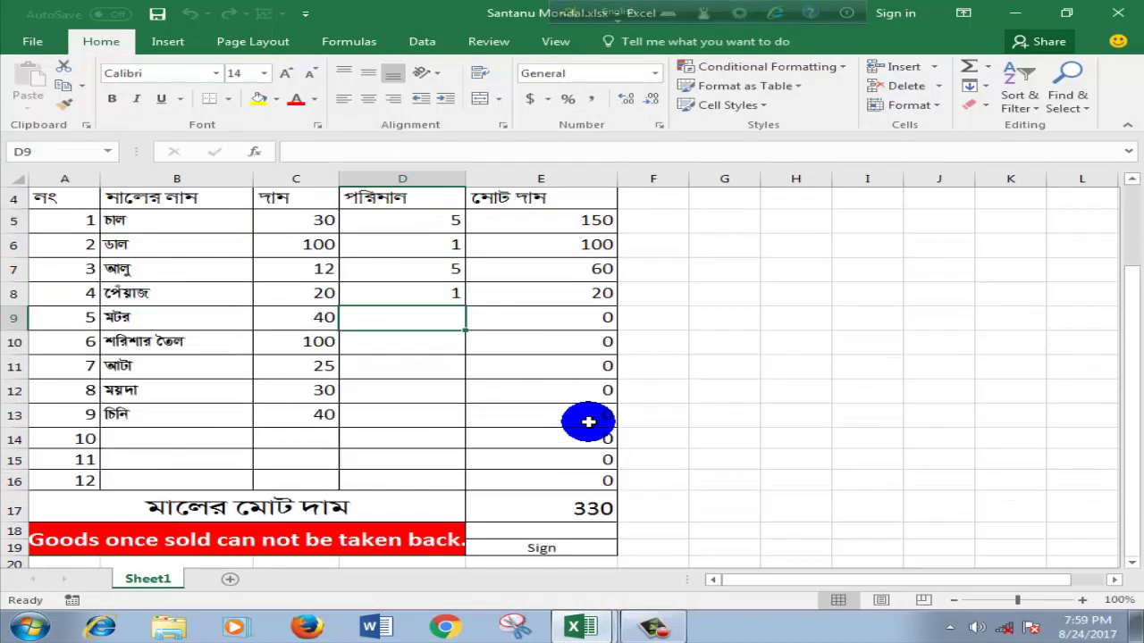
scroll(588, 422, "up", 1)
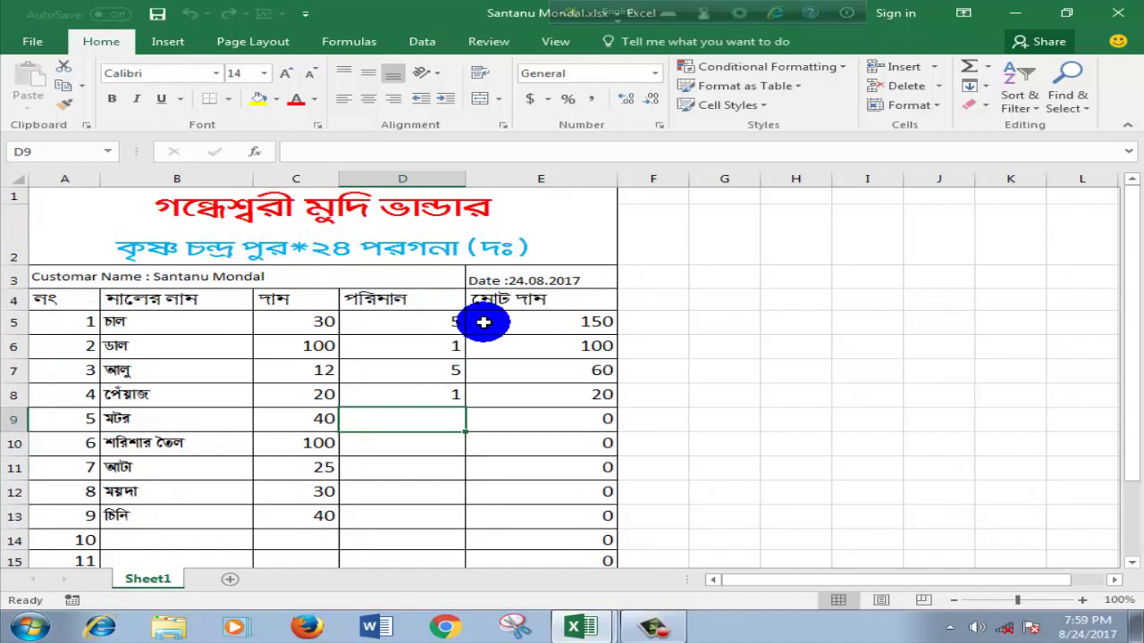
scroll(483, 322, "down", 3)
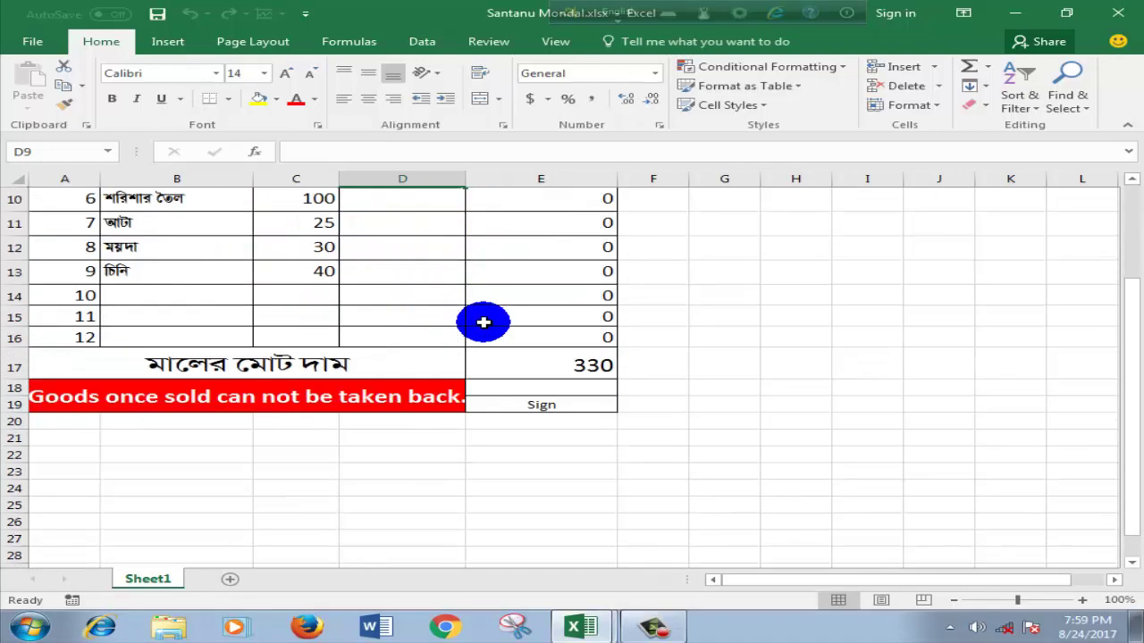
scroll(483, 321, "up", 2)
scroll(483, 321, "down", 4)
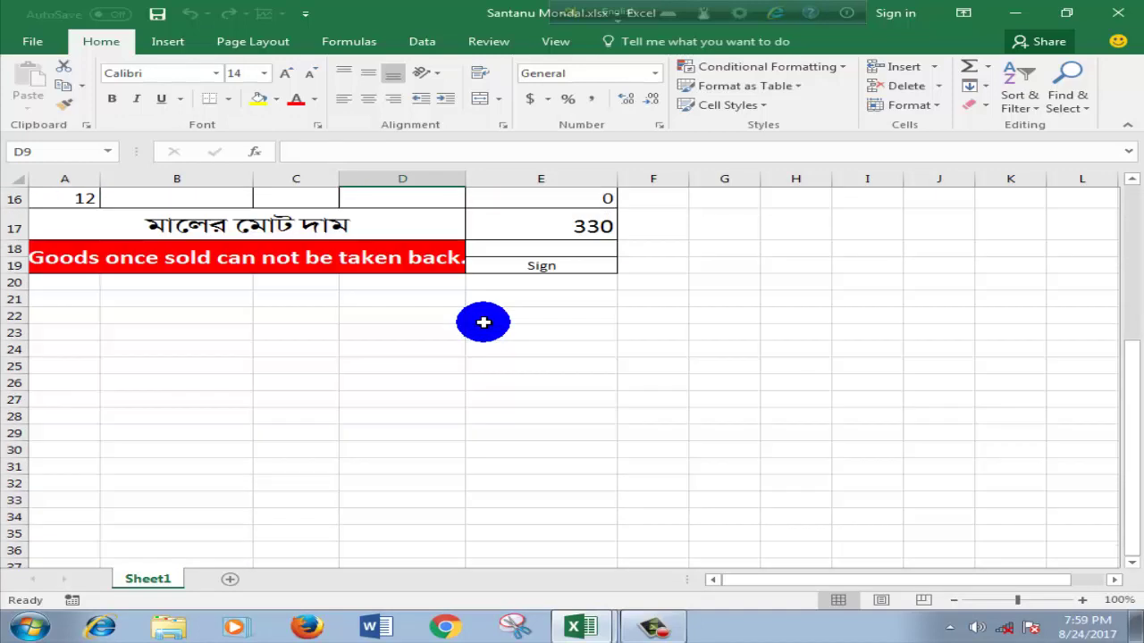
scroll(484, 321, "up", 2)
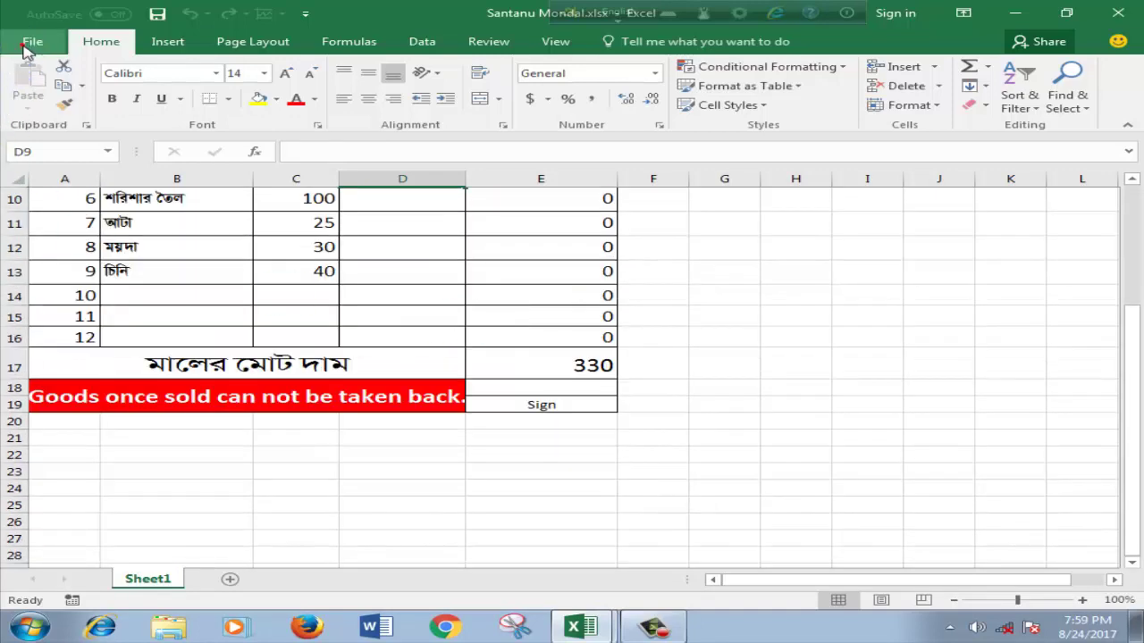
Step: Print-preview the customer's invoice from File > Print, then close its window
left_click(27, 43)
left_click(43, 271)
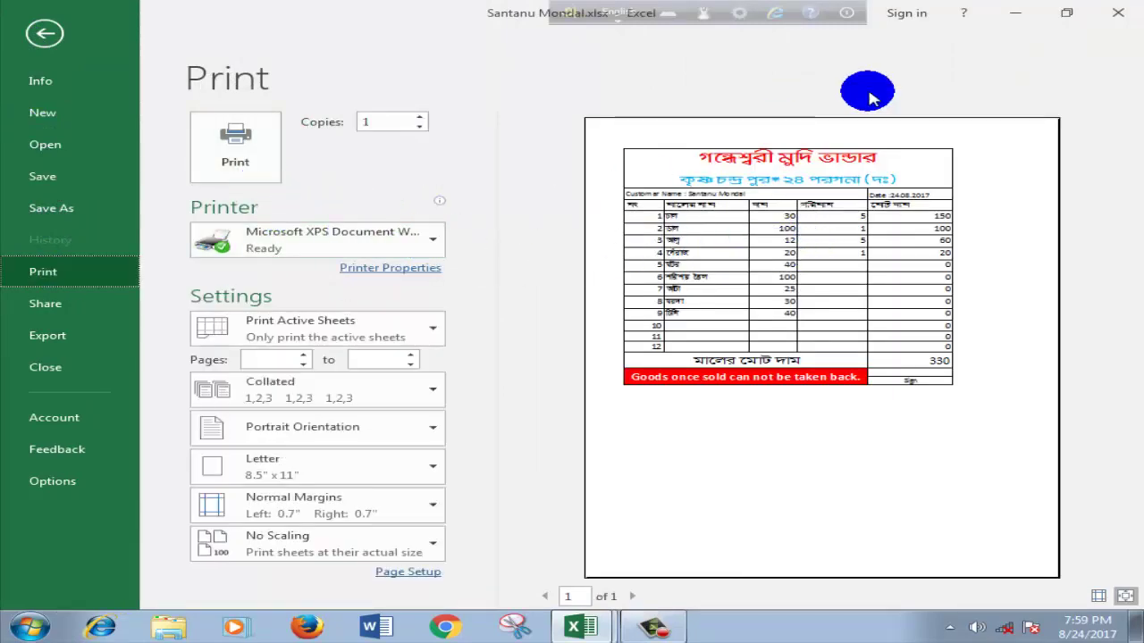
left_click(1117, 14)
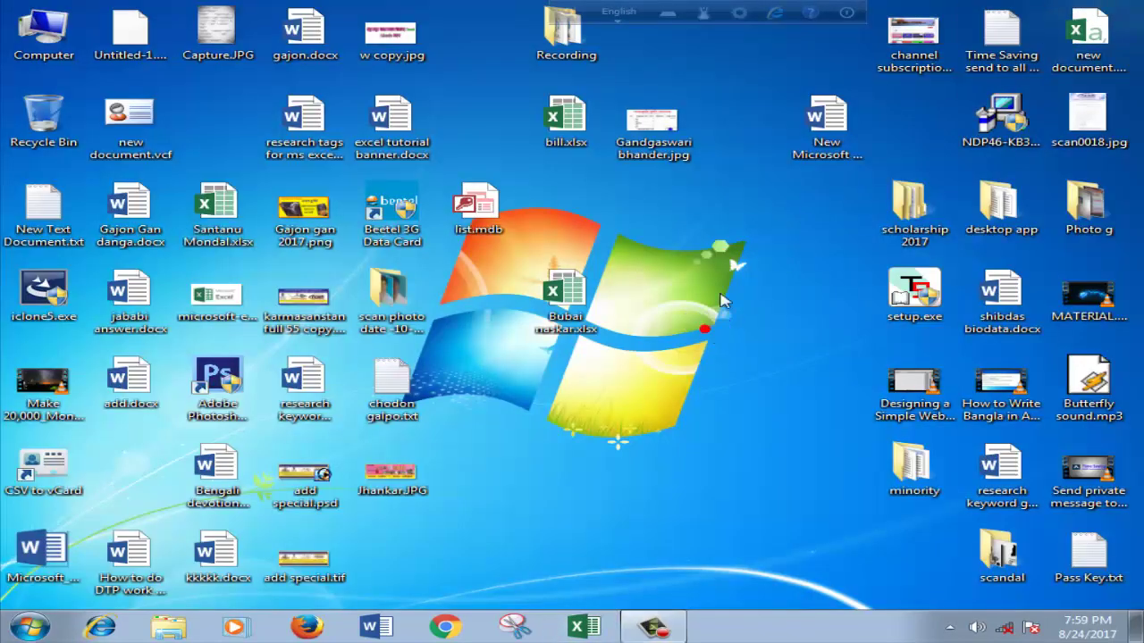
Step: Restore the screen recorder from the taskbar and stop the recording
mouse_move(681, 630)
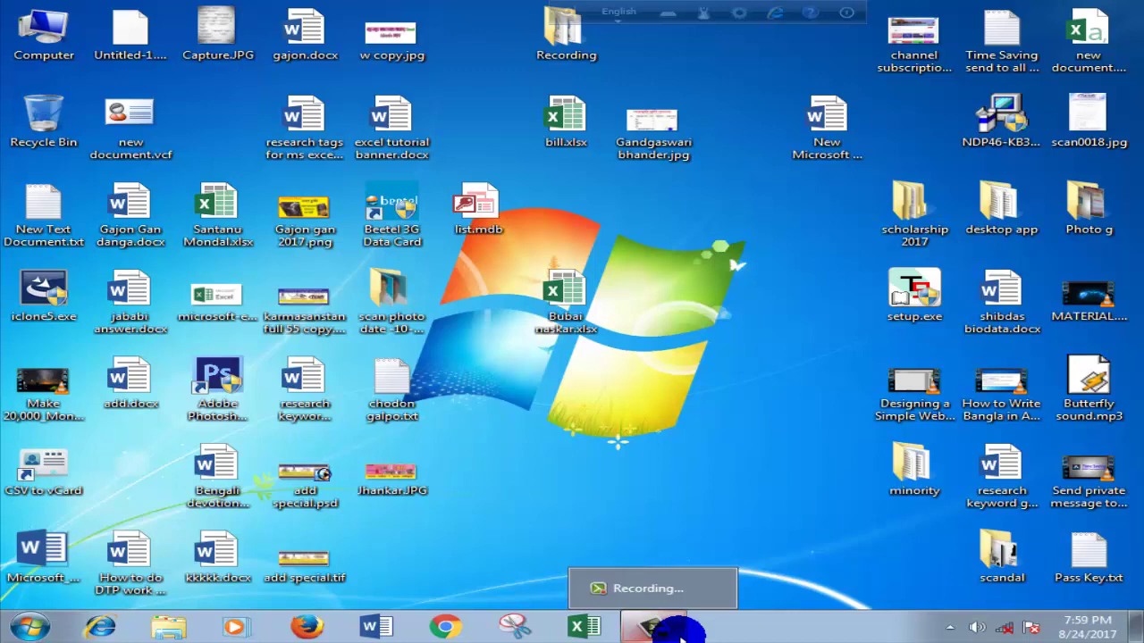
left_click(680, 630)
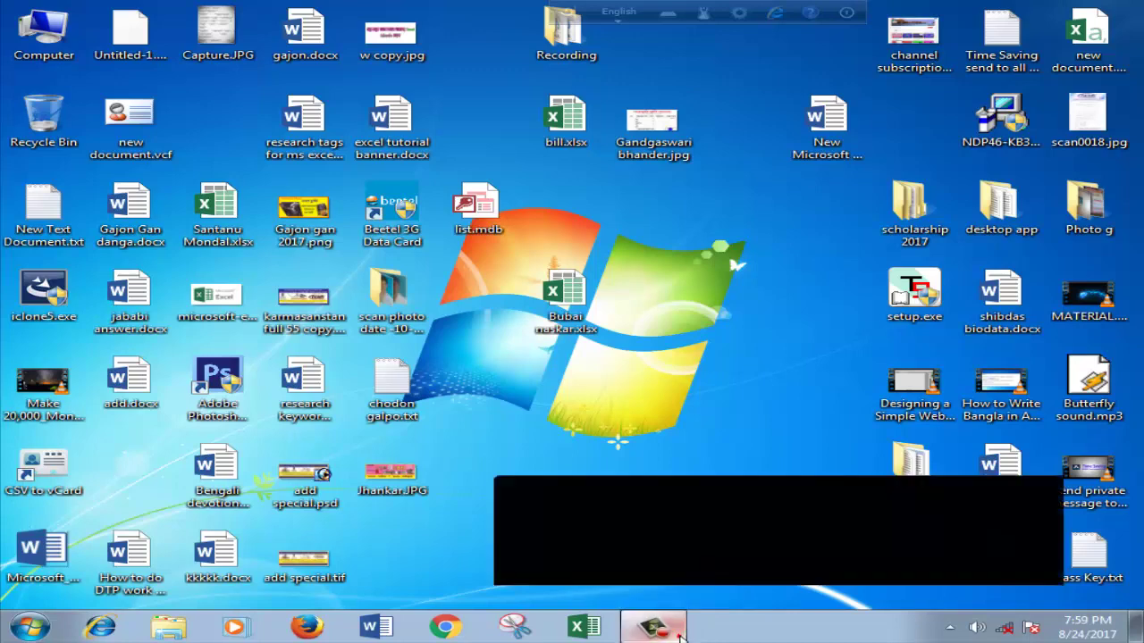
left_click(1093, 549)
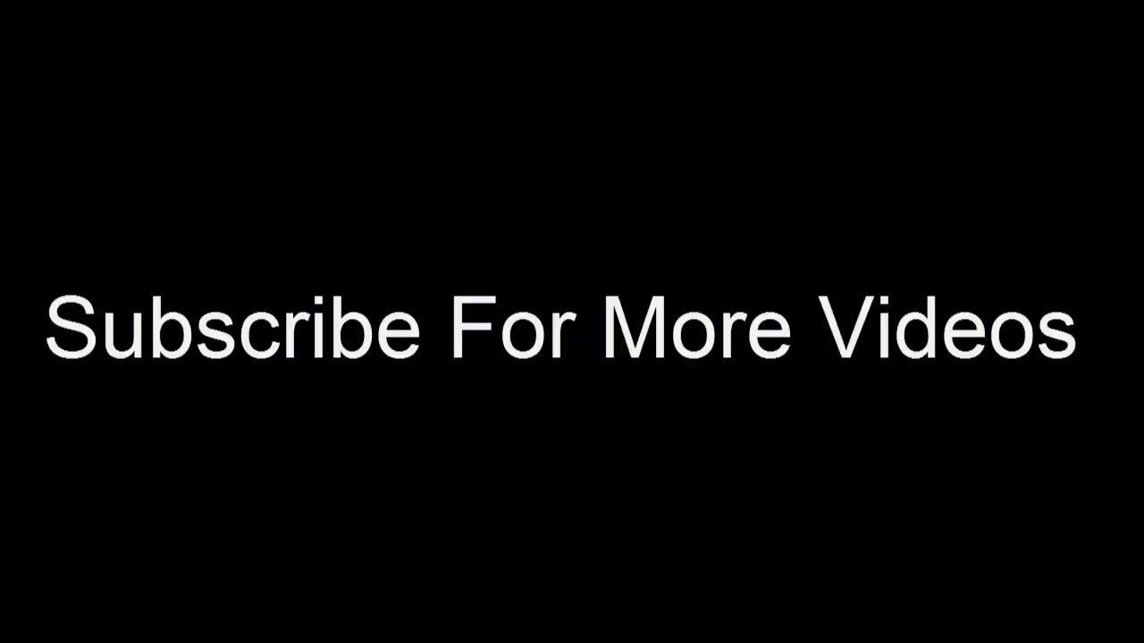